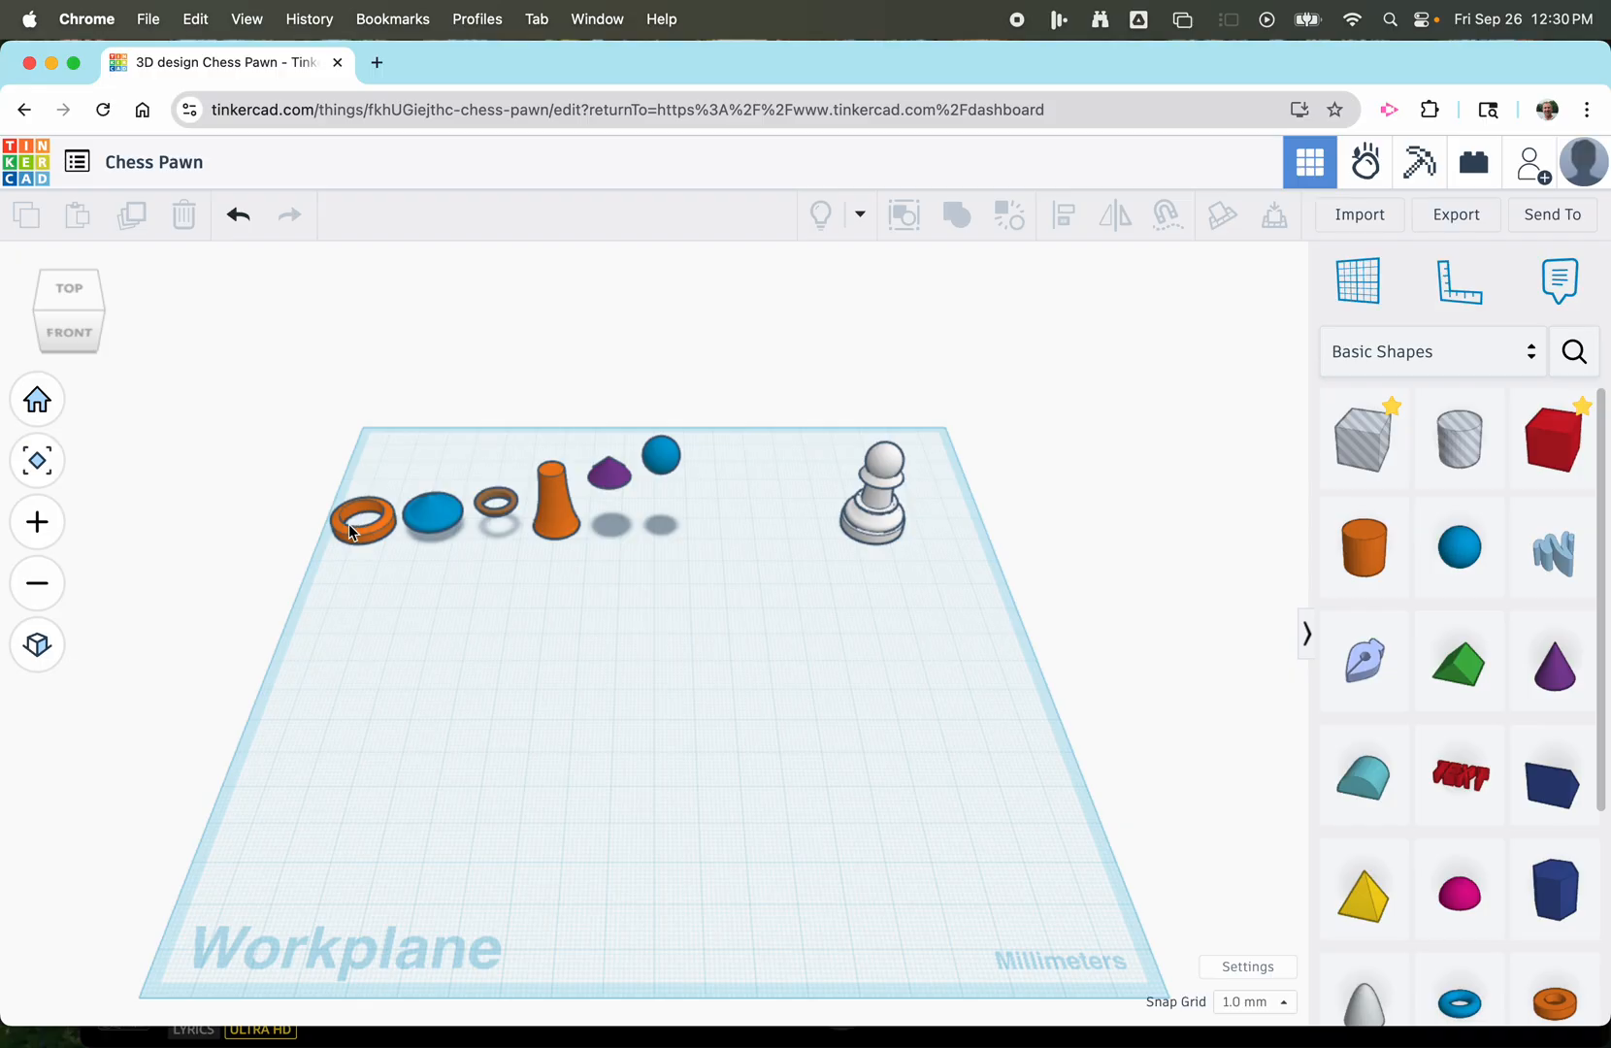
Place a Tube shape on the workplane in front of the existing pawn parts and set its bevel to 2.
scroll(351, 534, "up", 3)
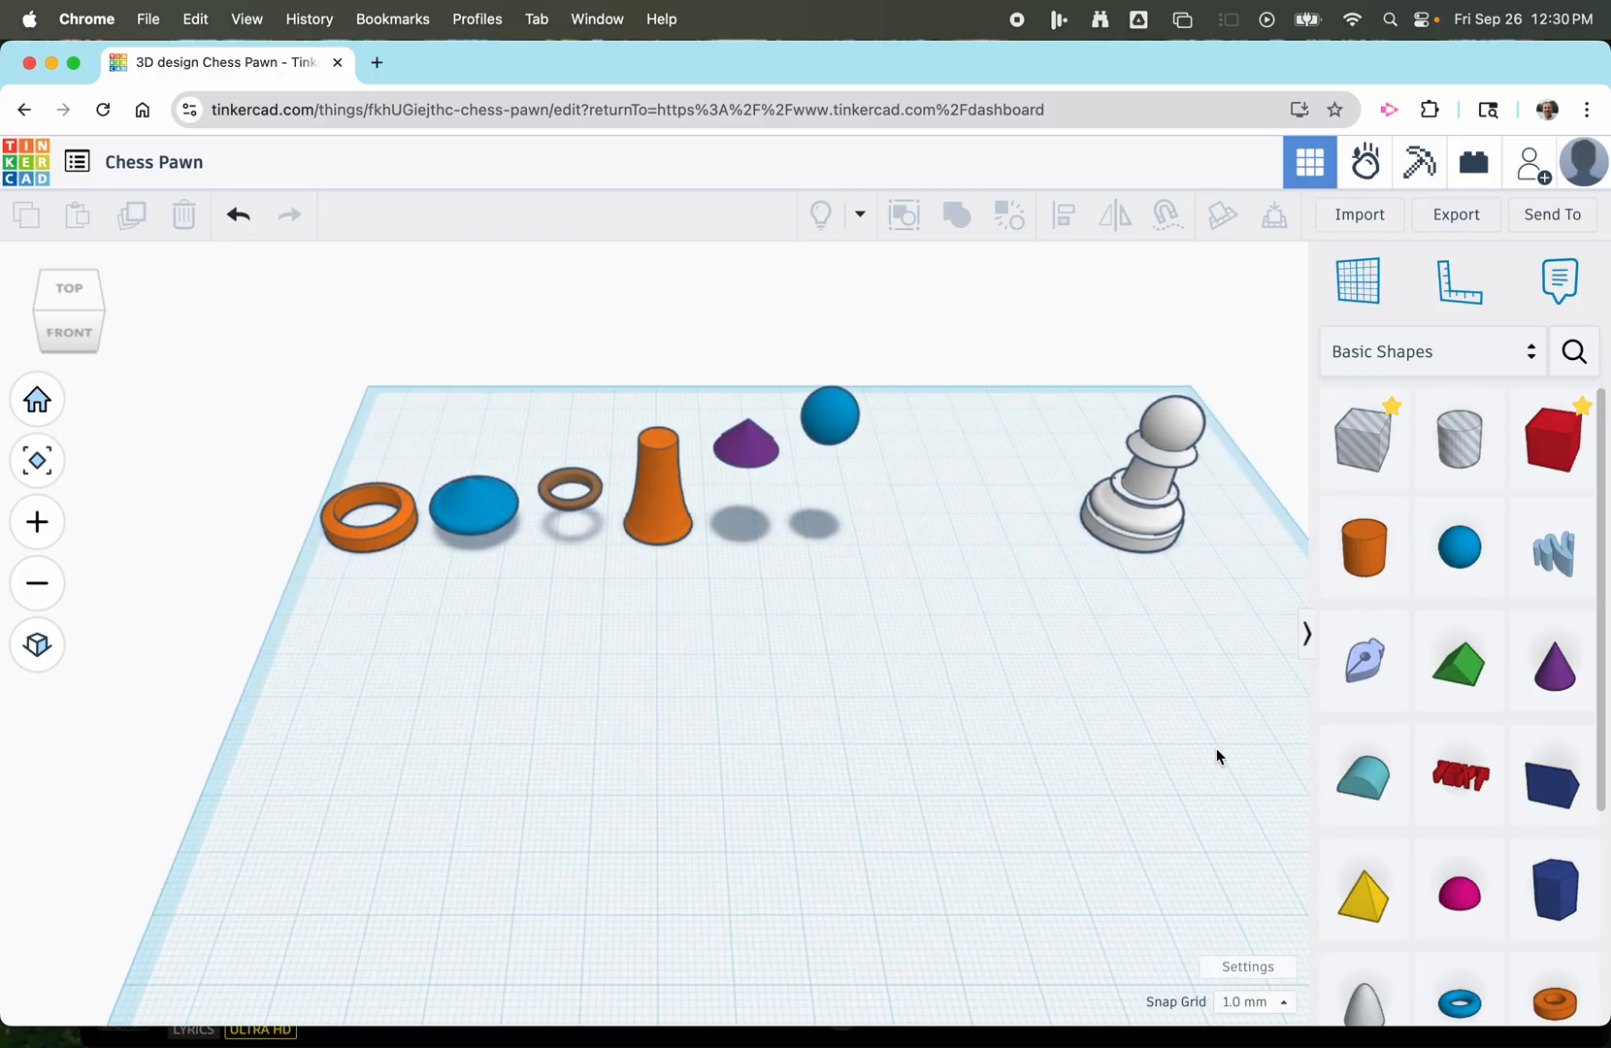
scroll(1567, 937, "down", 3)
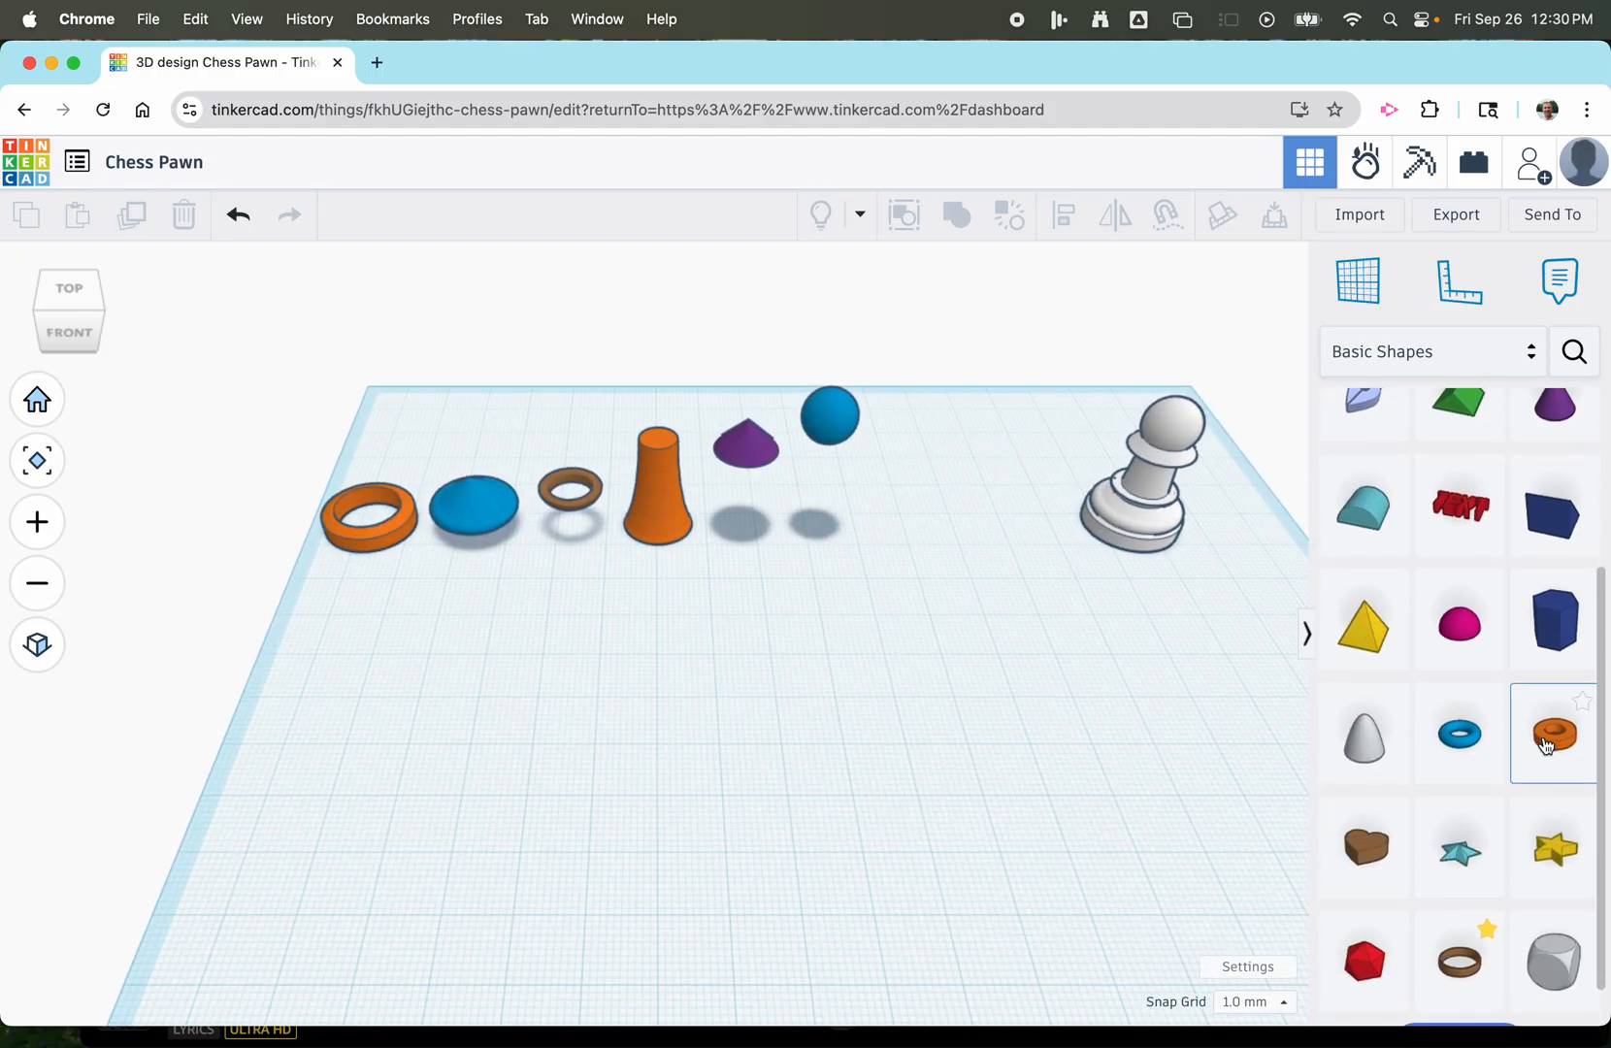
left_click(1550, 753)
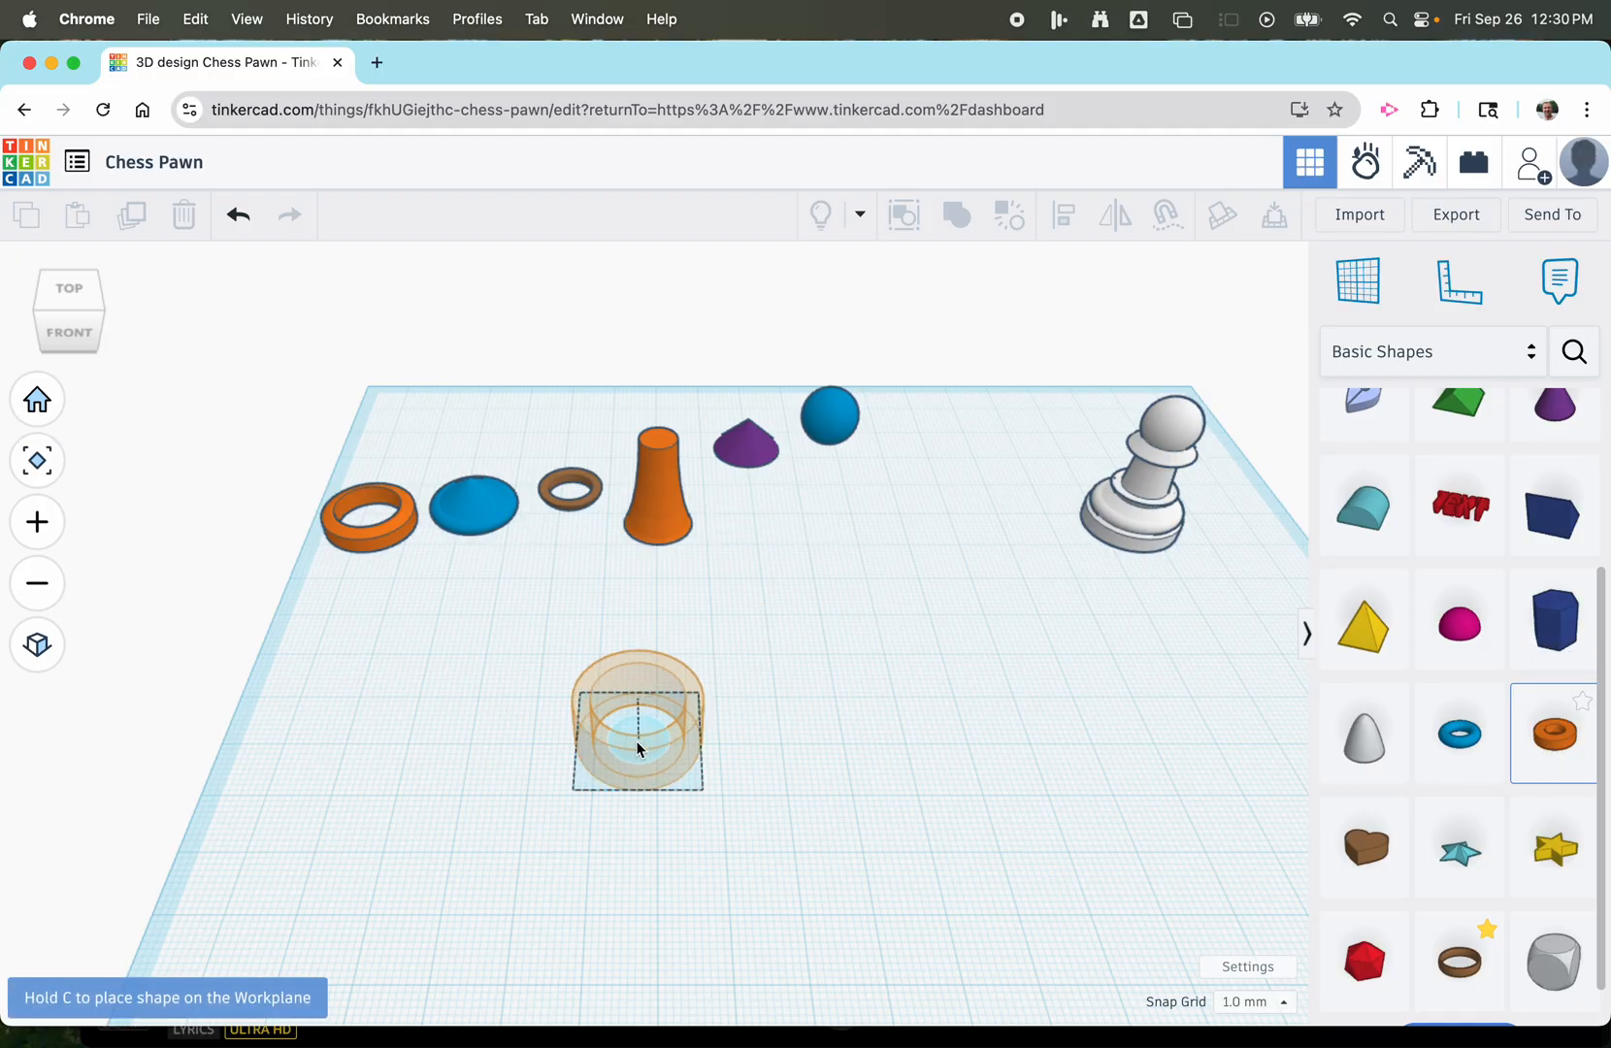
left_click(486, 737)
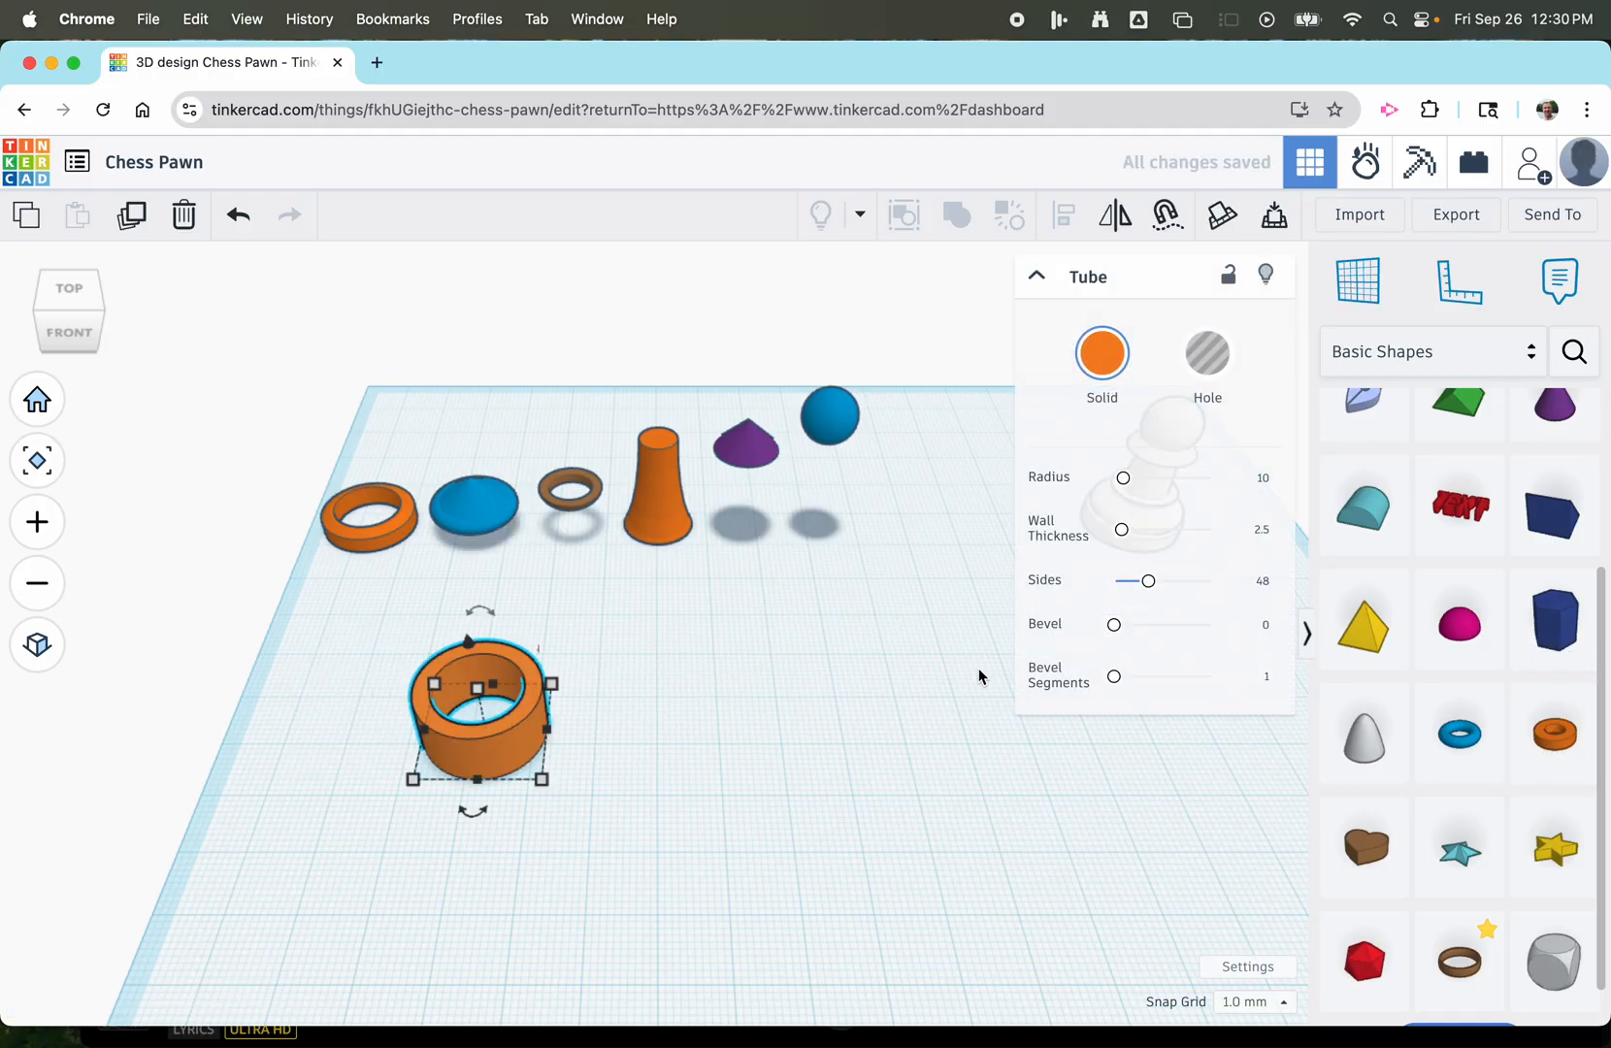
left_click(1261, 627)
type("2")
key("Return")
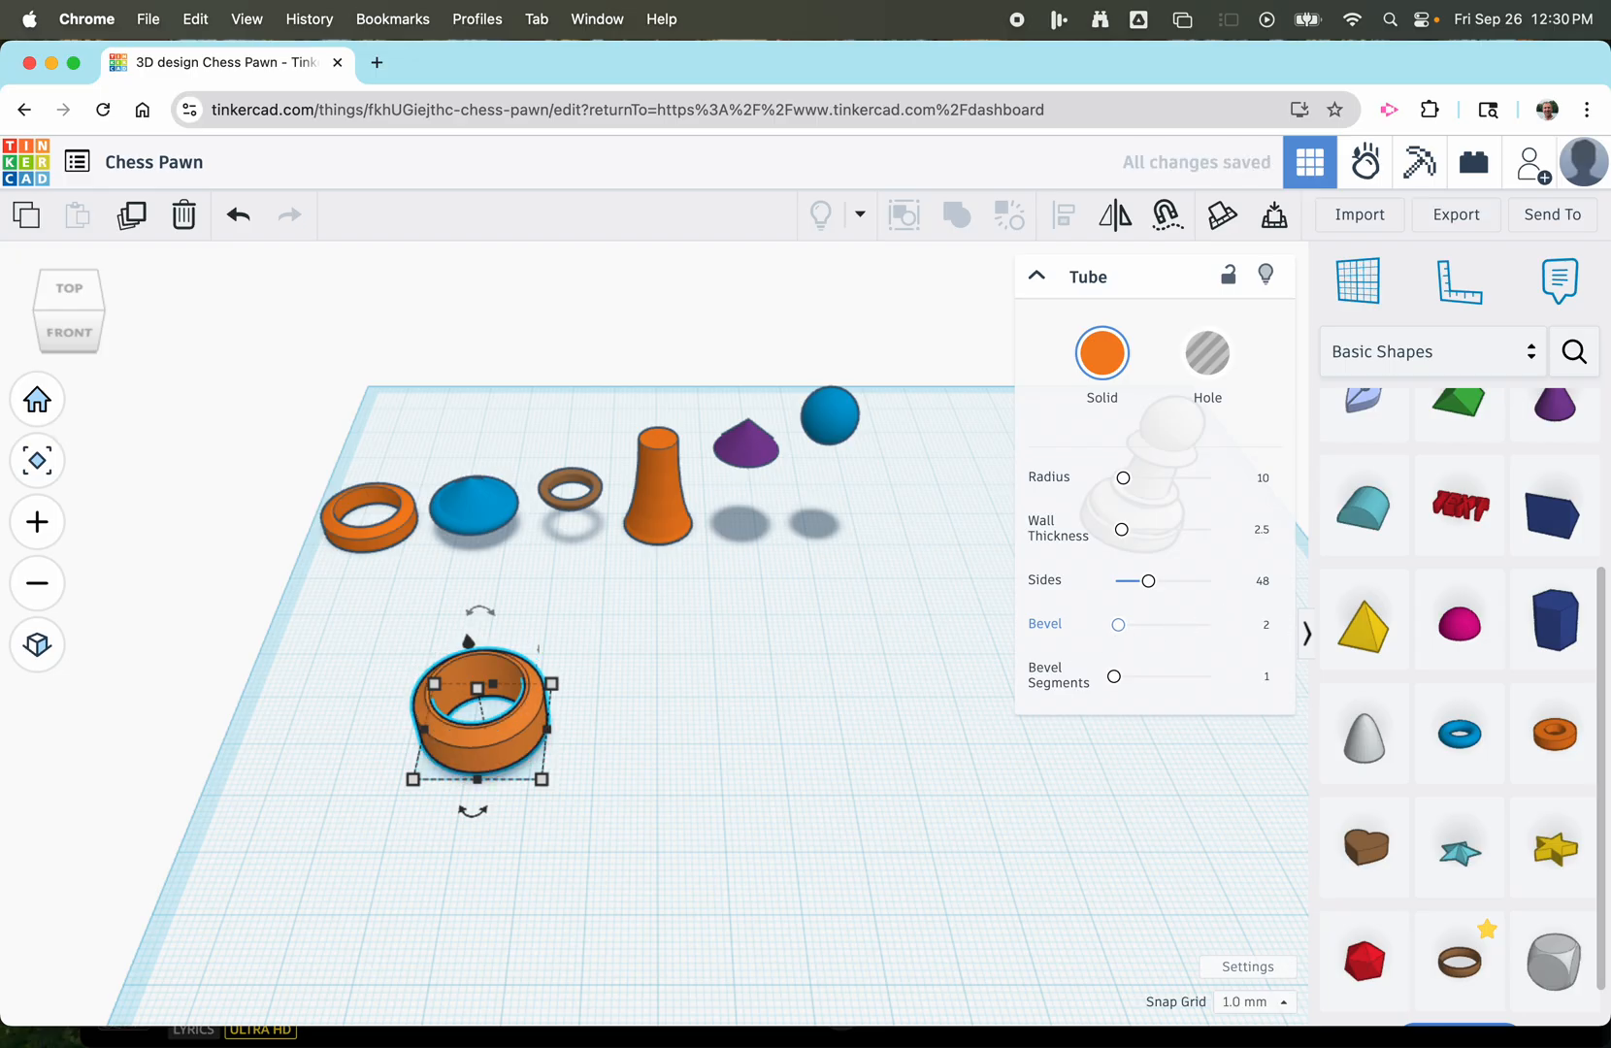
Set the new tube's height to 5 mm.
left_click(574, 691)
left_click(478, 672)
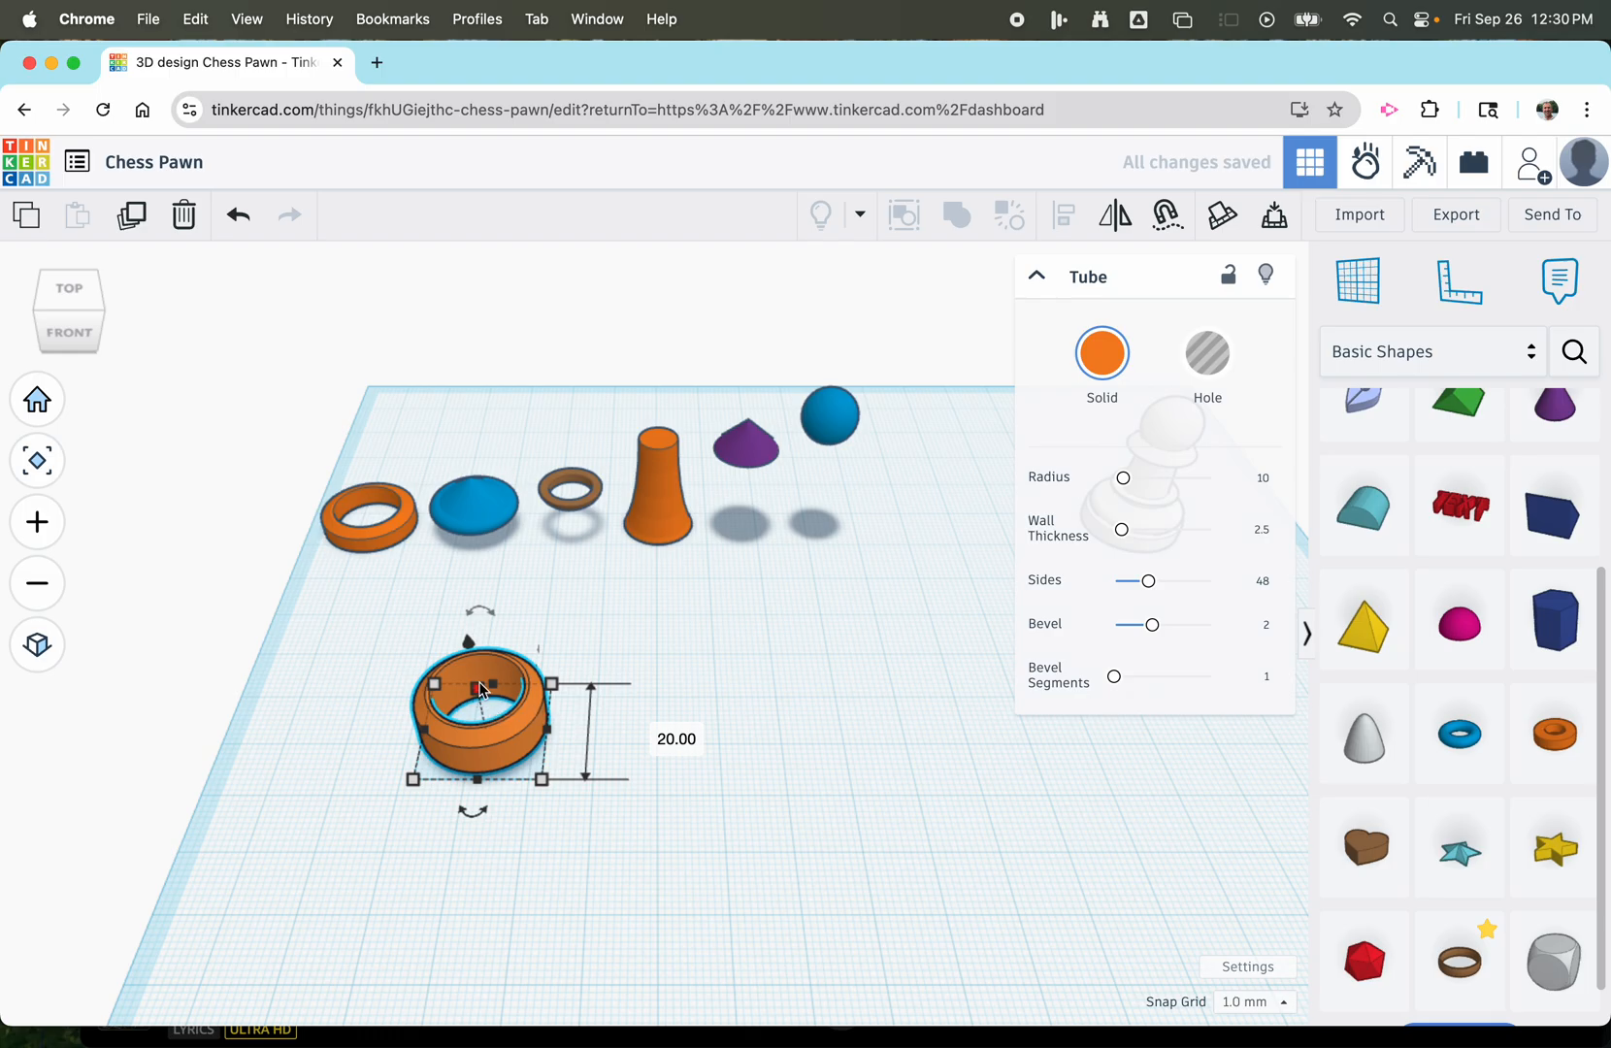
scroll(482, 689, "up", 5)
scroll(487, 677, "down", 2)
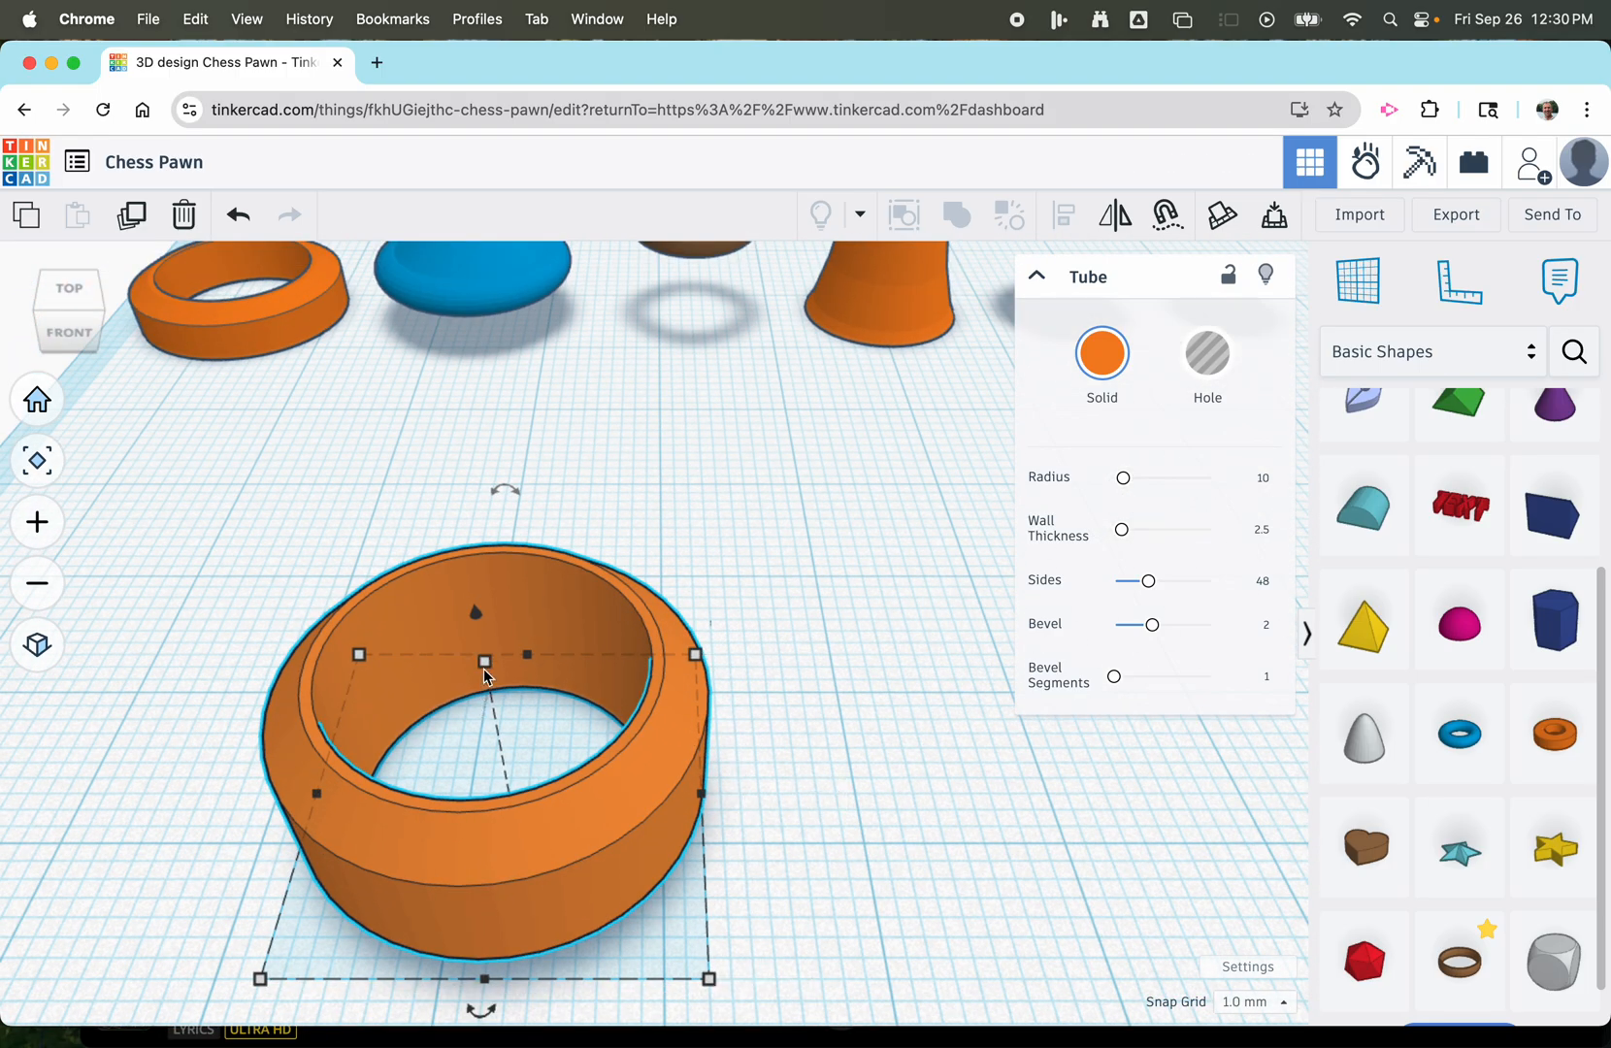
mouse_move(486, 670)
left_click(618, 734)
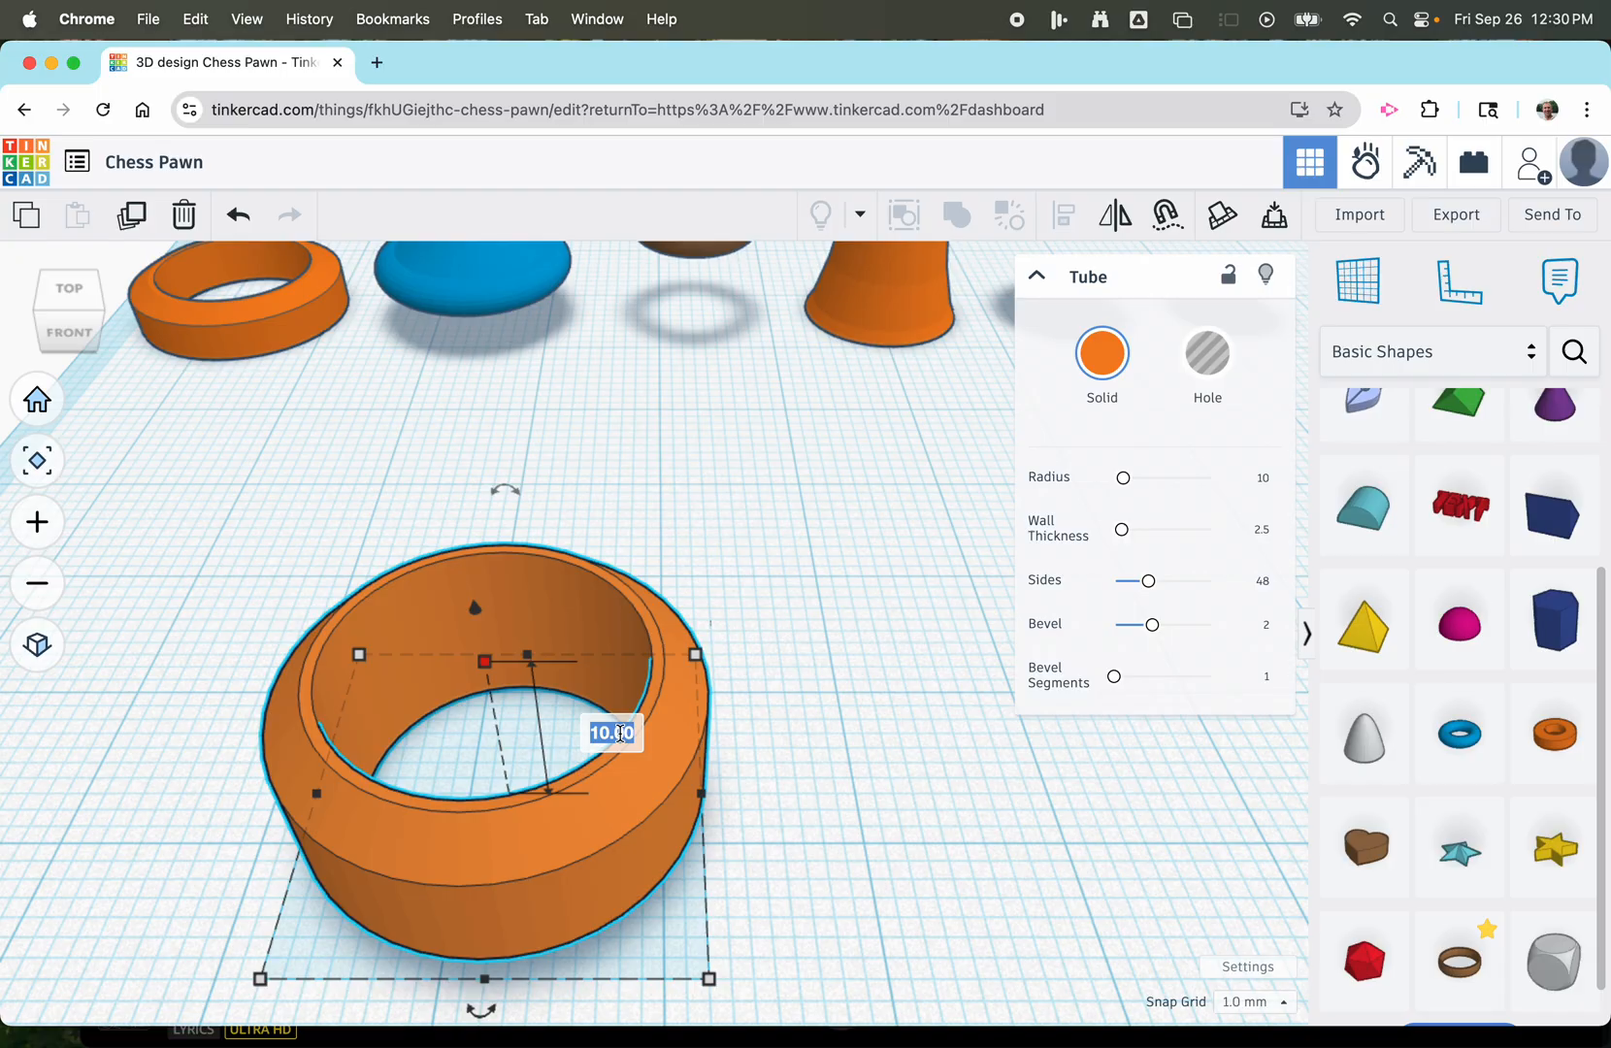
type("5")
key("Return")
Place a box hole beside the new tube and stretch its base to 47 by 28 mm so it surrounds the tube.
scroll(613, 735, "down", 4)
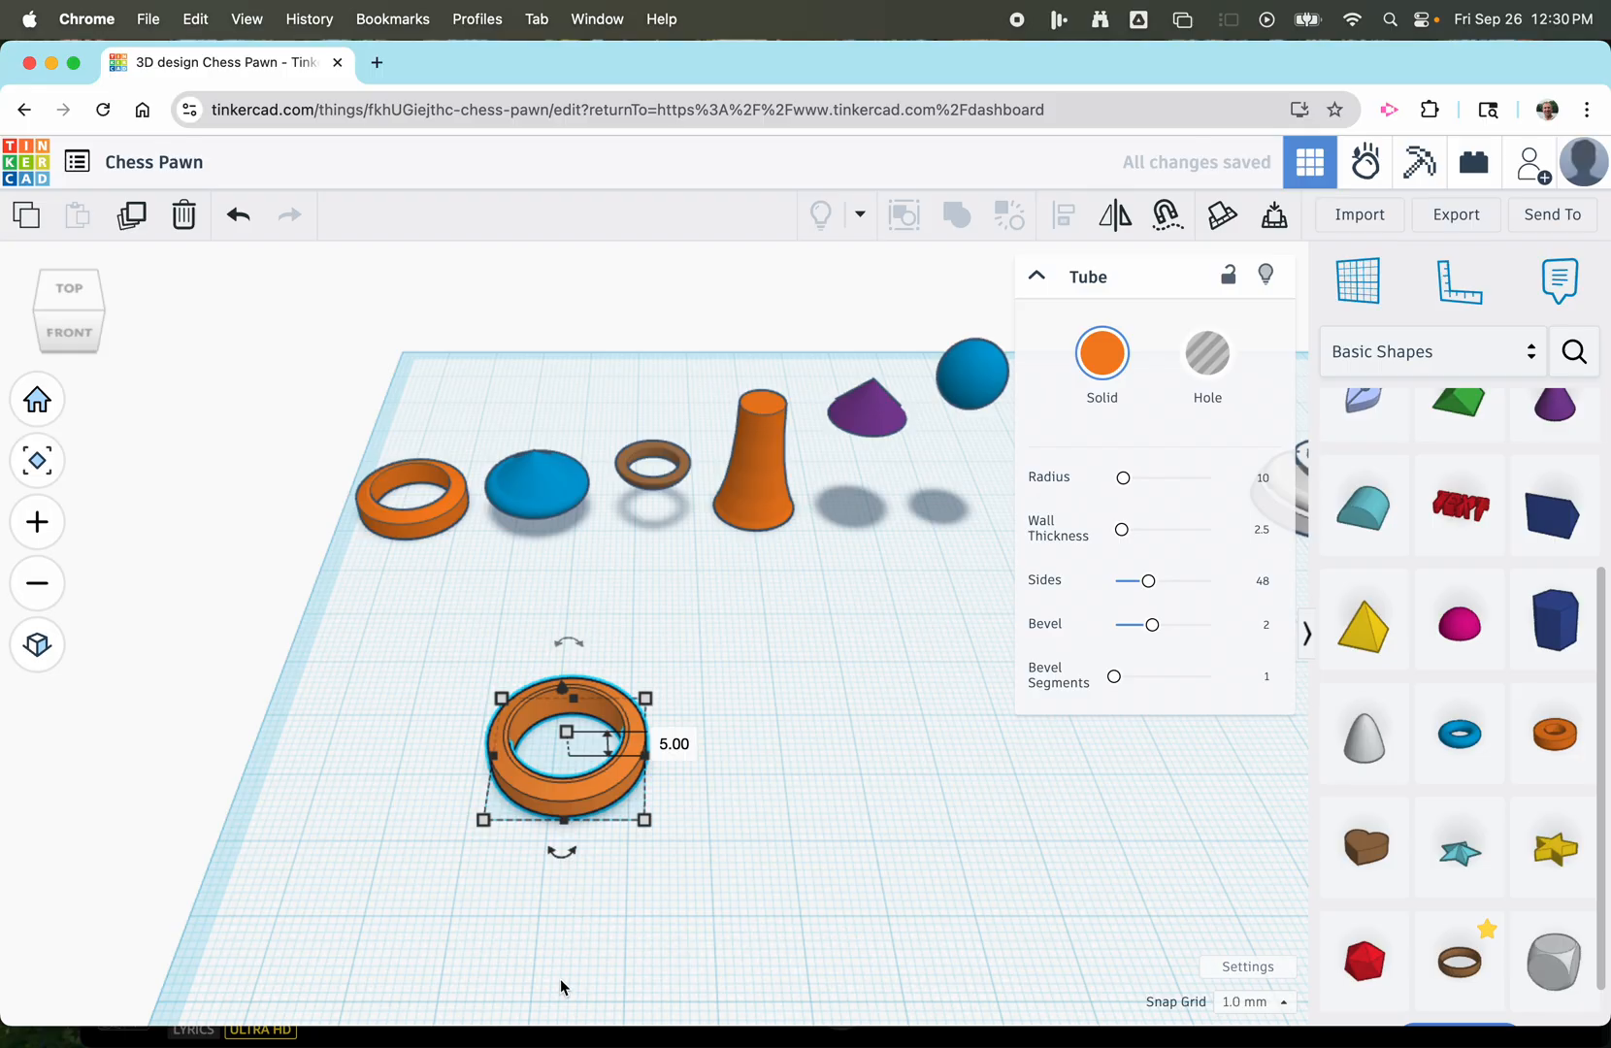
right_click_drag(561, 987, 597, 729)
scroll(595, 700, "up", 5)
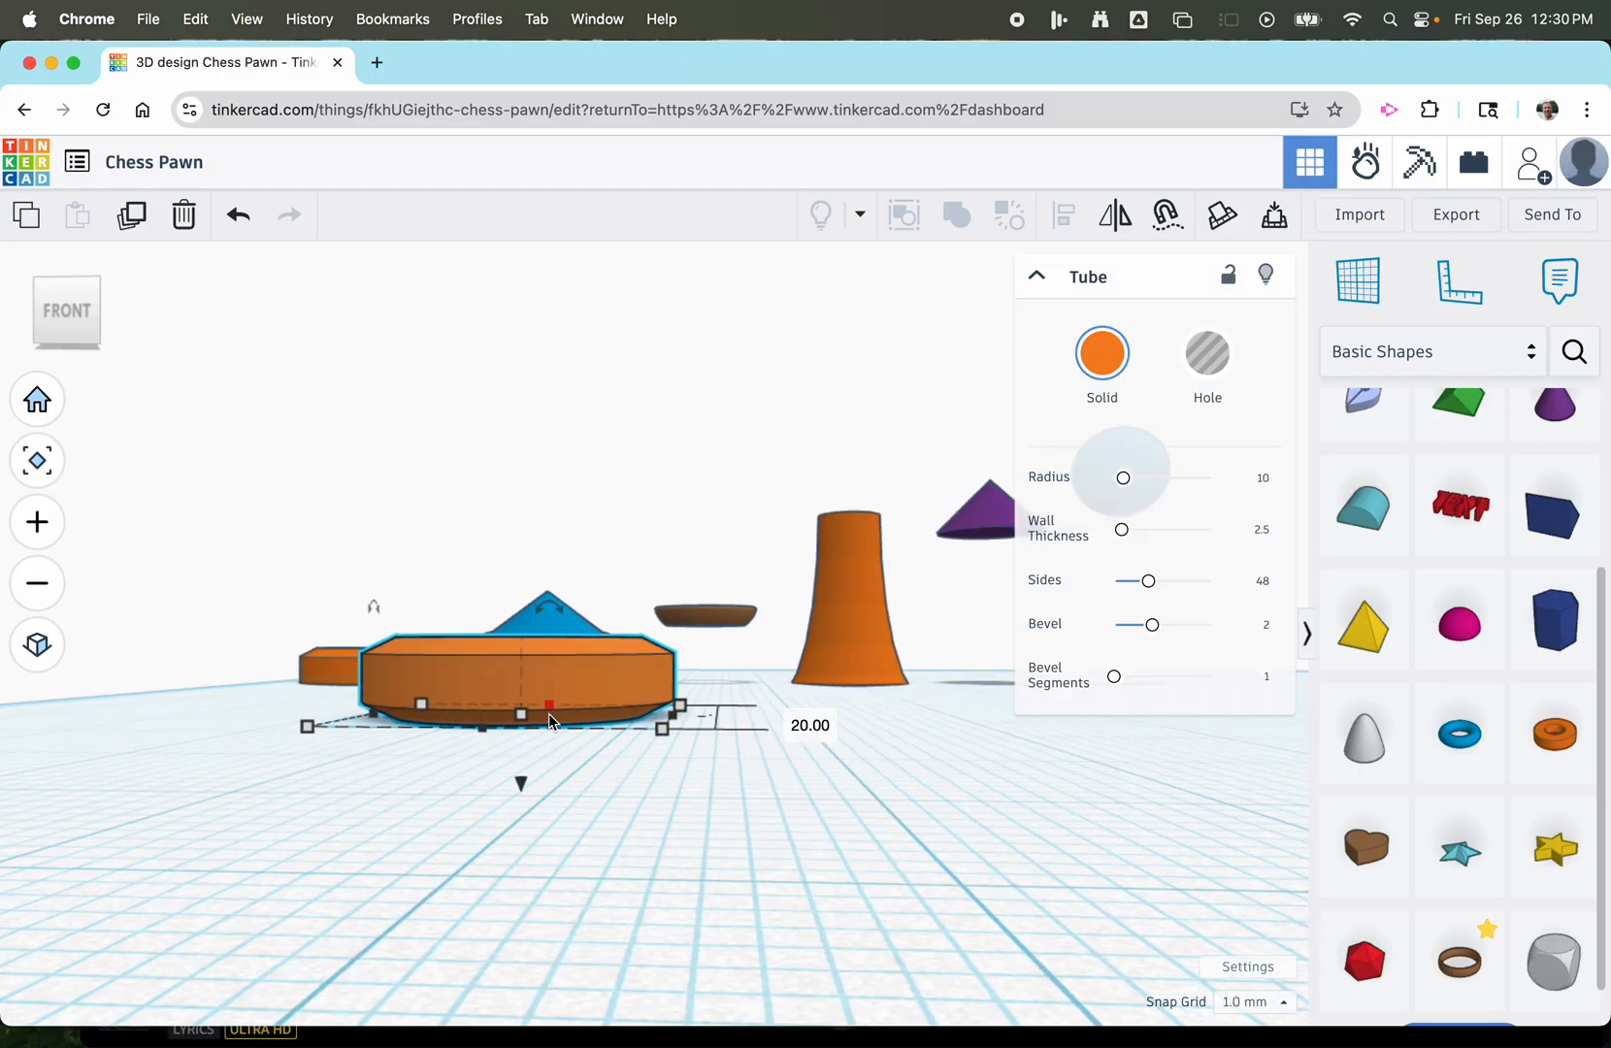
right_click_drag(542, 827, 504, 872)
scroll(1436, 601, "up", 5)
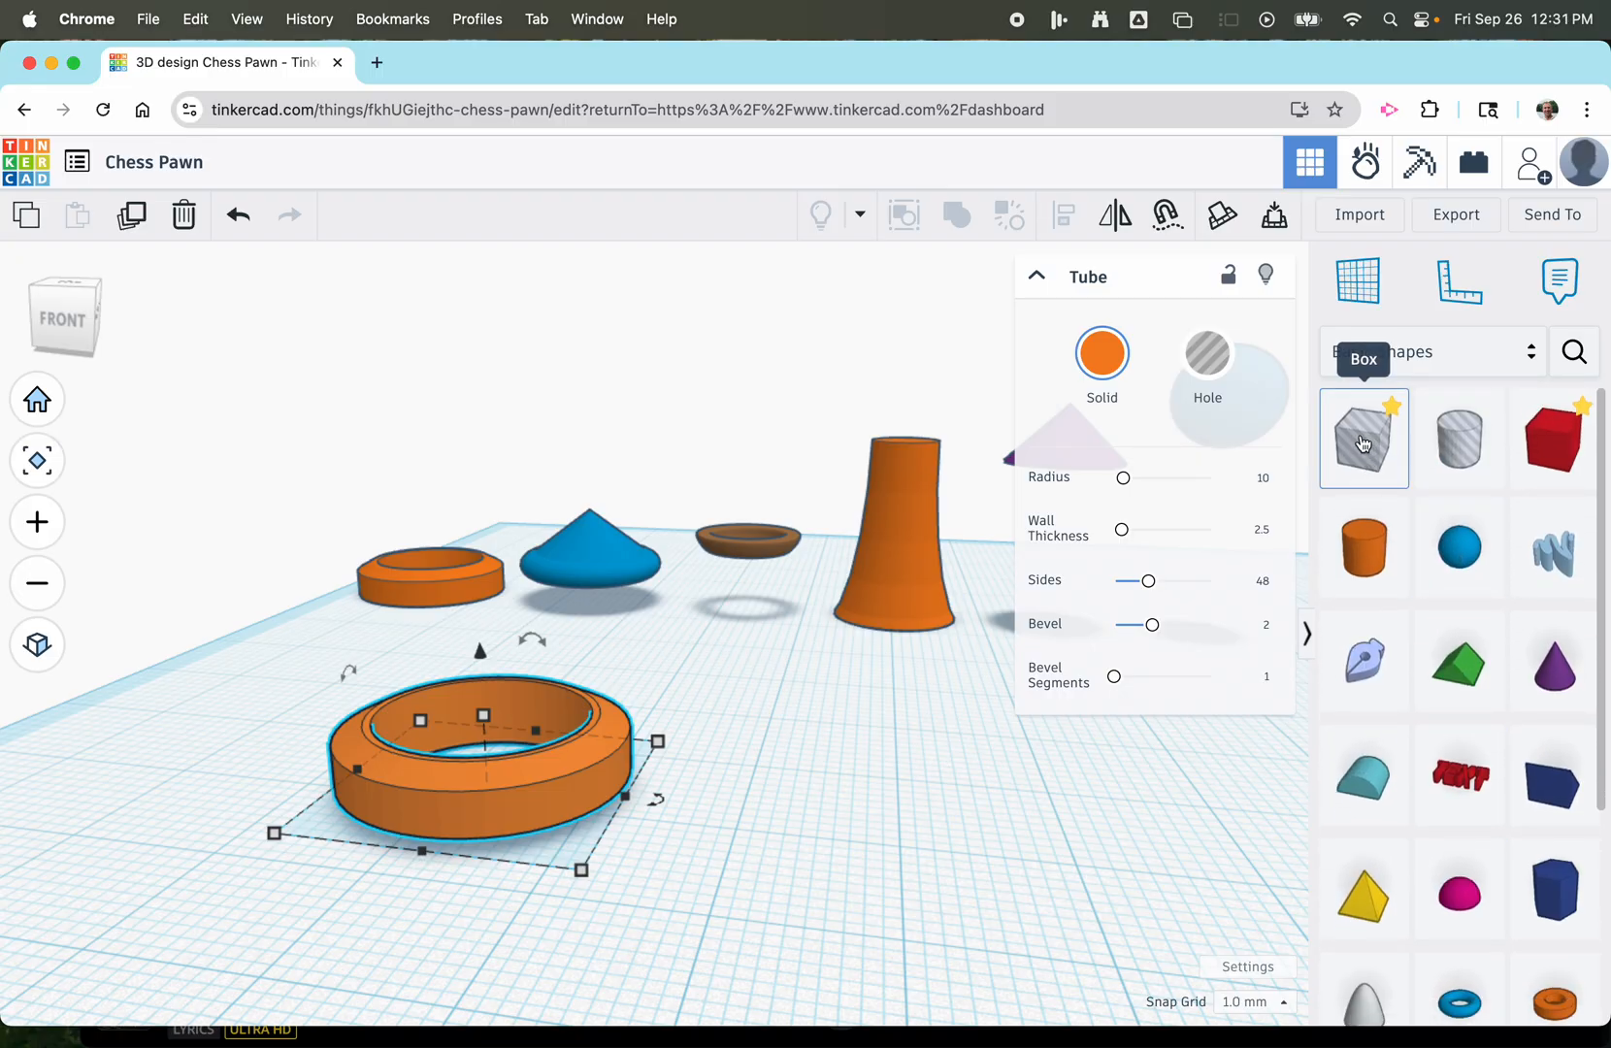
left_click_drag(1362, 443, 802, 788)
scroll(643, 817, "up", 1)
scroll(641, 815, "down", 3)
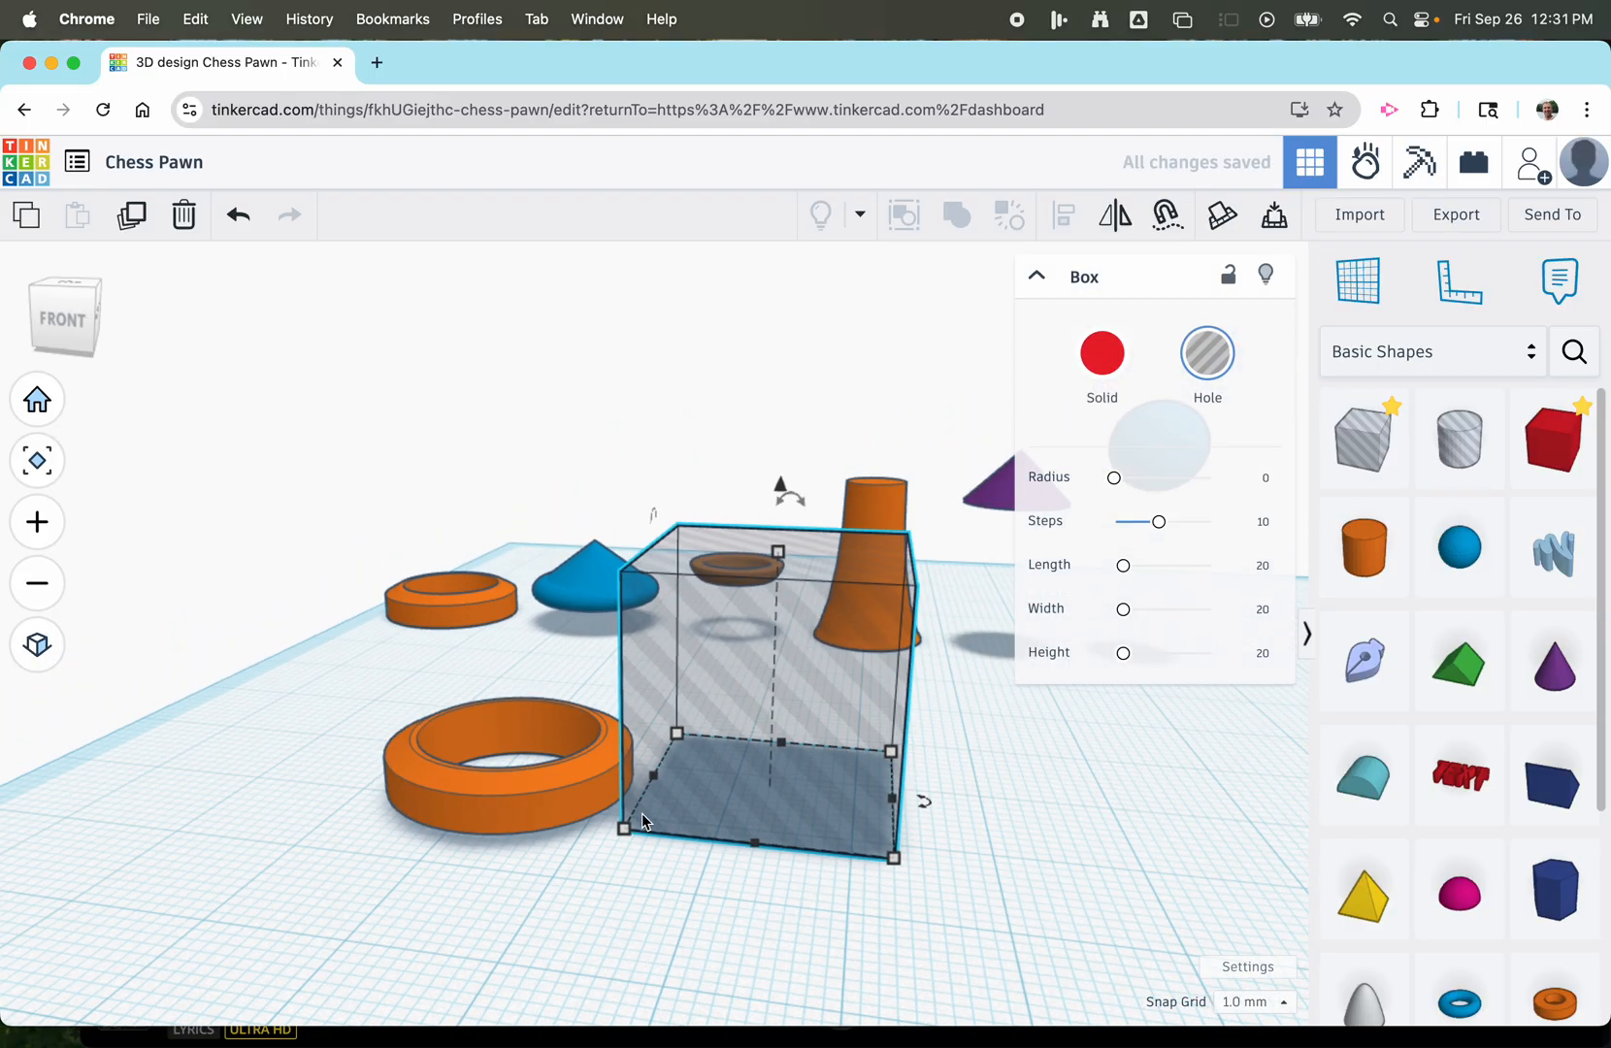
left_click(68, 291)
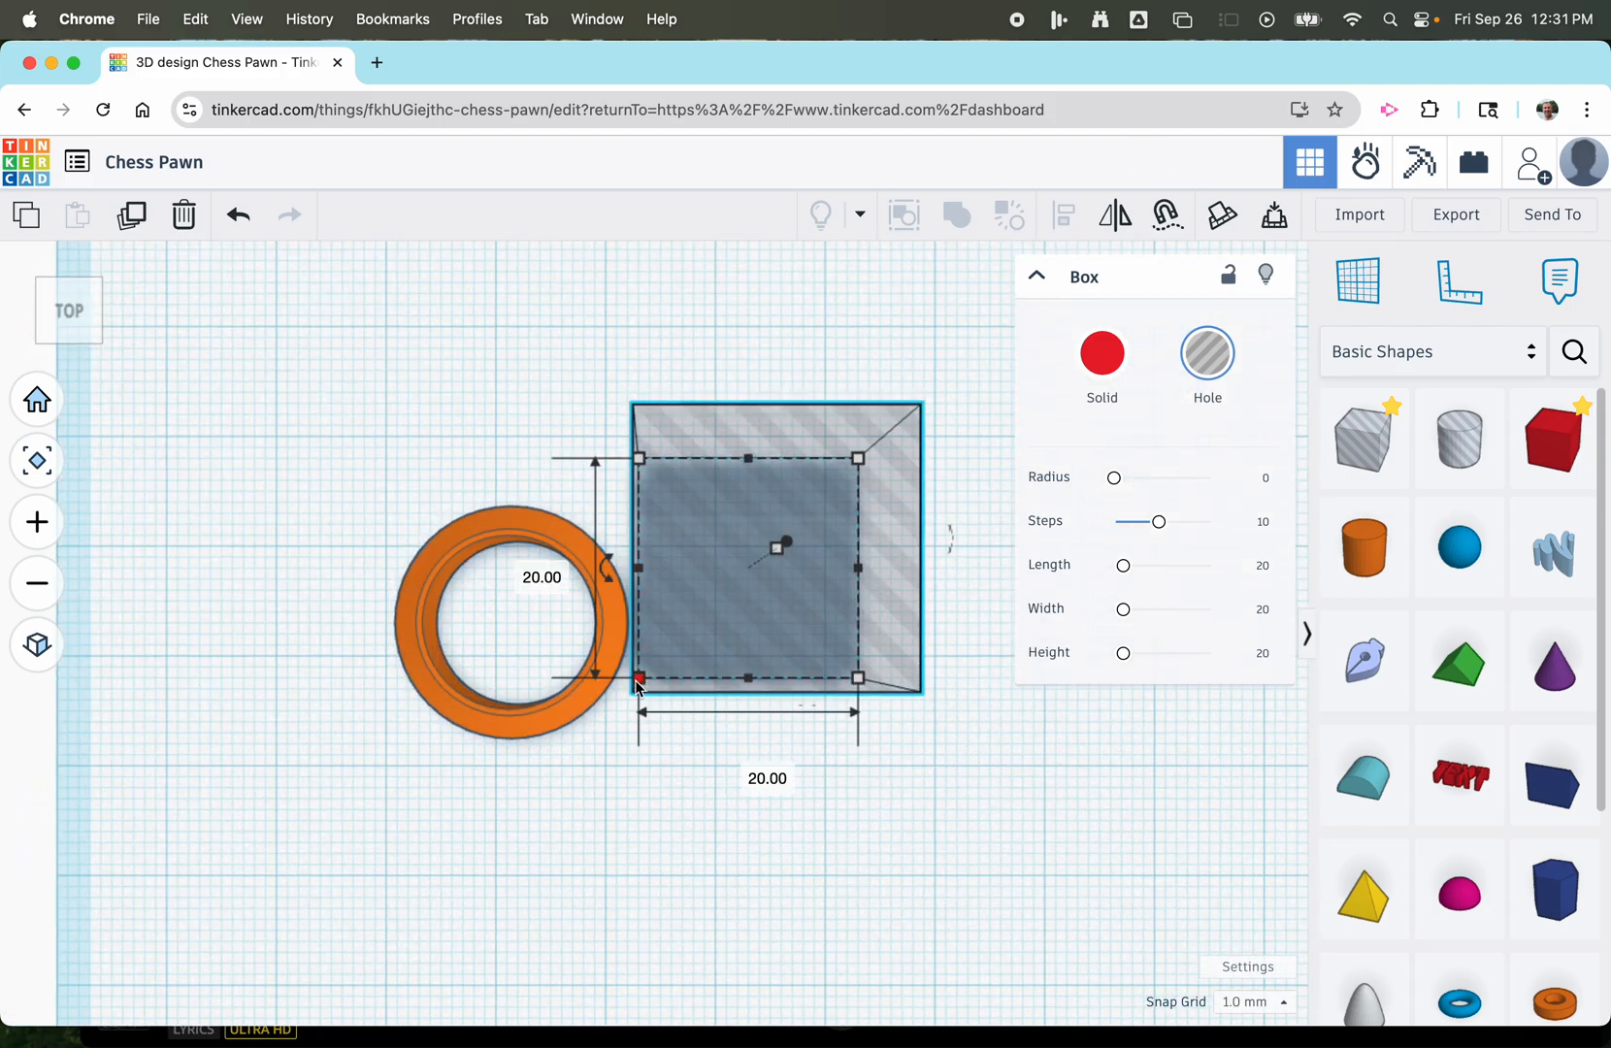
left_click_drag(639, 678, 342, 766)
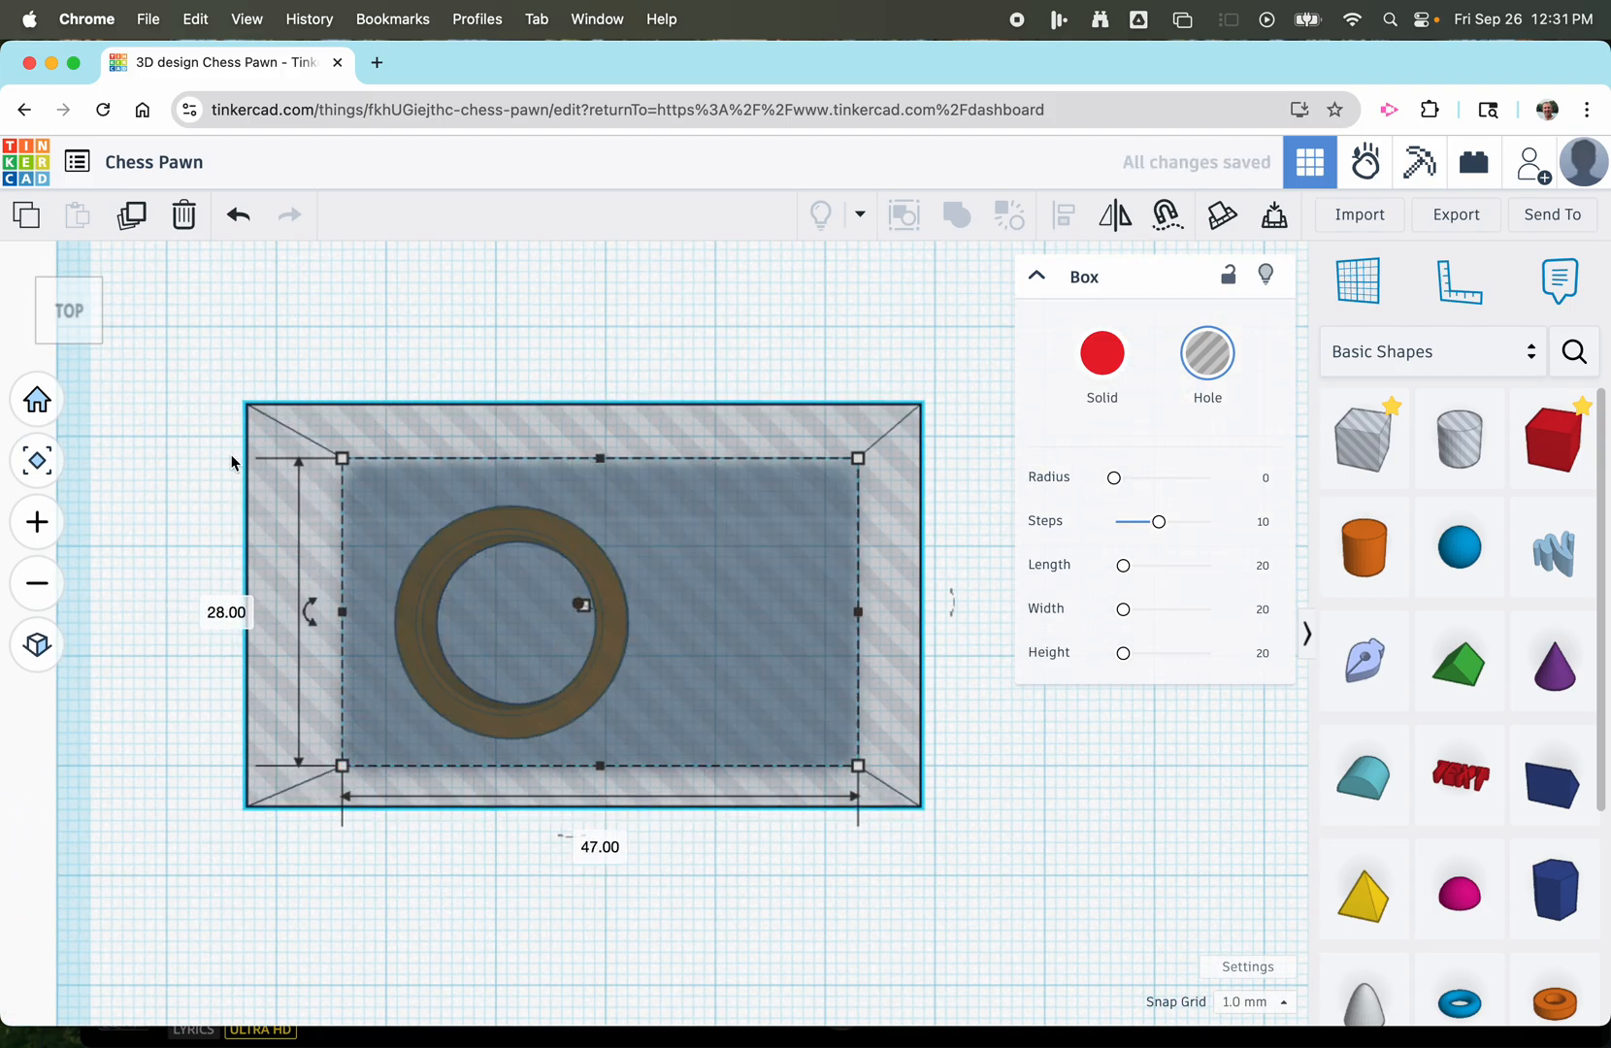
Set the box hole's height to 1 mm.
left_click(37, 399)
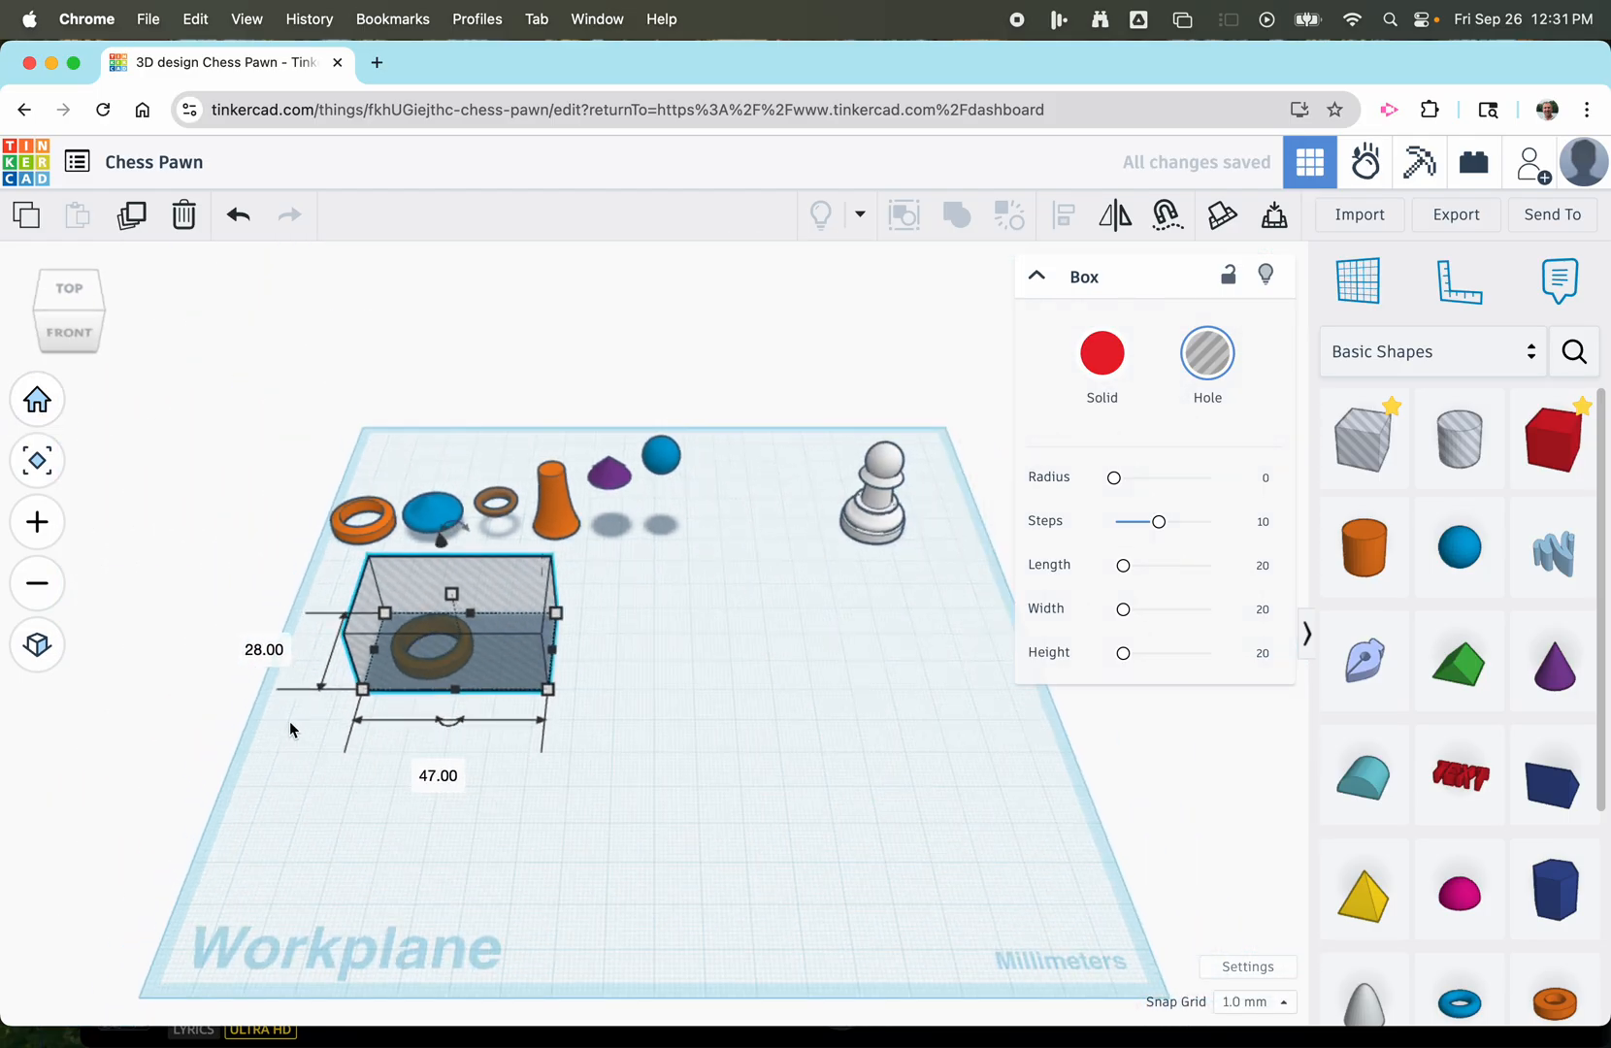
key("f")
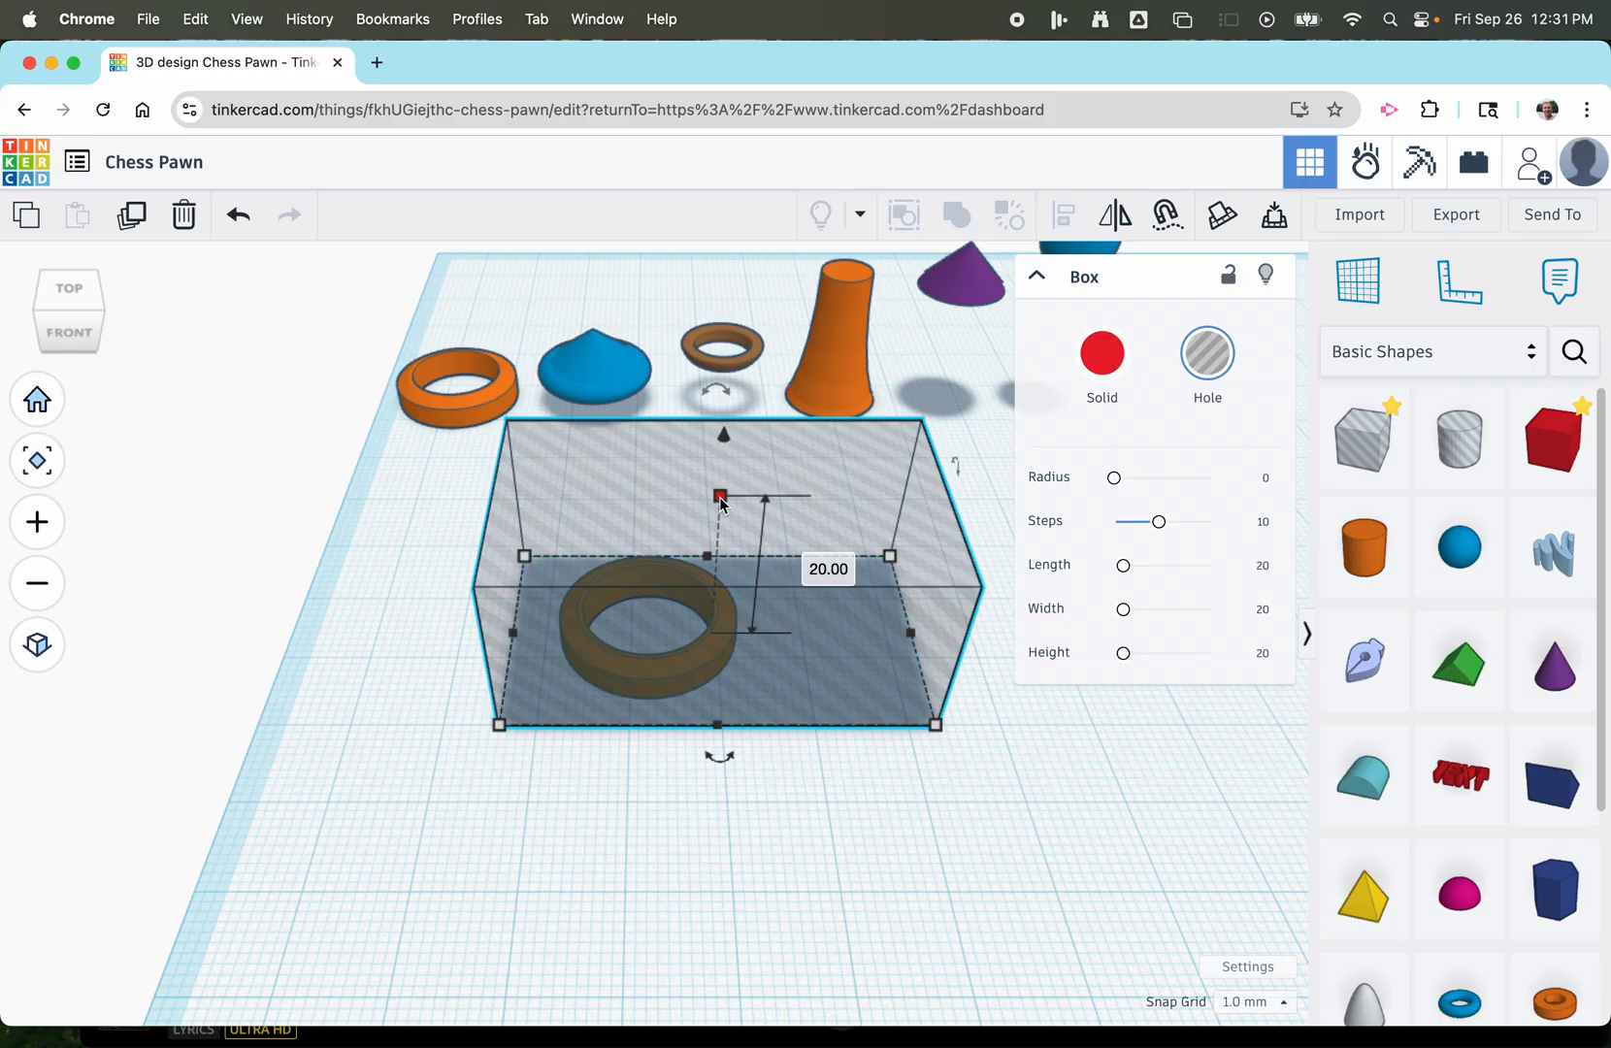
left_click(830, 569)
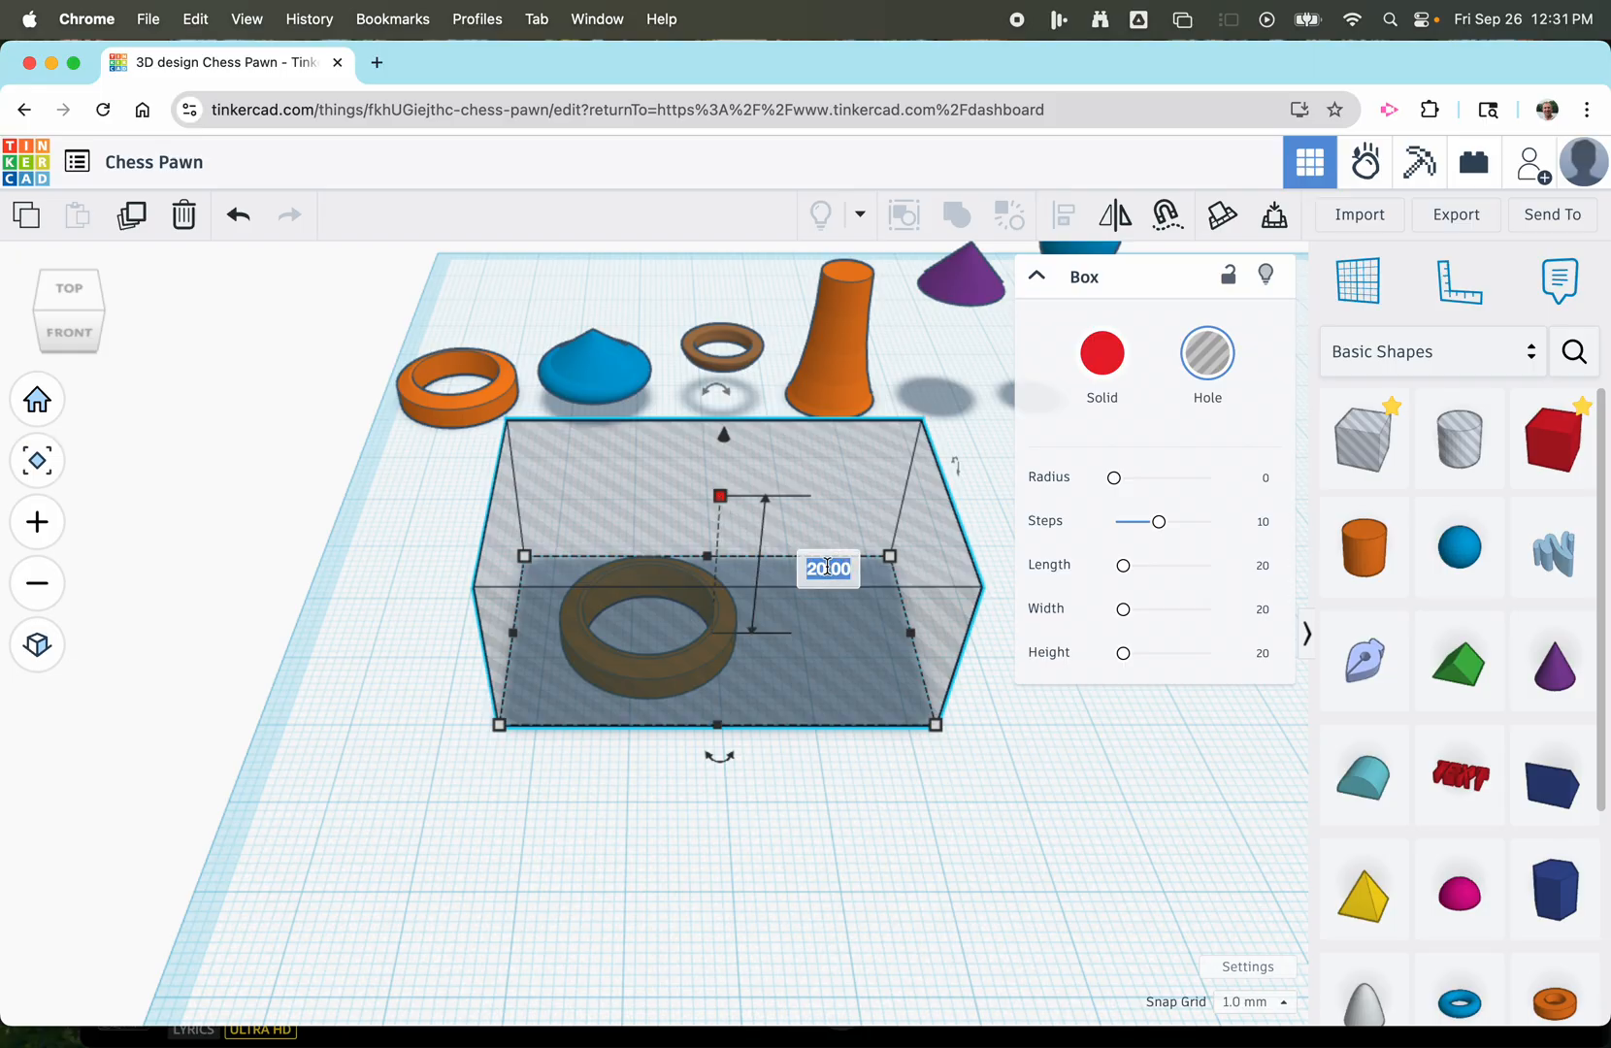
type("1")
key("Return")
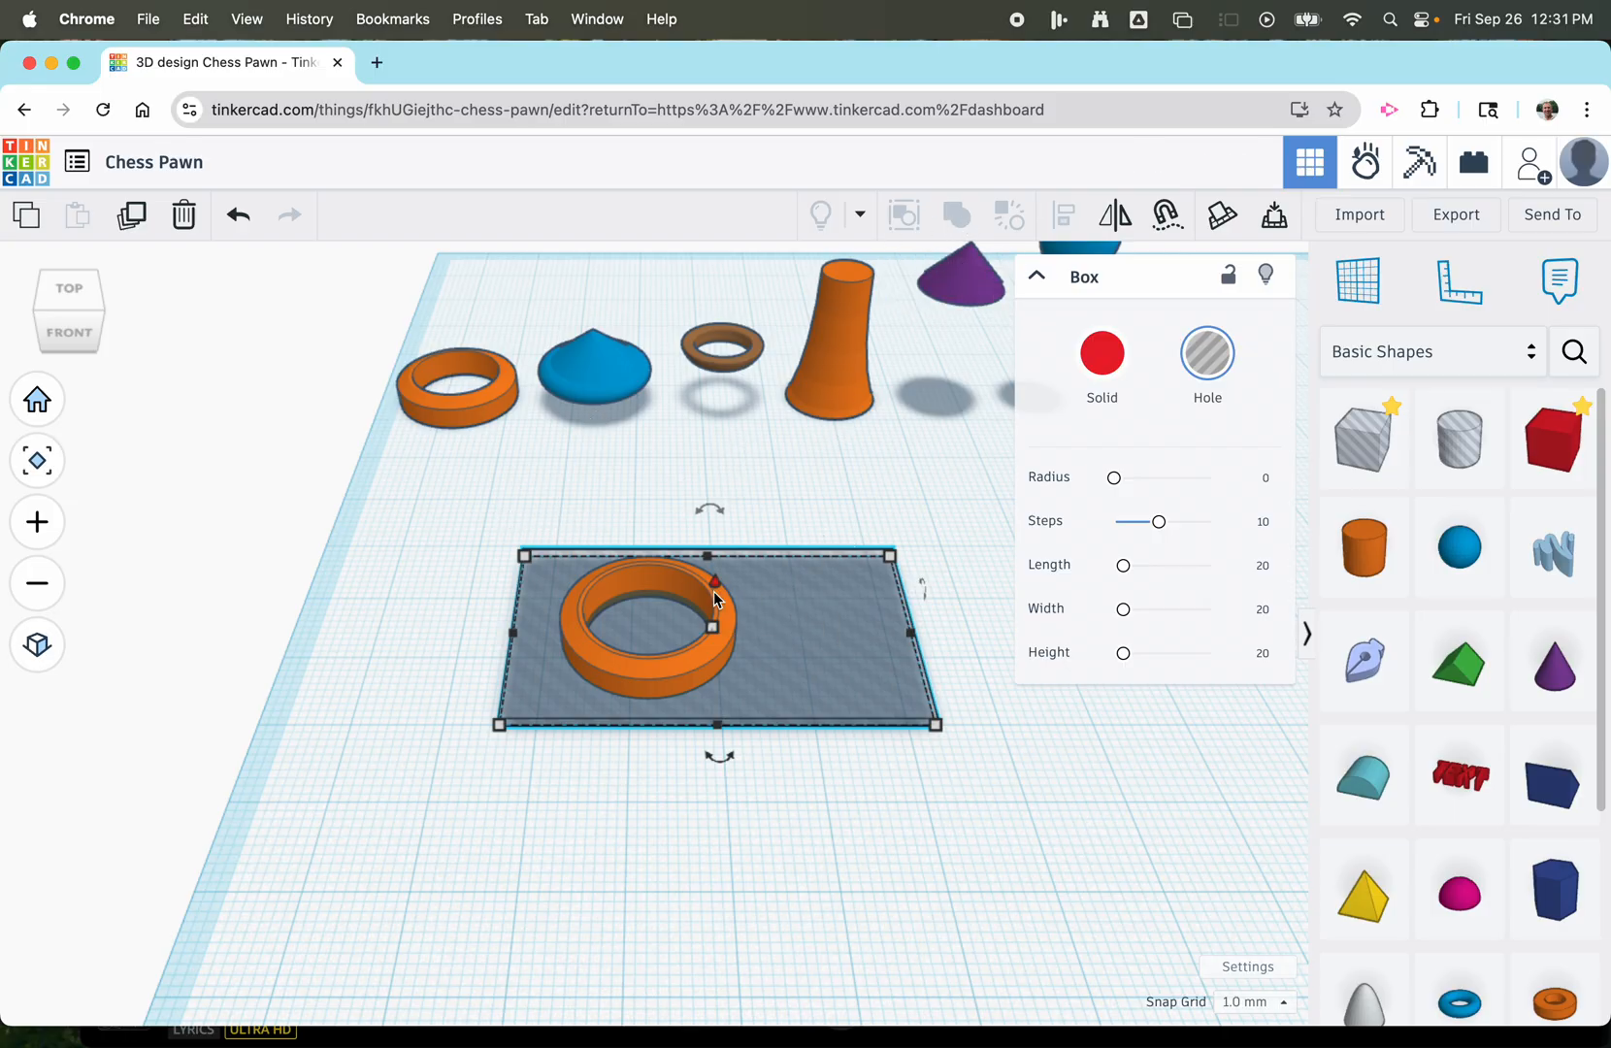
Shift the flat box hole 4 mm left and 1 mm back while keeping the whole tube within its outline.
left_click(593, 508)
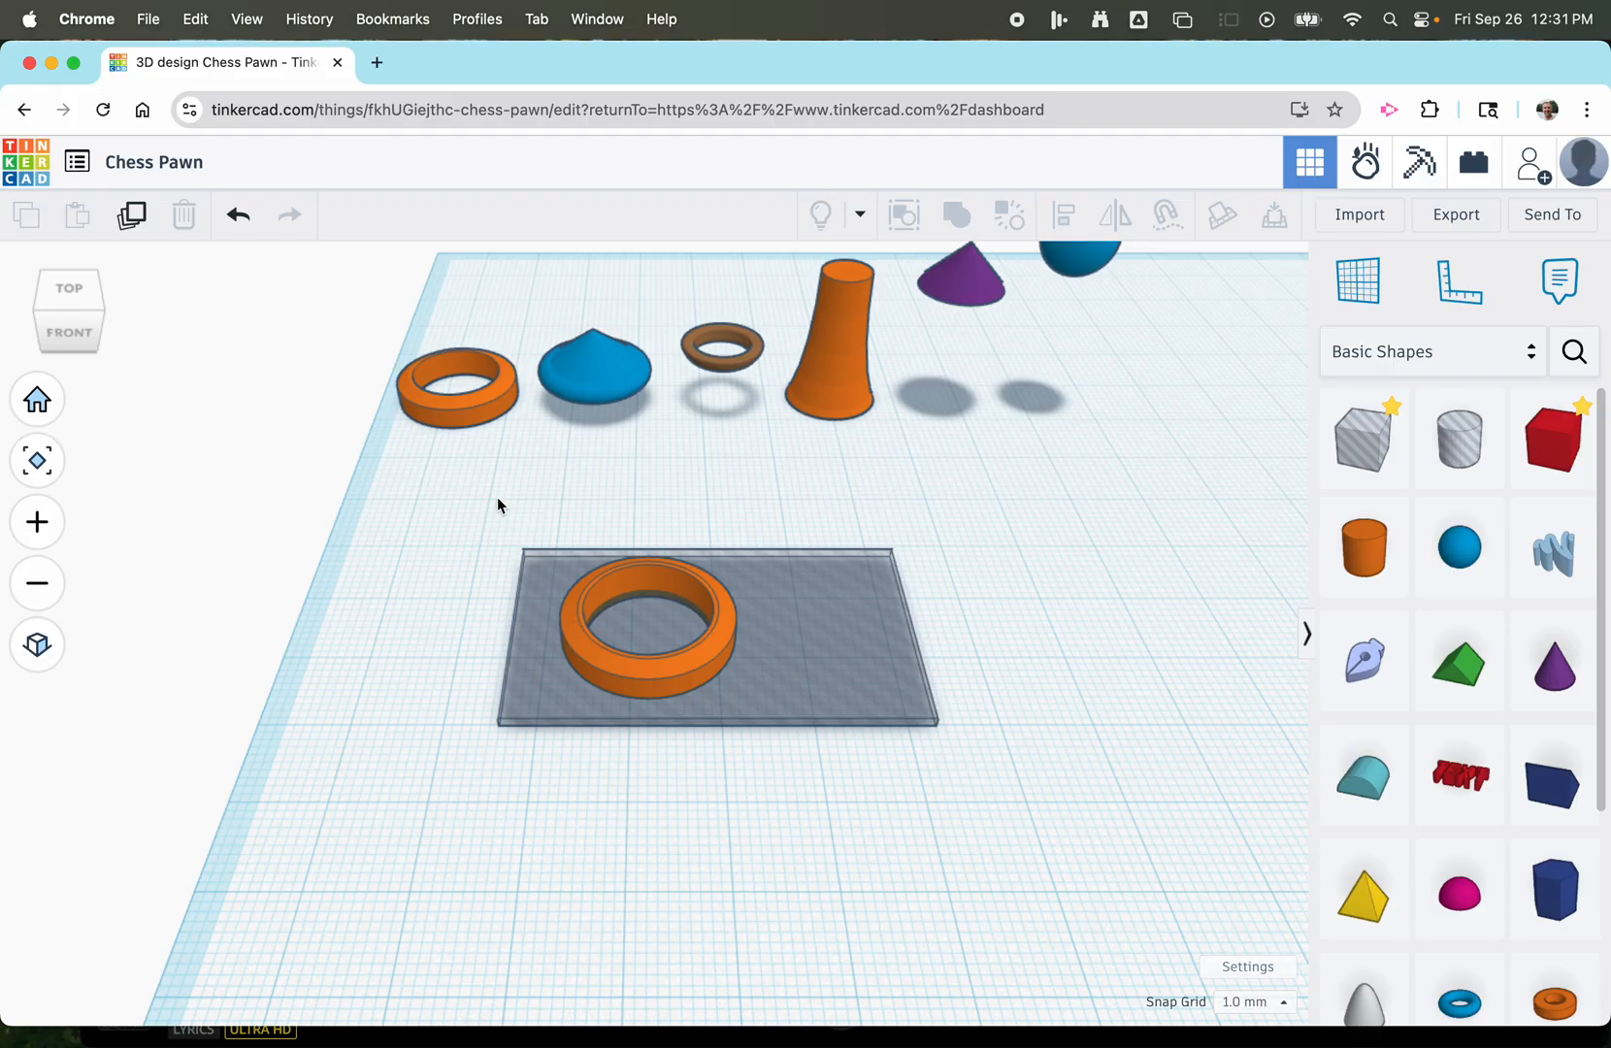
left_click_drag(489, 491, 512, 565)
left_click(539, 562)
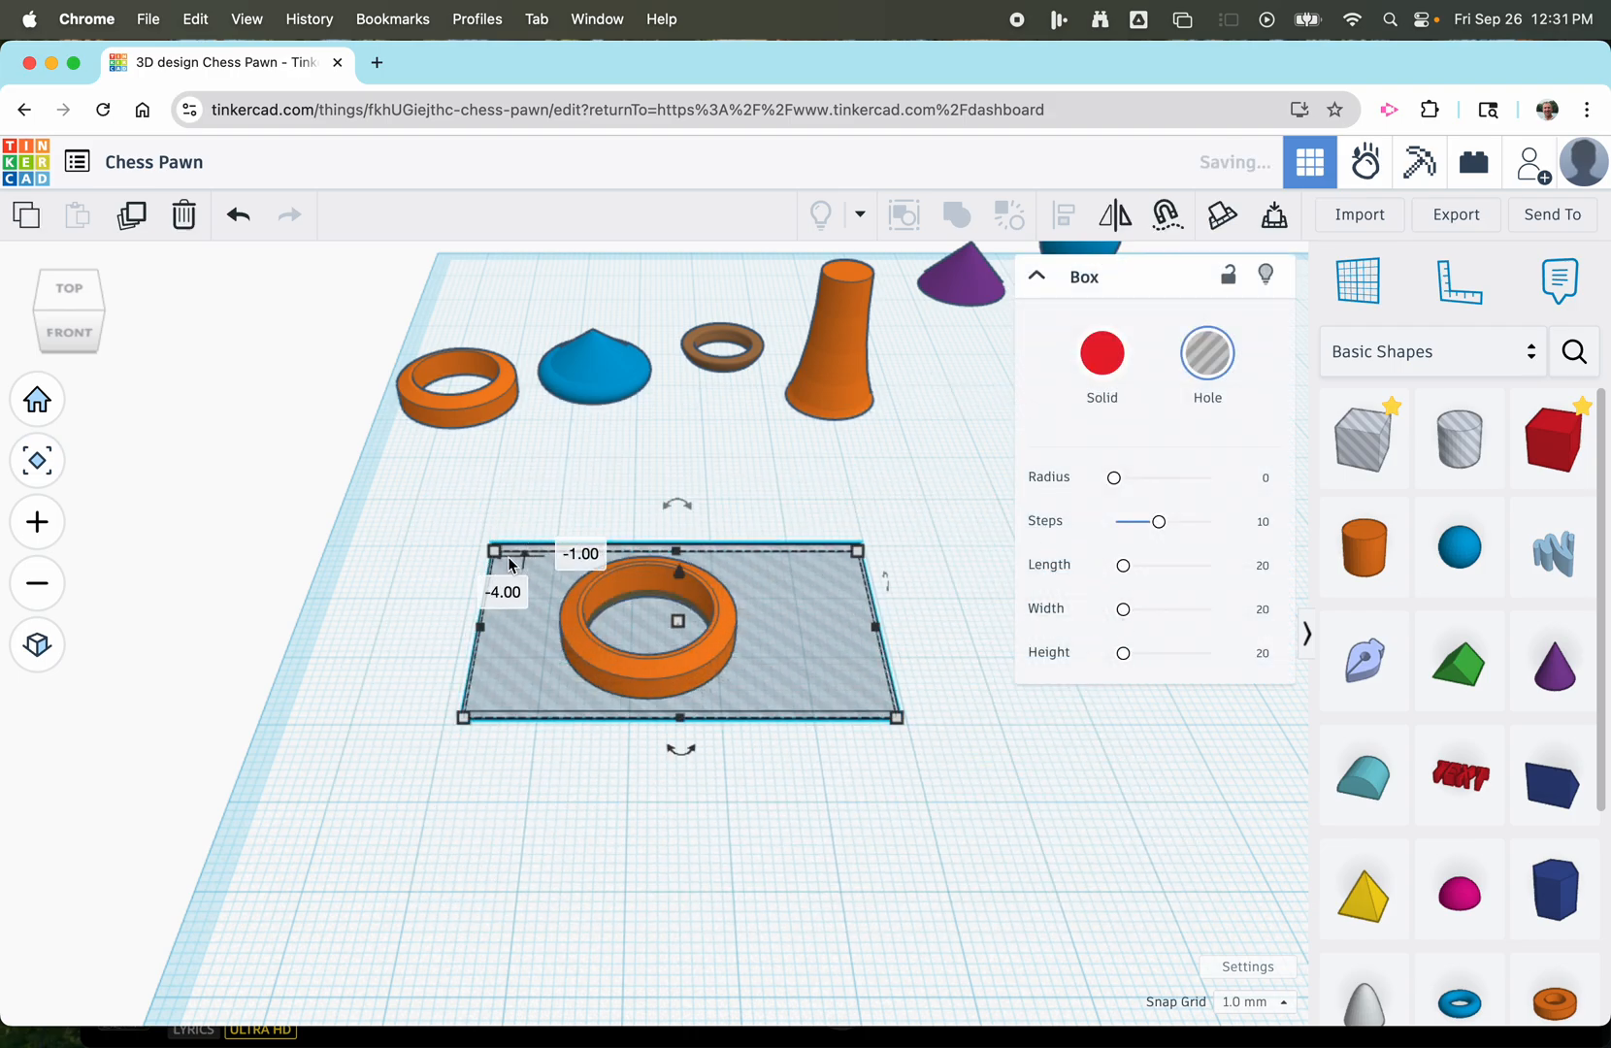
left_click(557, 503)
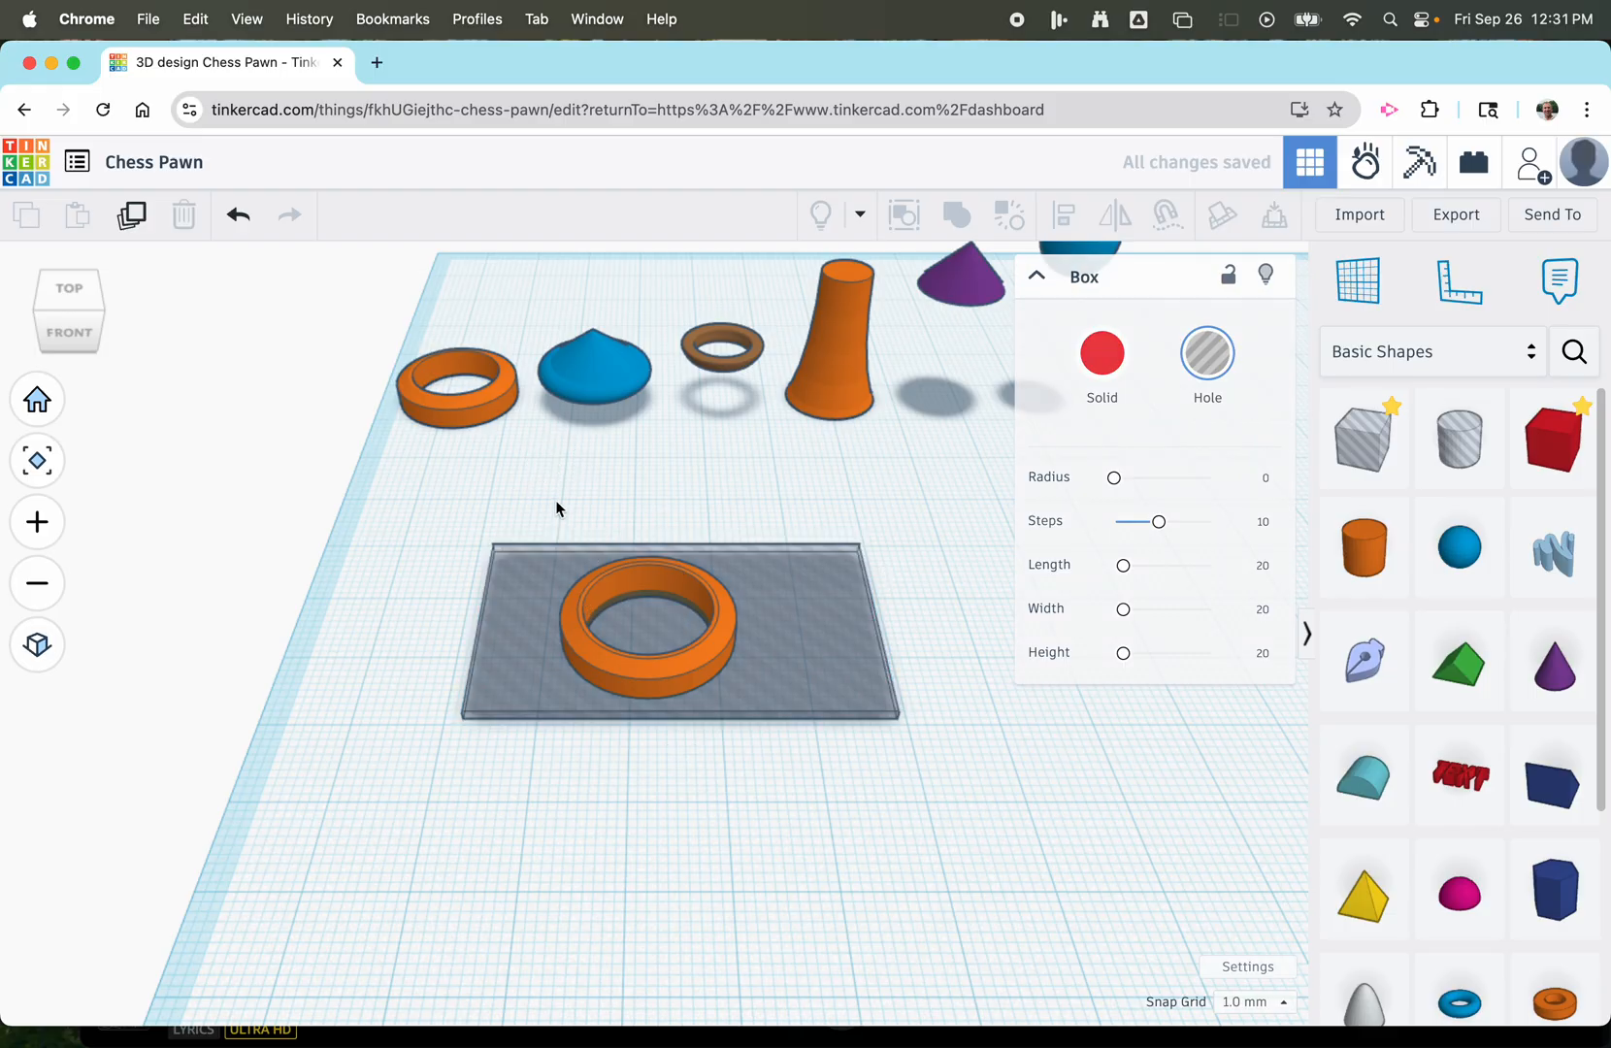
Combine the tube and the flat box hole into a union group to cut off the tube's lower edge.
left_click(573, 598)
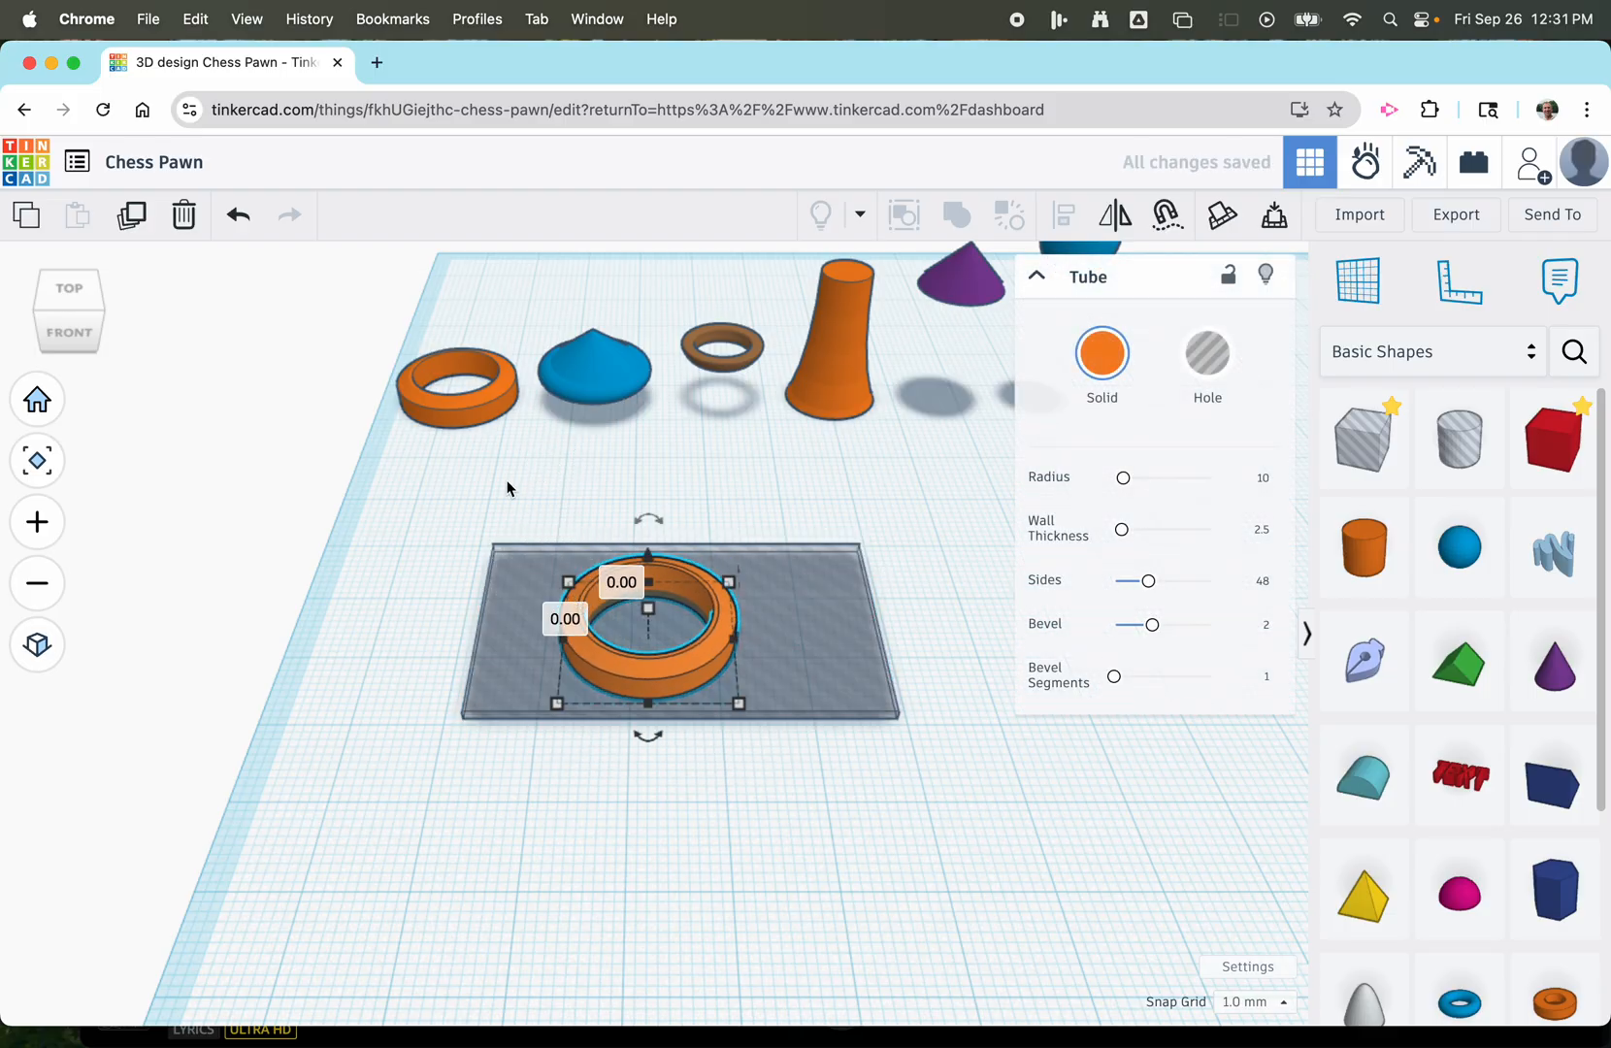
left_click(570, 745)
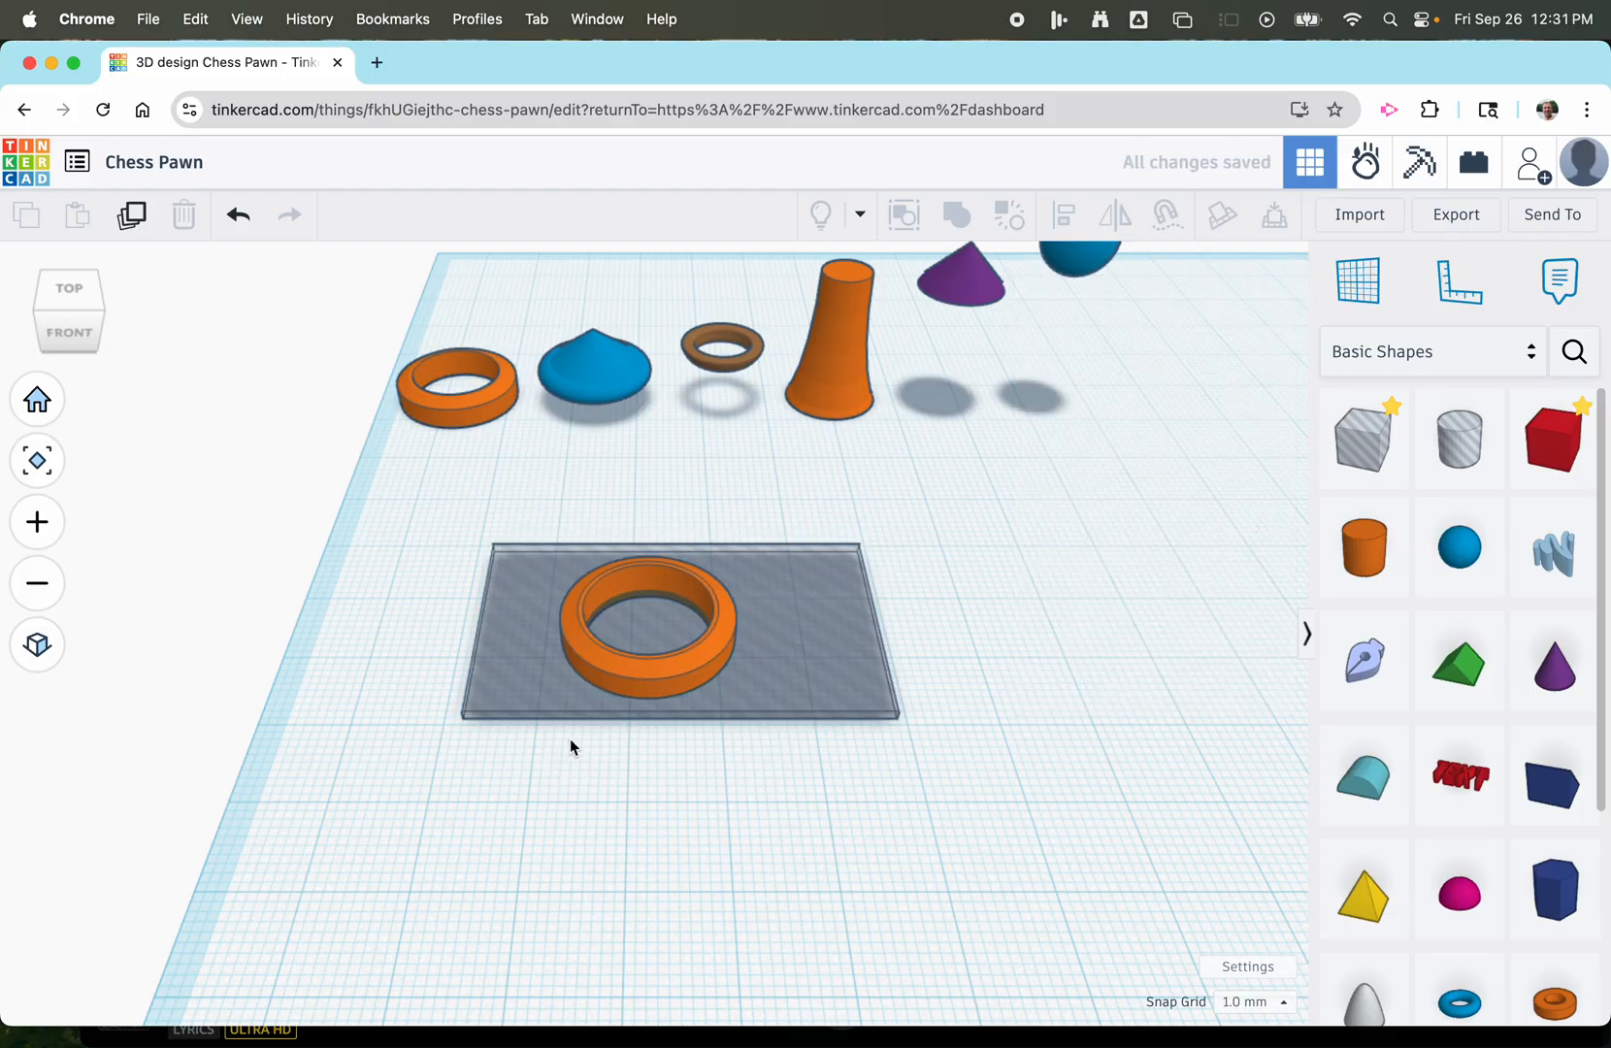
left_click_drag(481, 504, 751, 755)
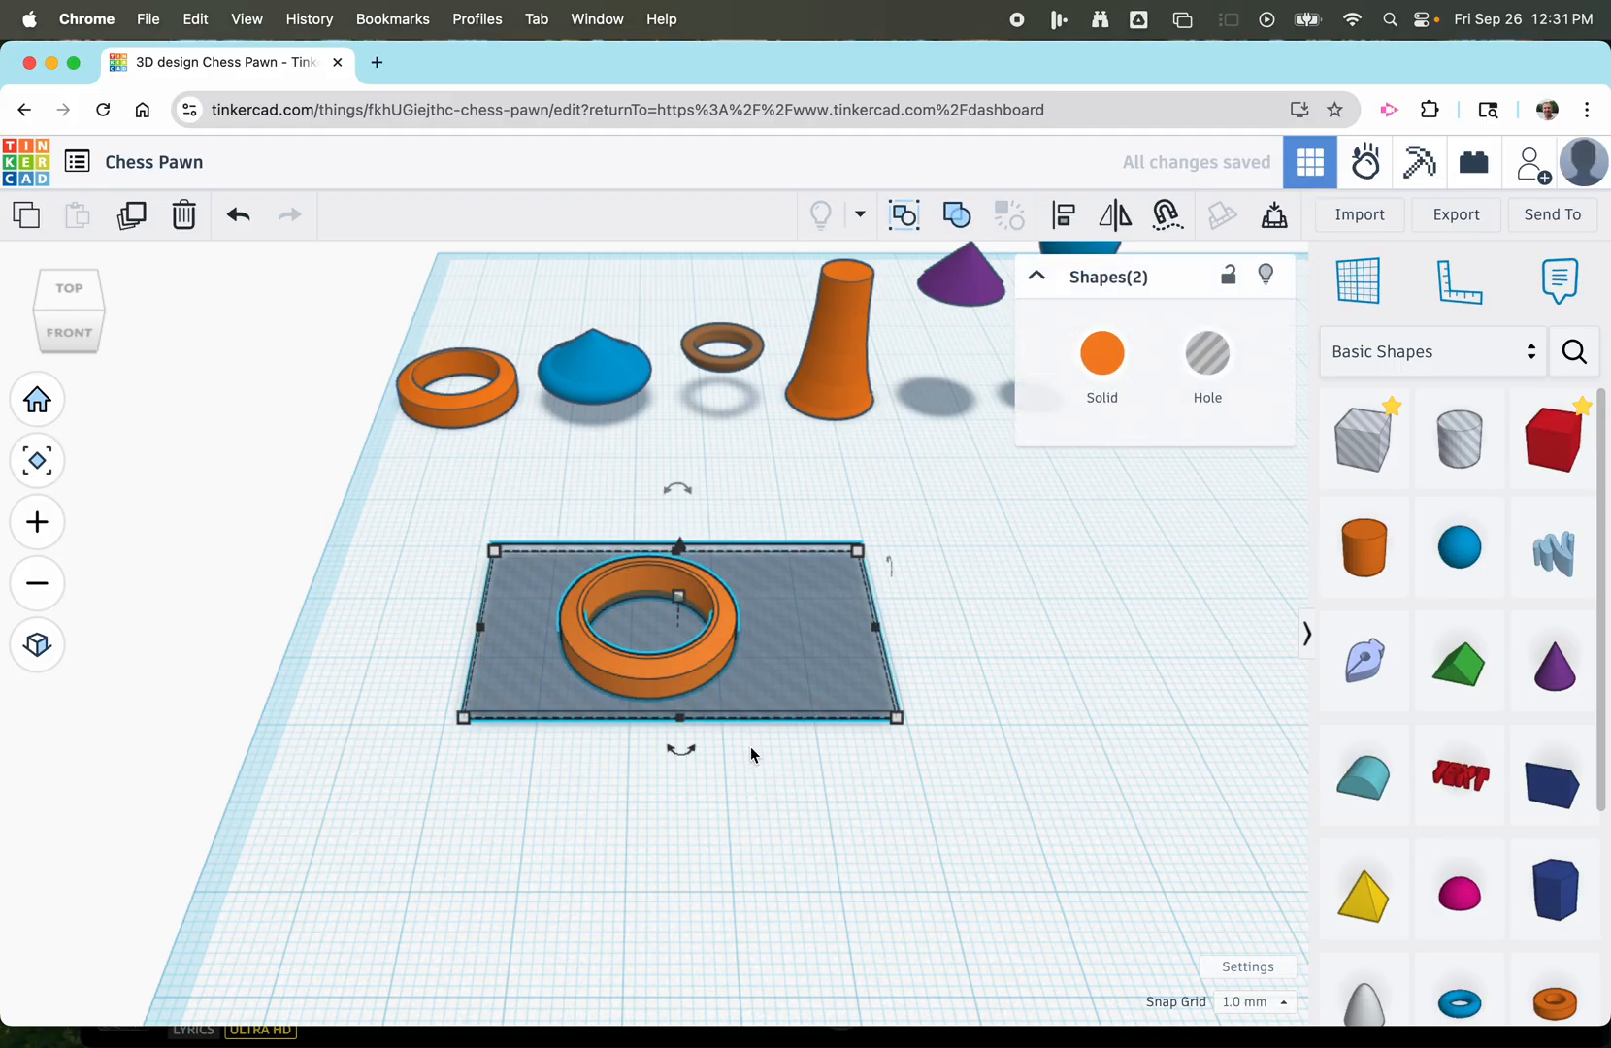
left_click(955, 217)
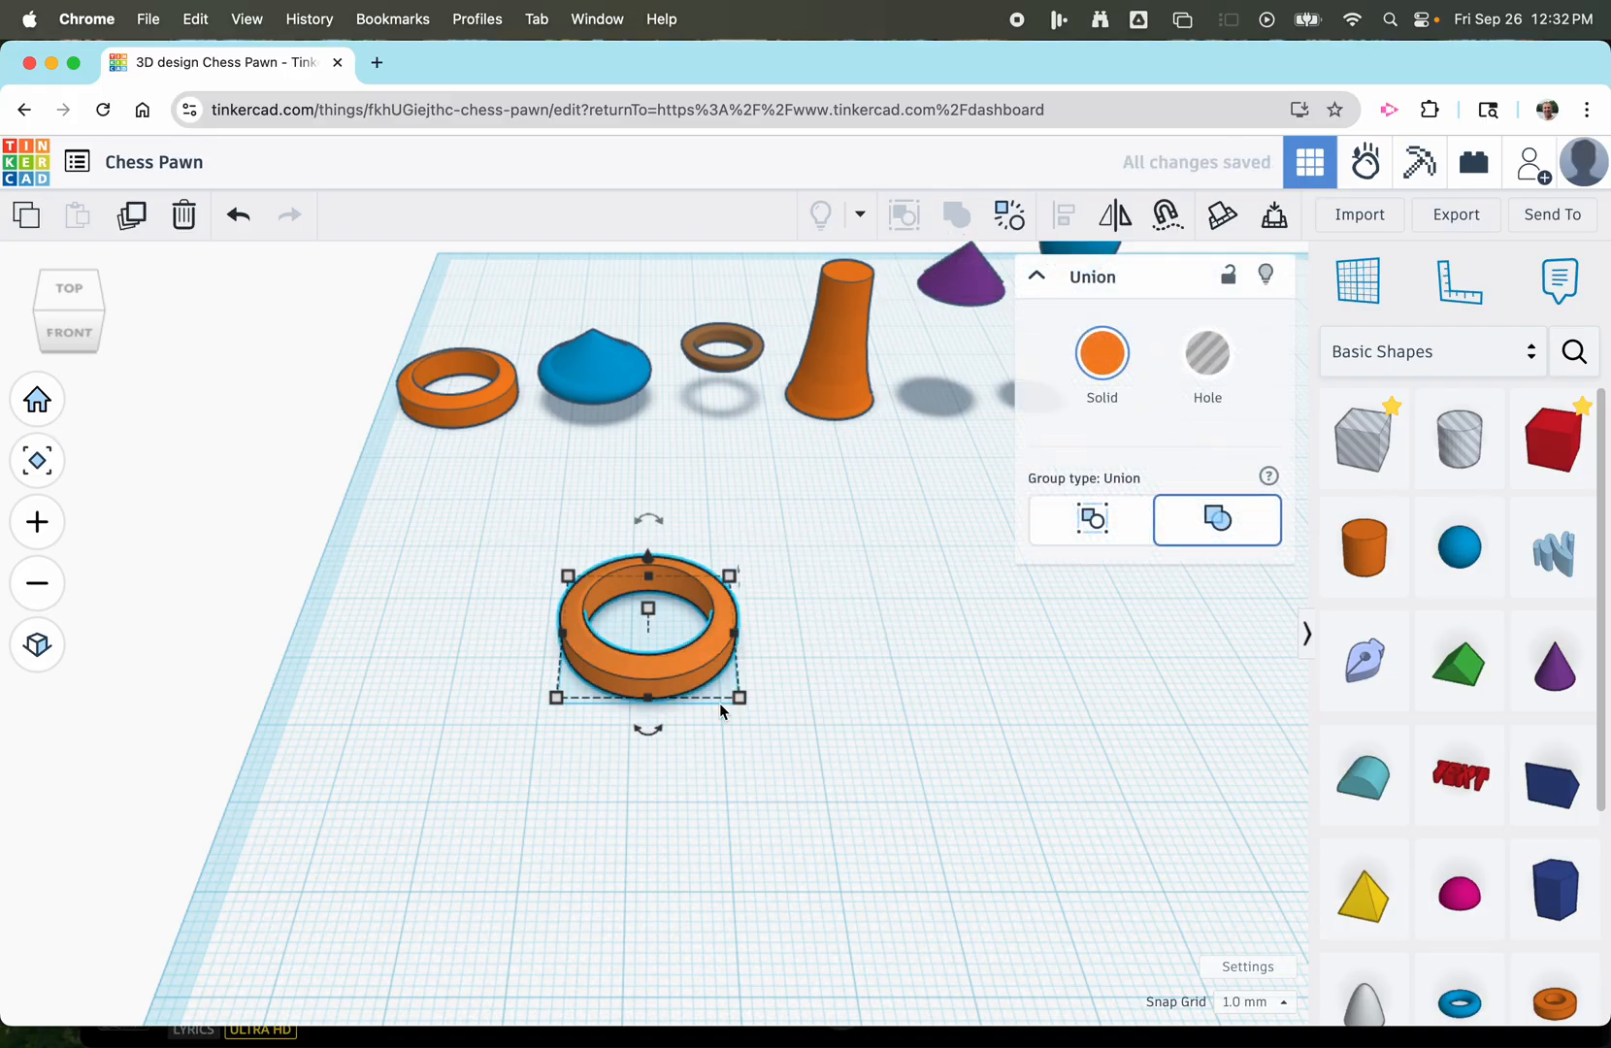
Lower the trimmed ring by 1 mm so it rests on the workplane.
scroll(658, 774, "up", 3)
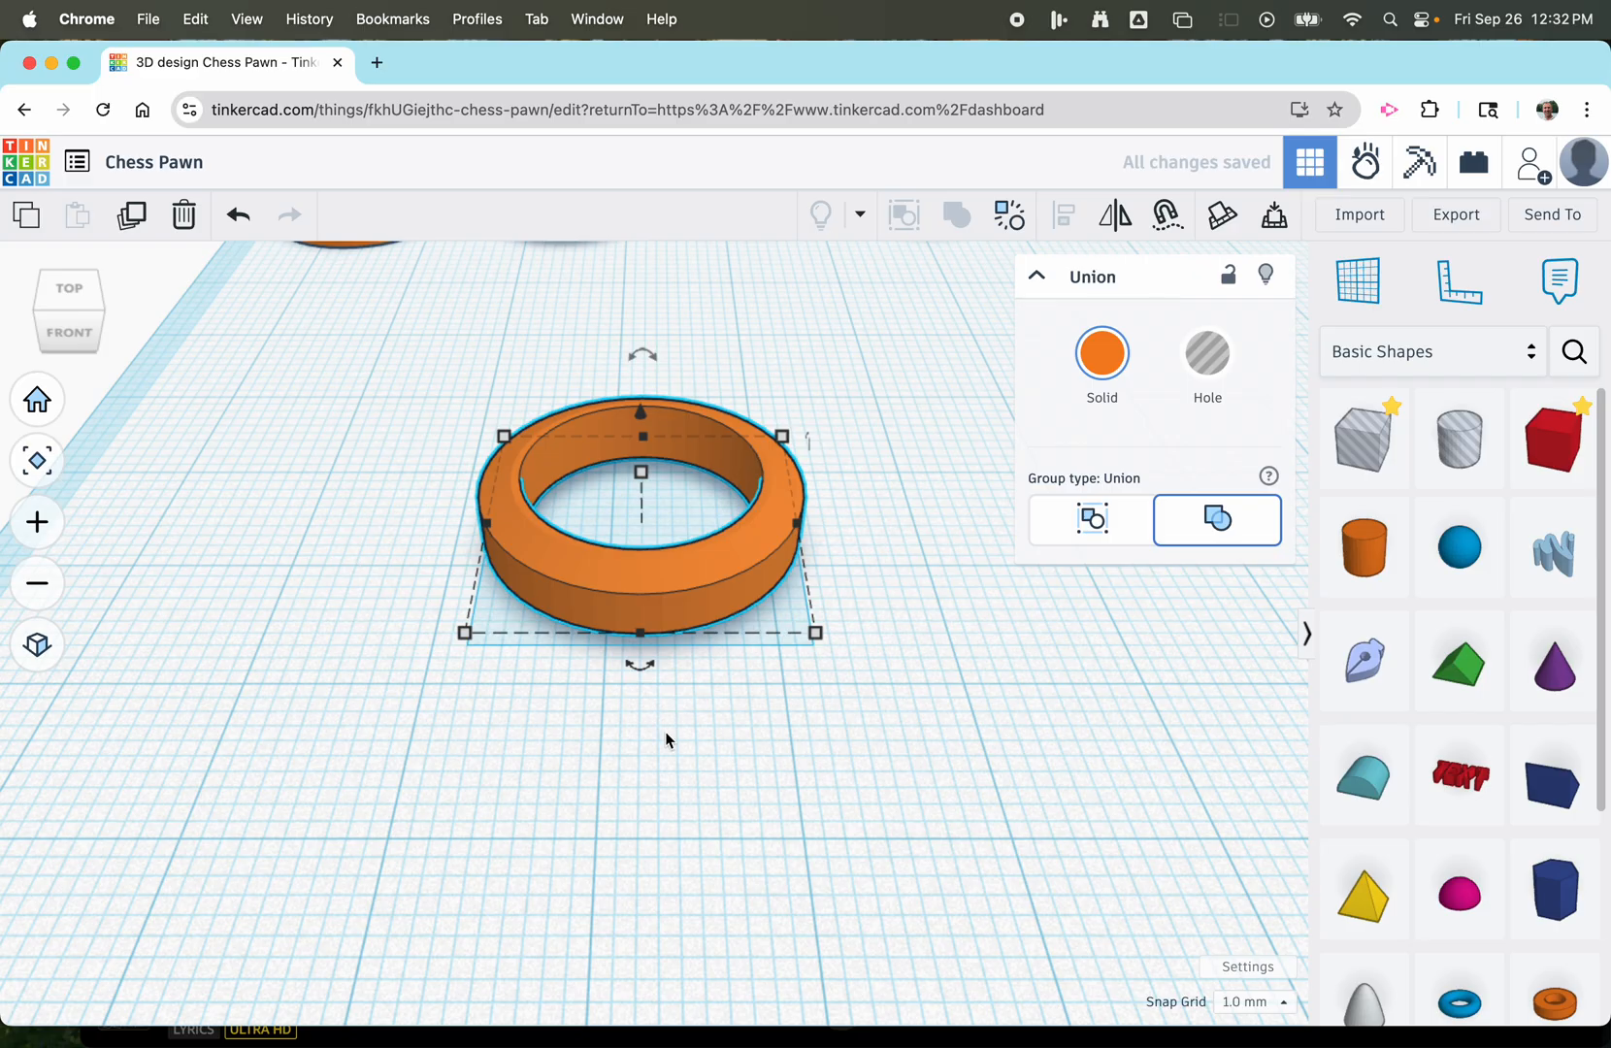
left_click(665, 737)
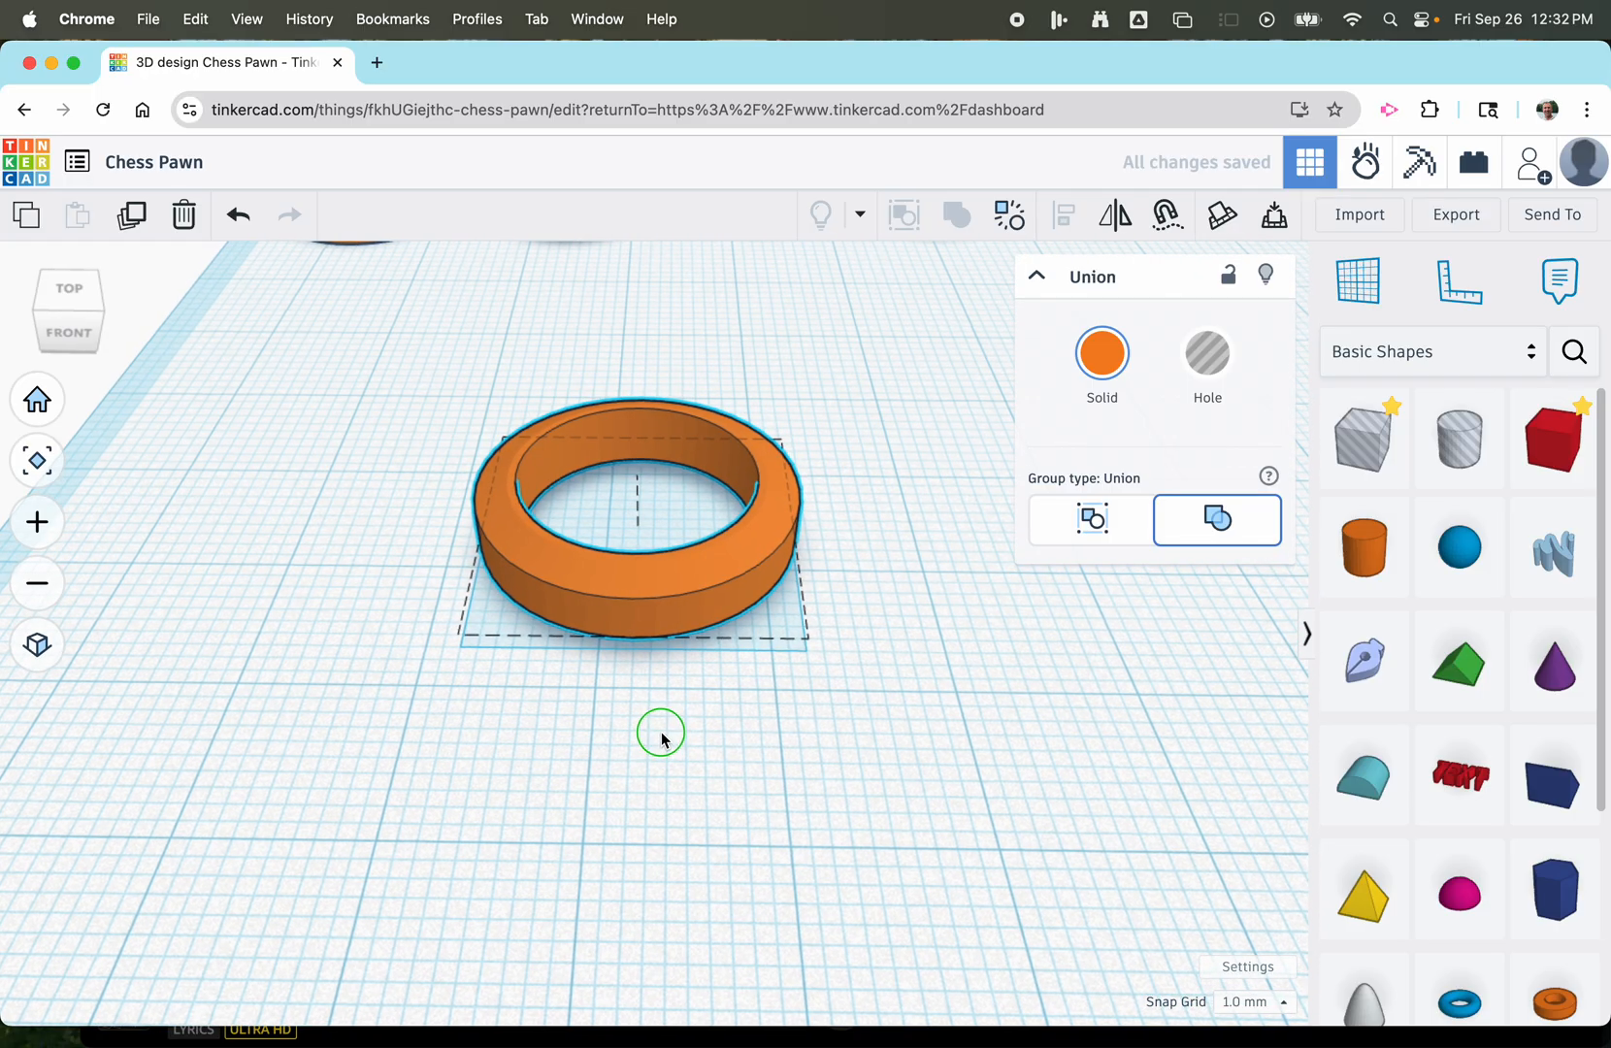
mouse_move(658, 729)
right_mouse_down()
mouse_move(649, 648)
mouse_move(655, 744)
right_mouse_up()
scroll(663, 647, "up", 3)
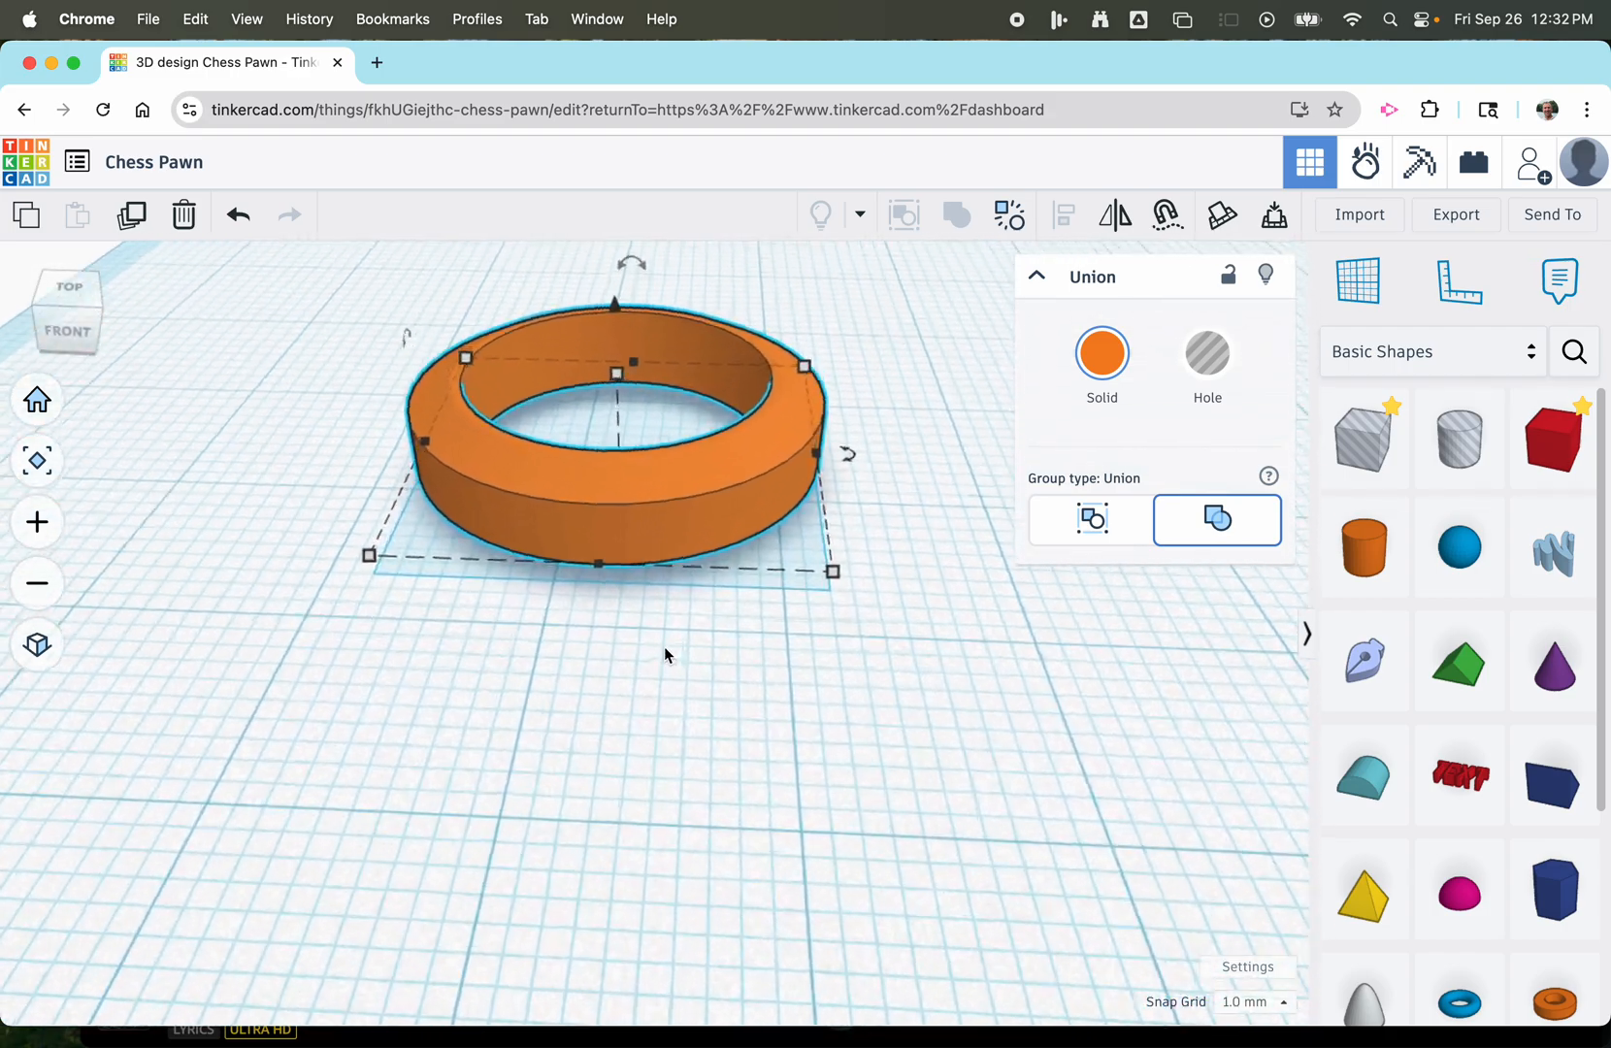
scroll(662, 647, "down", 2)
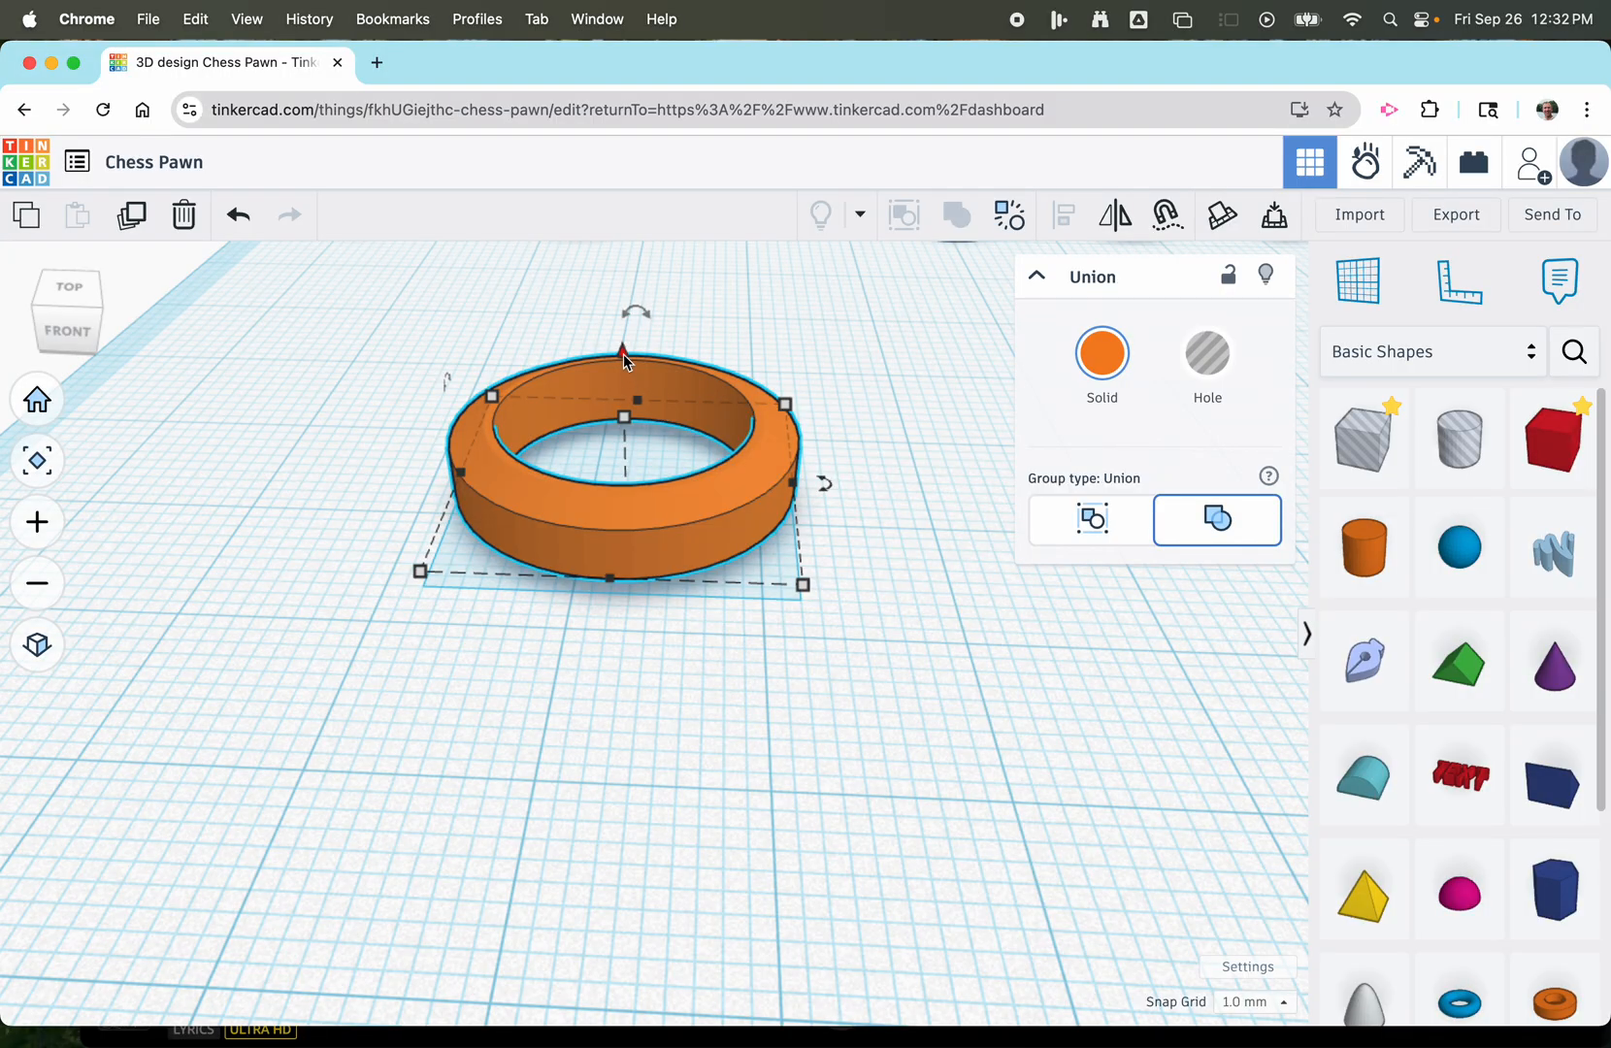
left_click_drag(624, 357, 626, 368)
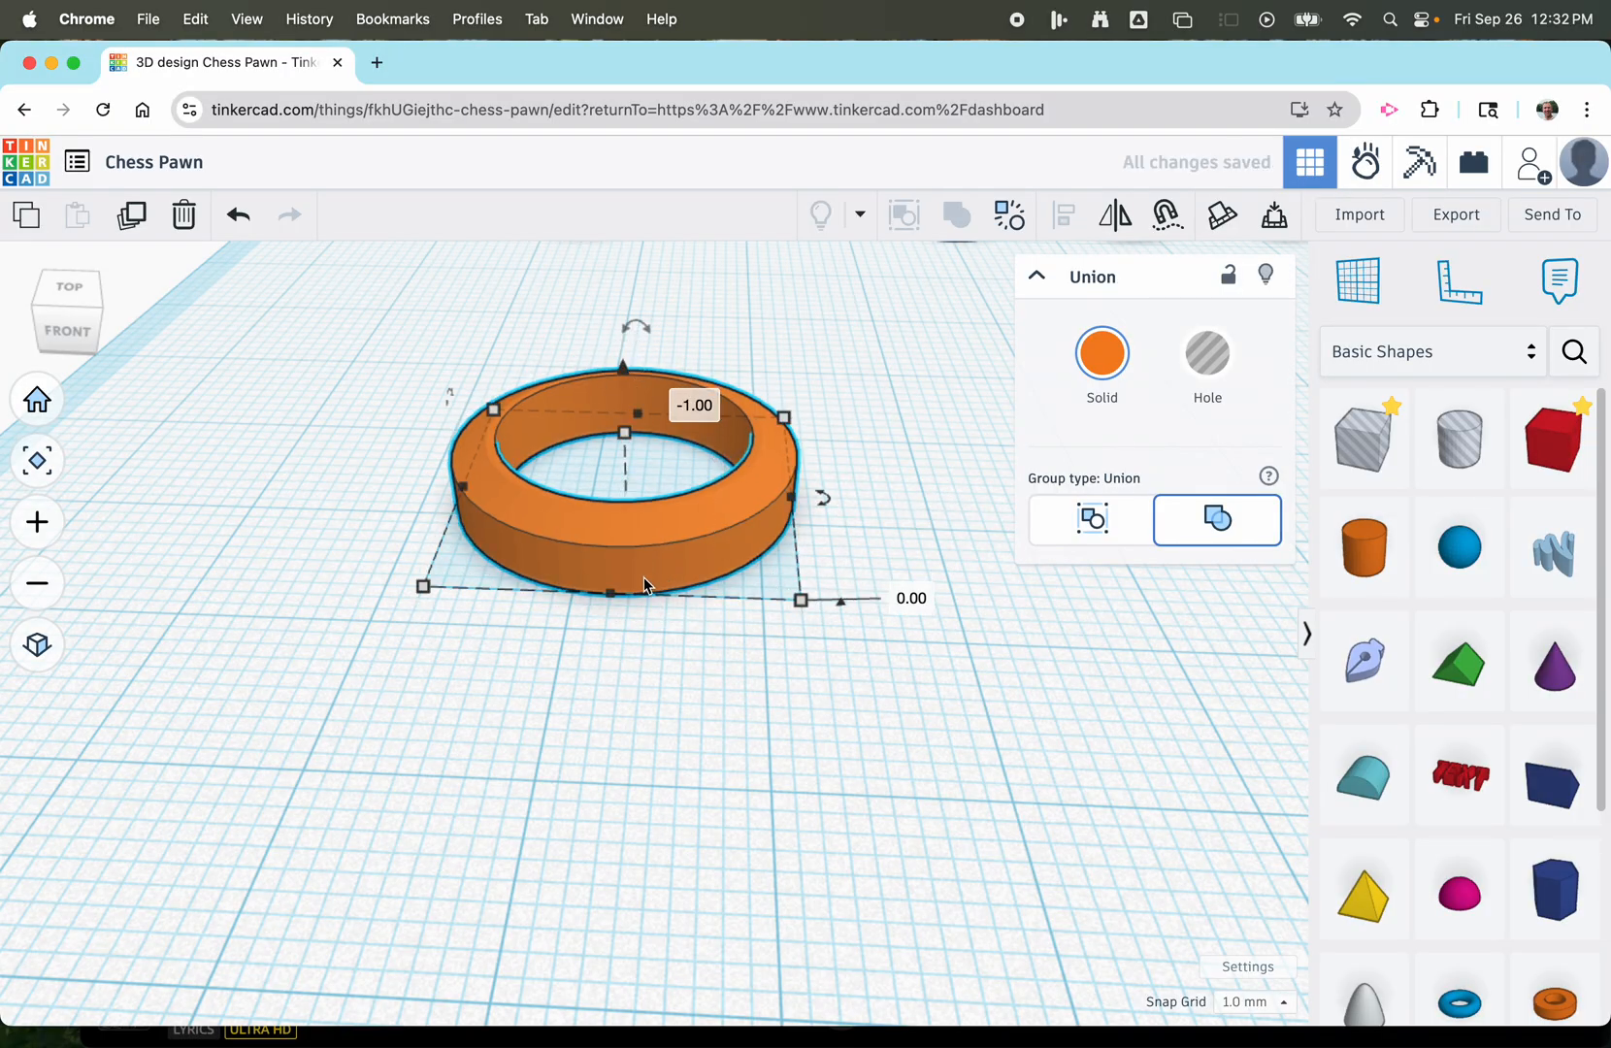
left_click(737, 737)
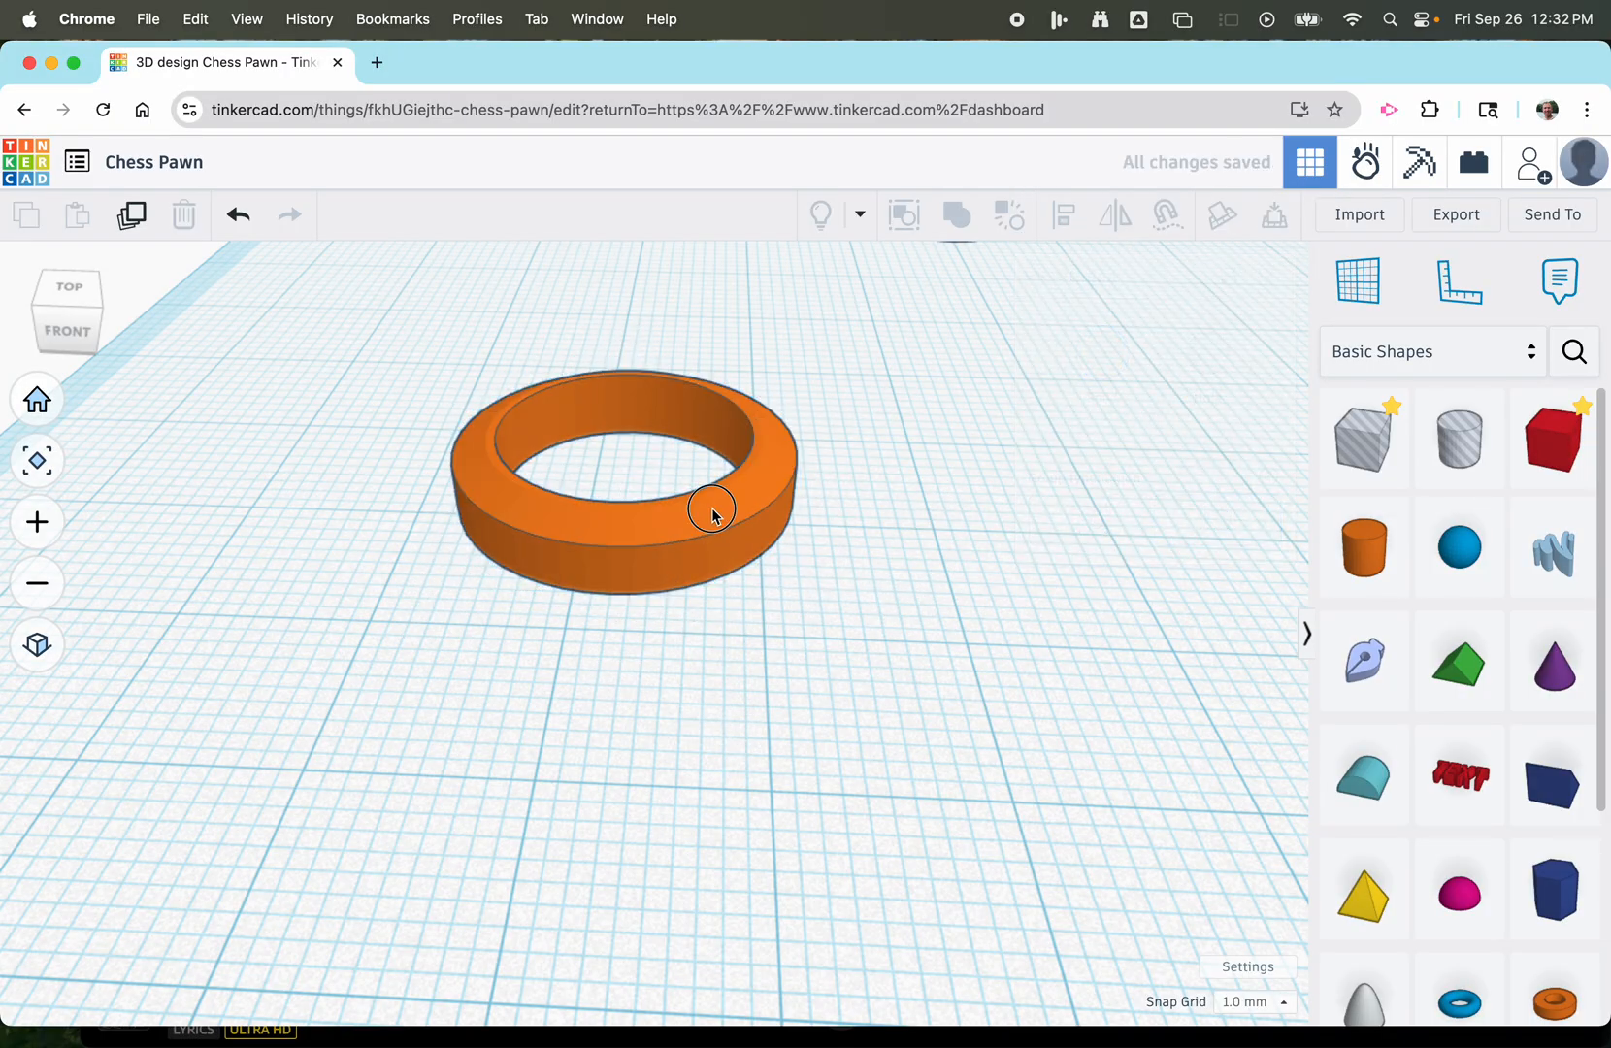
Move the trimmed ring about 18 mm left so it sits in front of the original orange ring.
left_click_drag(711, 511, 356, 527)
scroll(356, 527, "down", 6)
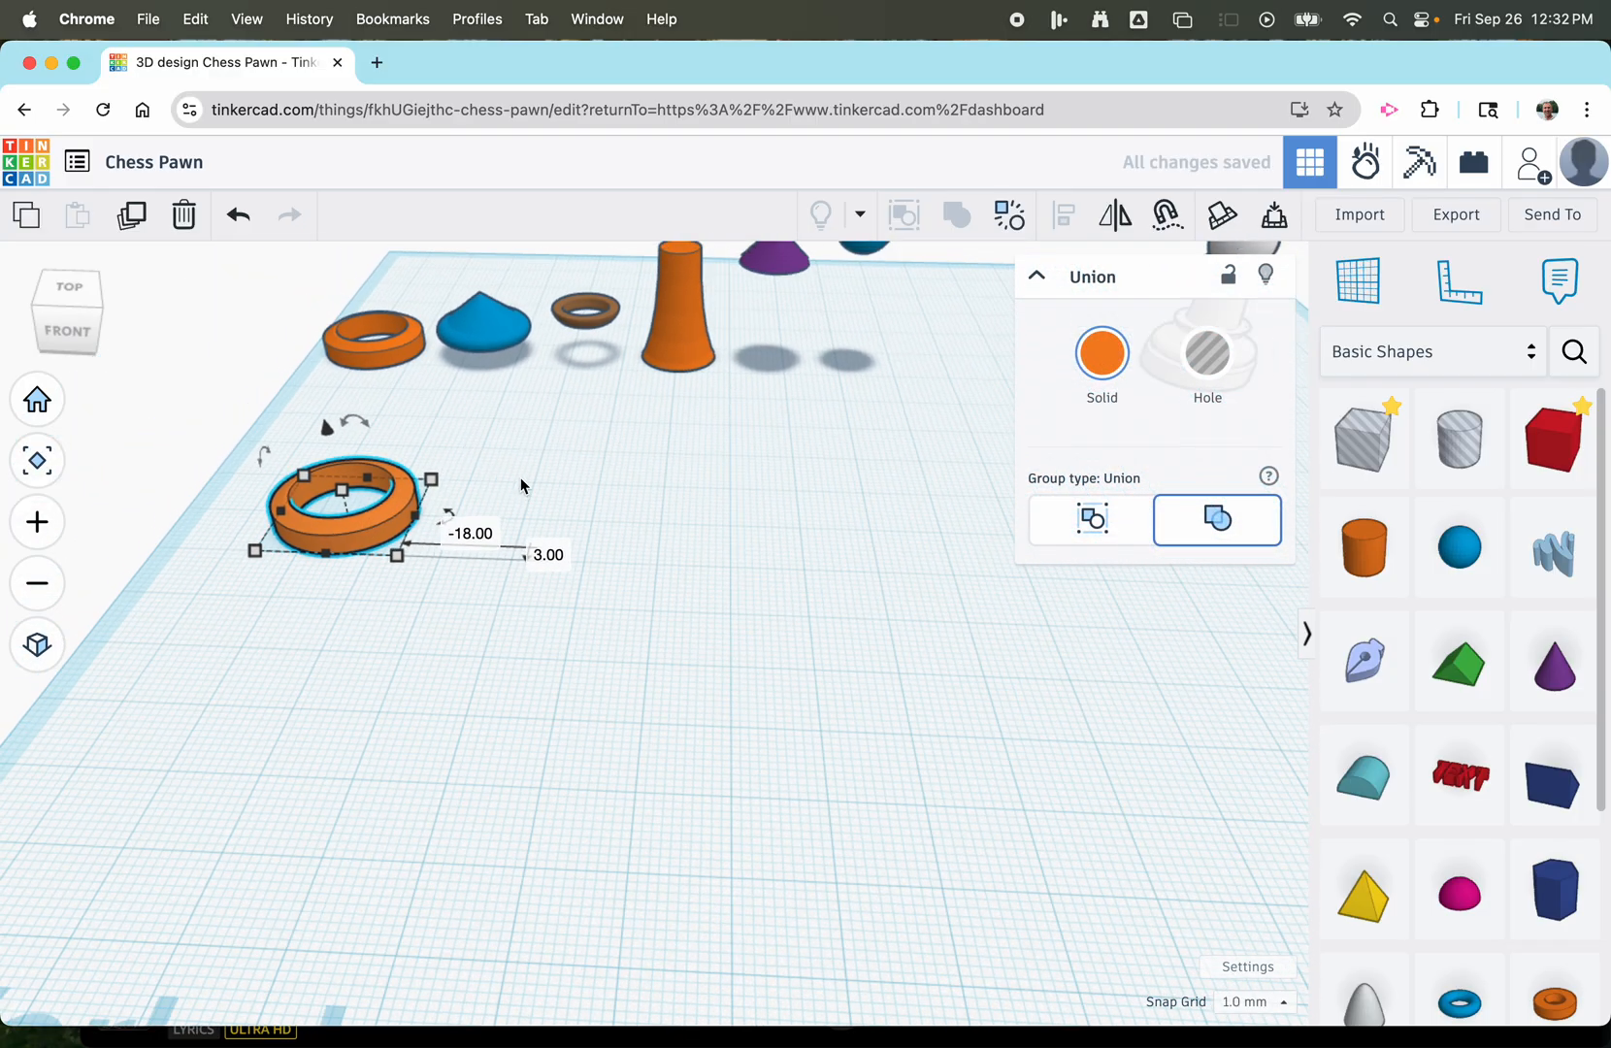
mouse_move(521, 477)
right_mouse_down()
mouse_move(514, 420)
mouse_move(527, 495)
right_mouse_up()
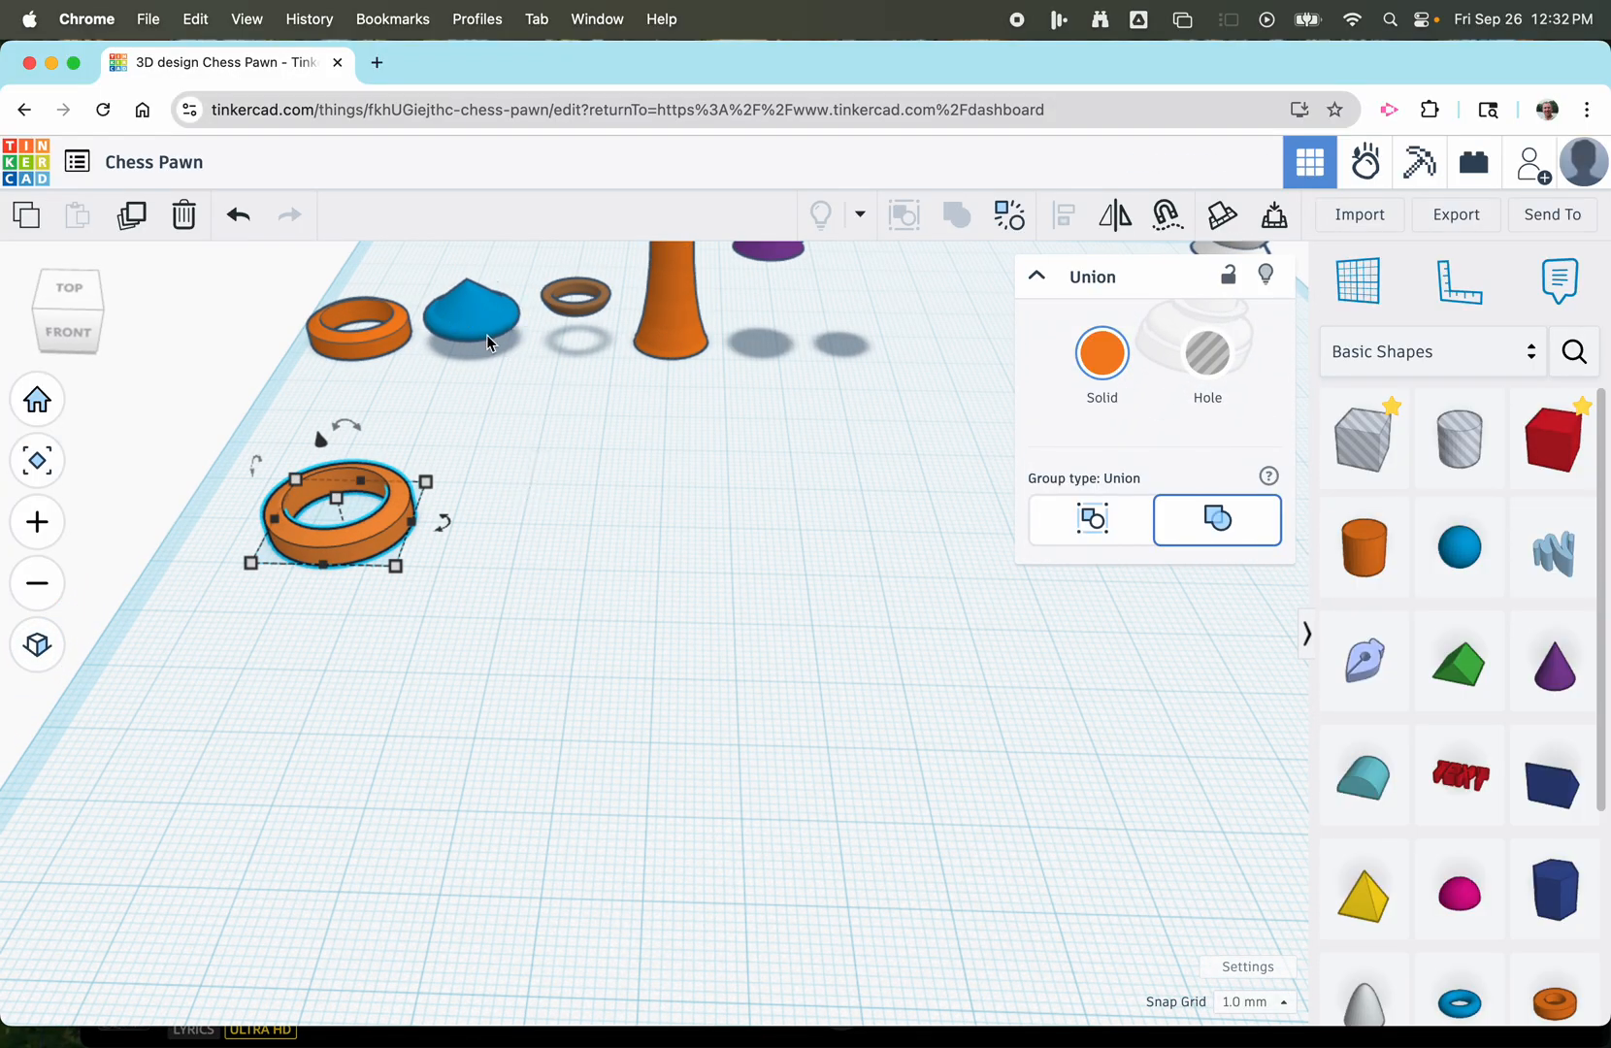
scroll(525, 436, "down", 5)
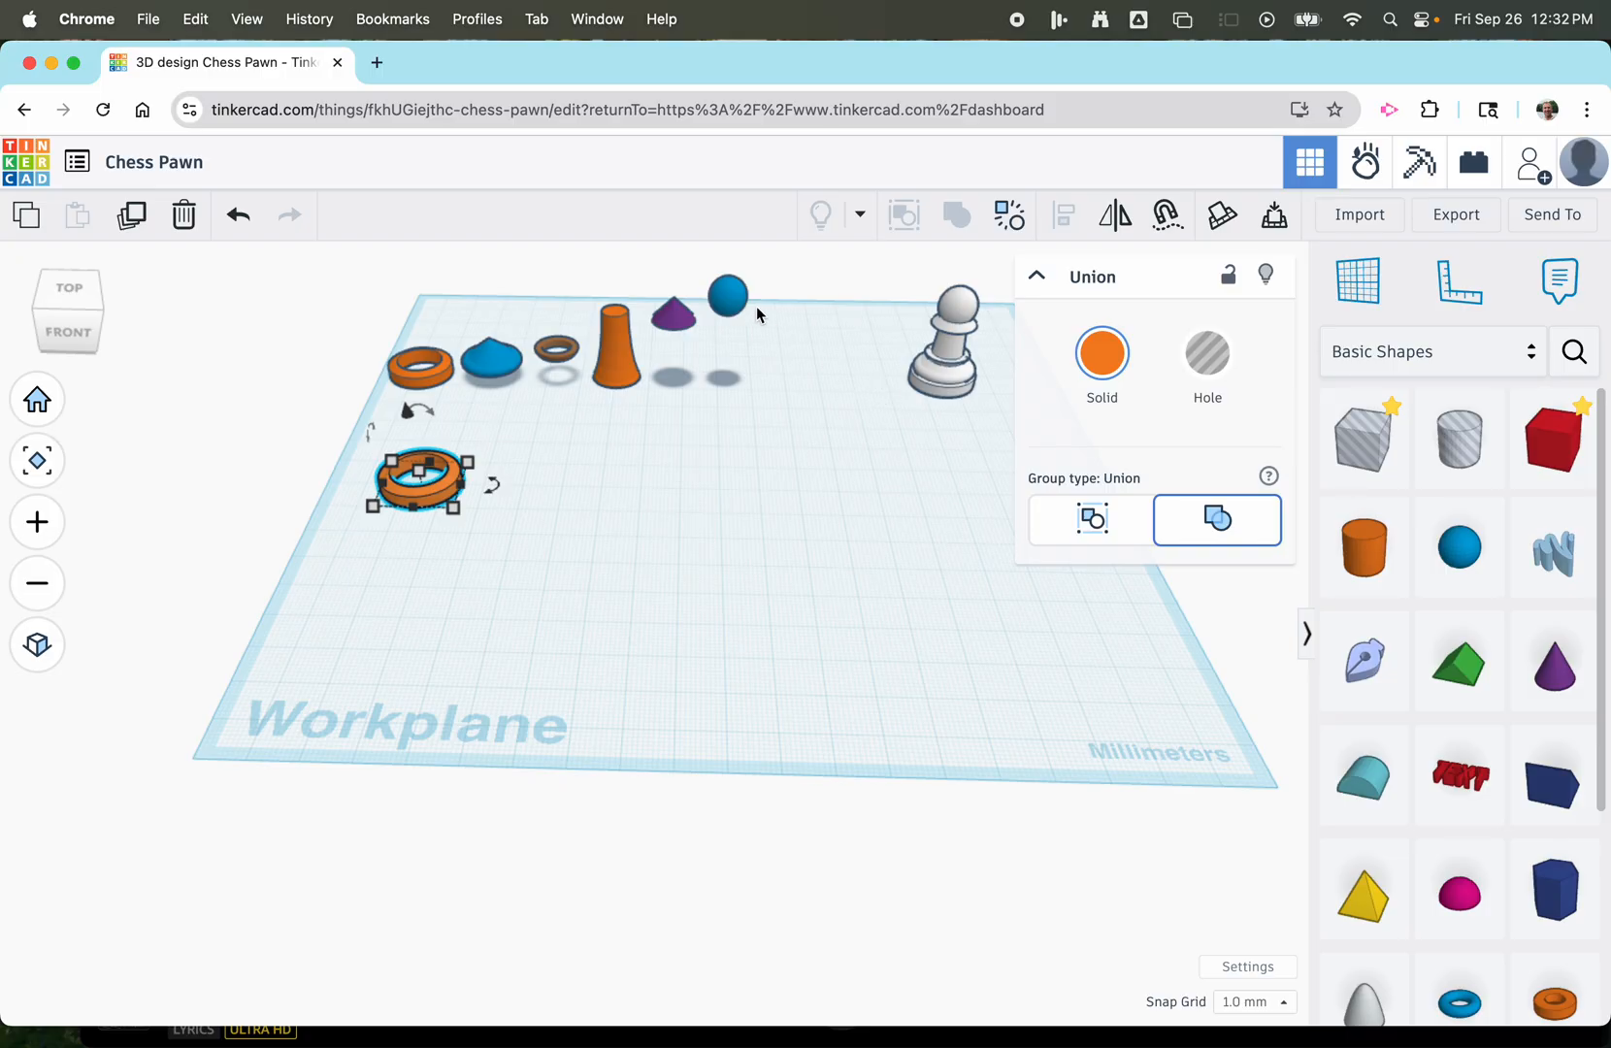
scroll(756, 305, "up", 2)
scroll(316, 488, "up", 5)
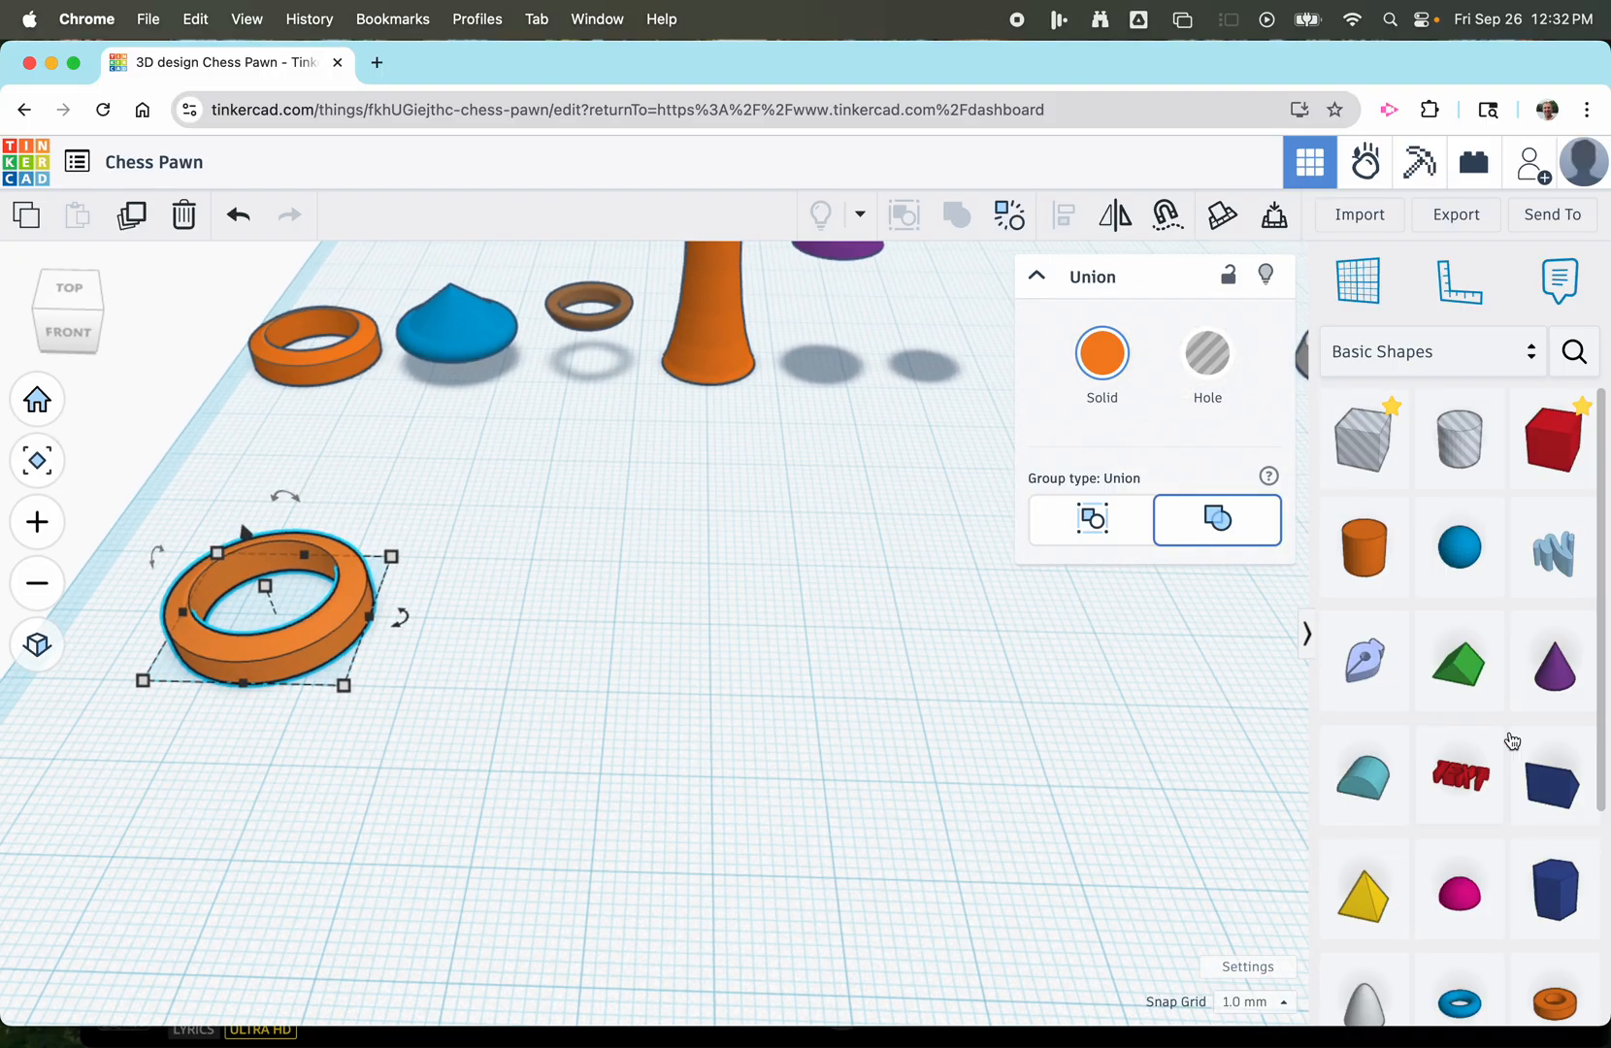
Place a torus on the workplane beside the trimmed ring and set its height to 3 mm.
scroll(1511, 740, "down", 5)
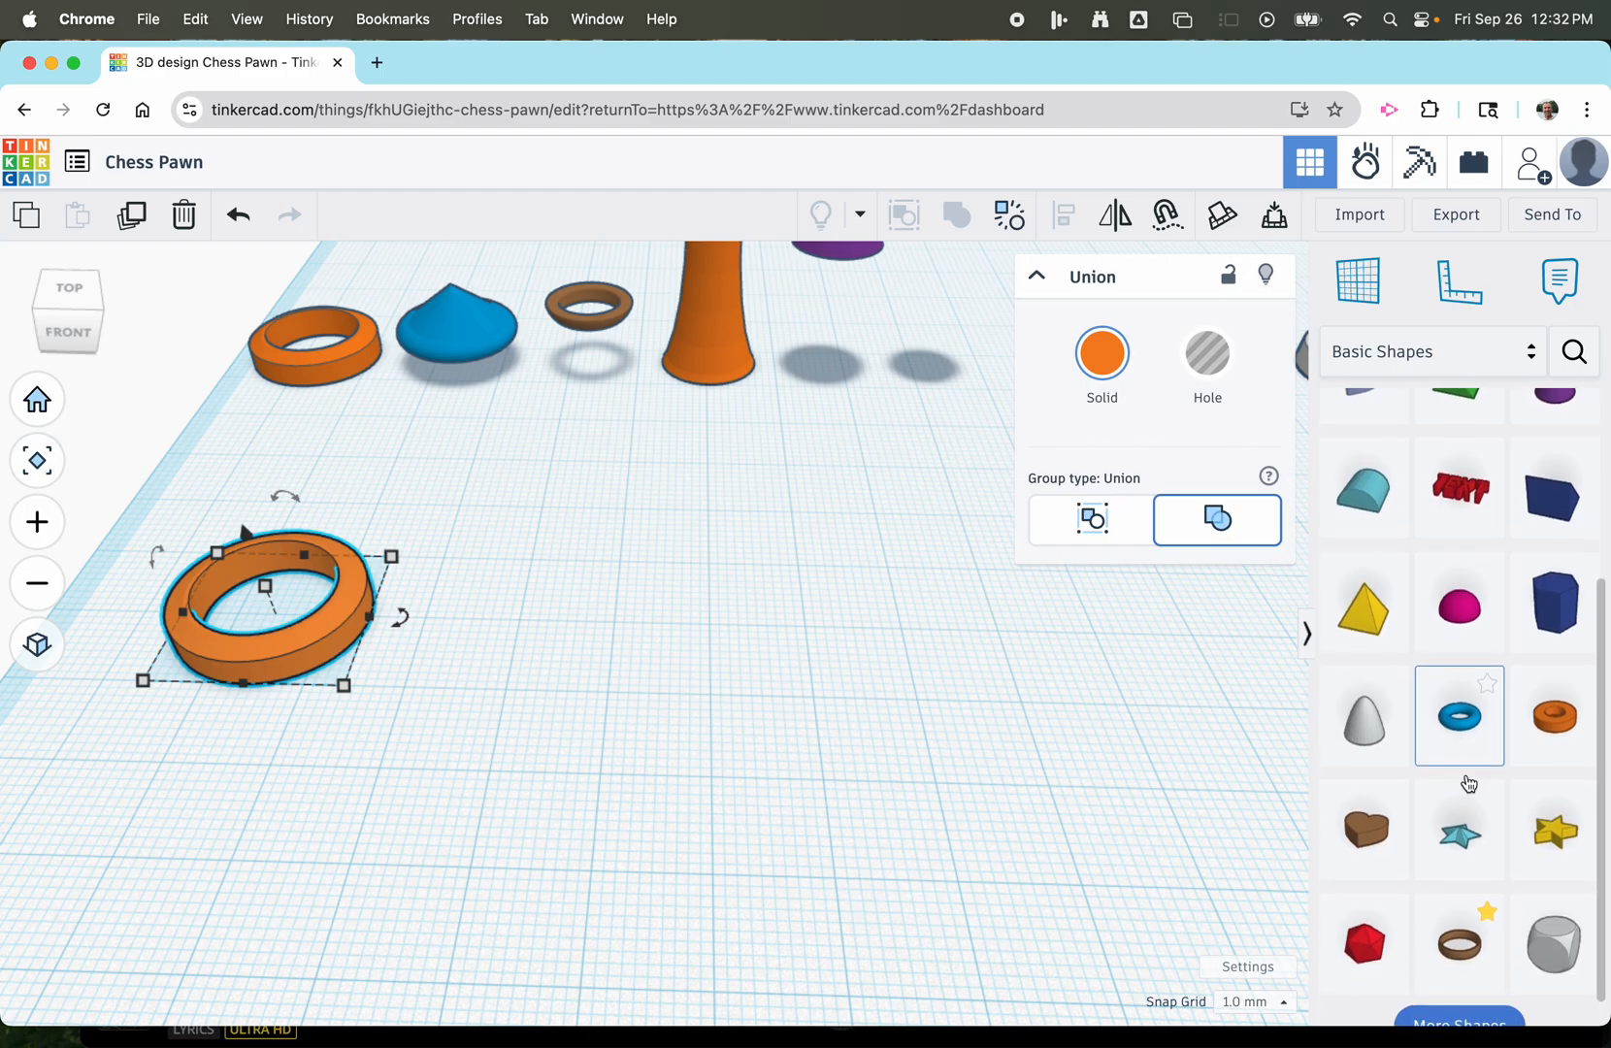
left_click_drag(1459, 717, 567, 606)
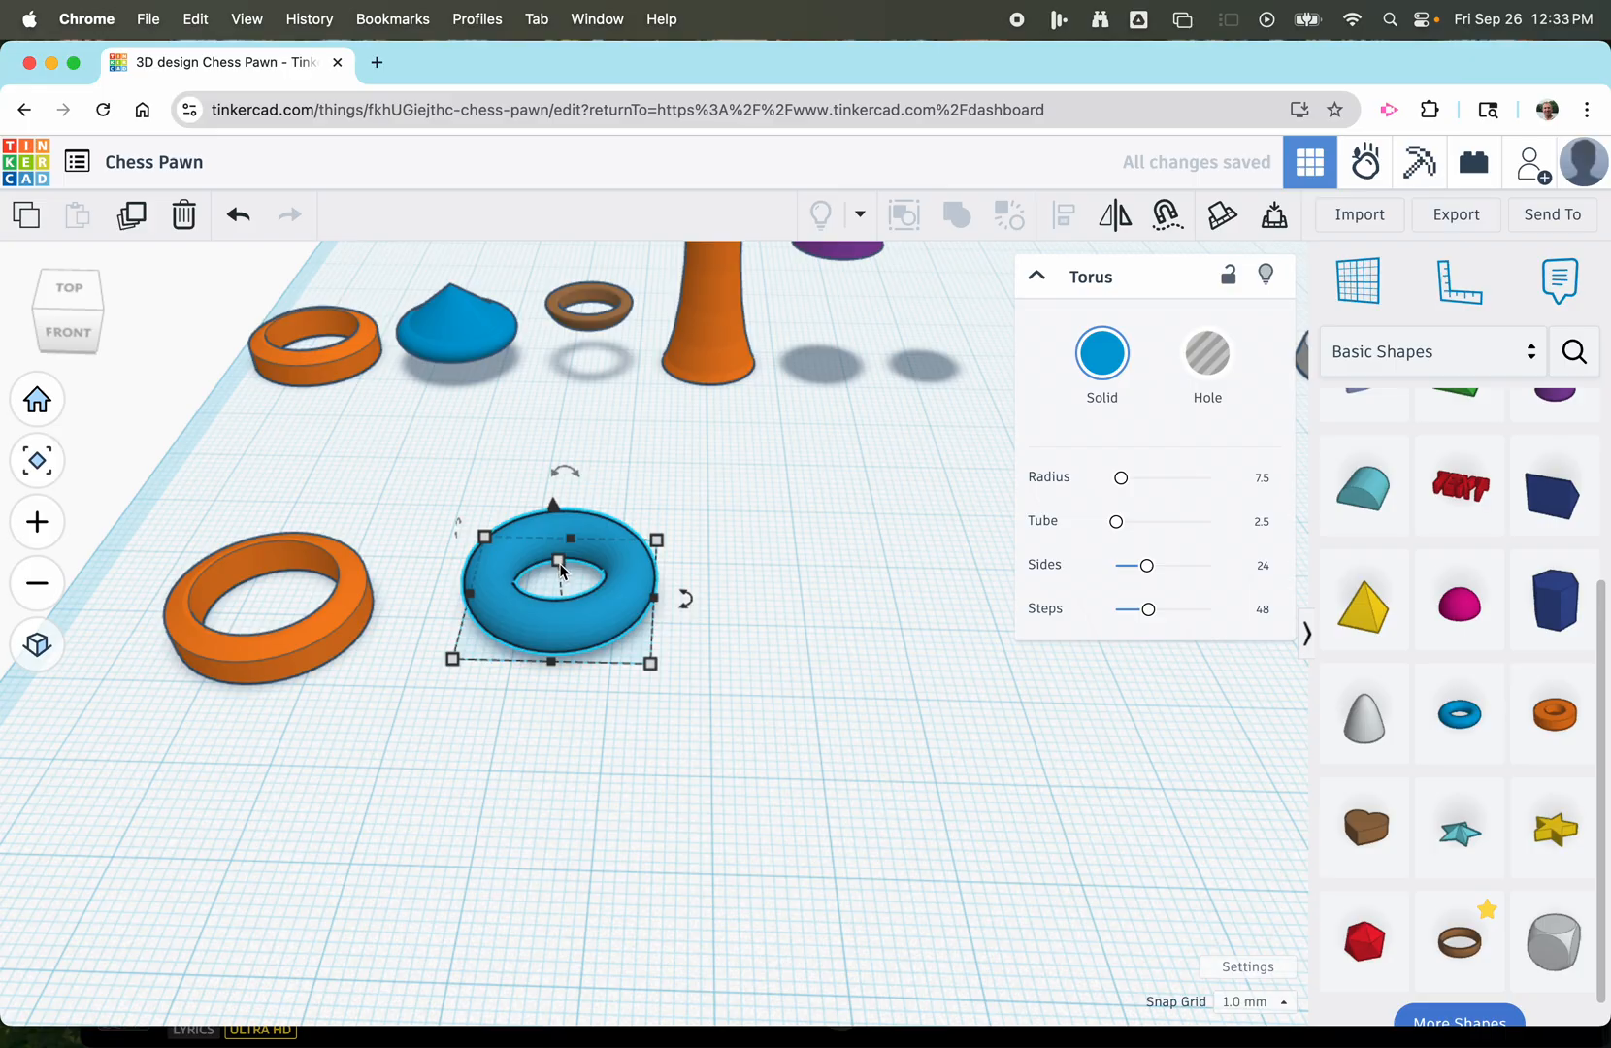
mouse_move(558, 560)
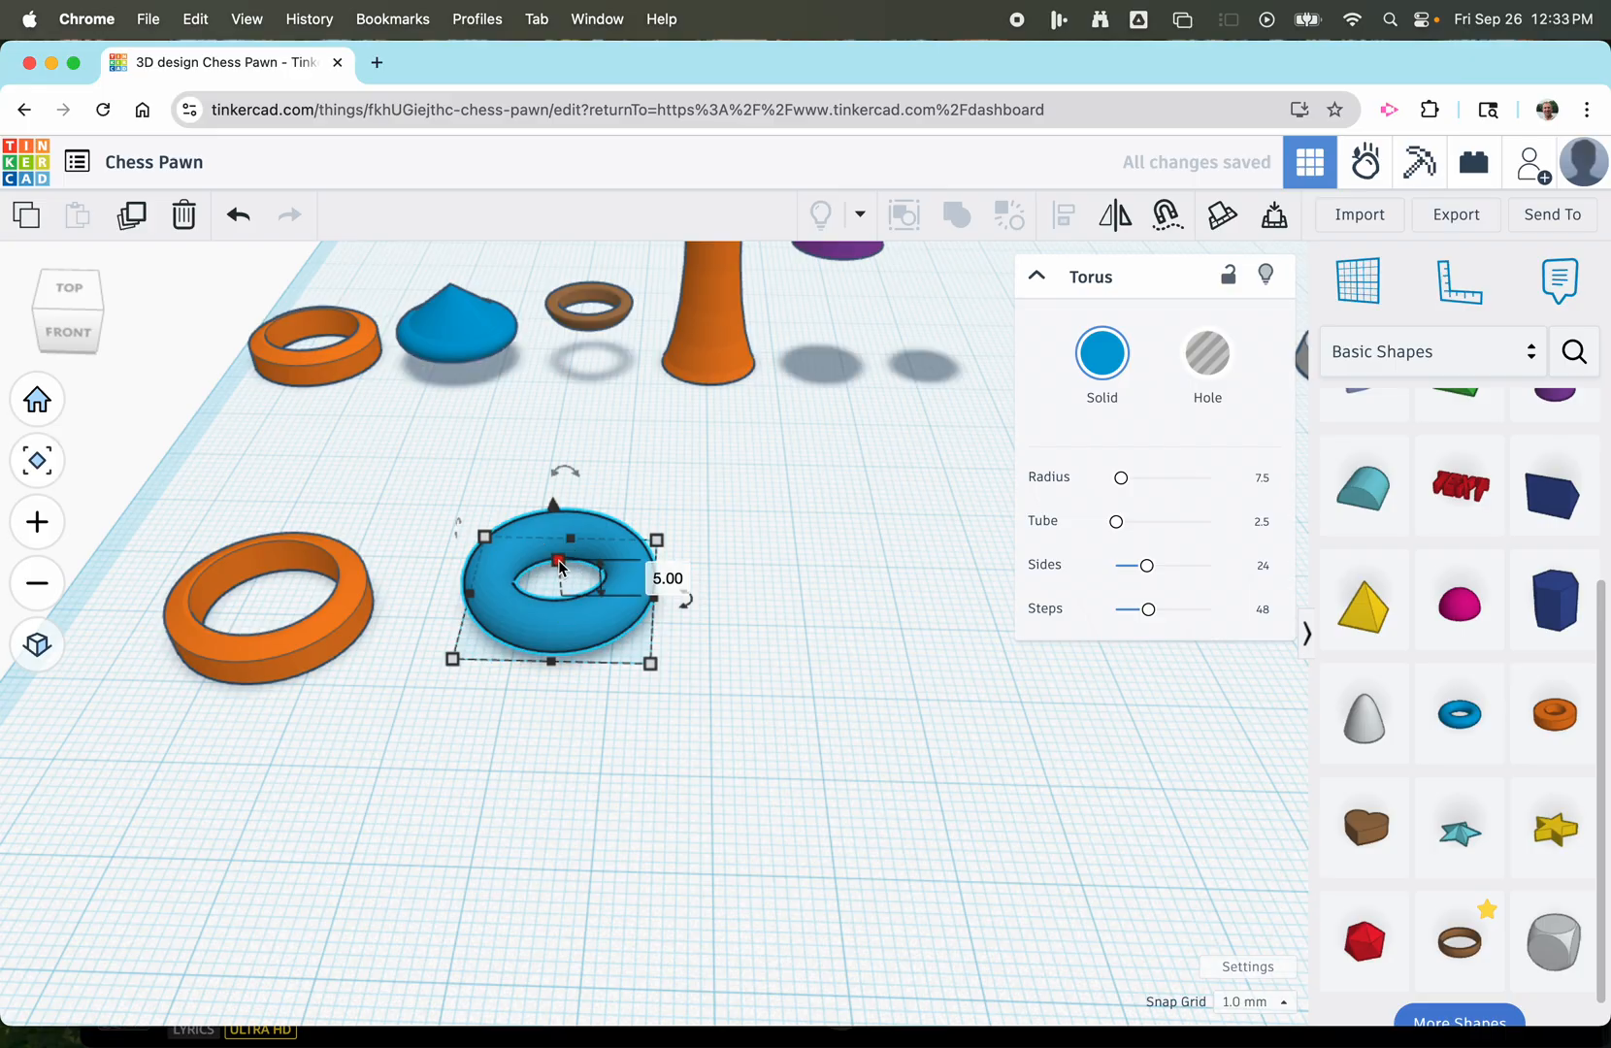
left_click(668, 580)
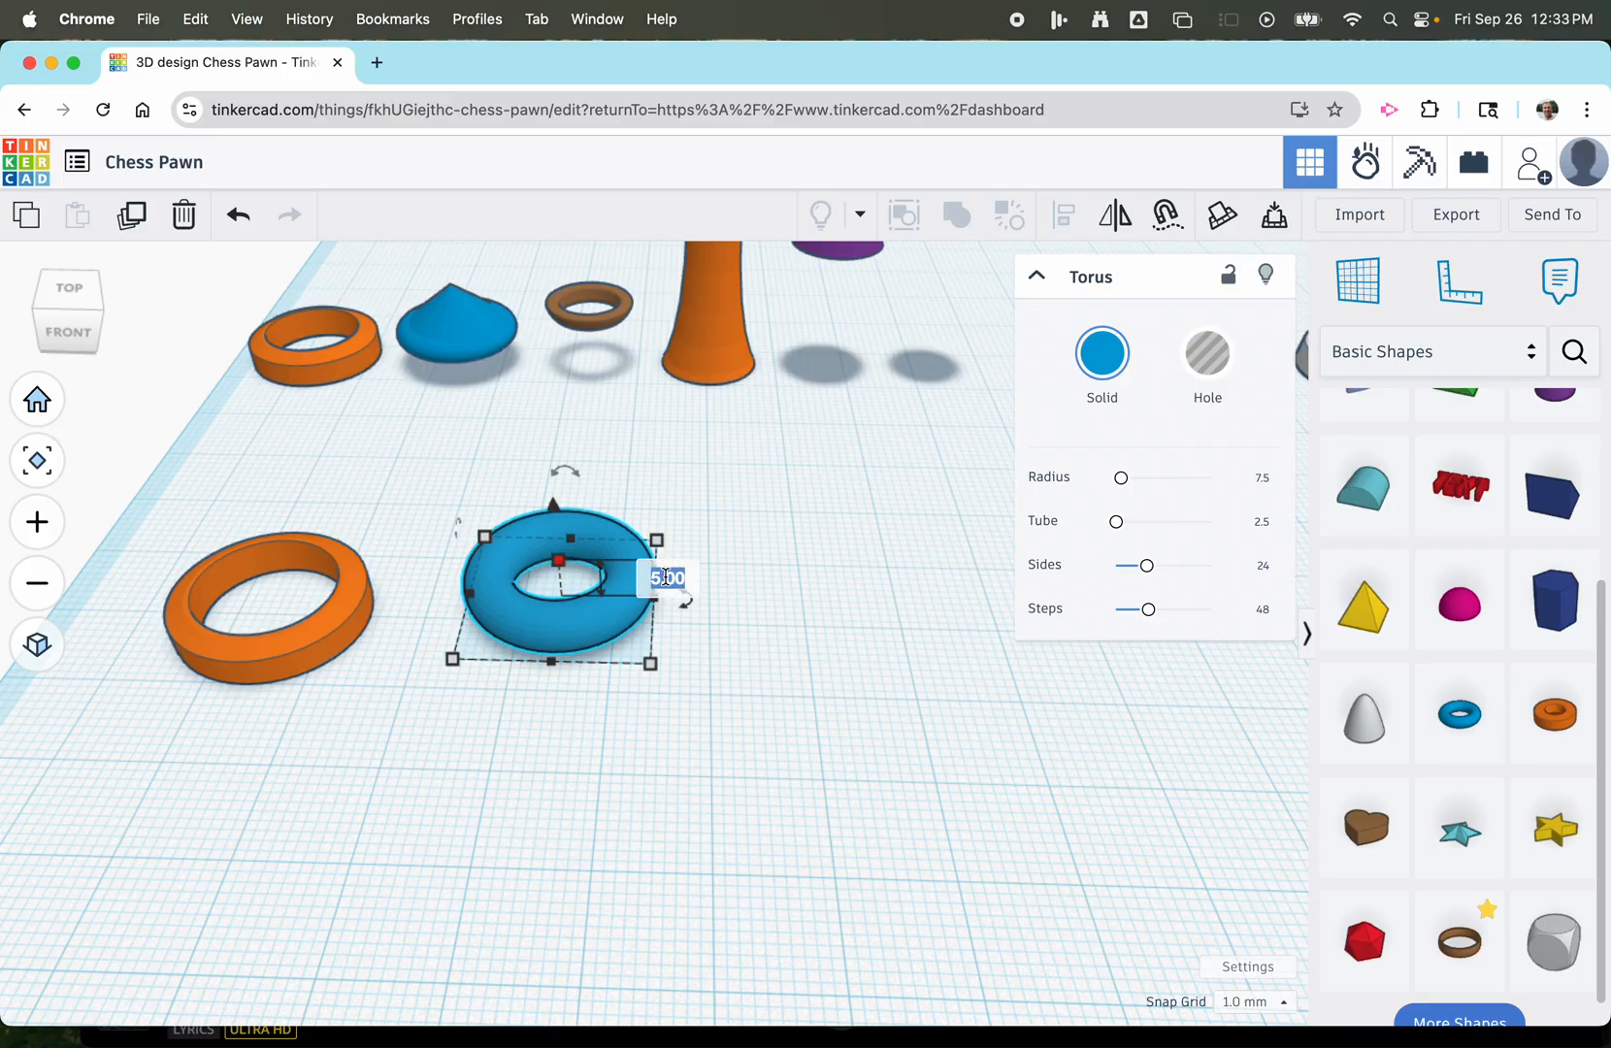
type("3")
key("Return")
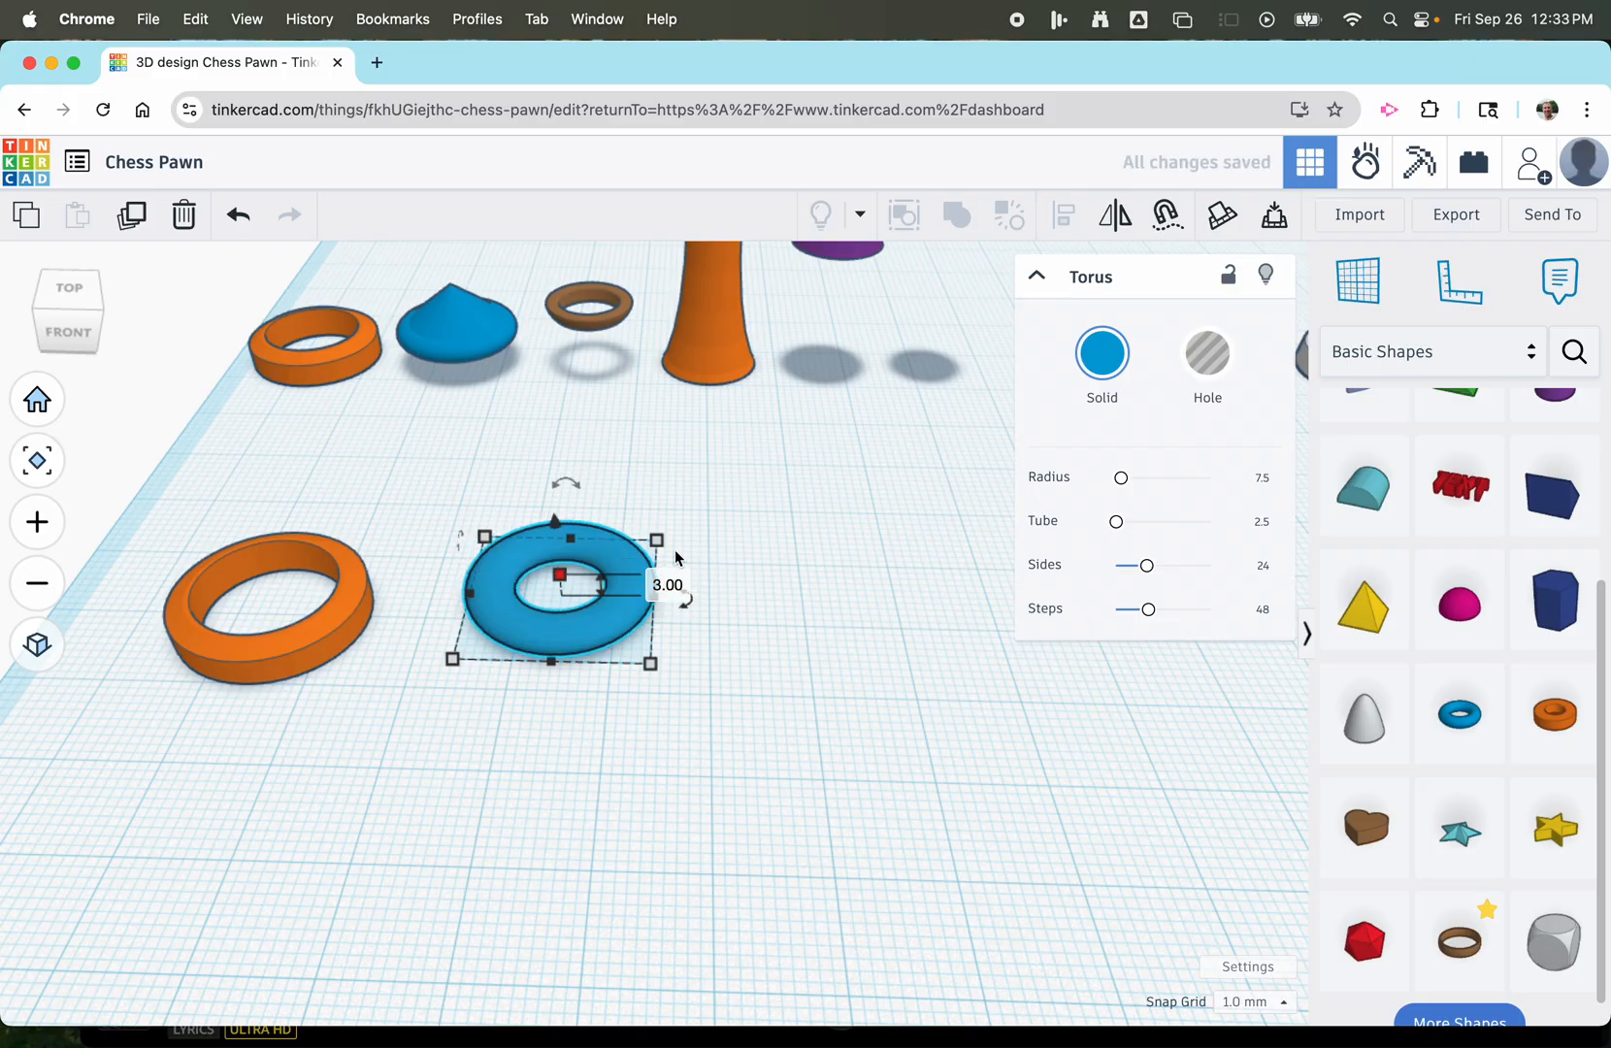
Resize the torus's footprint to 17 mm long and 17 mm wide.
left_click(767, 598)
type("17")
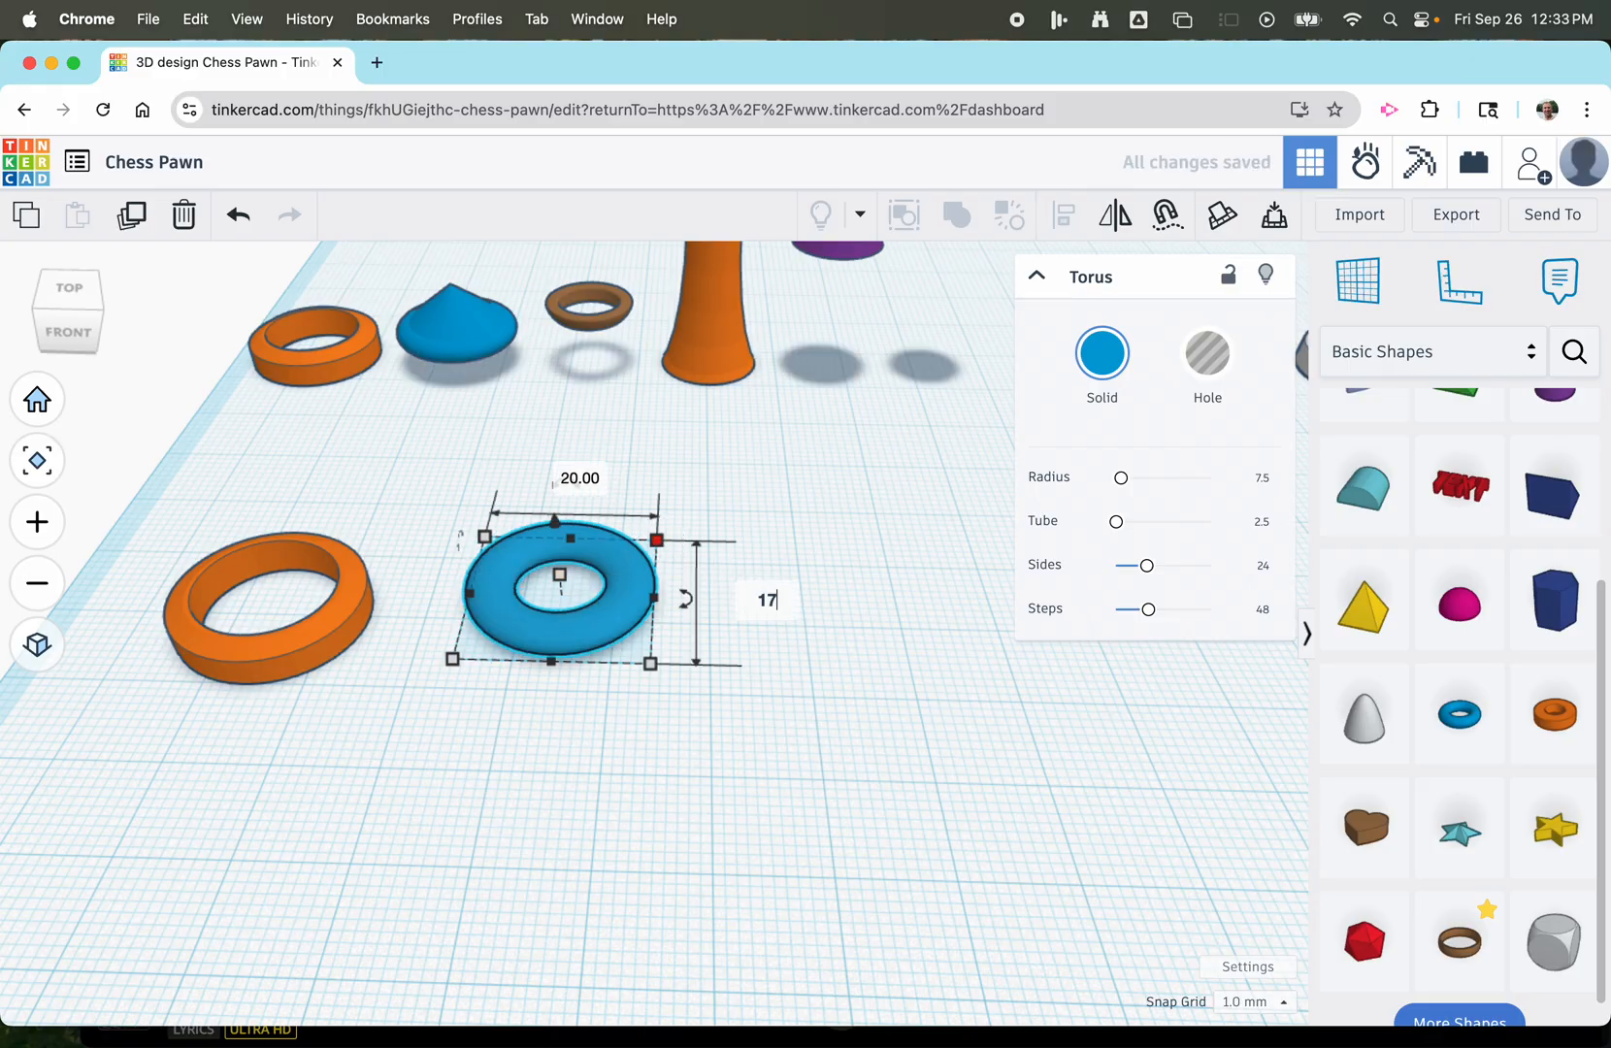
left_click(606, 490)
type("17")
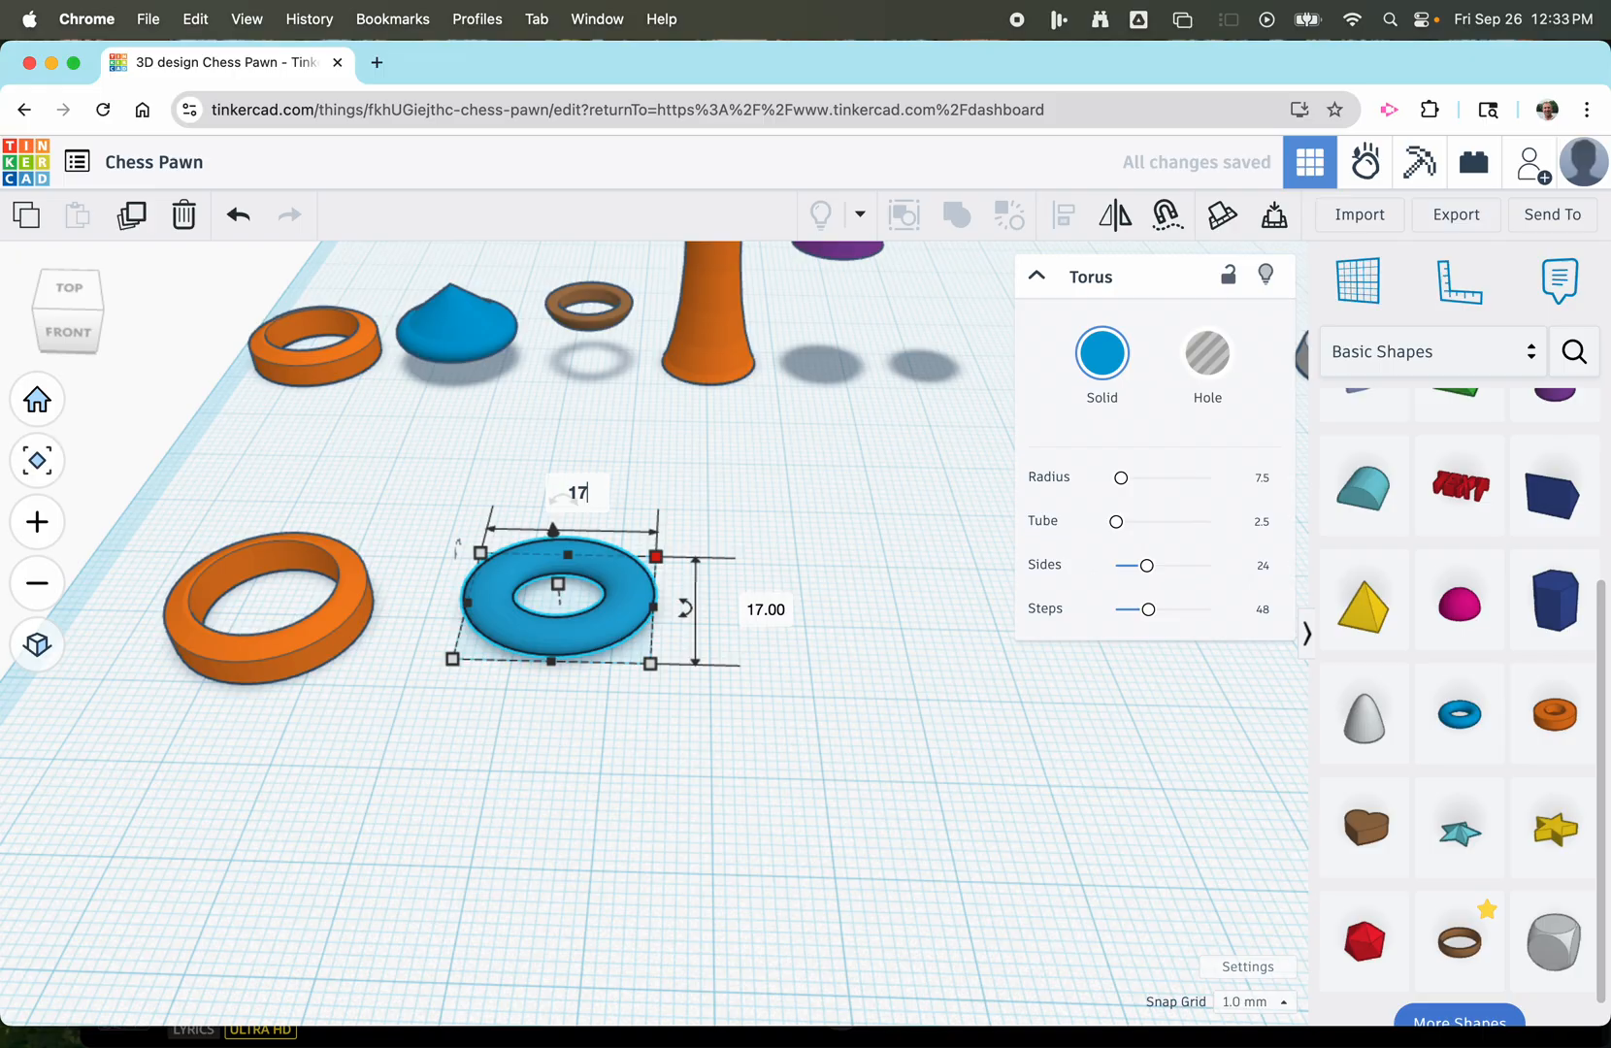
key("Return")
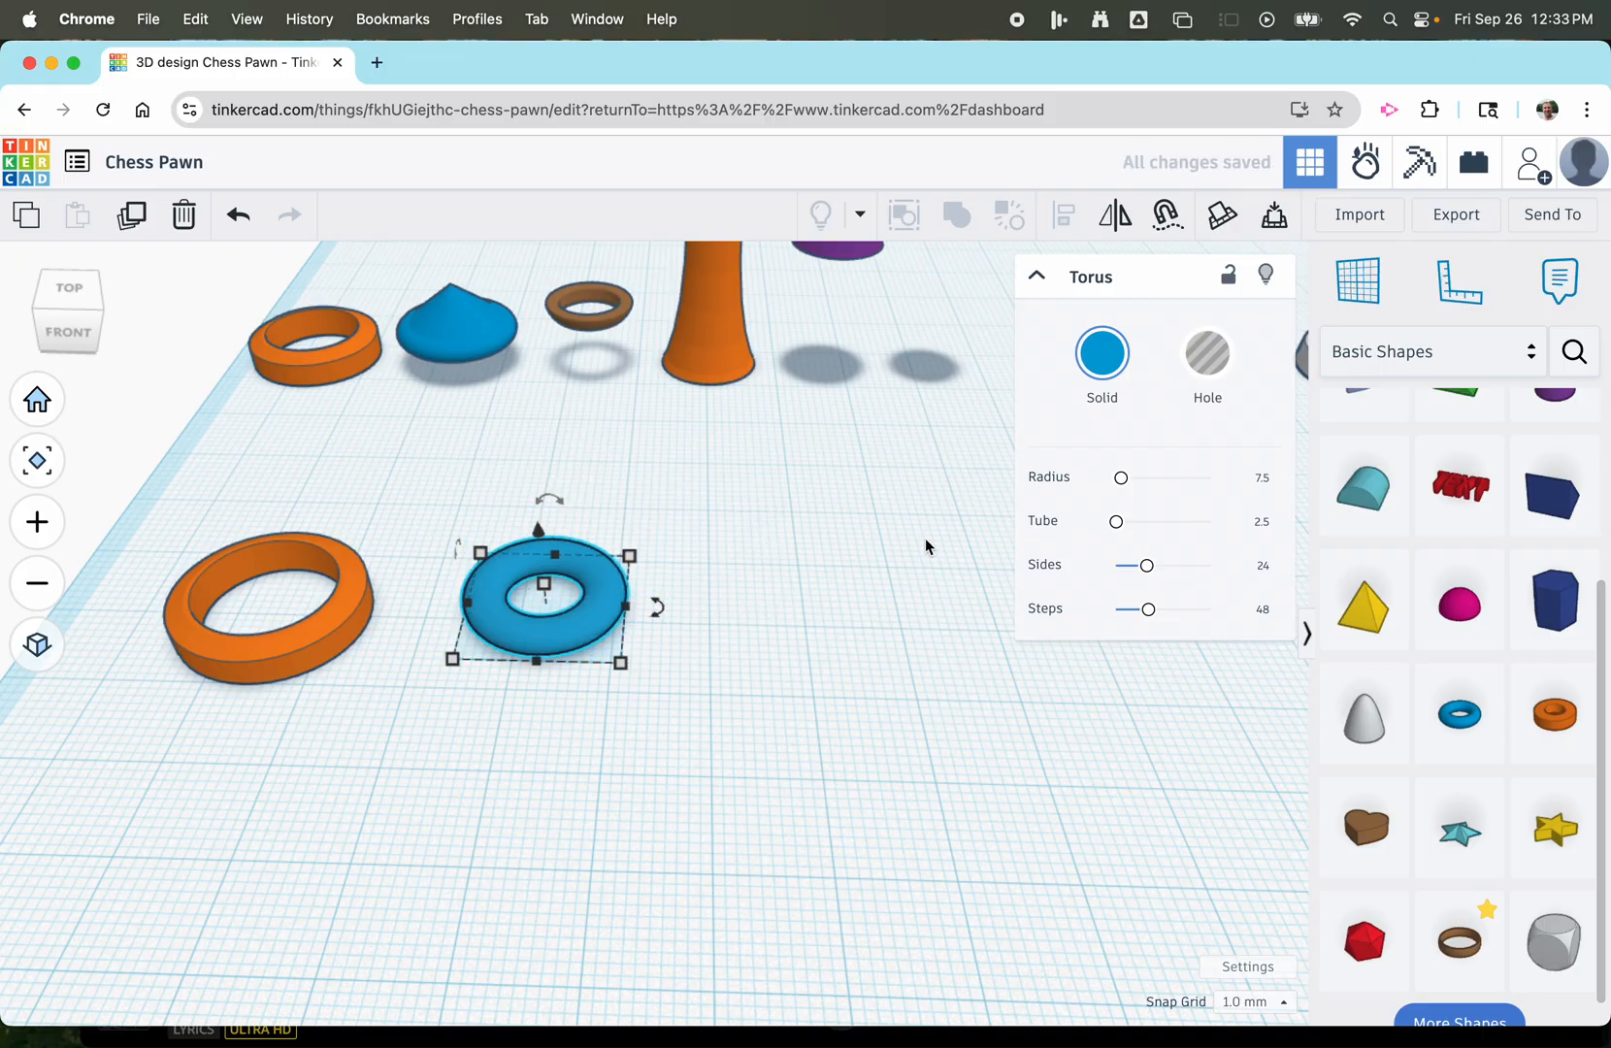
Place a cone on the workplane beside the torus and set its height to 6 mm.
scroll(1455, 680, "up", 5)
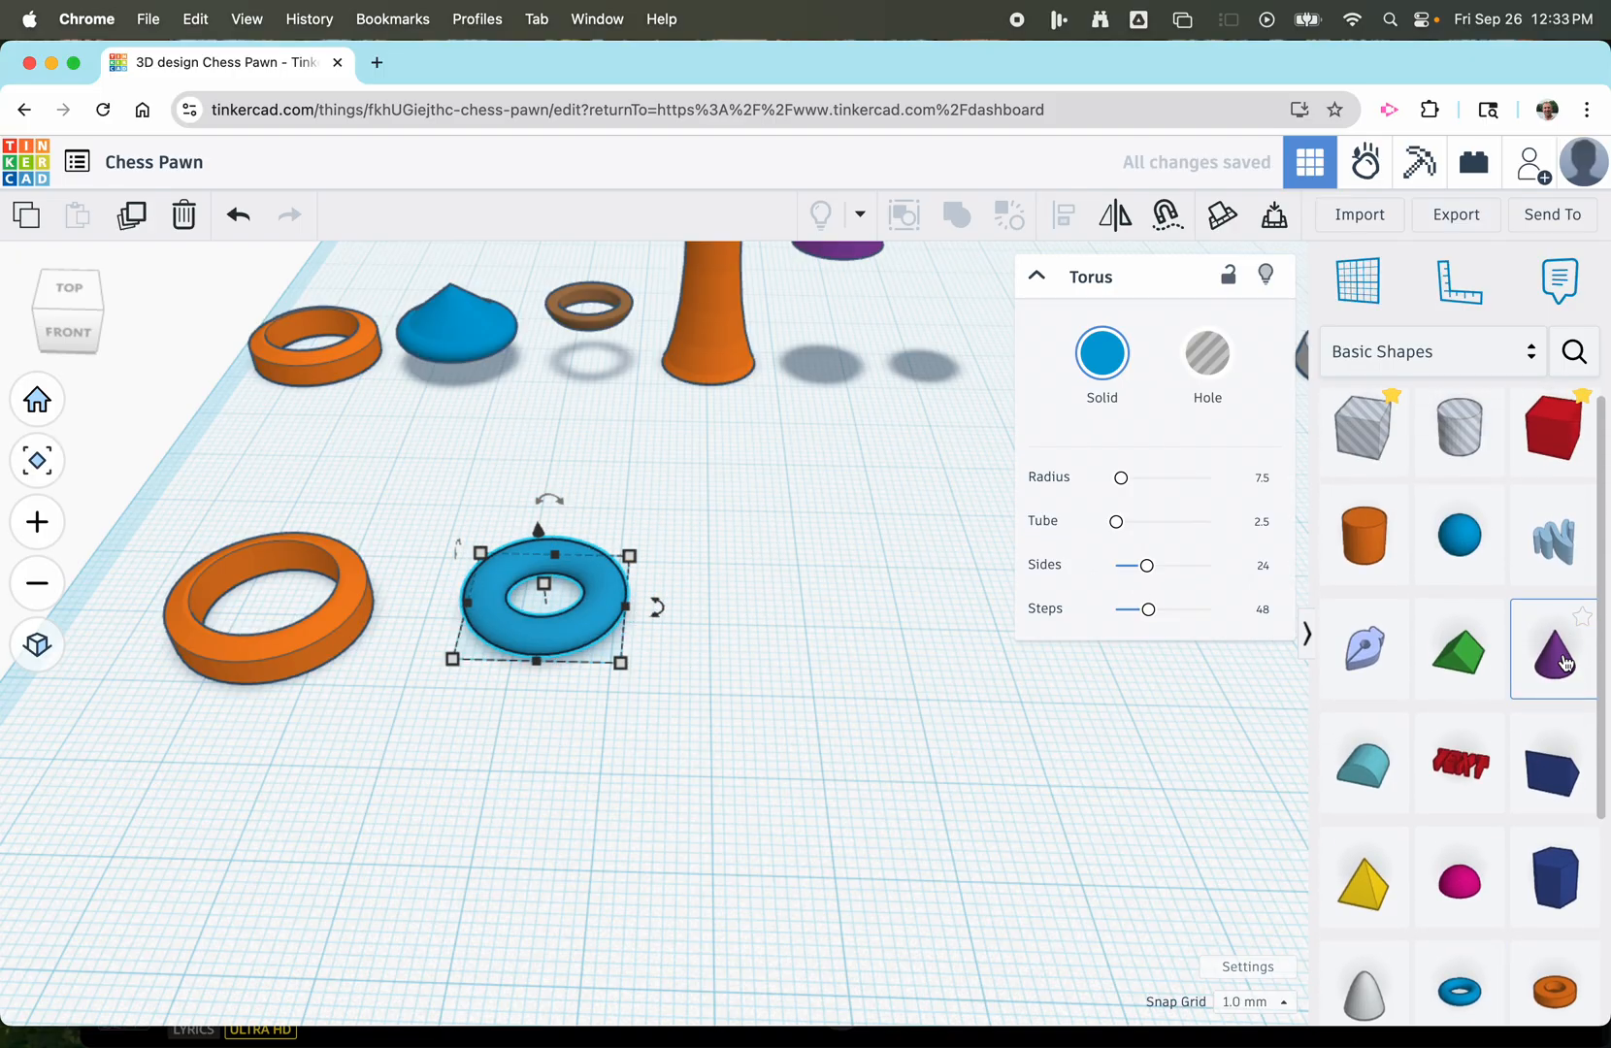
left_click_drag(1562, 641, 755, 614)
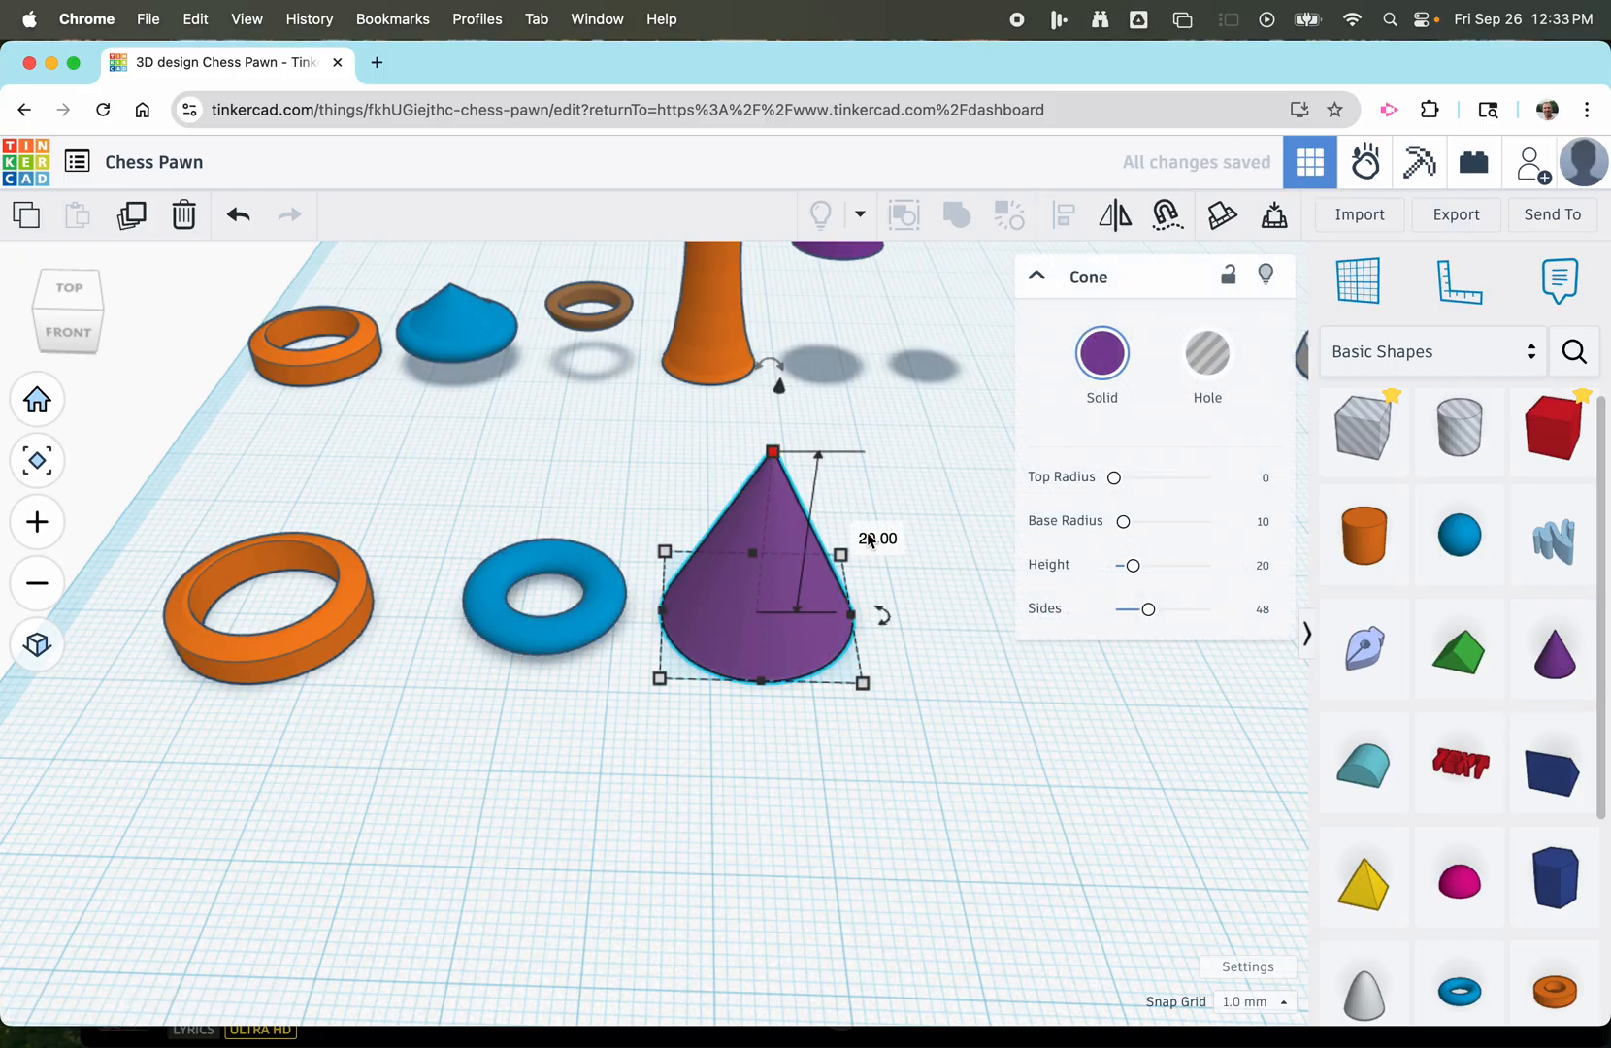
left_click(877, 537)
type("6")
key("Return")
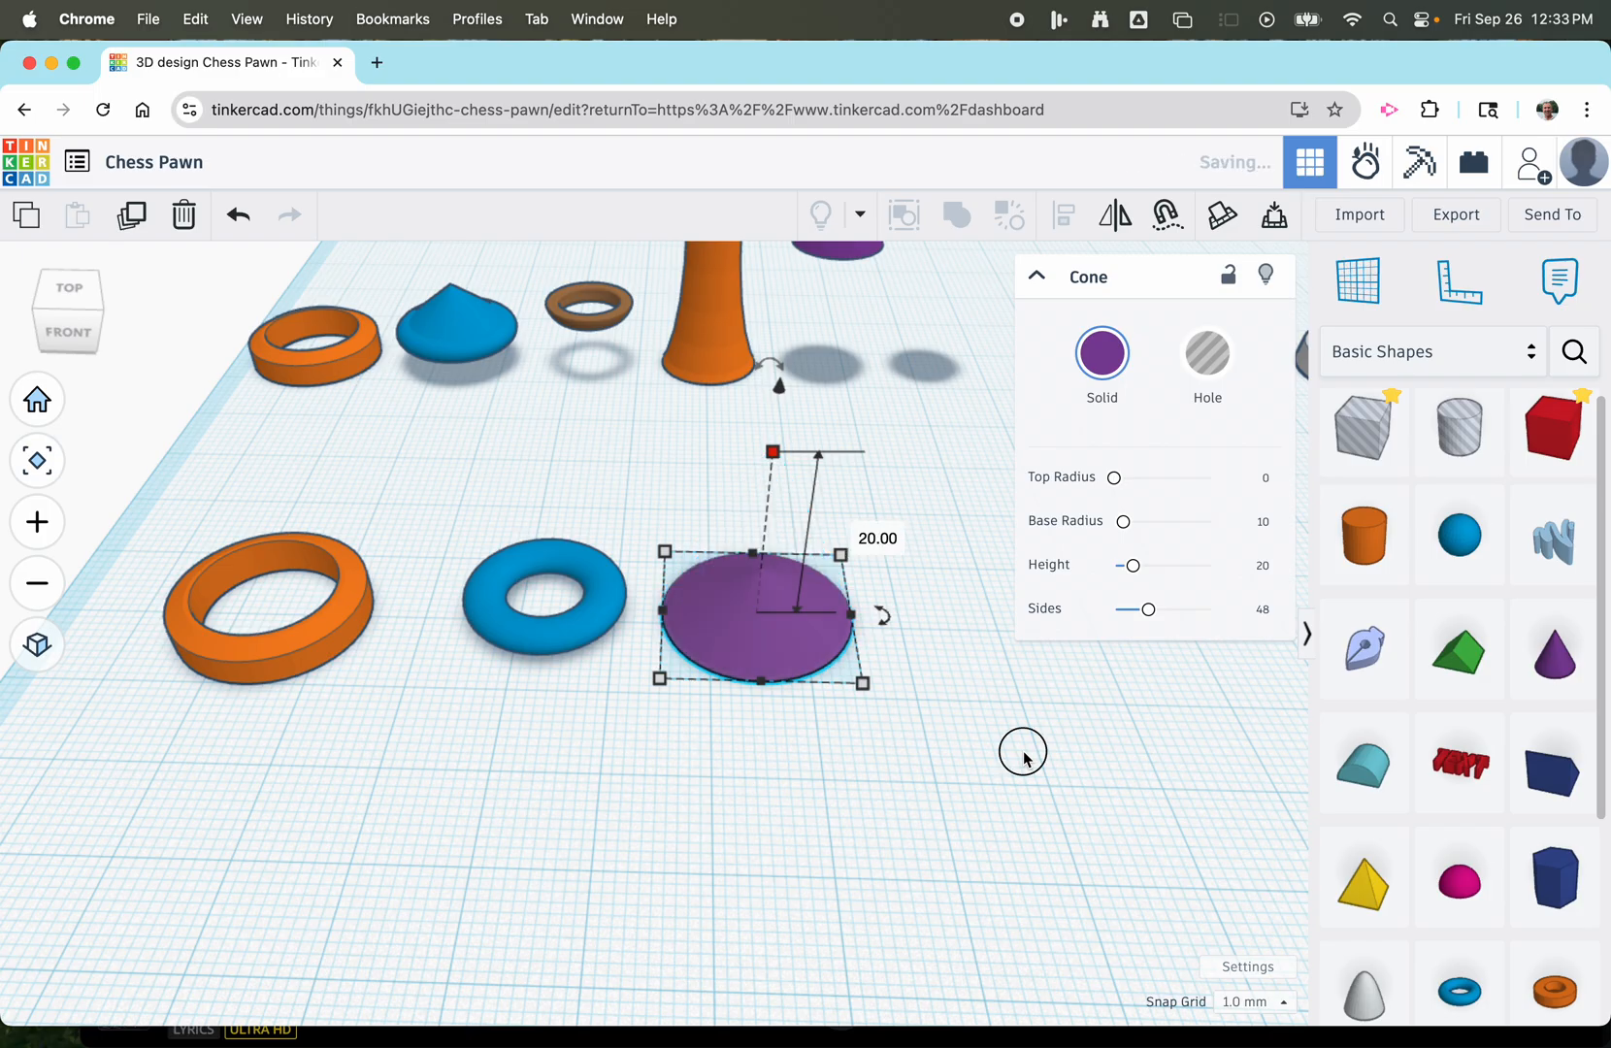
Resize the cone's base to 16 mm long and 16 mm wide.
mouse_move(862, 684)
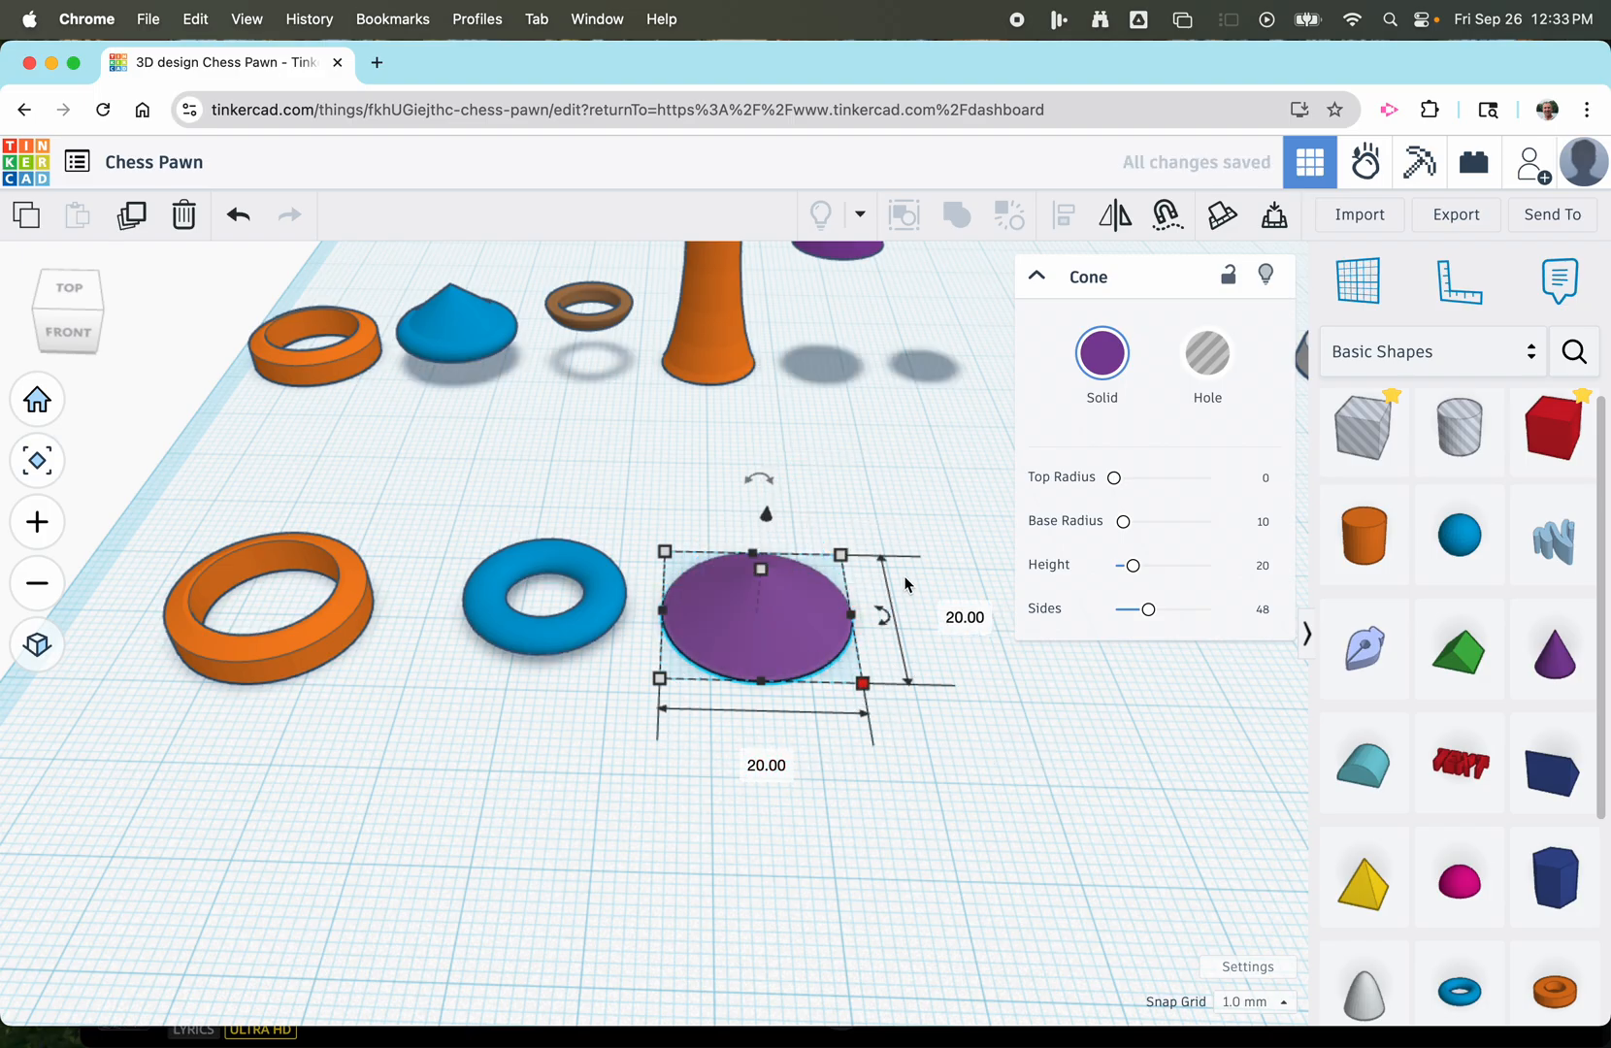
left_click(961, 617)
type("1")
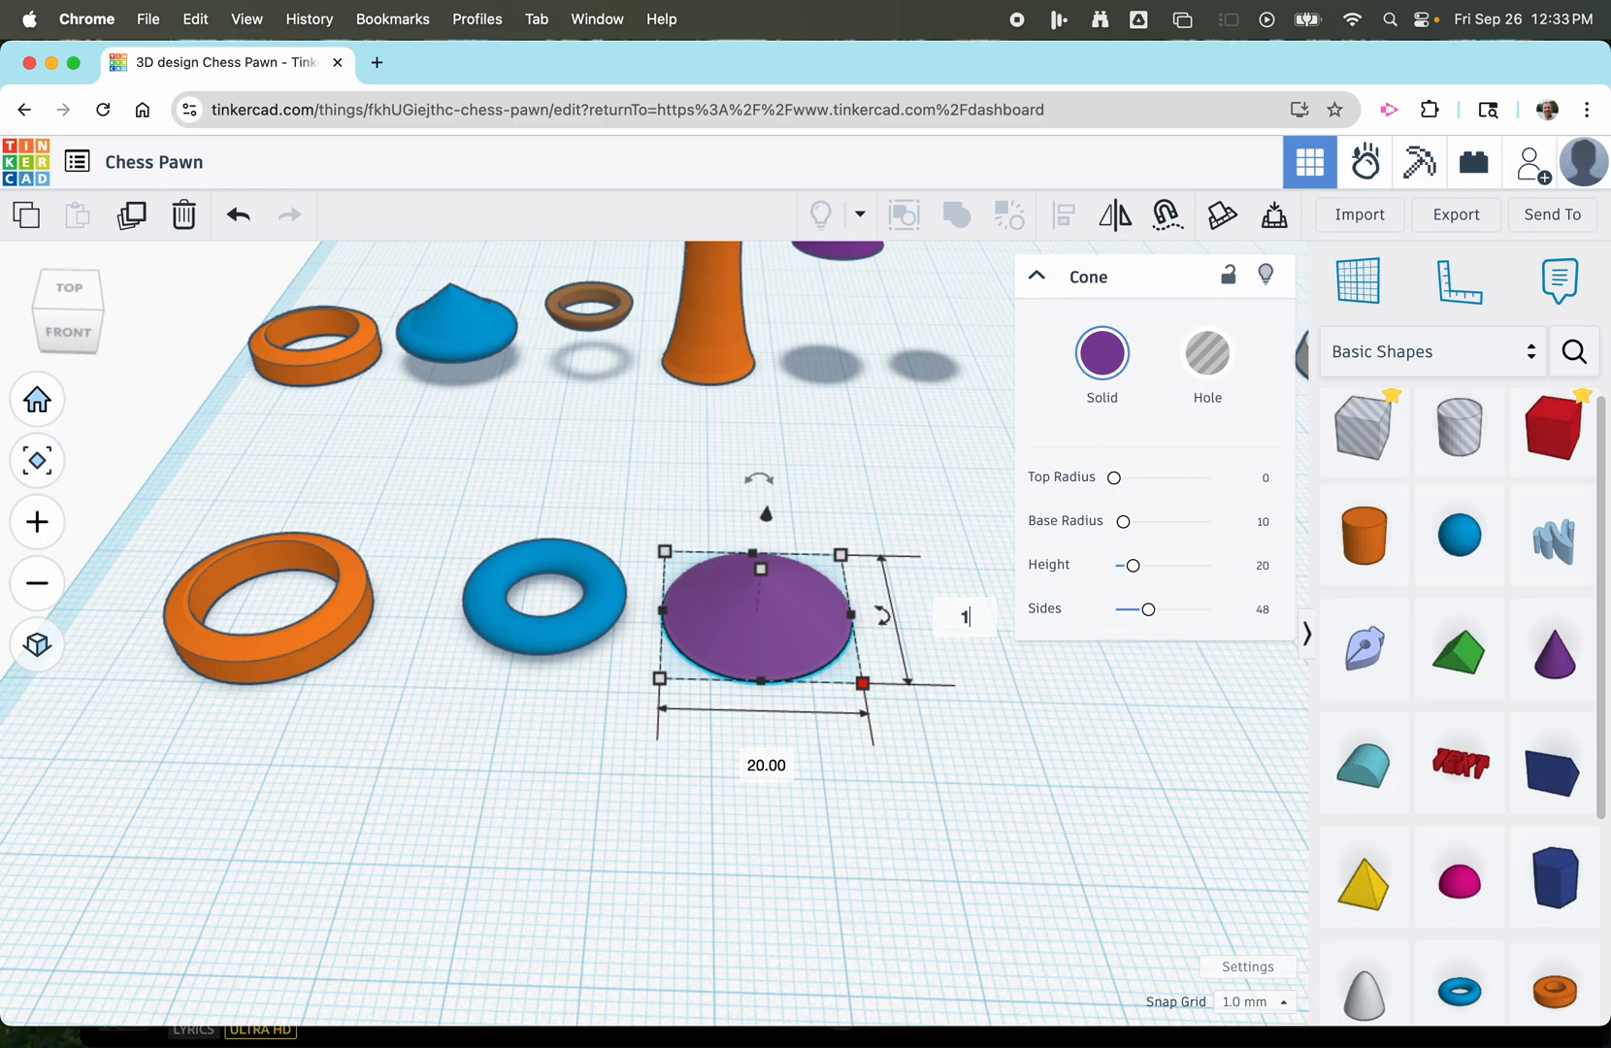
type("6")
left_click(780, 759)
type("16")
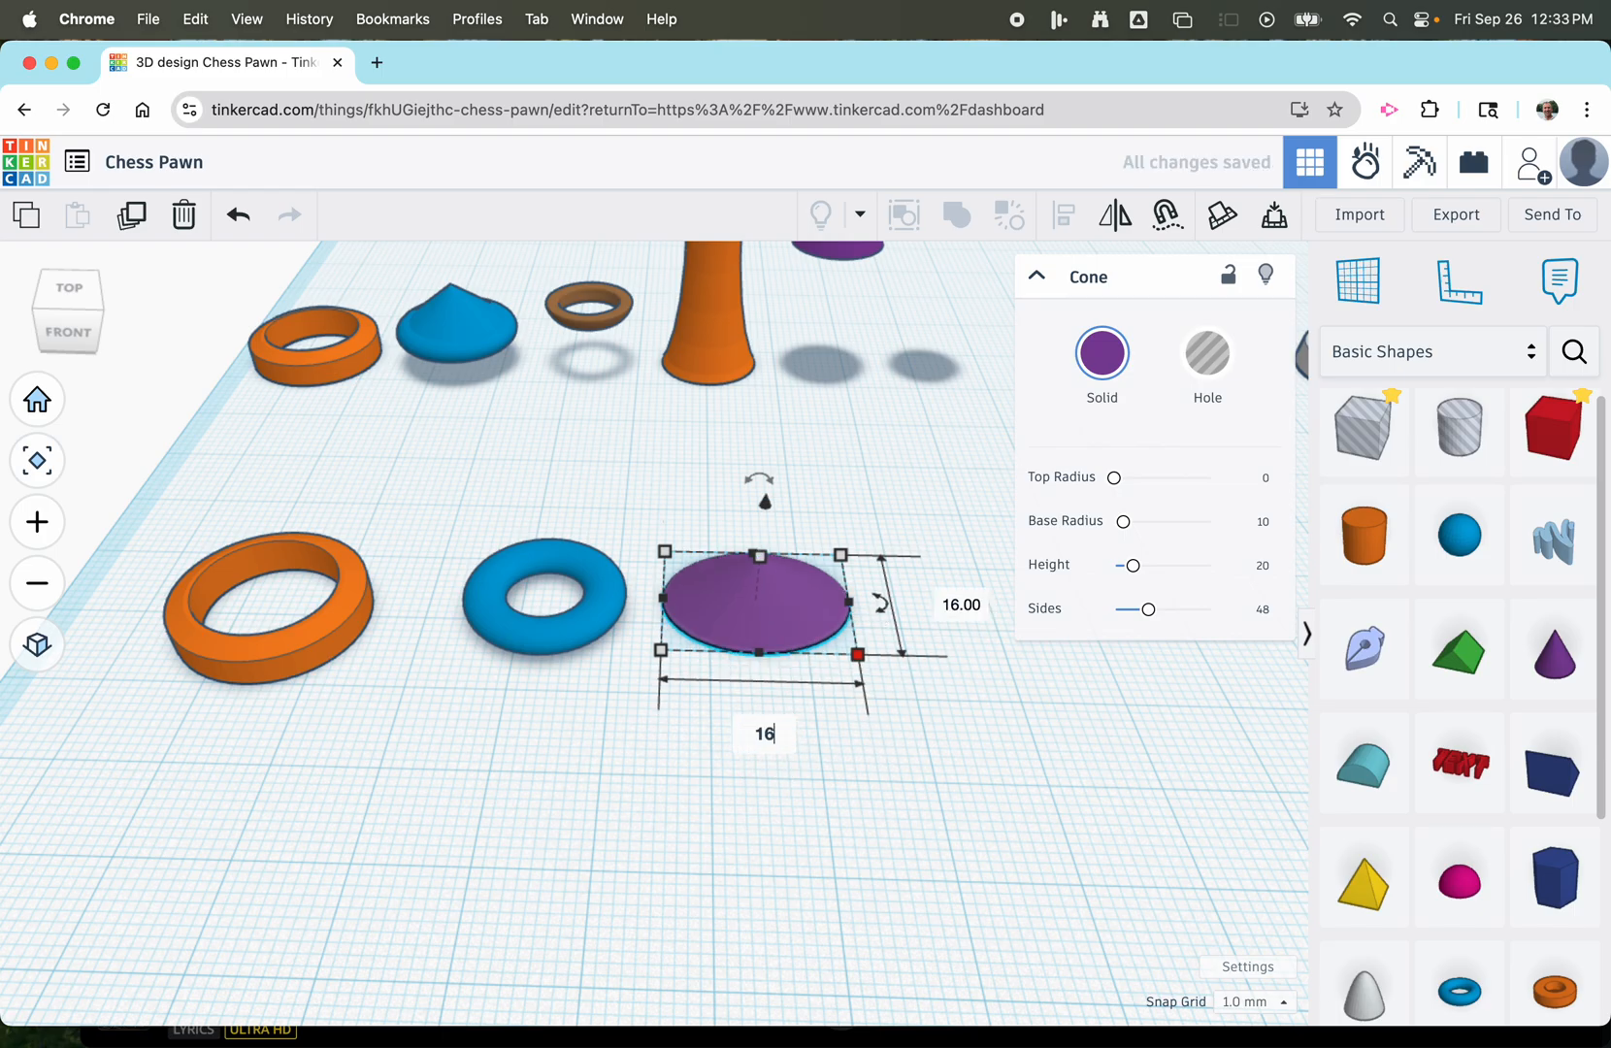
left_click(822, 856)
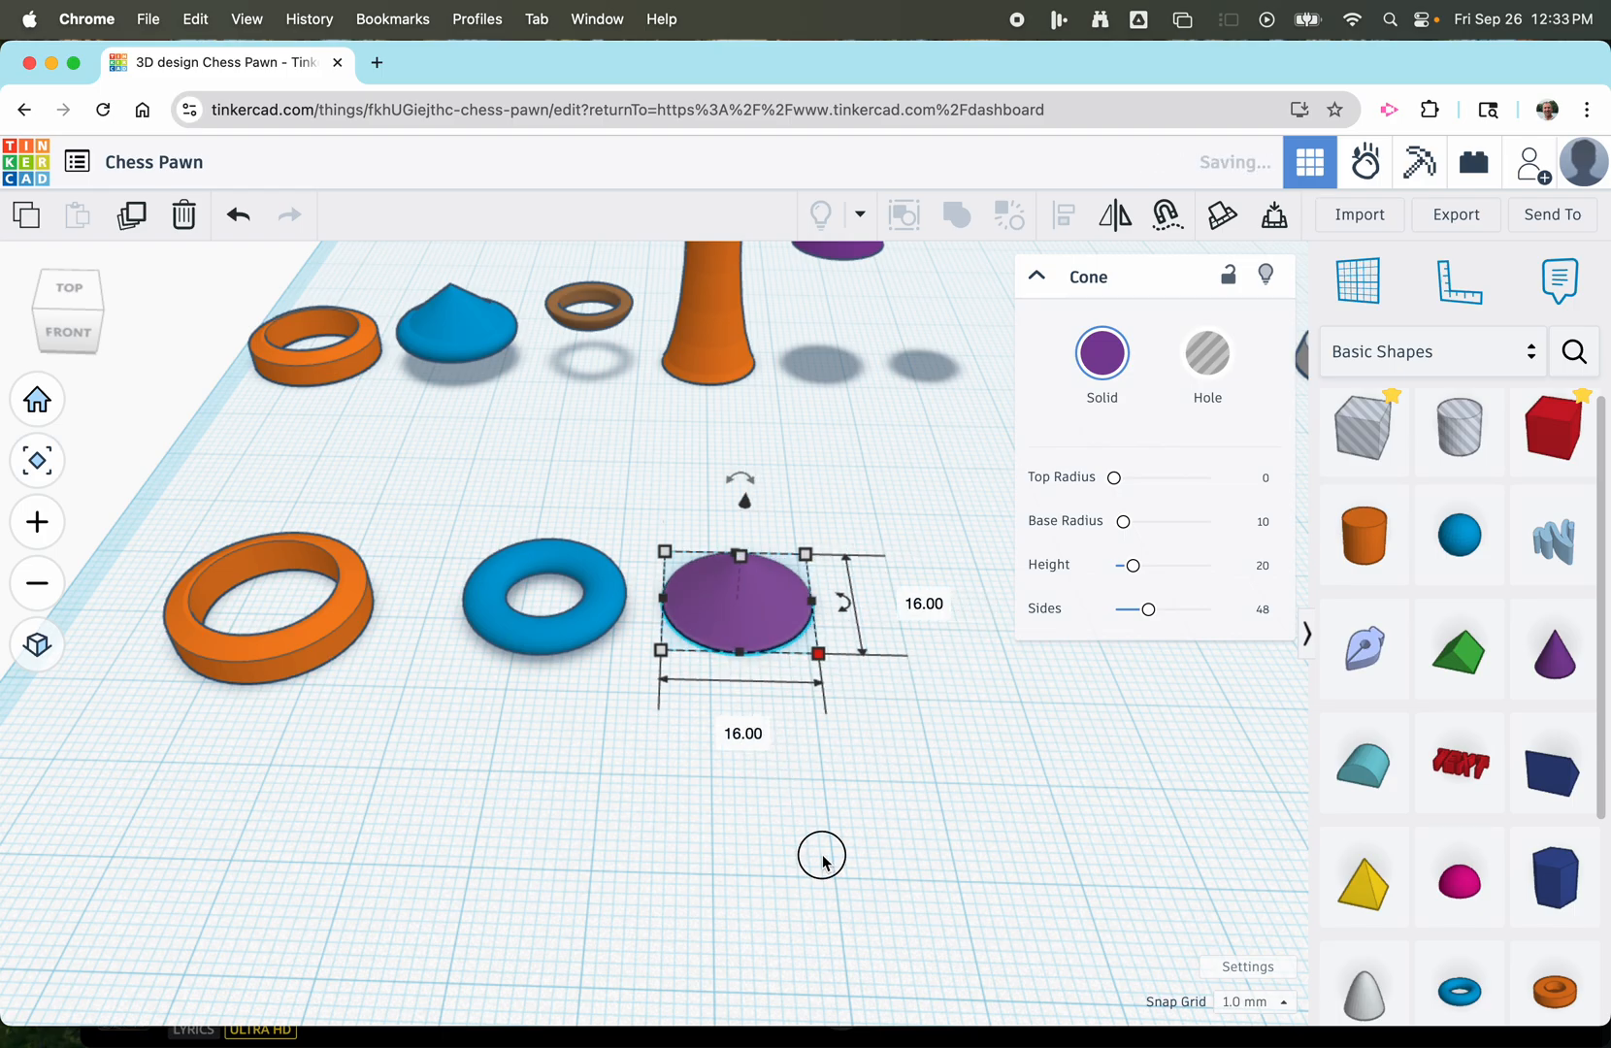
left_click(661, 747)
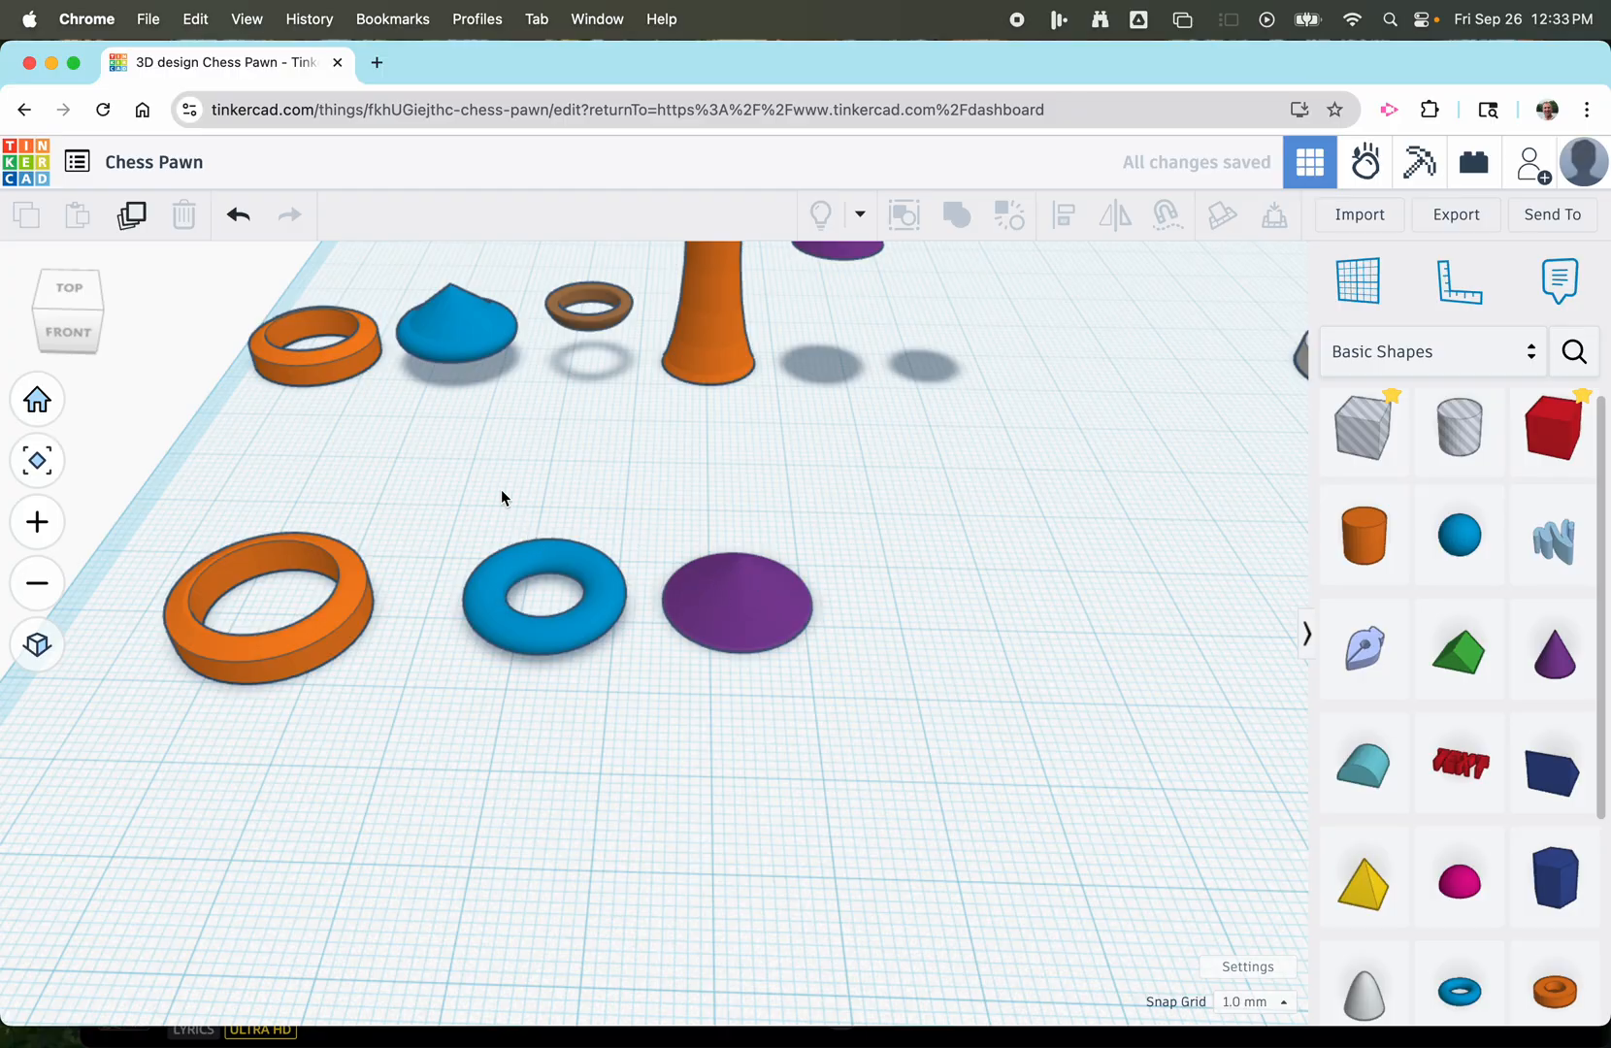
Align the centres of the torus and the cone in both horizontal directions.
left_click_drag(442, 480, 823, 715)
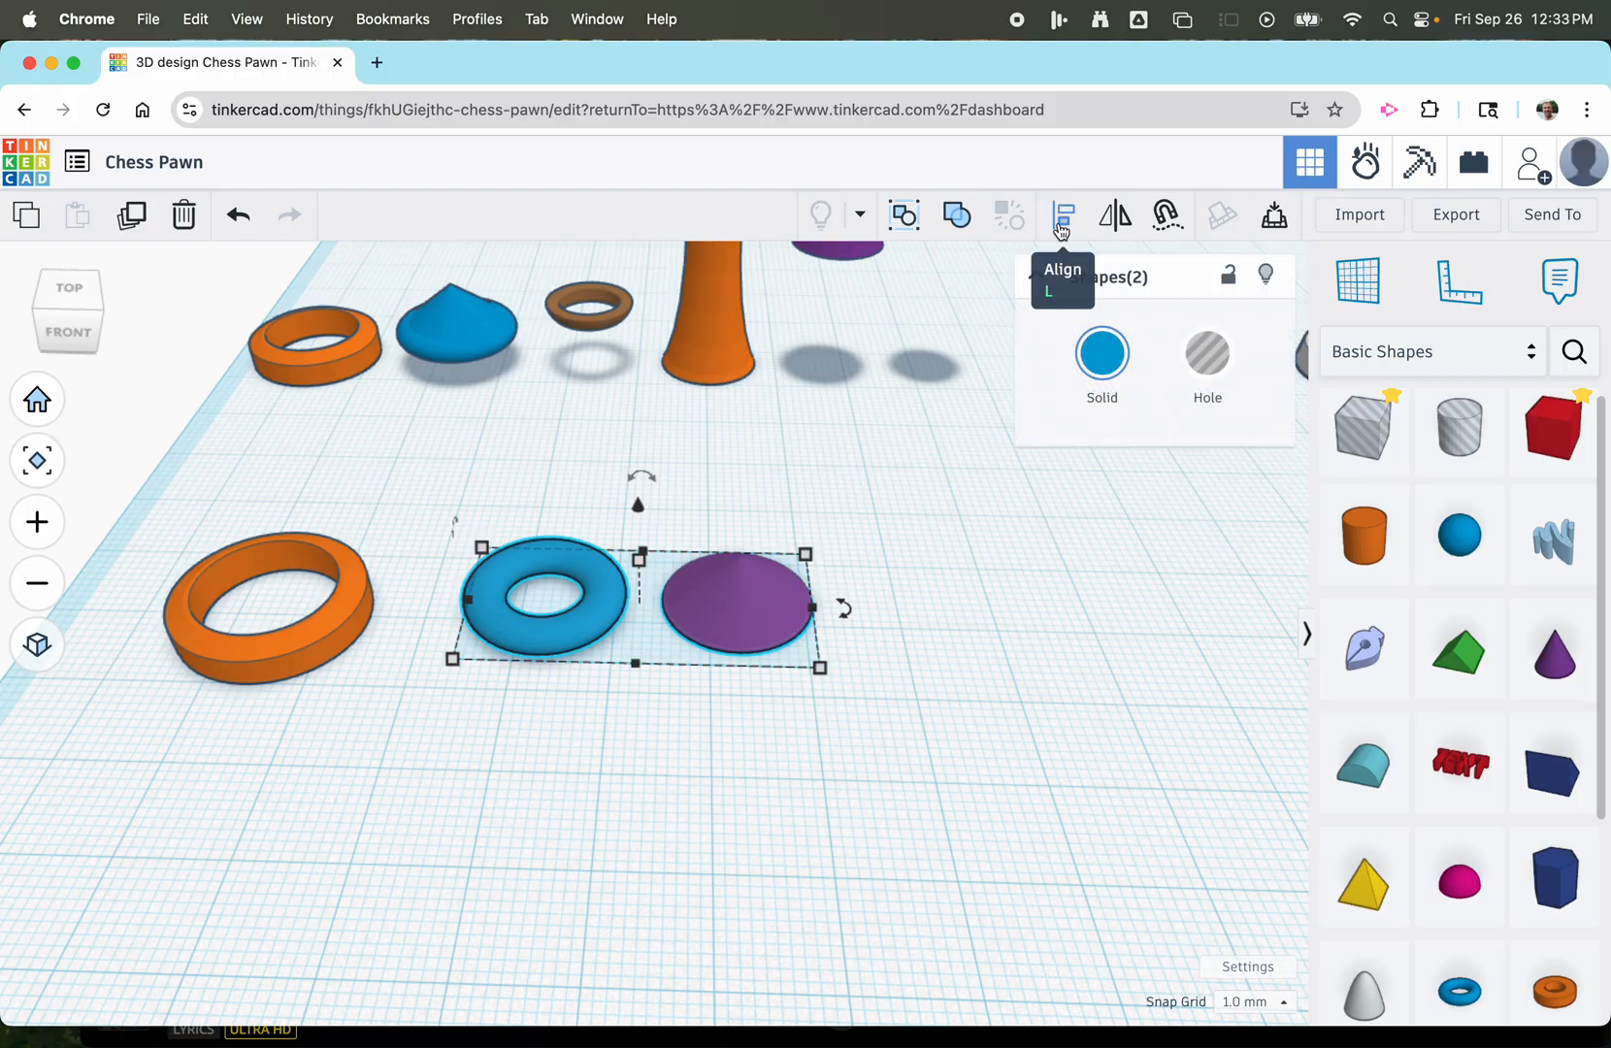
left_click(1061, 227)
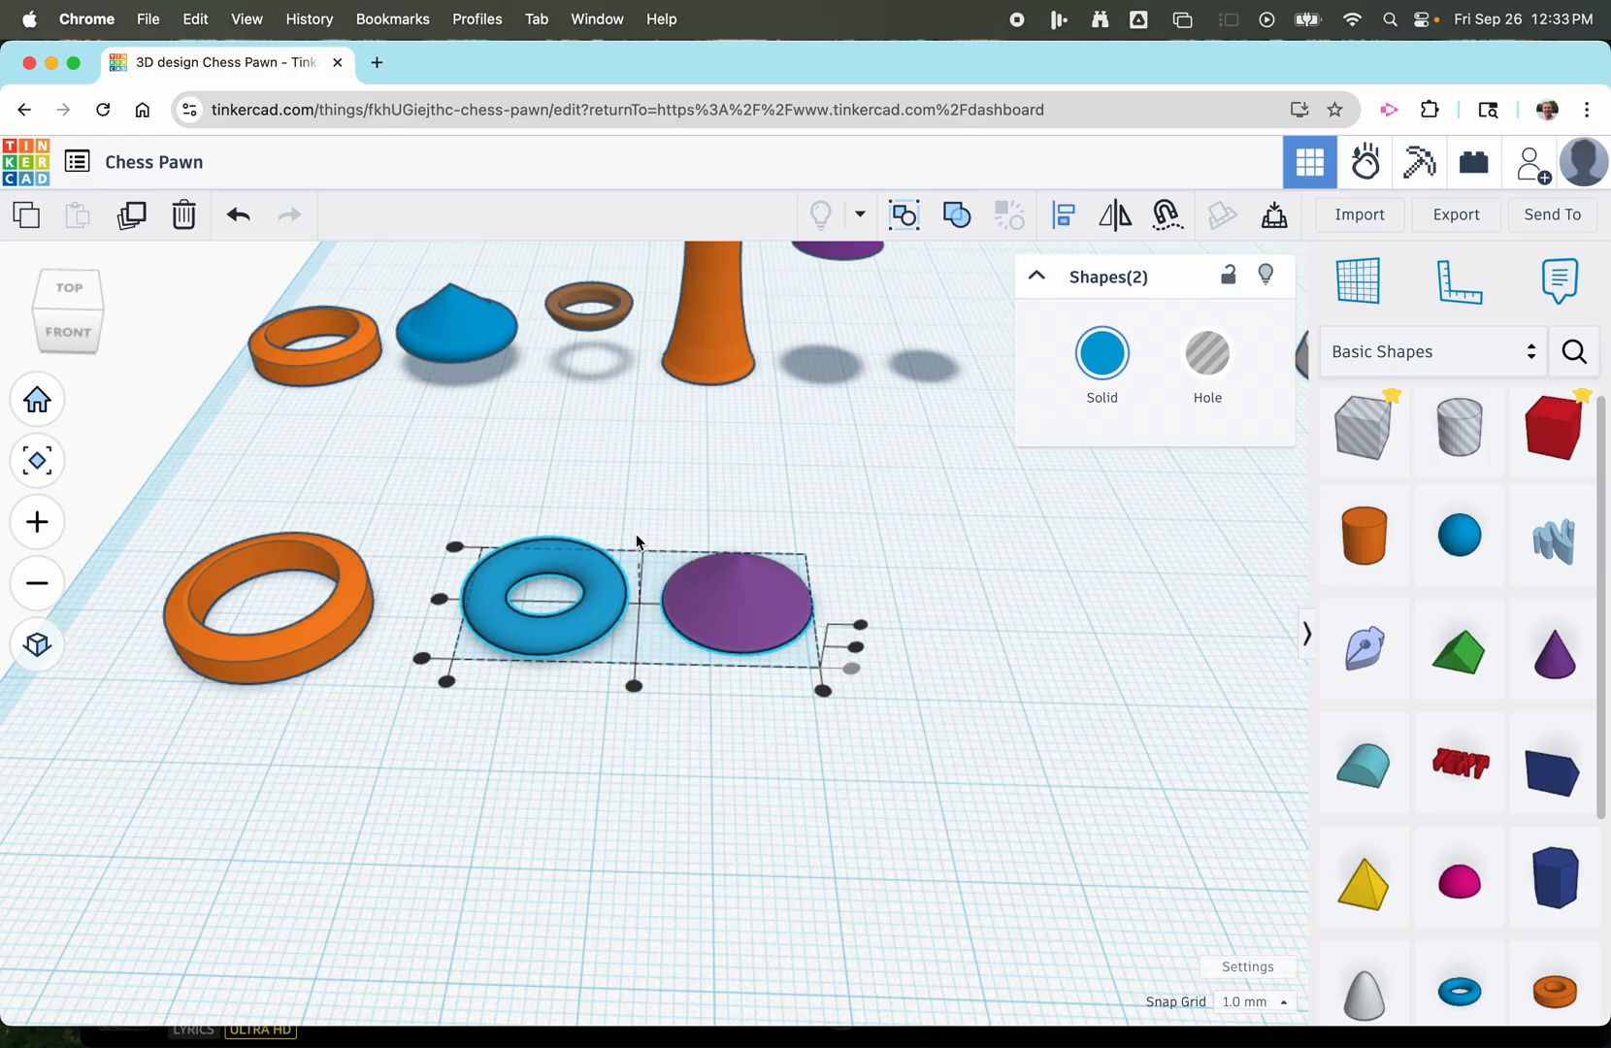
left_click(634, 684)
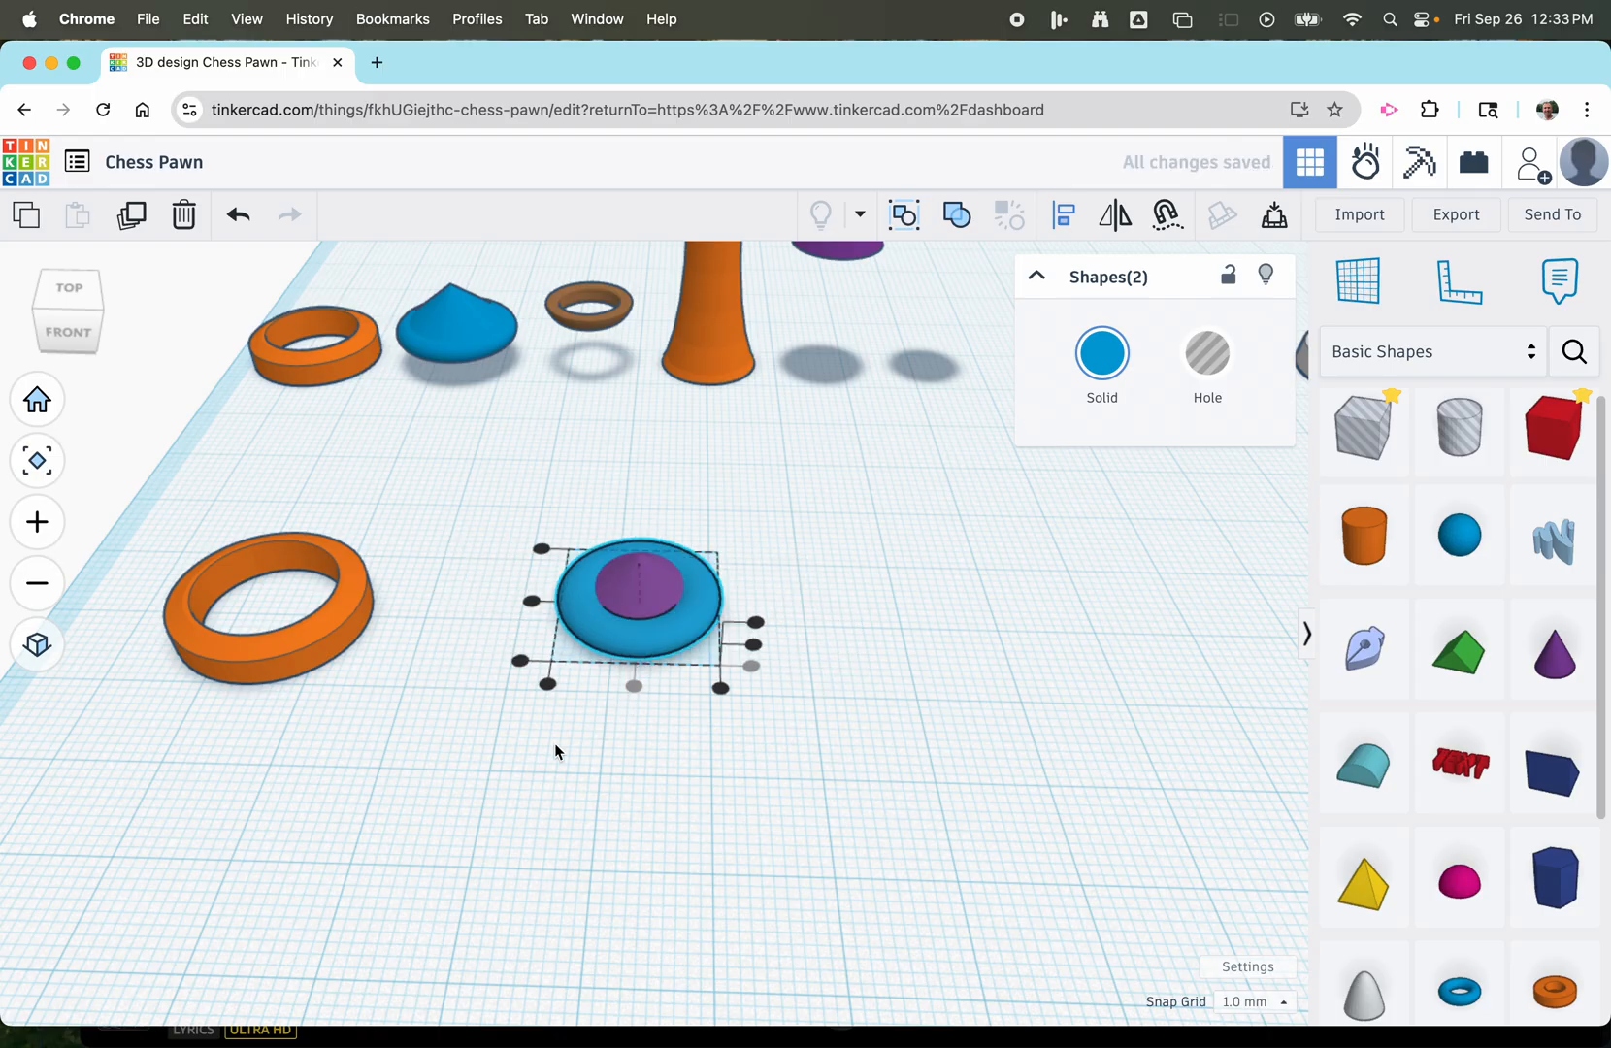
right_click_drag(479, 802, 760, 735)
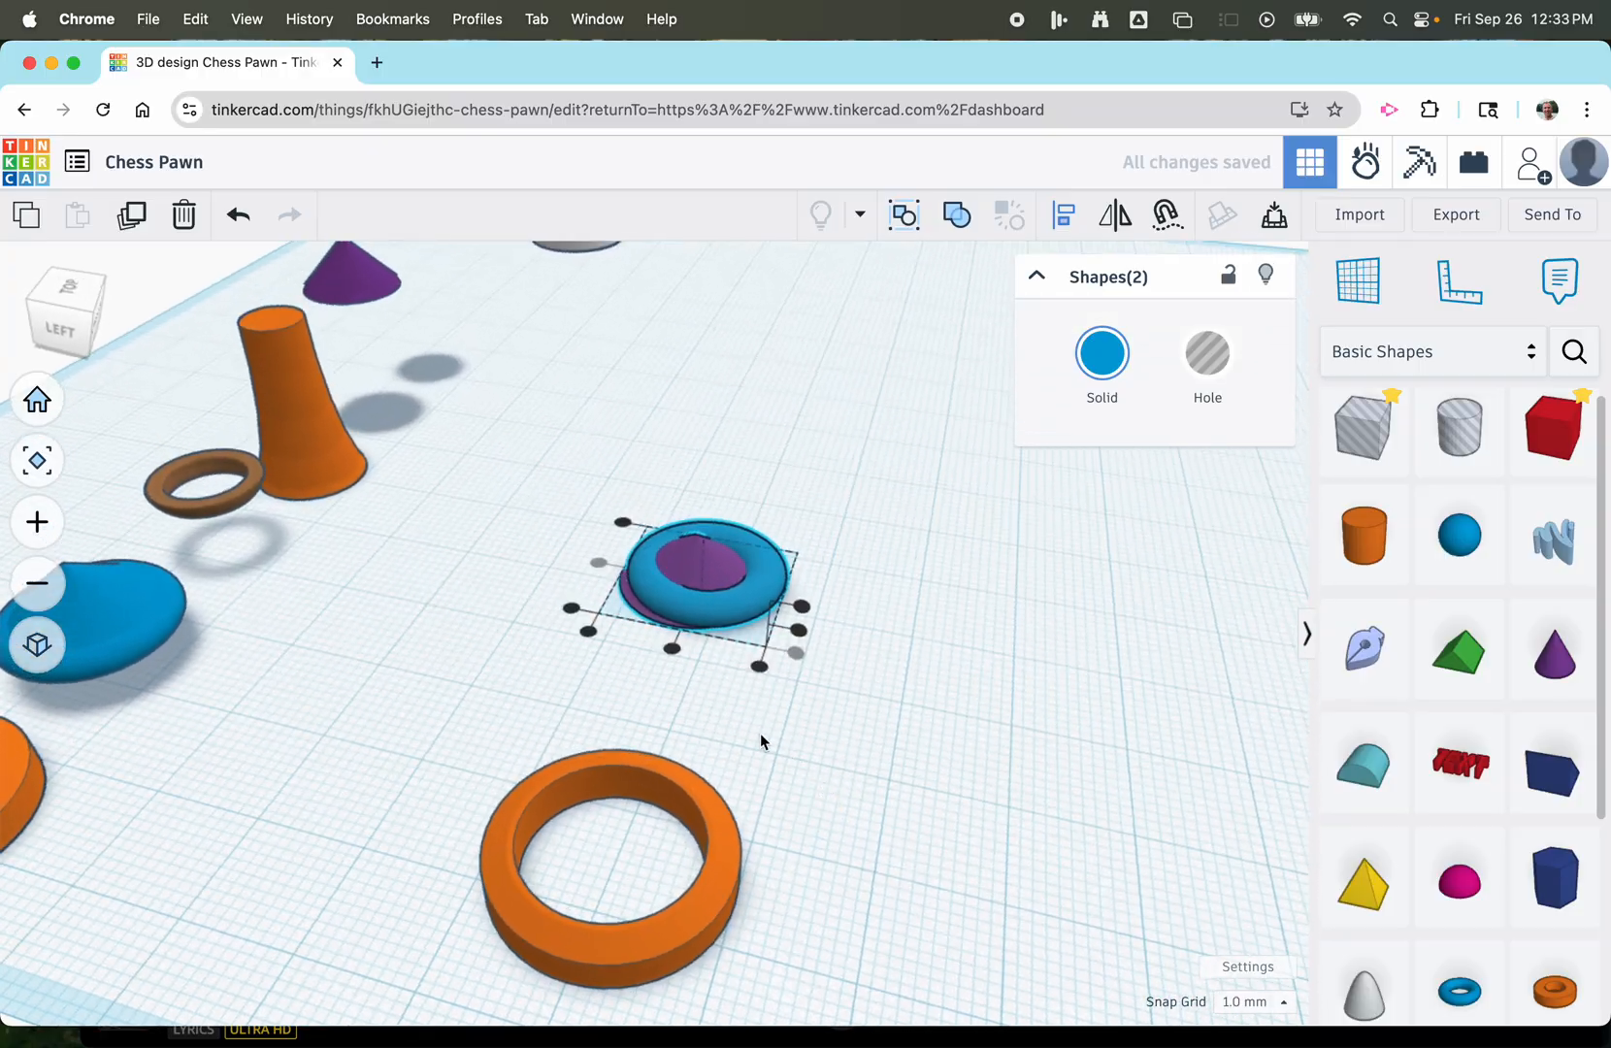
left_click(669, 647)
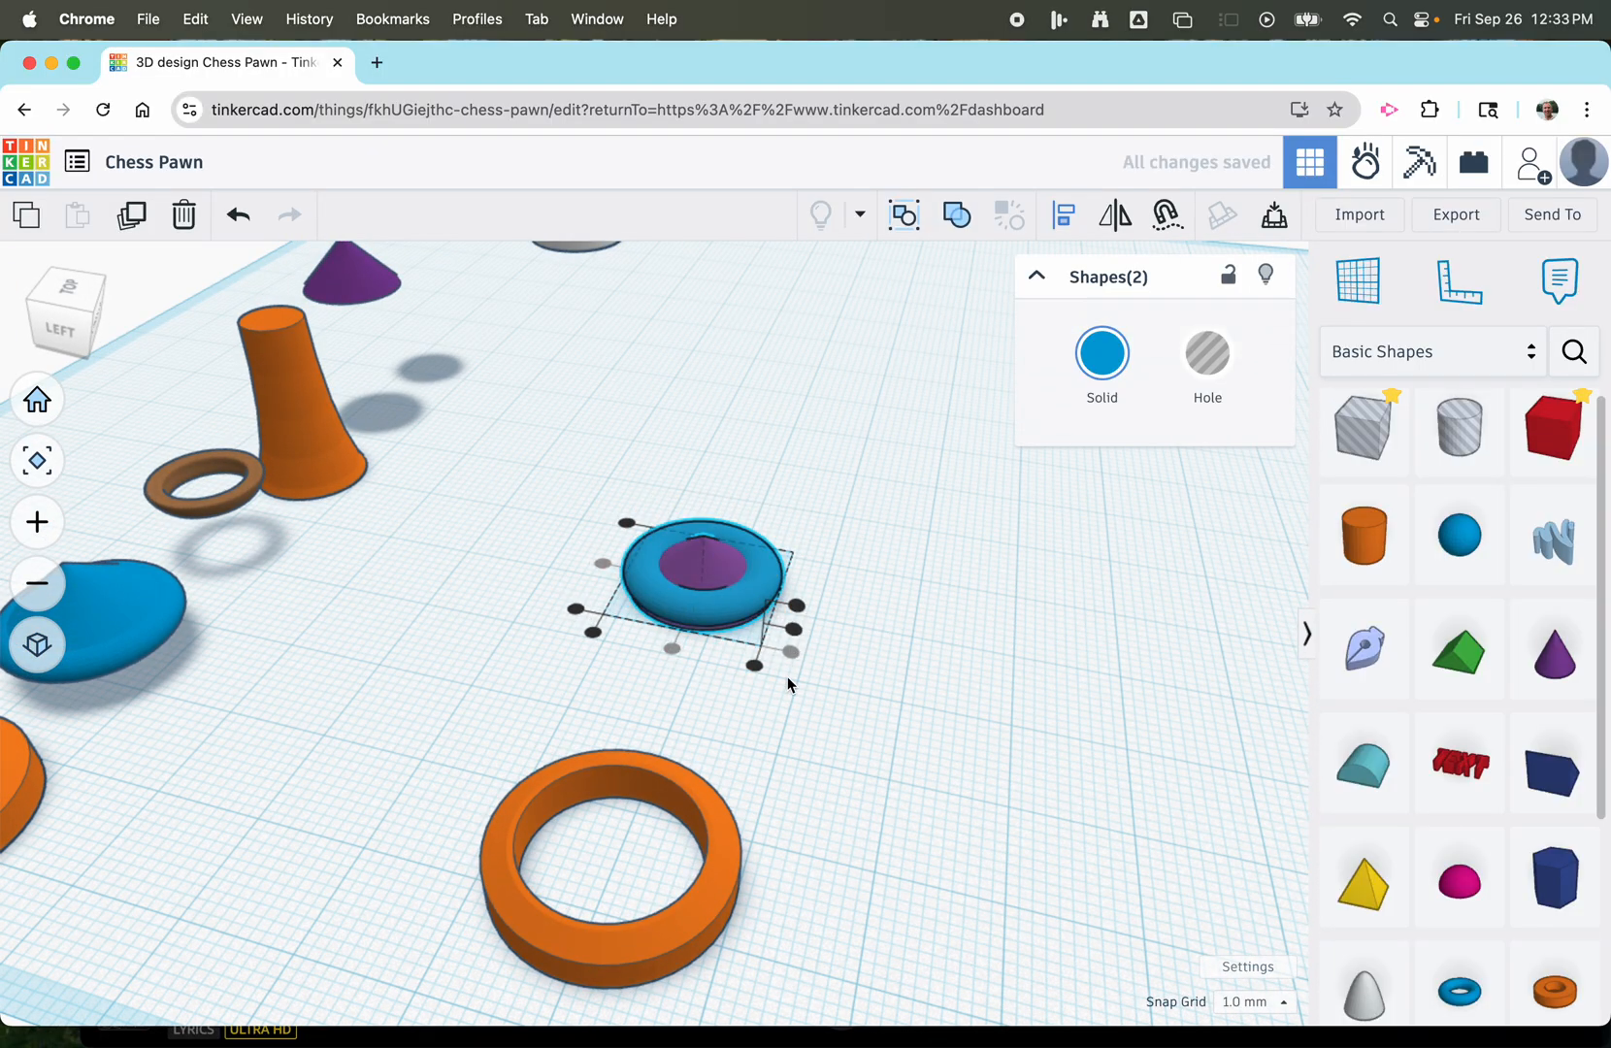
Raise the cone by 2 mm so its base sits inside the torus.
right_click_drag(786, 675, 521, 640)
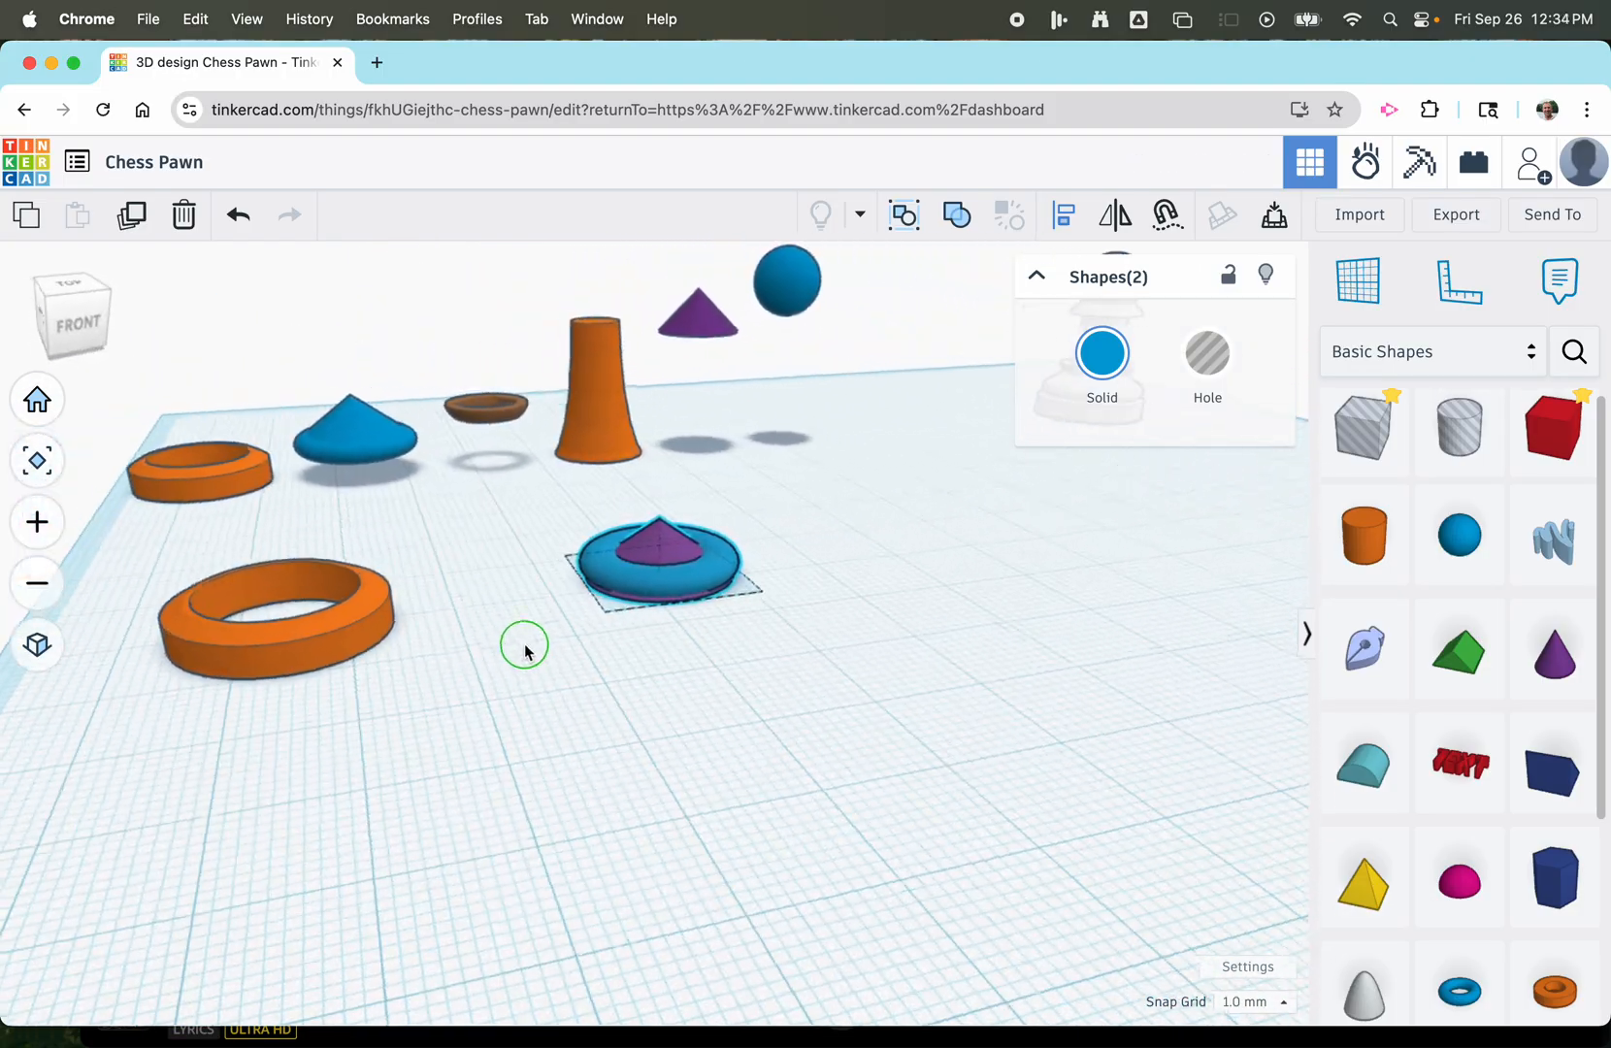
scroll(525, 655, "up", 5)
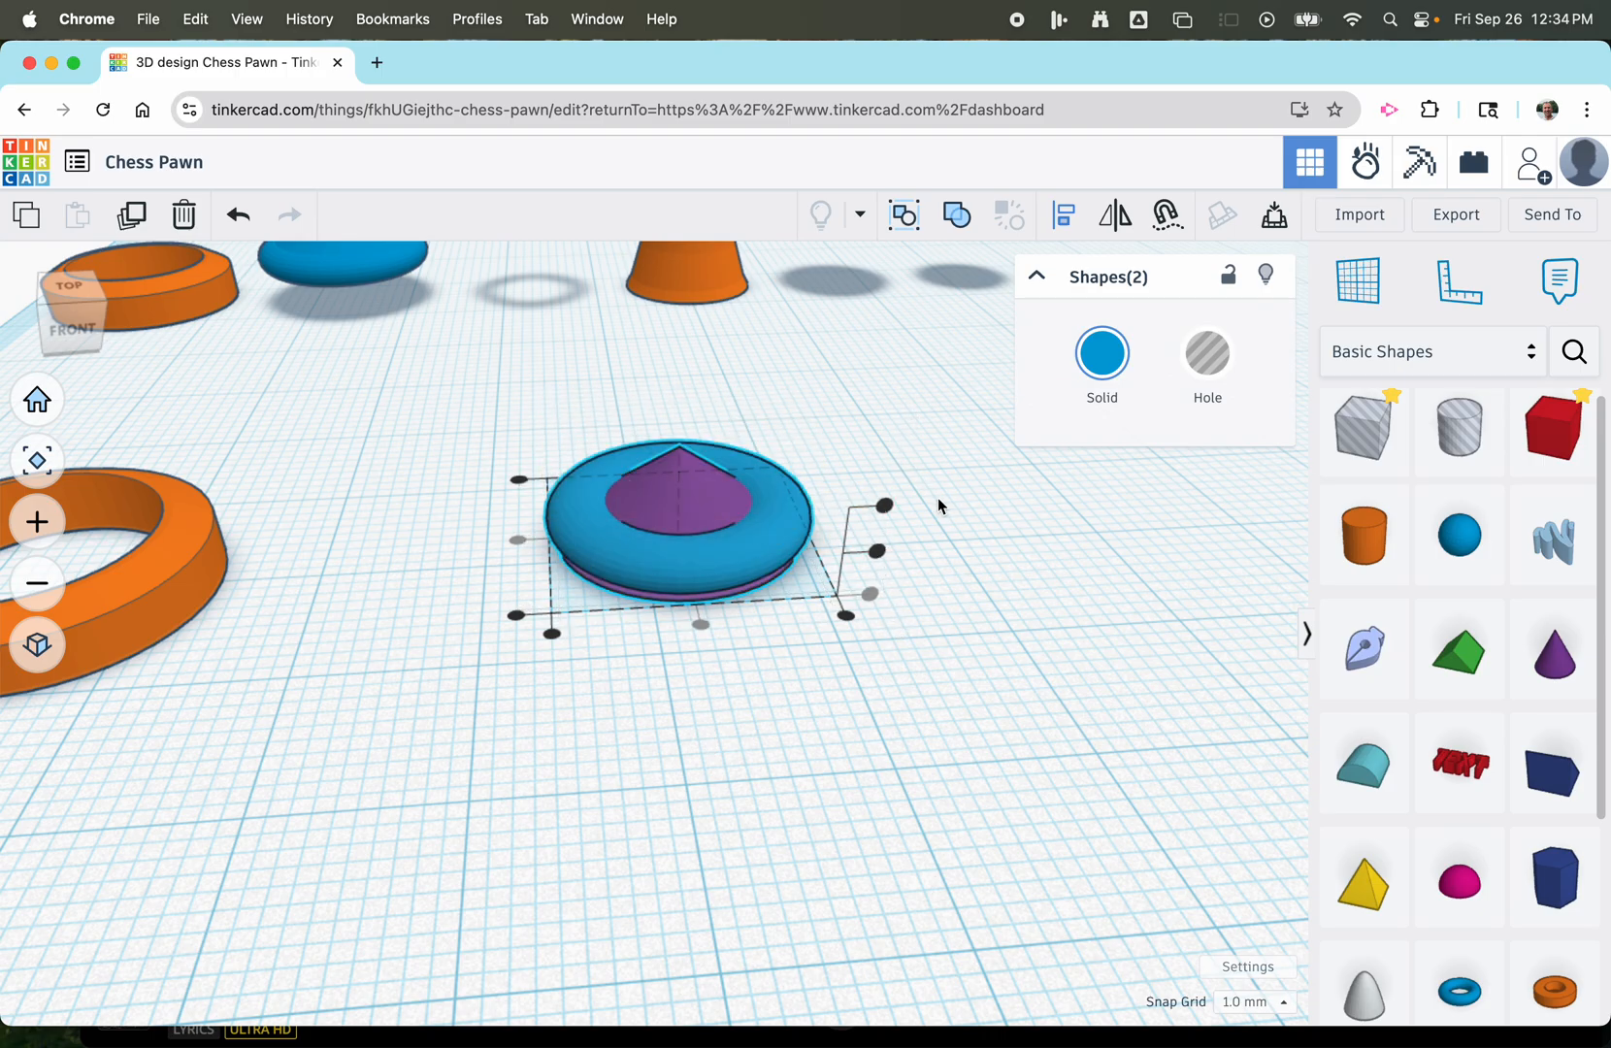
left_click(986, 521)
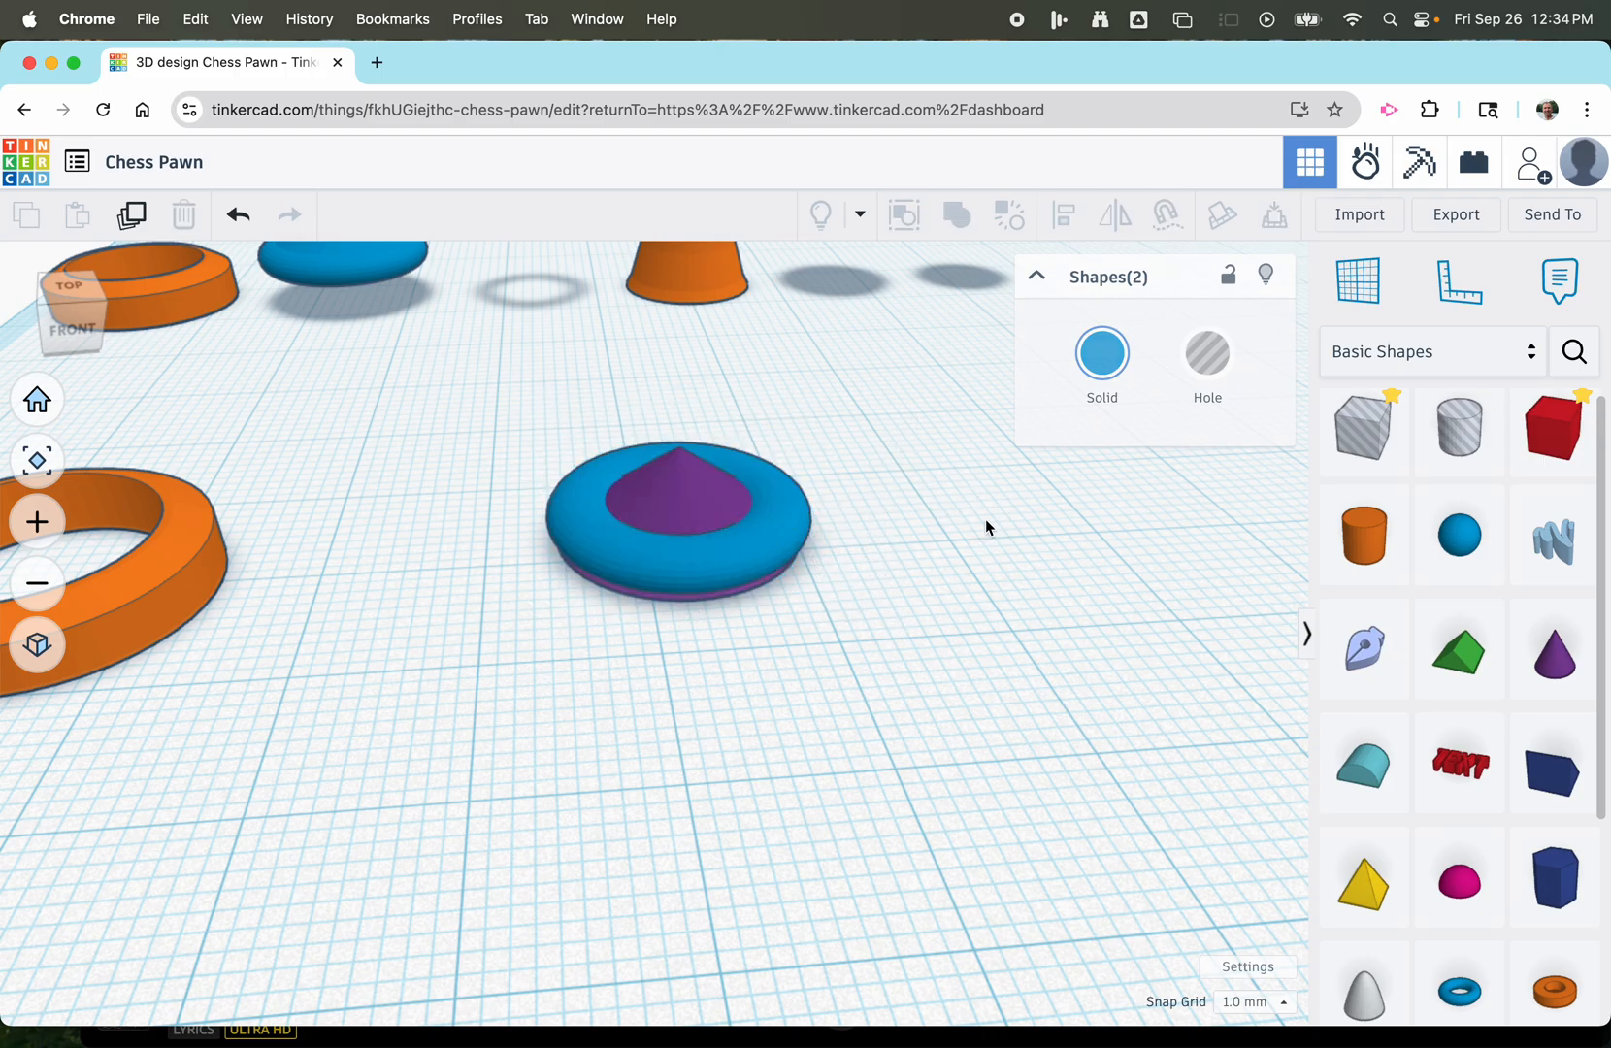
left_click(686, 485)
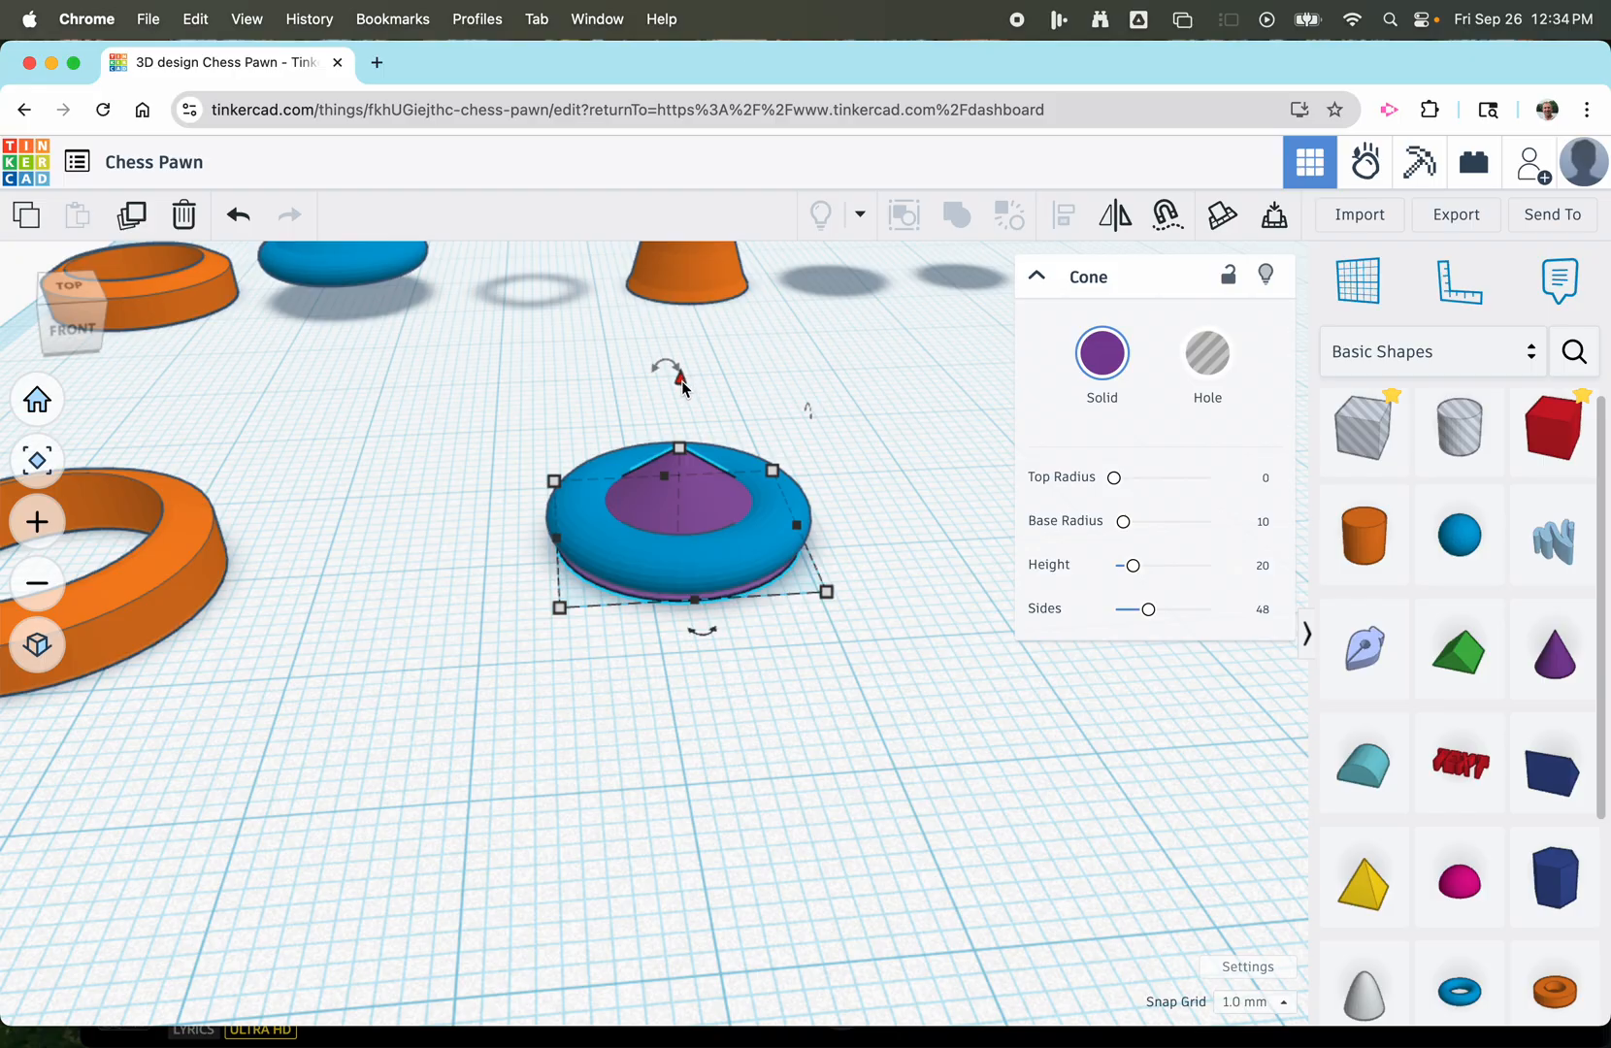
left_click_drag(681, 380, 679, 355)
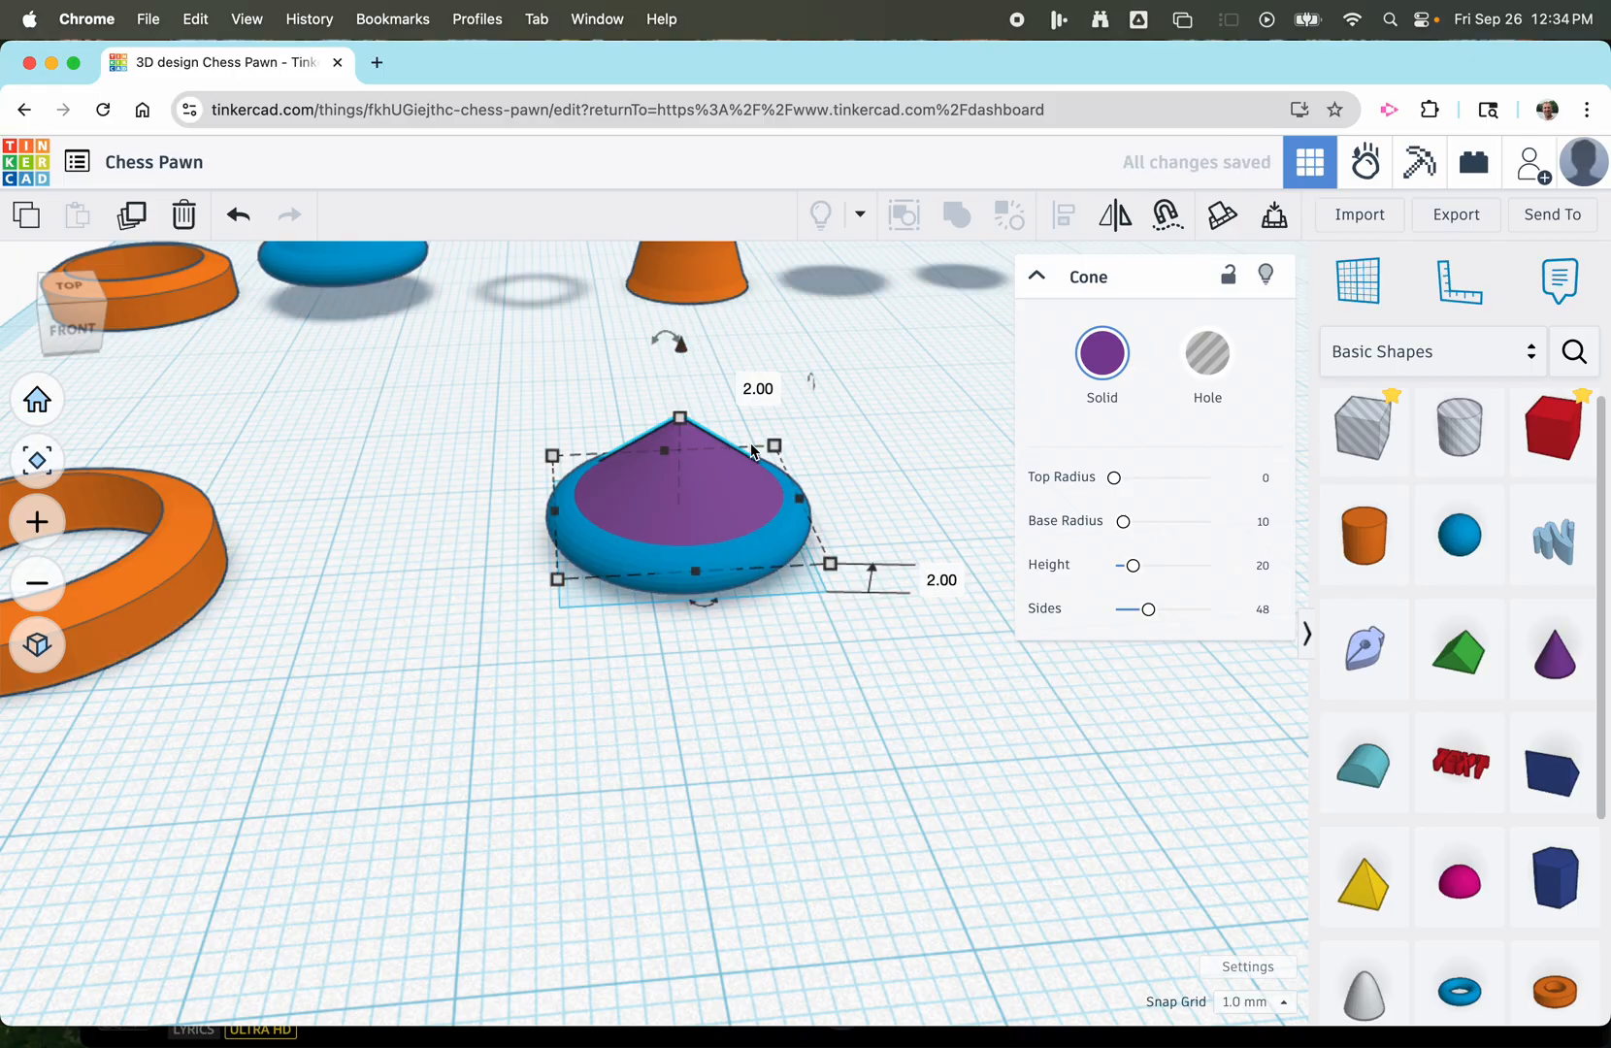
Combine the torus and cone into a union group and raise it 3 mm above the workplane.
left_click_drag(493, 417, 821, 667)
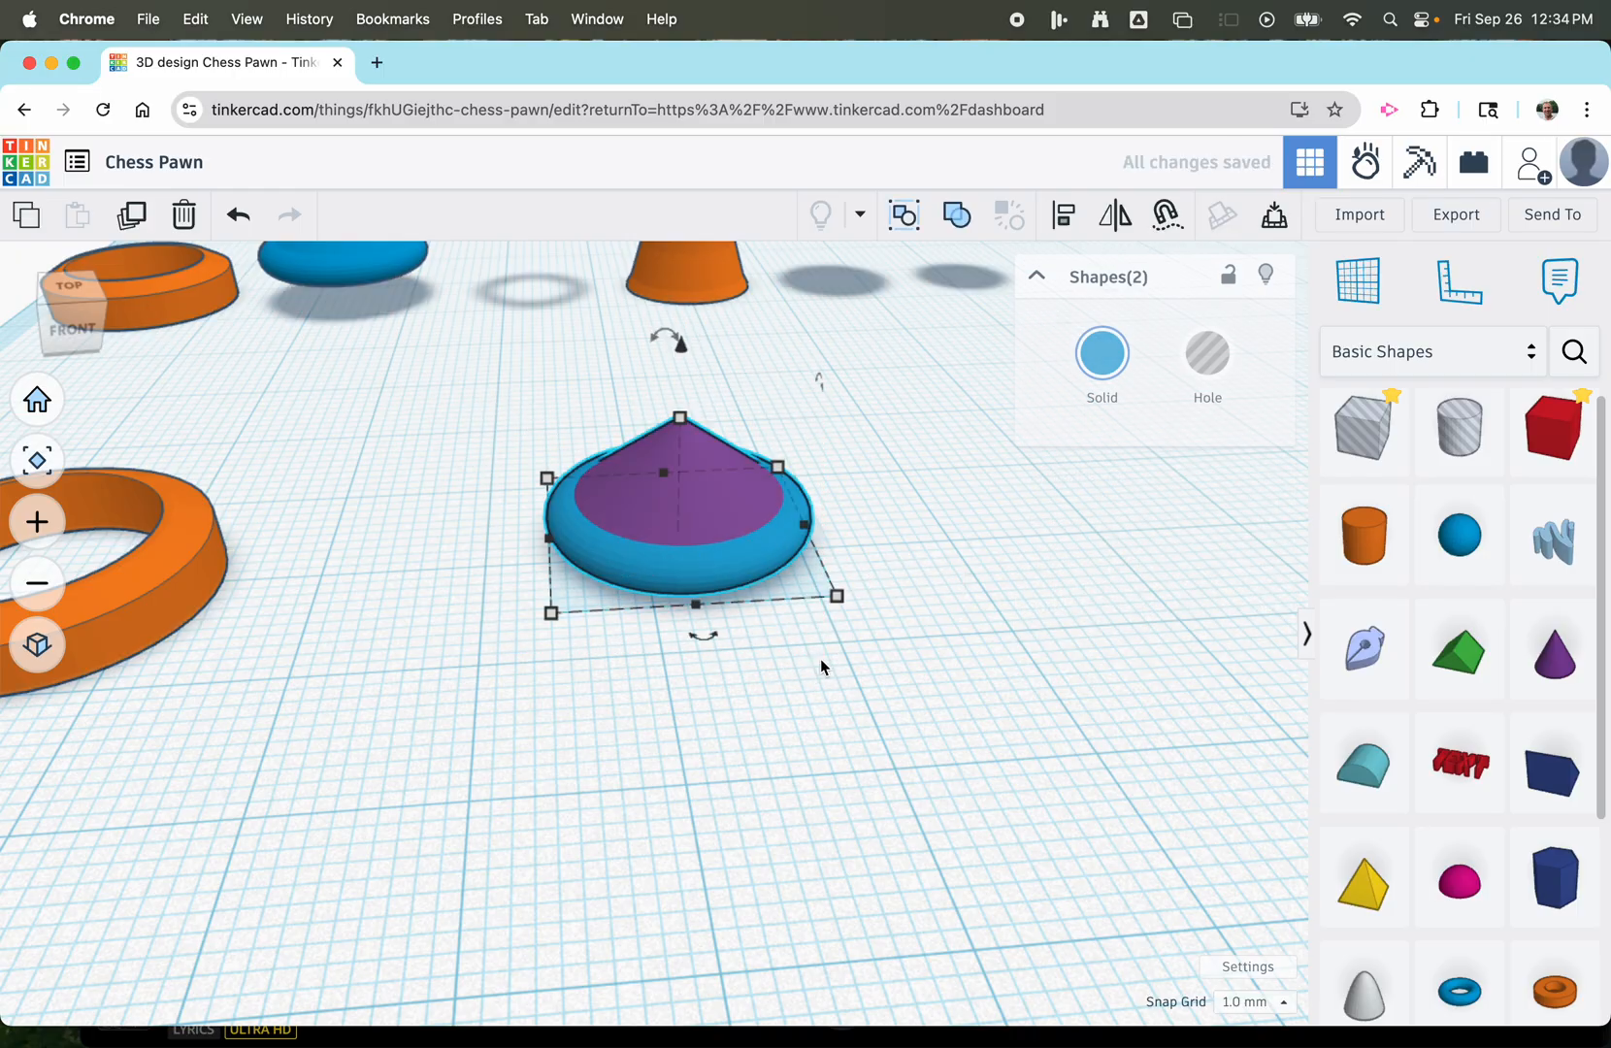
left_click(957, 215)
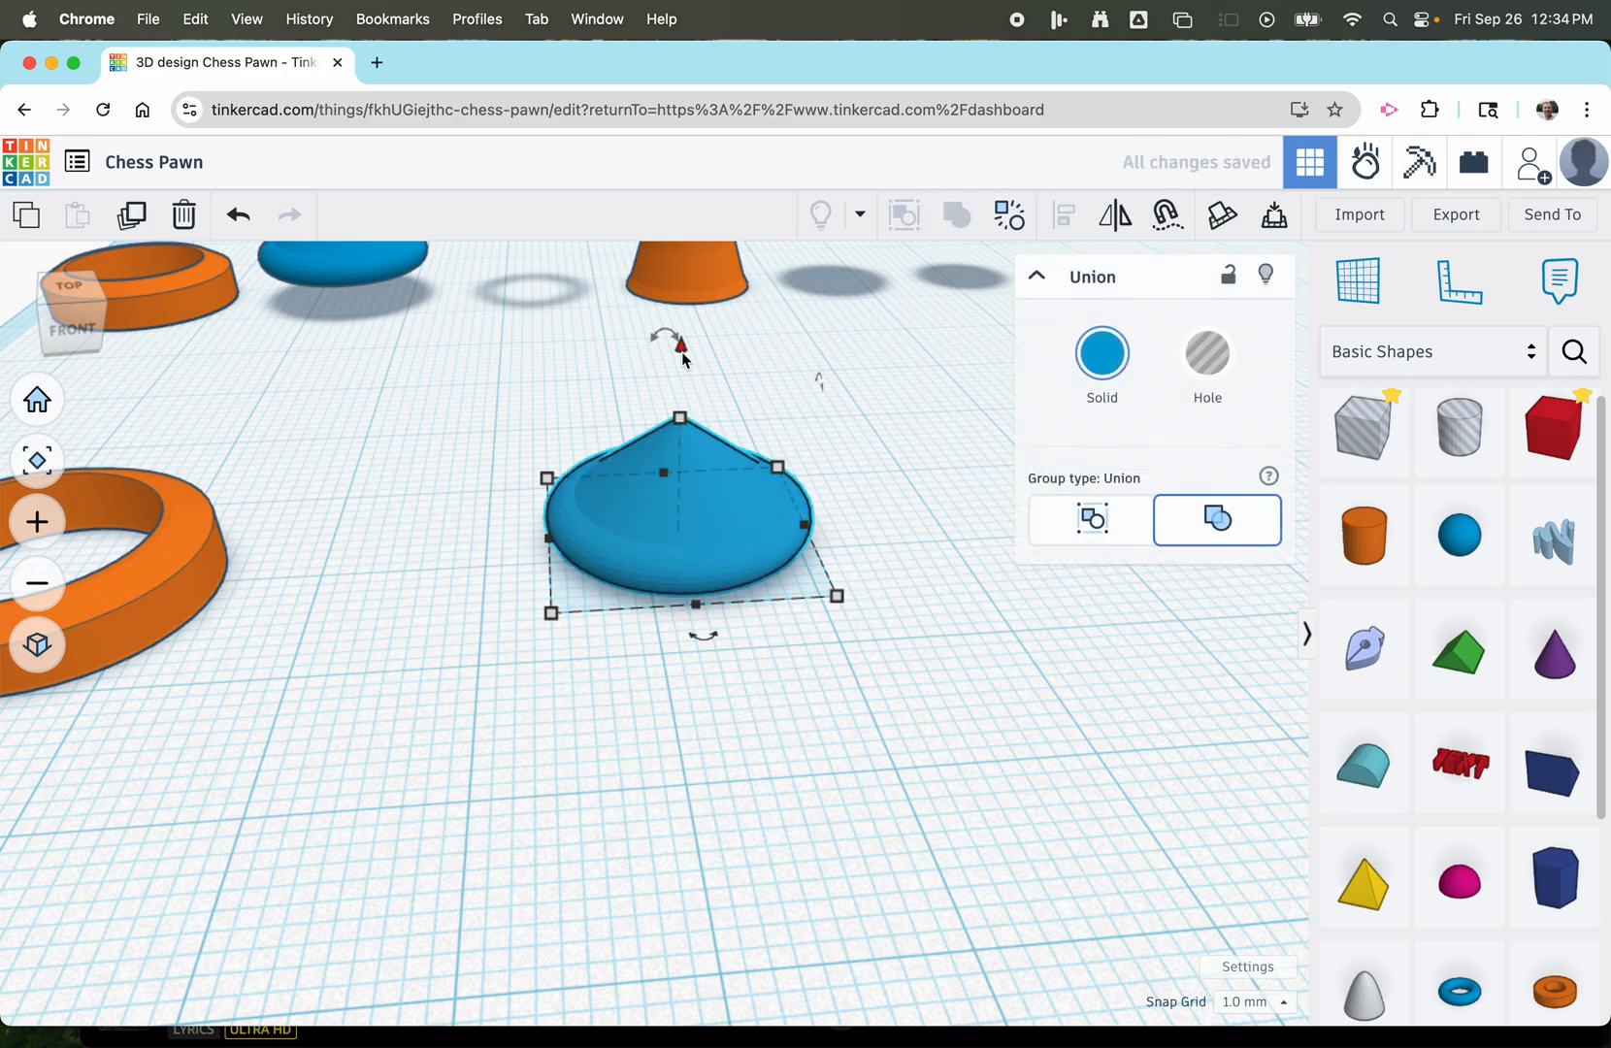
left_click_drag(681, 351, 677, 310)
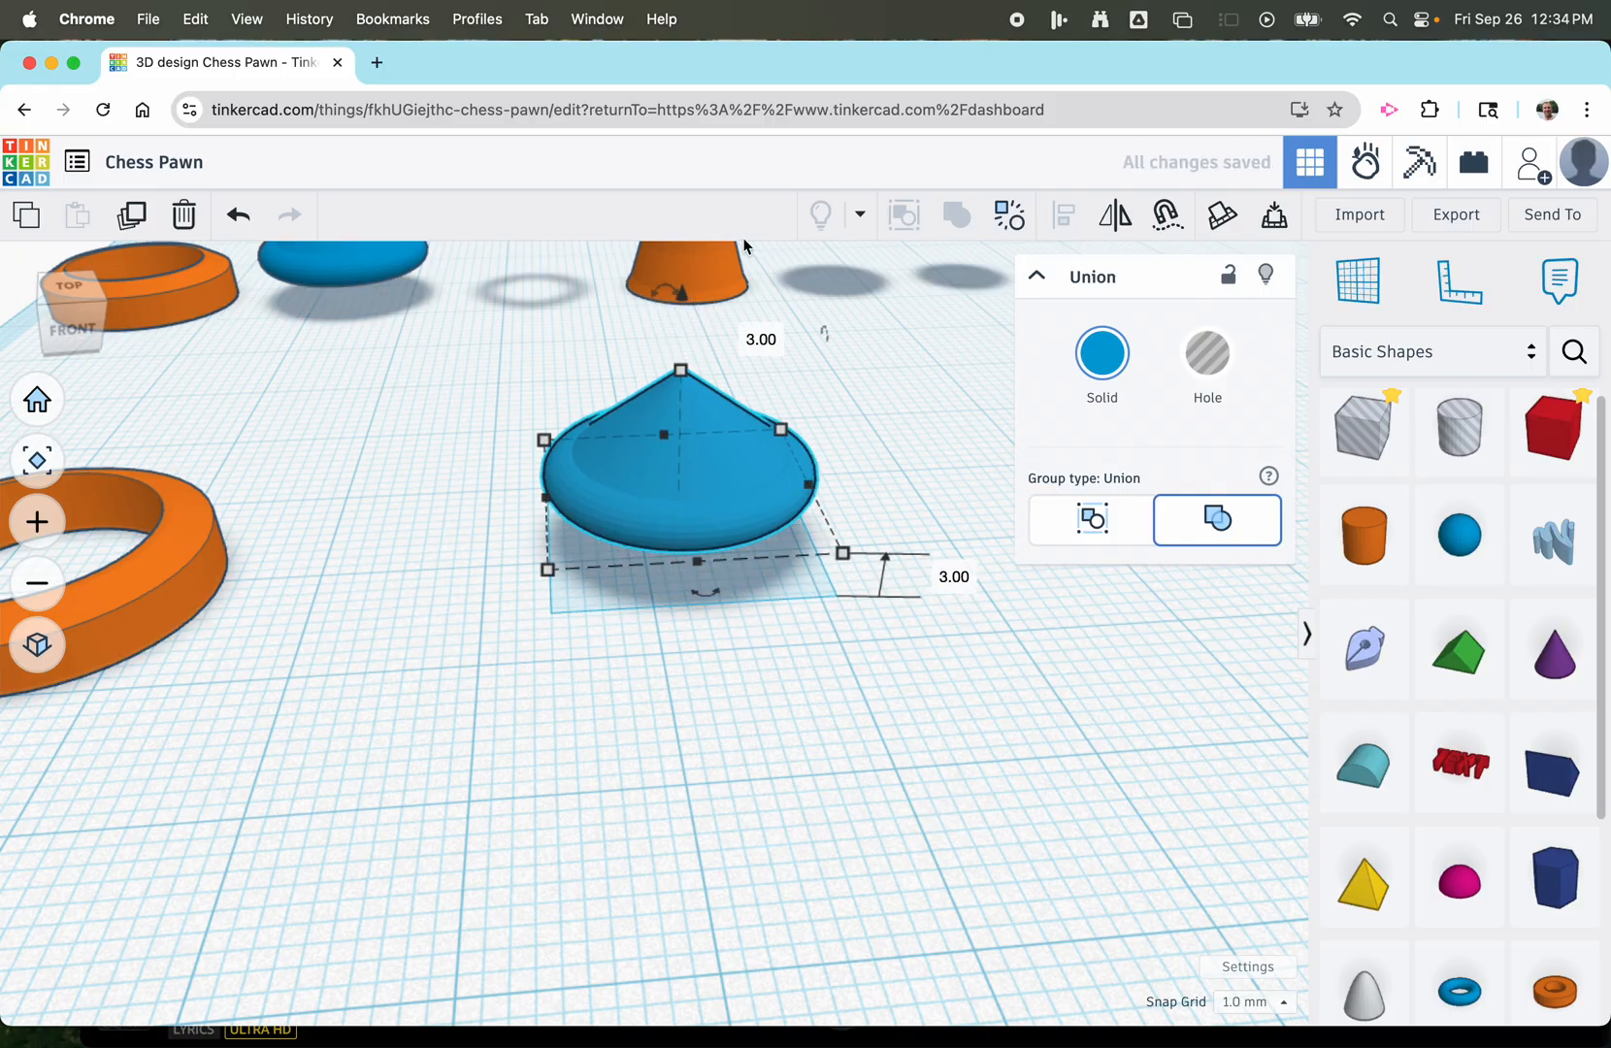
Collapse the Union properties and examine the finished grey pawn and the row of separate reference parts.
right_click_drag(804, 727, 747, 718)
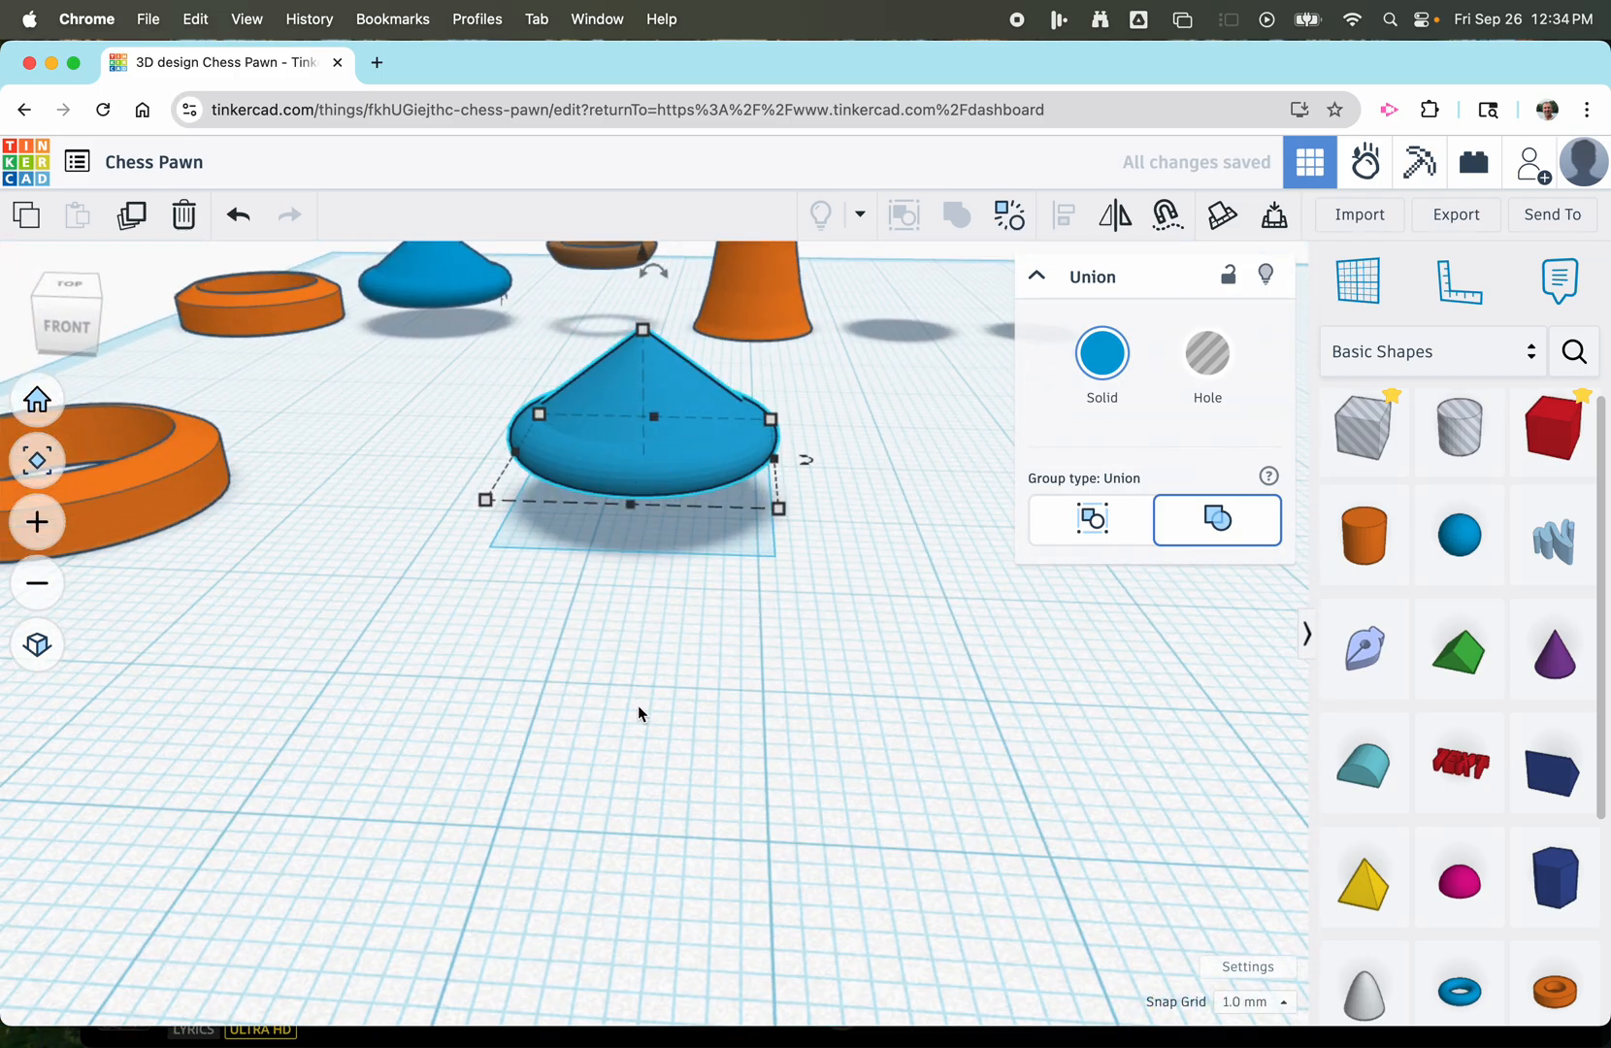
scroll(638, 709, "down", 4)
scroll(844, 607, "down", 3)
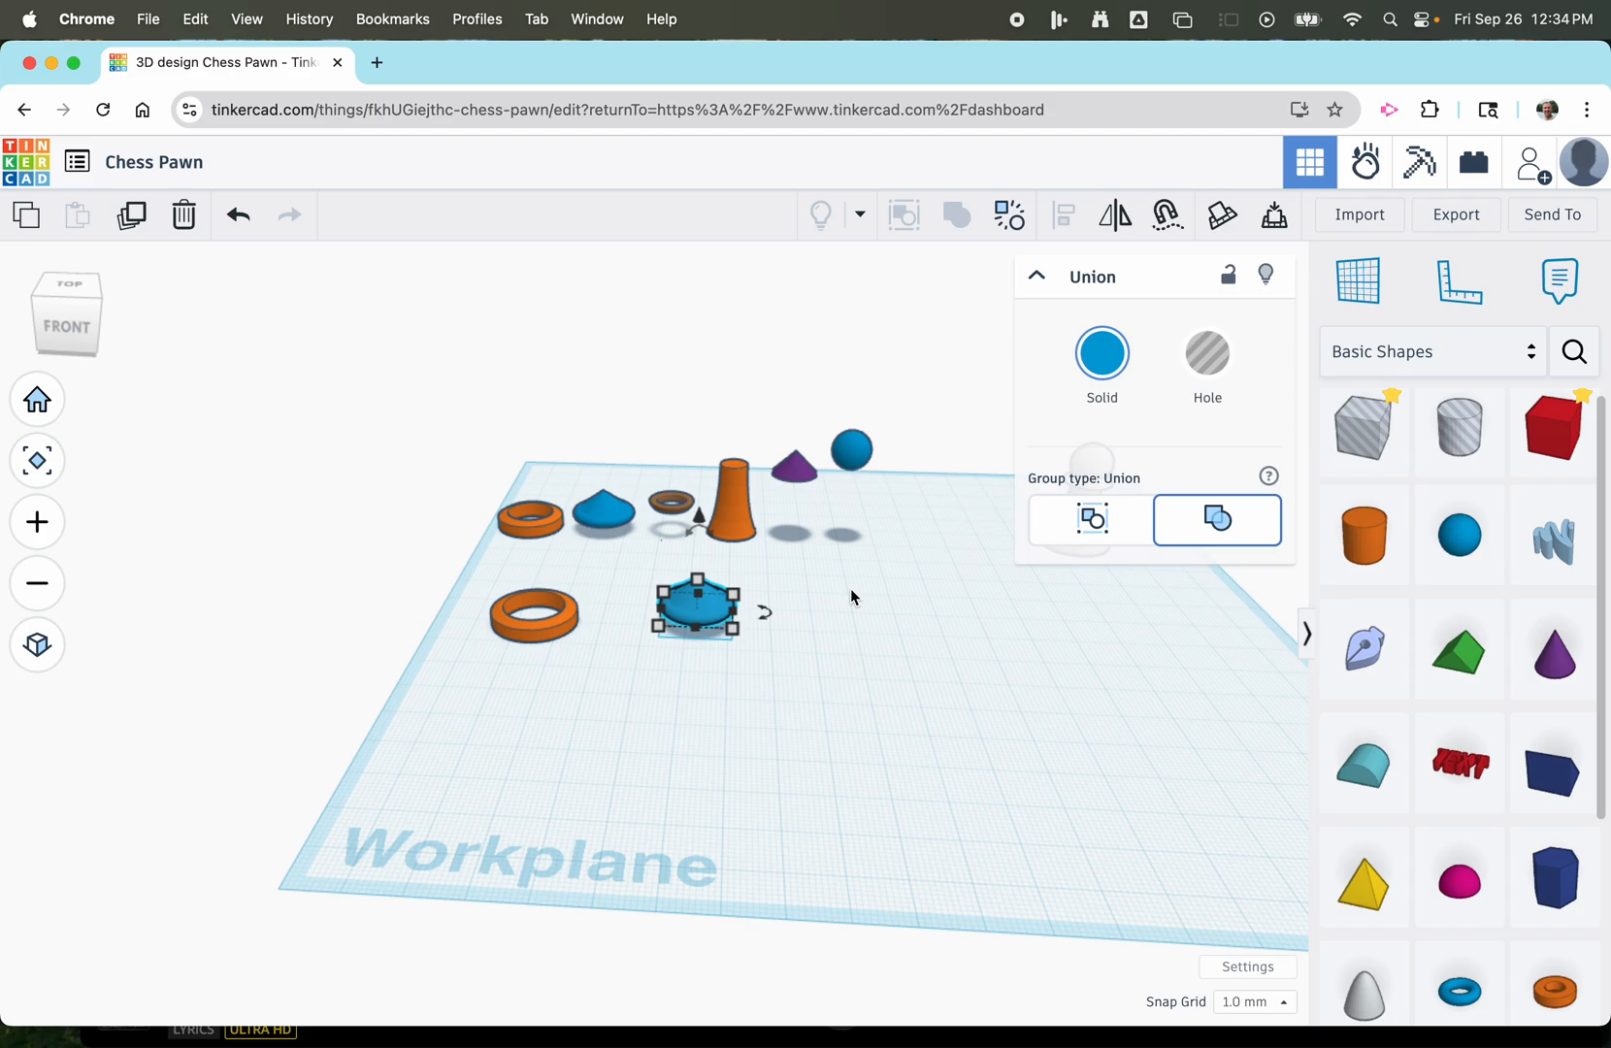
scroll(849, 597, "up", 3)
left_click(1036, 277)
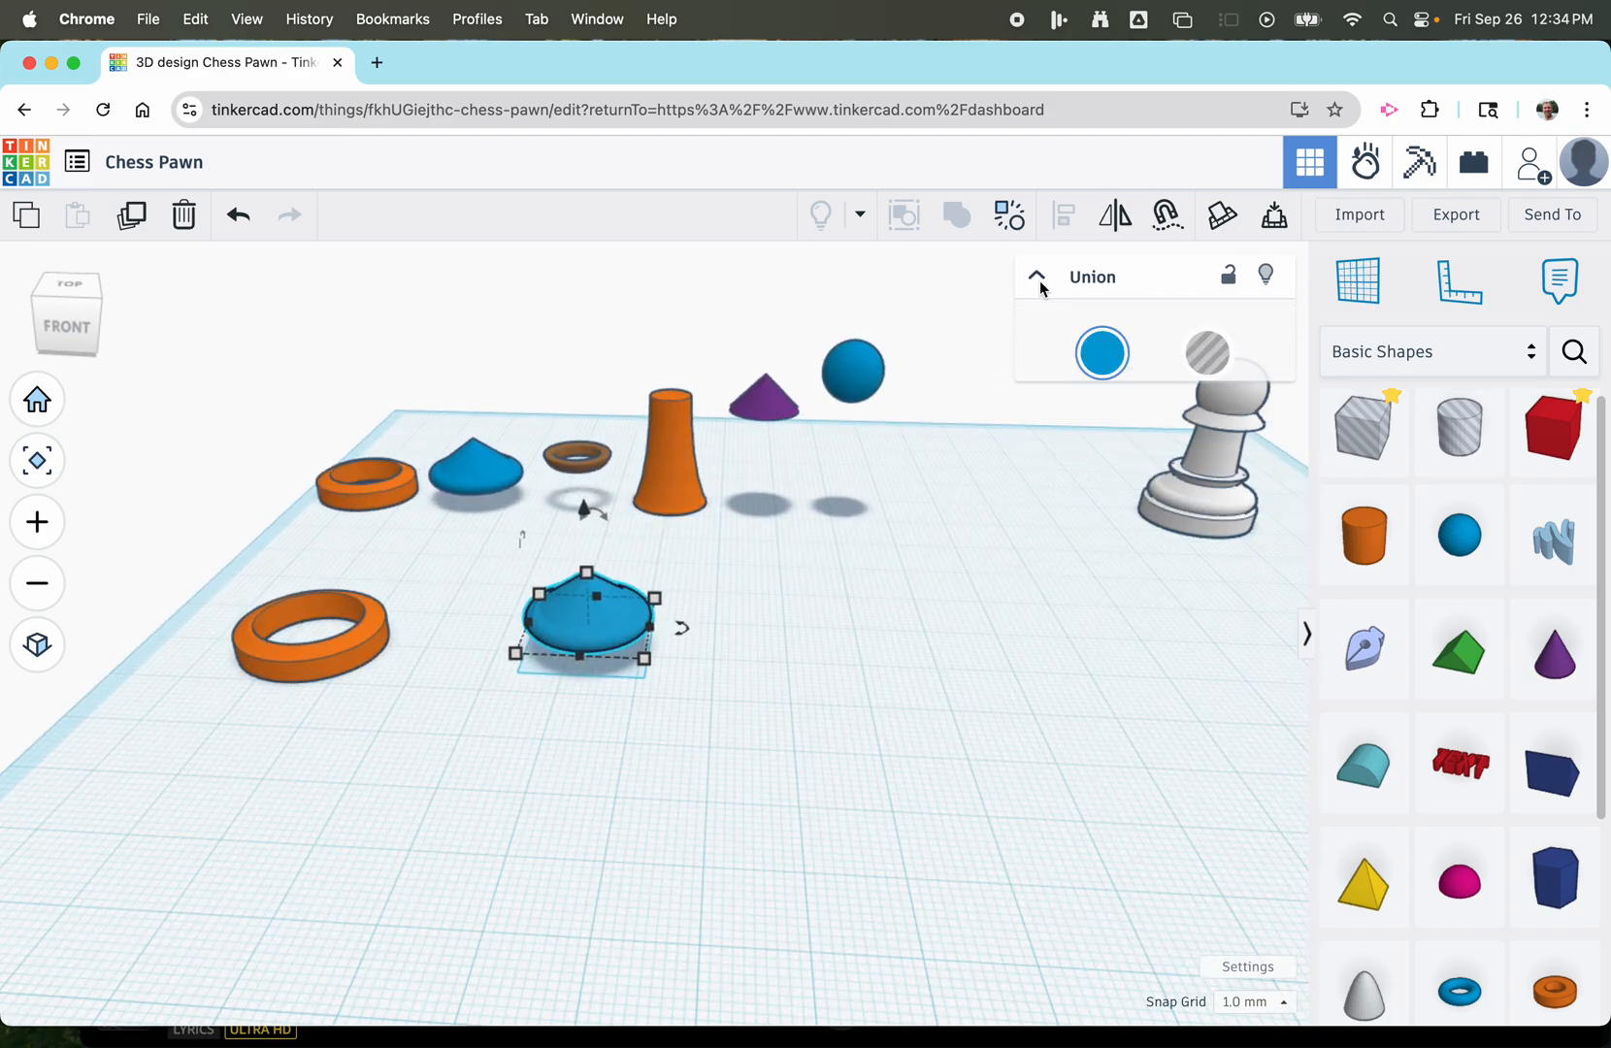
scroll(1122, 529, "up", 5)
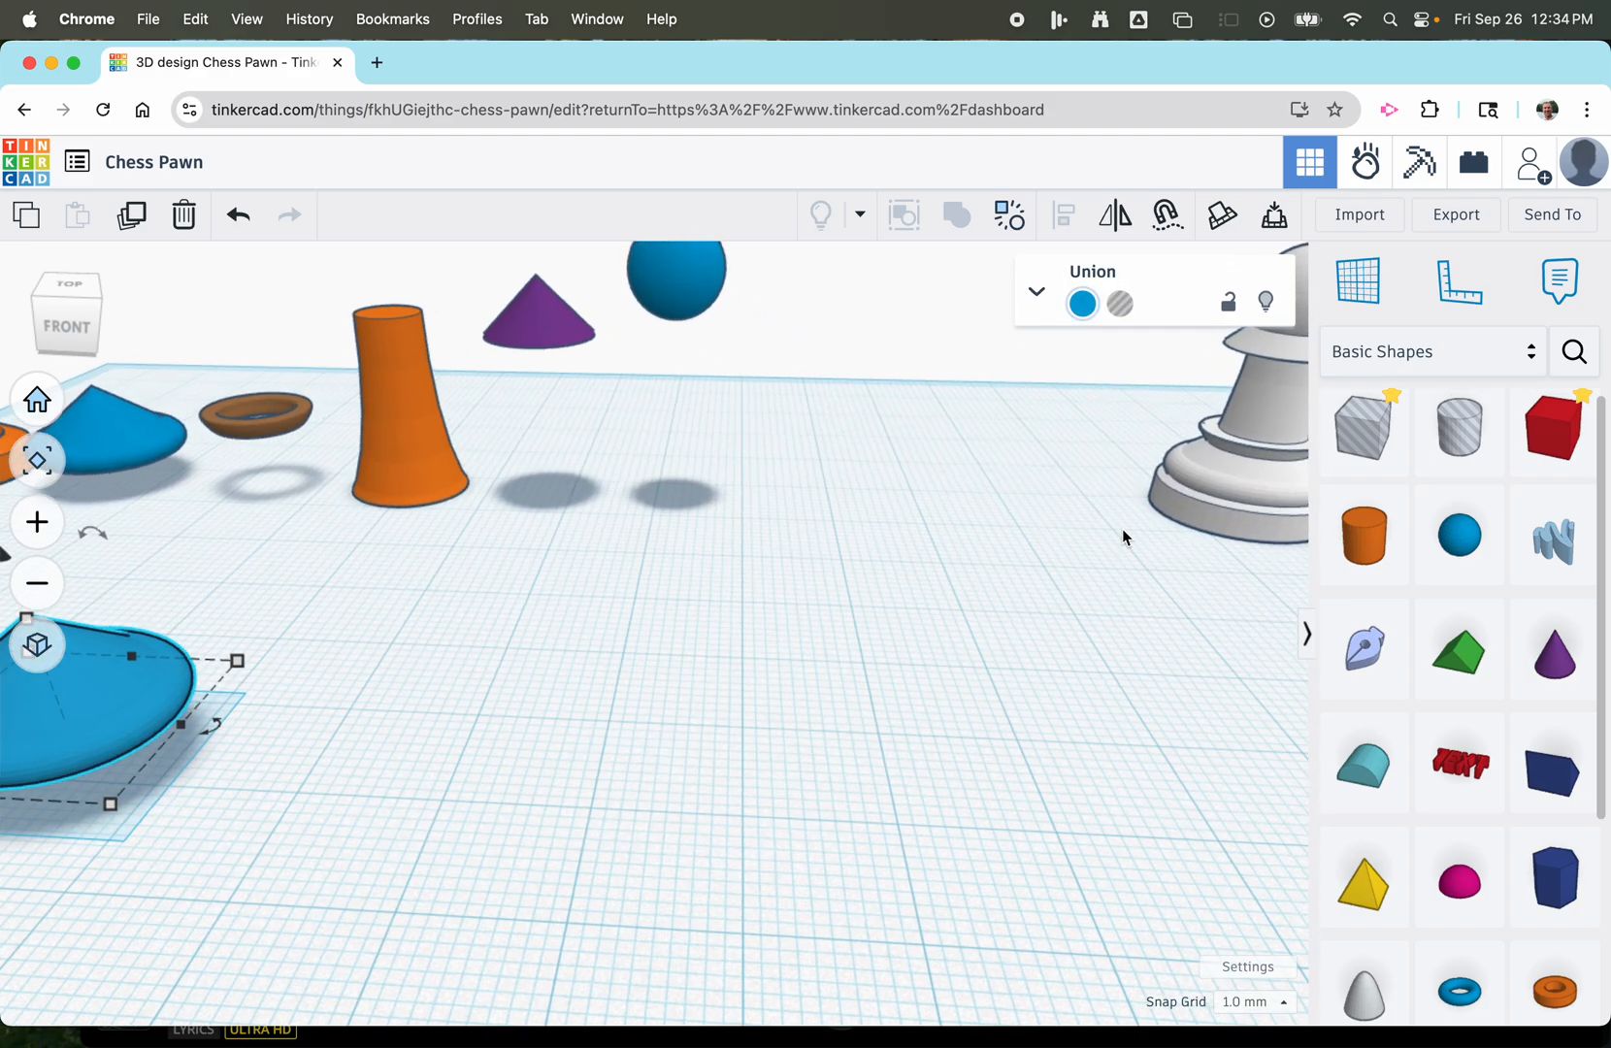
scroll(1123, 536, "up", 1)
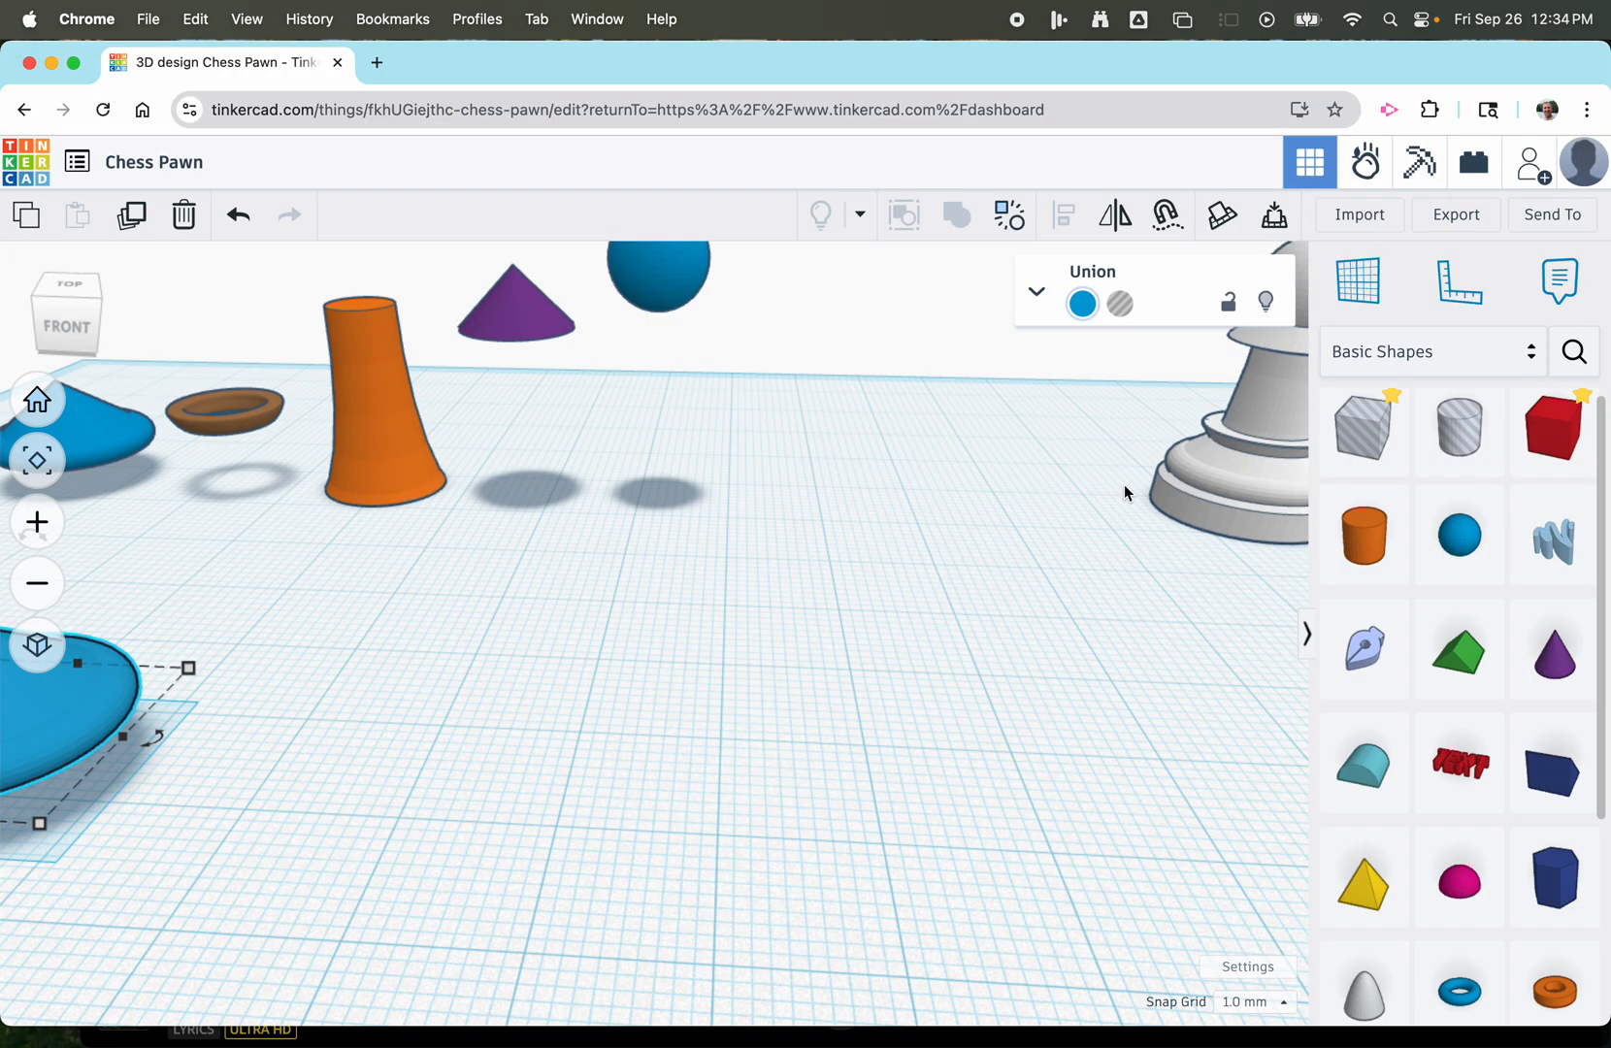
scroll(1125, 493, "down", 4)
scroll(1162, 481, "up", 2)
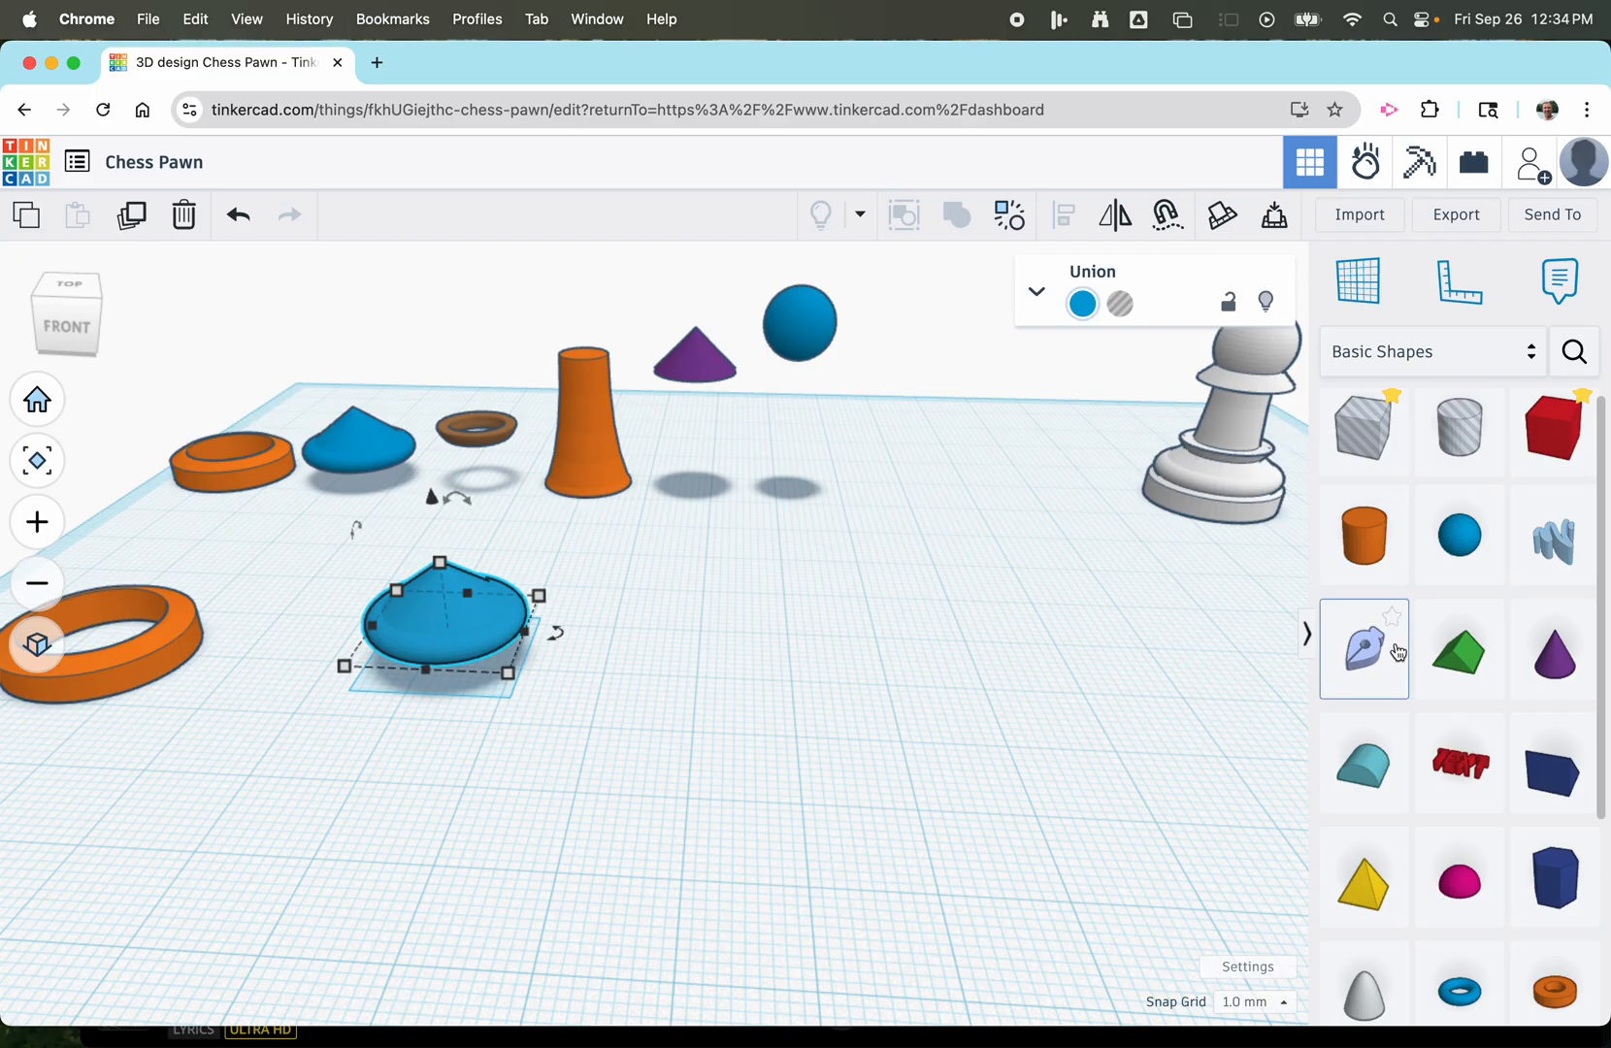
Add a ring from the basic shapes to the workplane beside the blue torus-and-cone piece.
scroll(1412, 668, "down", 5)
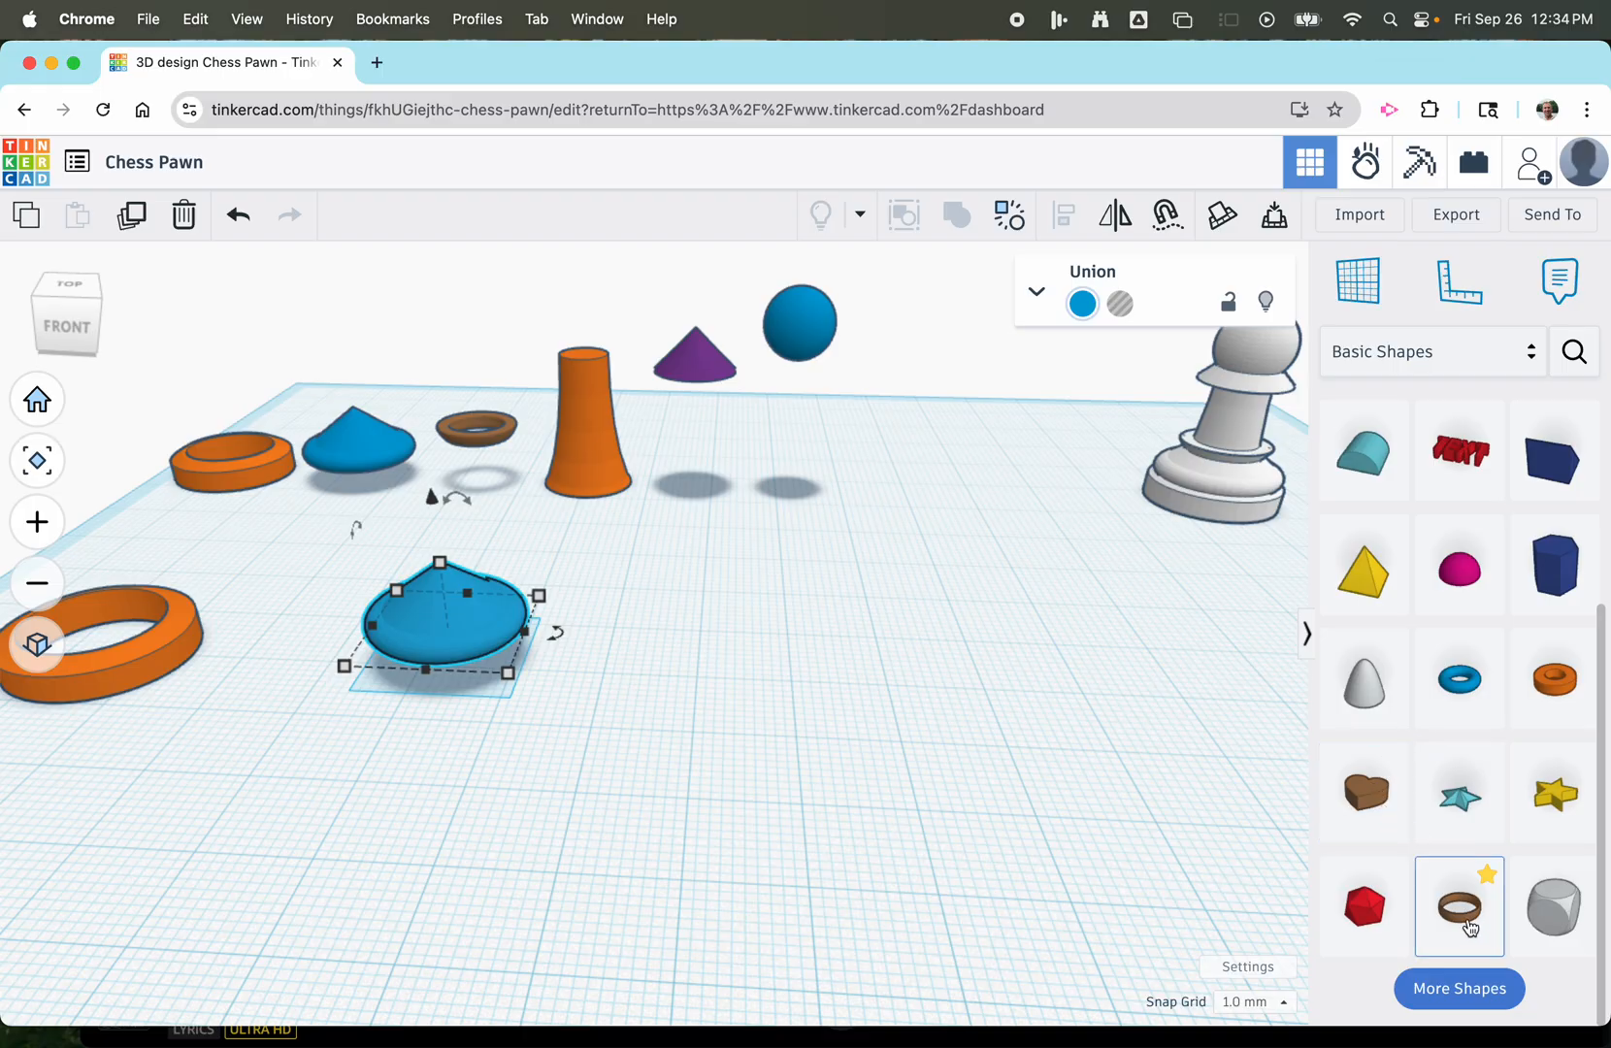
left_click(1465, 900)
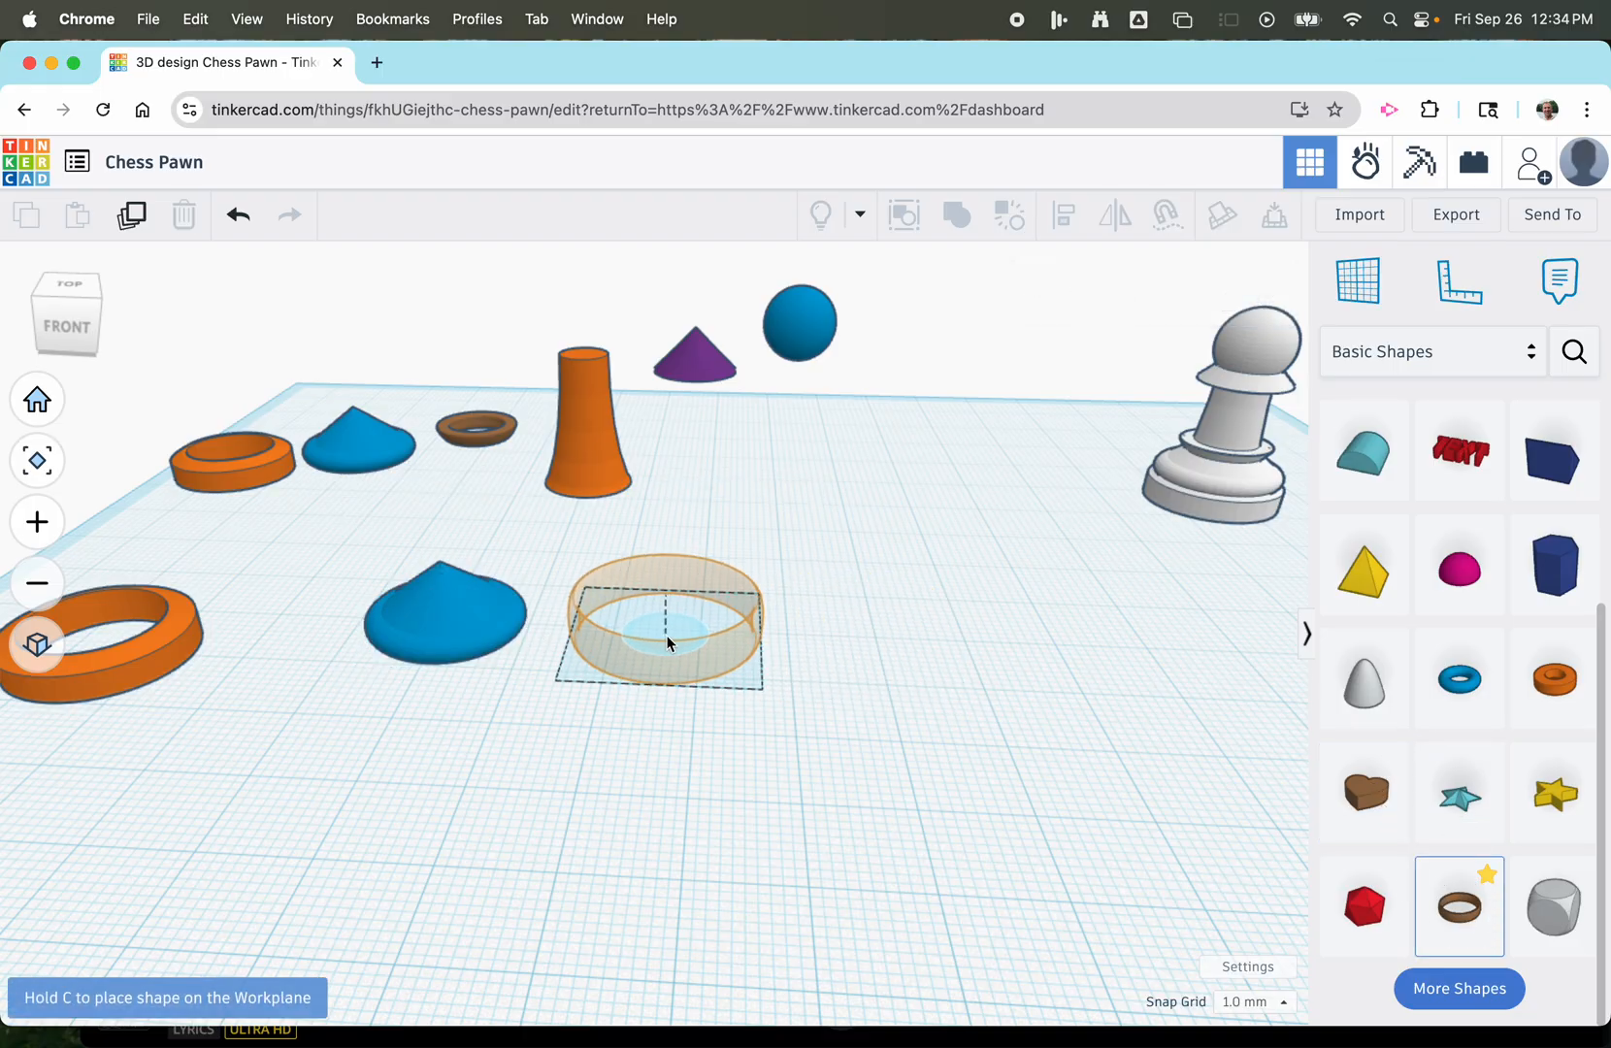
left_click(661, 641)
scroll(668, 606, "up", 3)
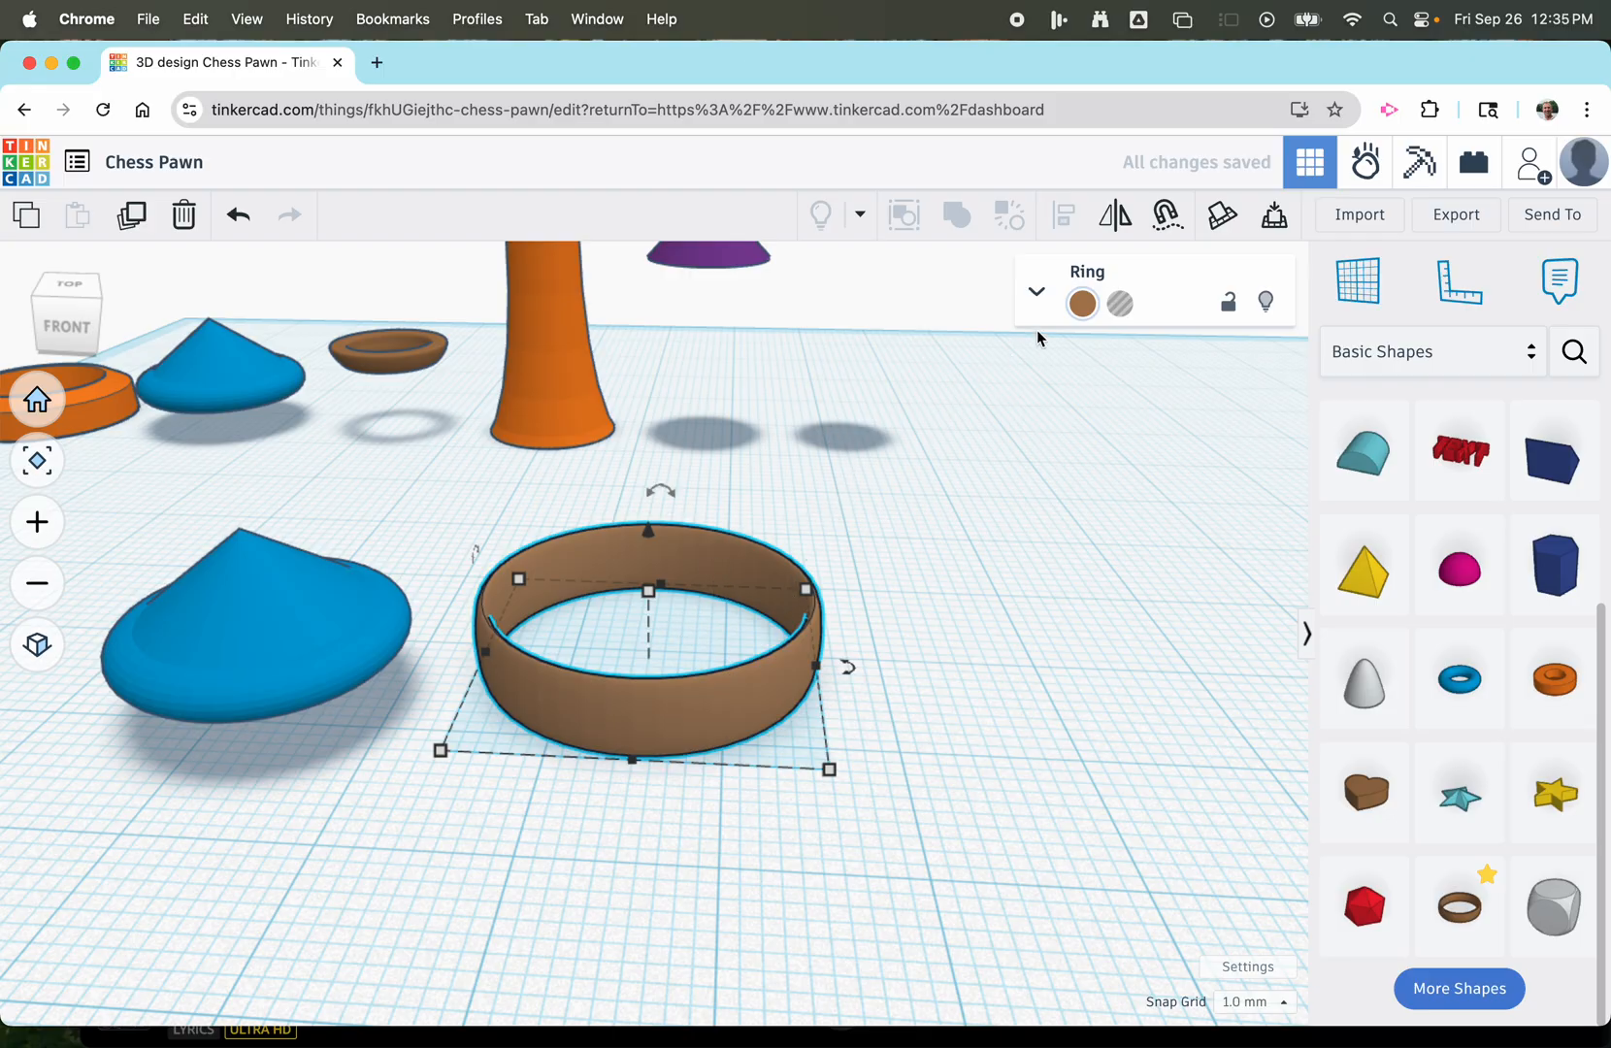
Reshape the ring's profile so its inner edge runs nearly vertically from the top of the profile grid to the bottom.
left_click(1036, 292)
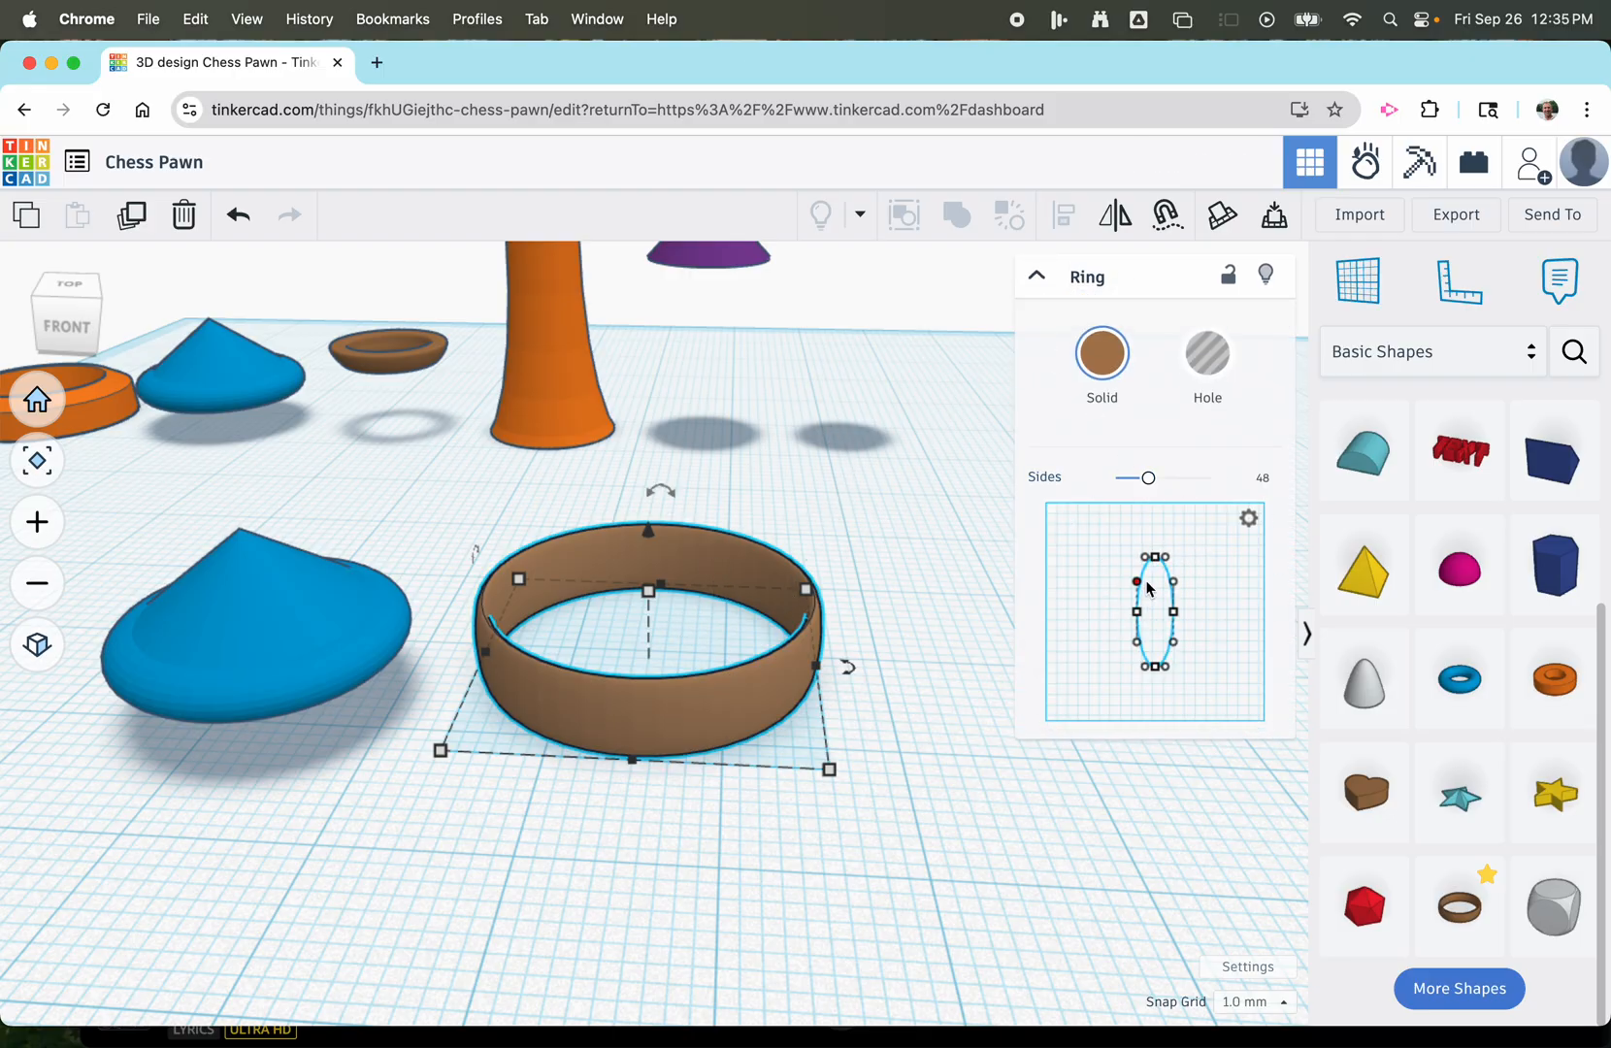
left_click_drag(1153, 568, 1063, 518)
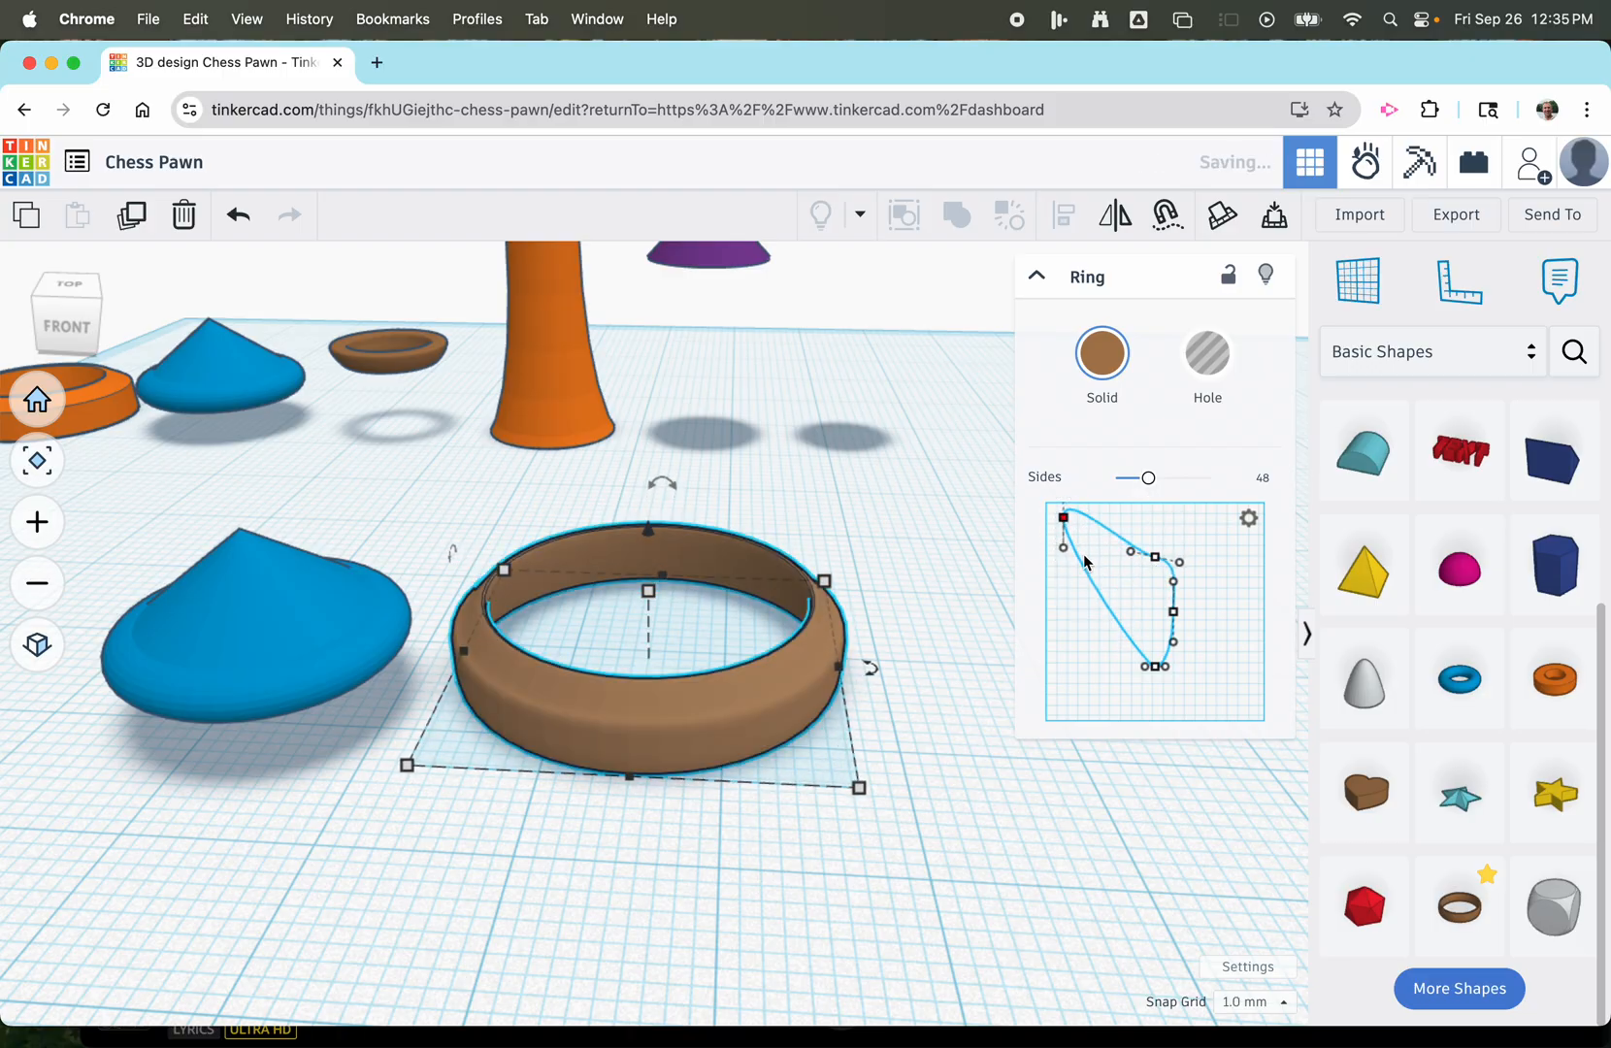
left_click_drag(1156, 669, 1072, 701)
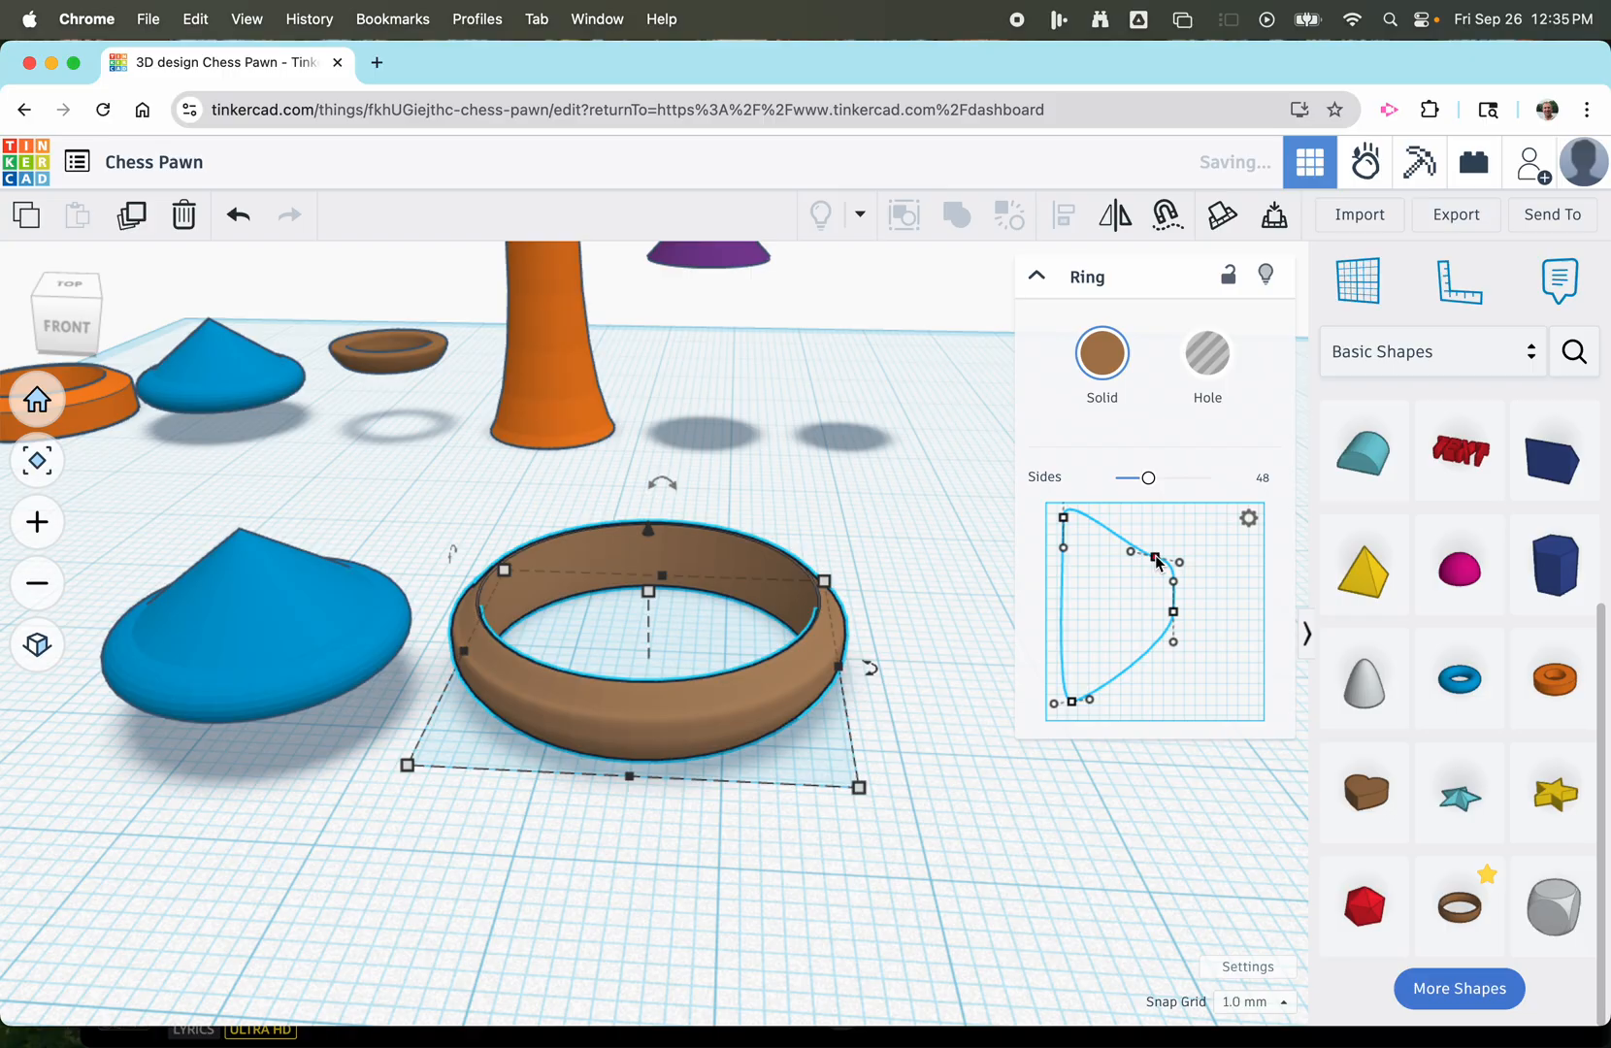
mouse_move(1067, 524)
left_mouse_down()
mouse_move(1065, 548)
mouse_move(1156, 563)
mouse_move(1176, 522)
mouse_move(1067, 551)
mouse_move(1060, 530)
left_mouse_up()
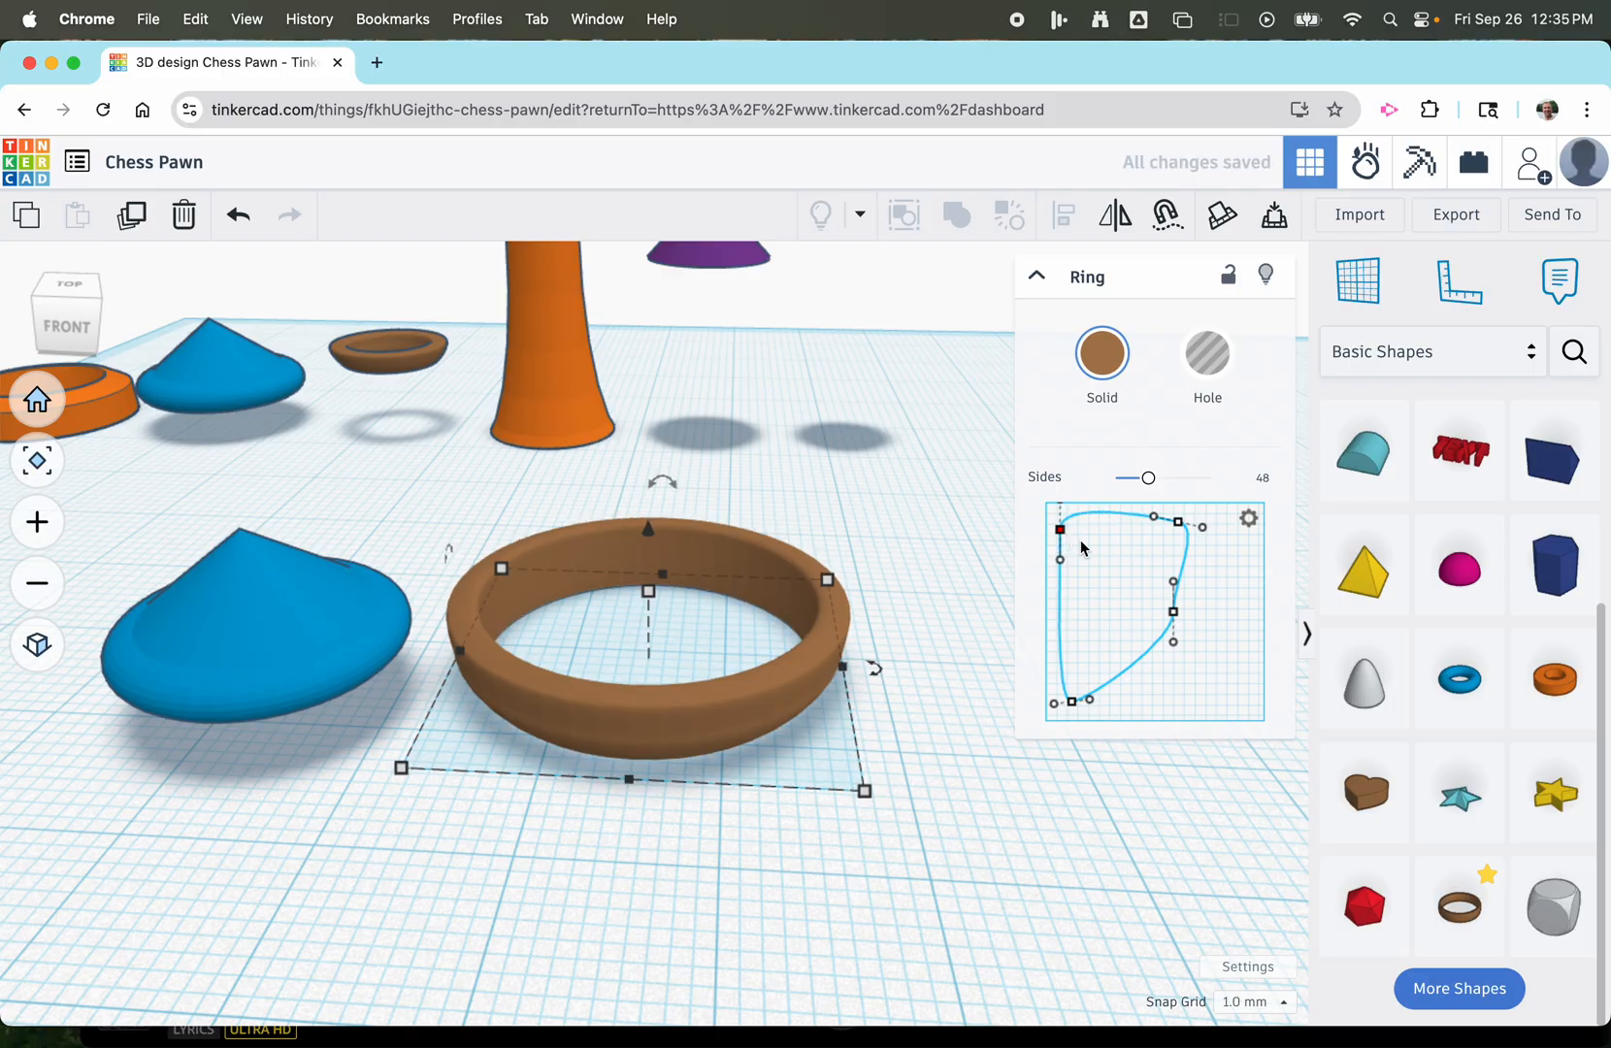
Move the profile's outer points and handles to form a wide, nearly flat top with an outer side slanting in to a narrow base.
left_click_drag(1178, 622, 1167, 660)
left_click_drag(1219, 594, 1204, 589)
left_click_drag(1178, 521, 1218, 594)
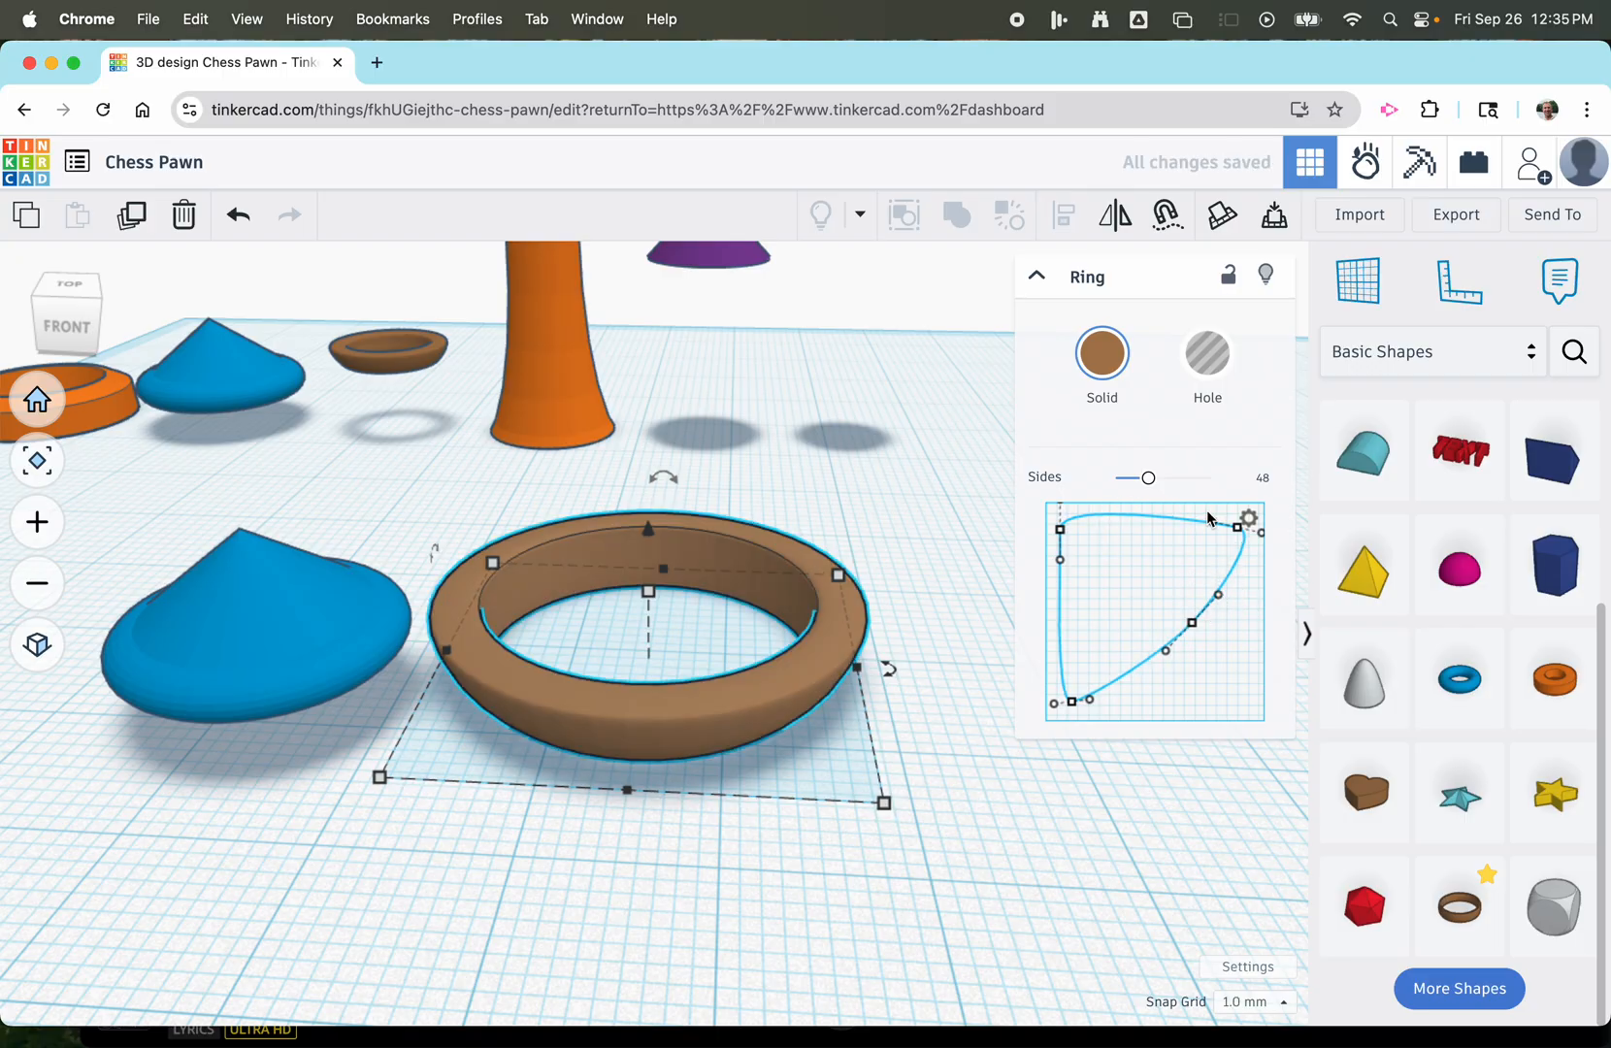
left_click_drag(1237, 532, 1239, 542)
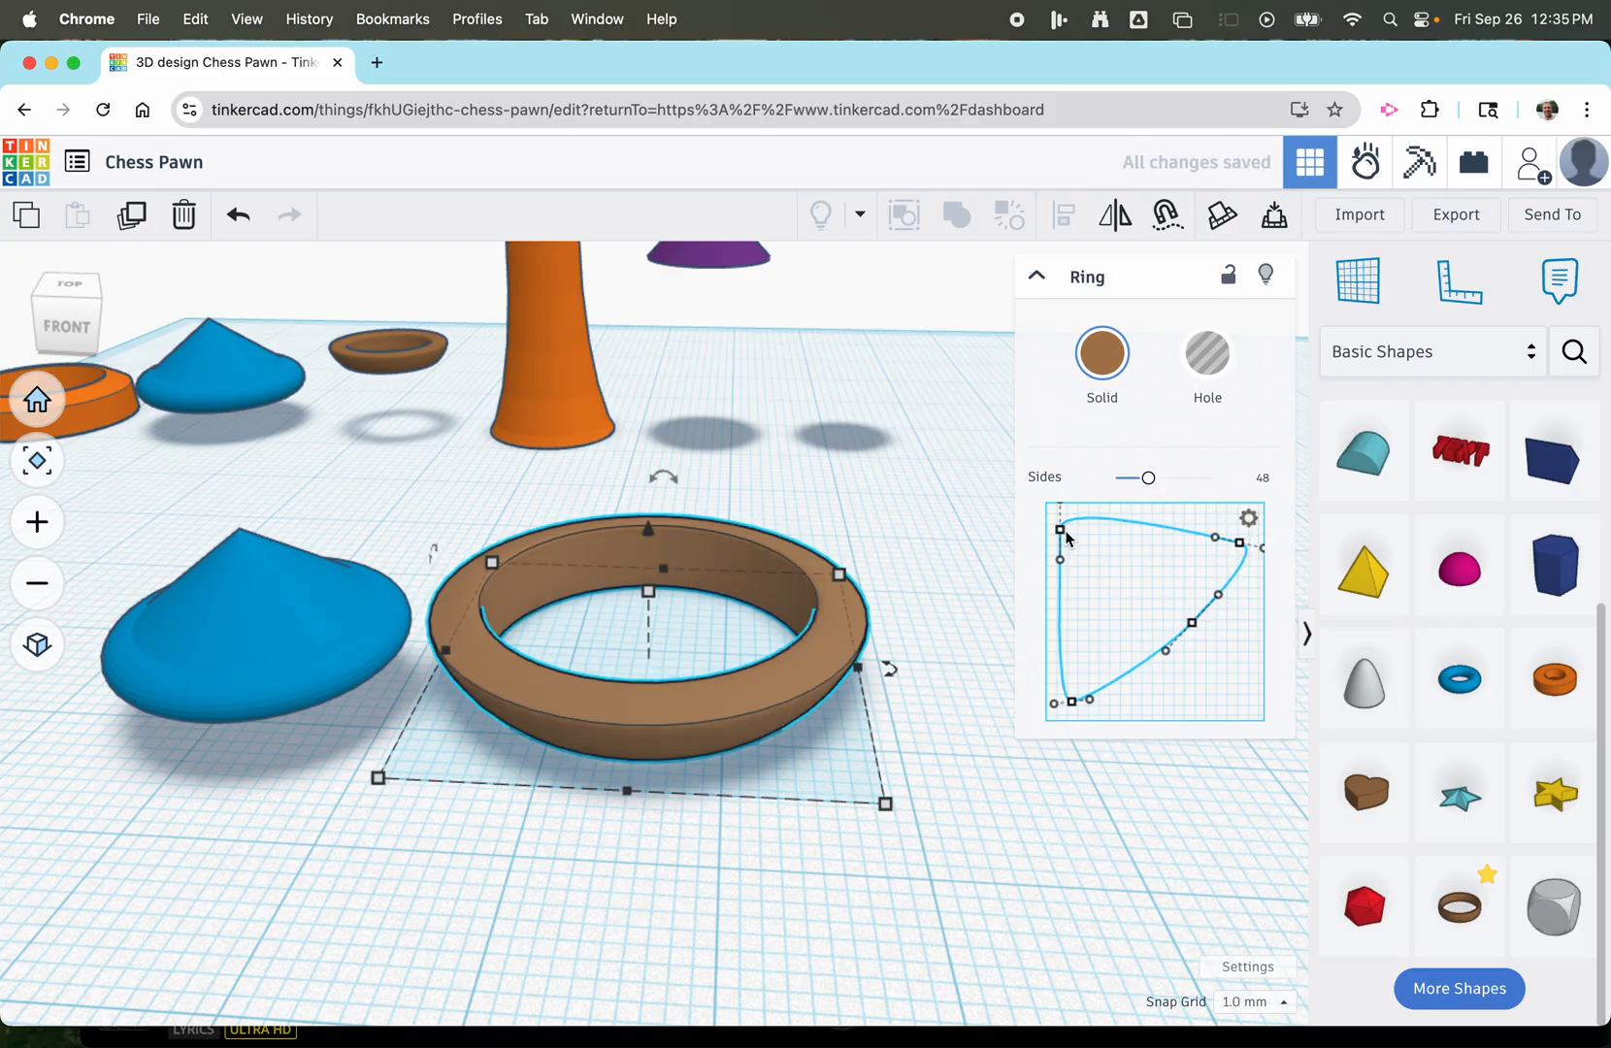
left_click_drag(1061, 528, 1060, 515)
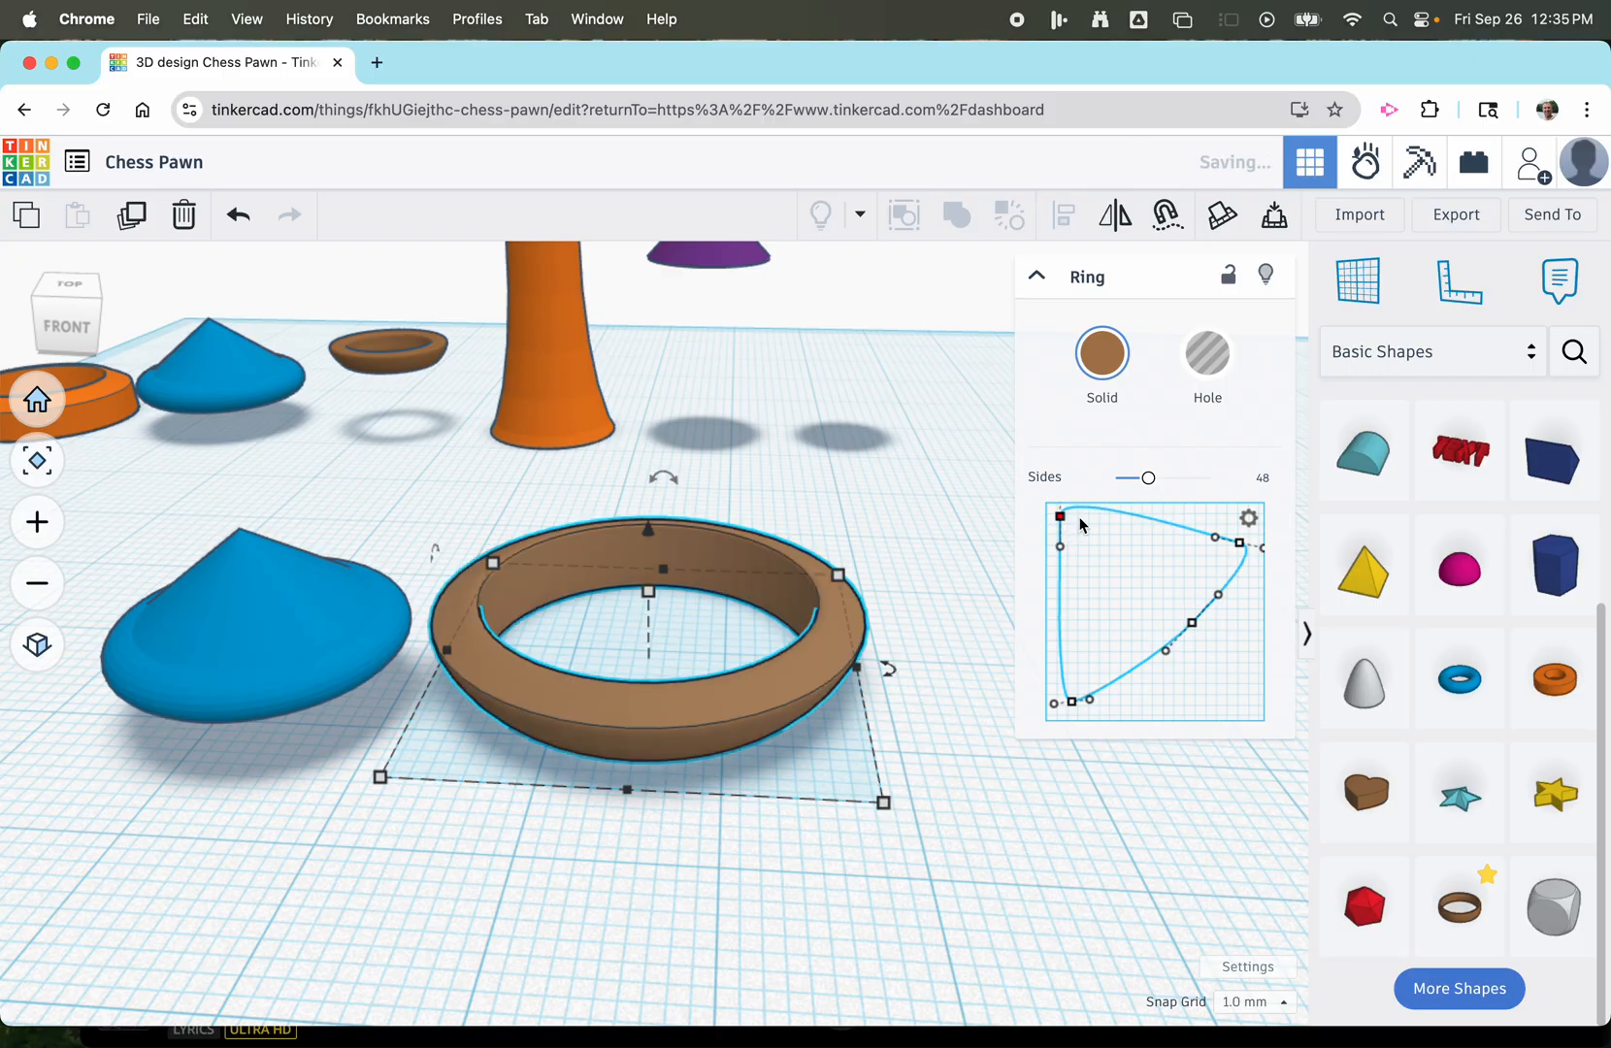
mouse_move(1216, 545)
left_mouse_down()
mouse_move(1264, 545)
mouse_move(1239, 522)
left_mouse_up()
left_click_drag(1101, 509, 1063, 535)
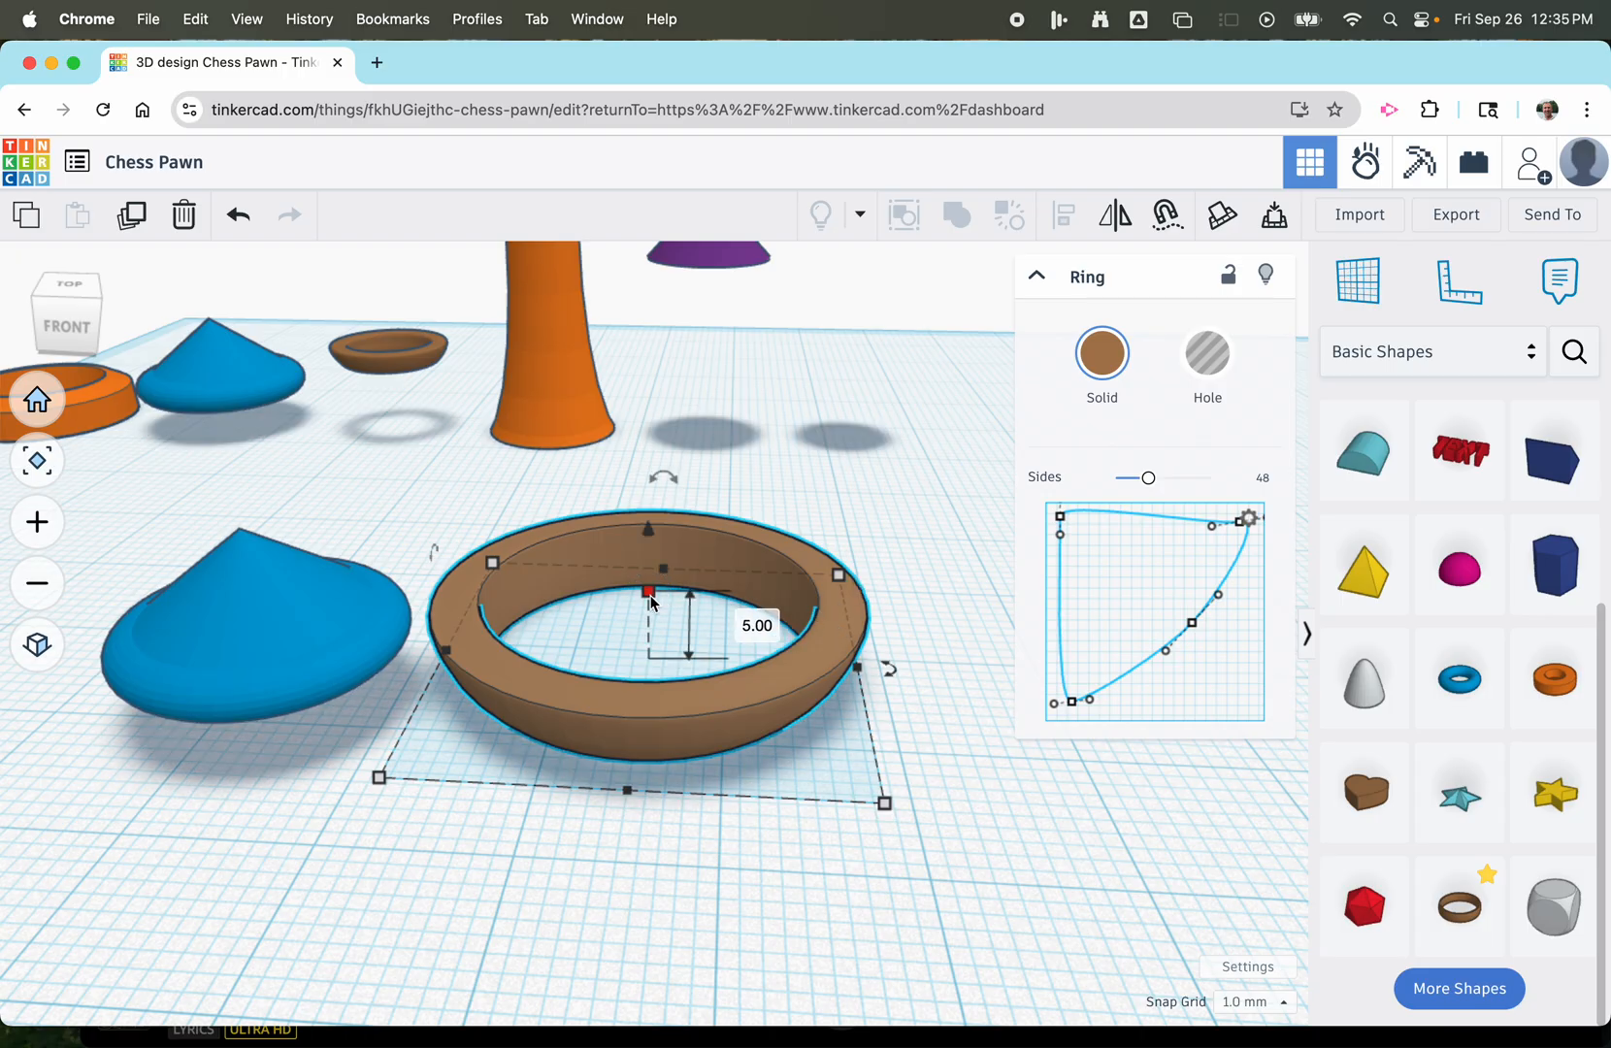
Resize the ring to 12 mm long, 12 mm wide and 2 mm high.
left_click(755, 626)
type("2")
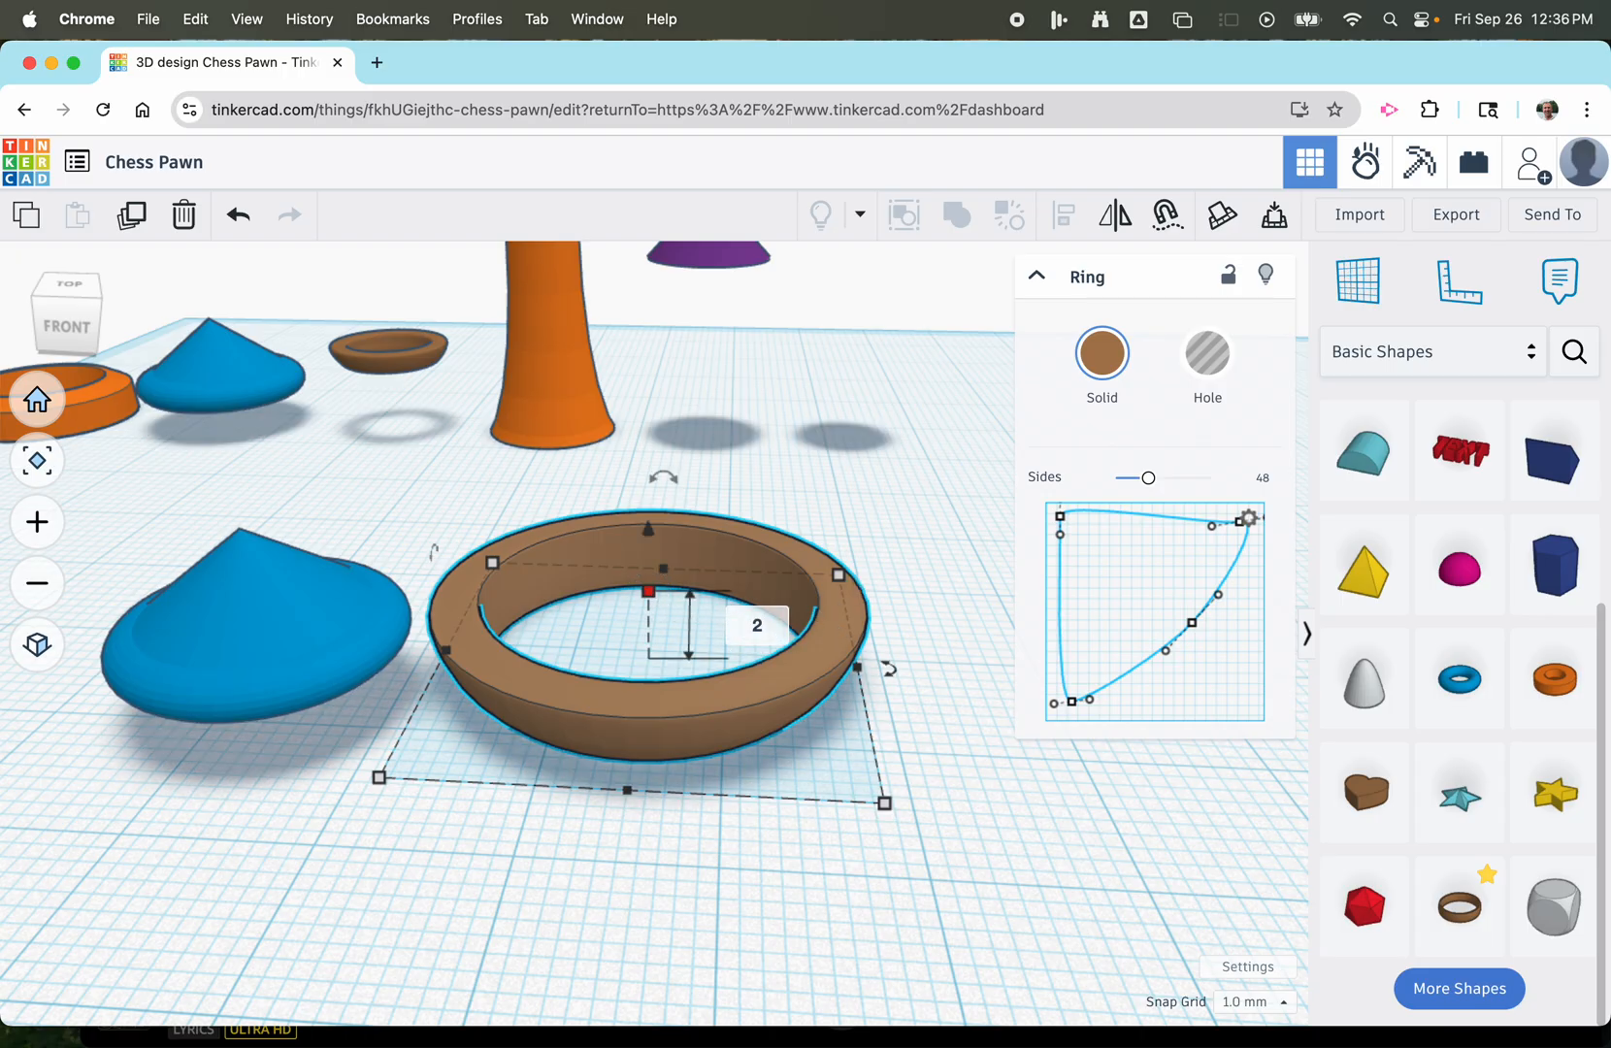
key("Return")
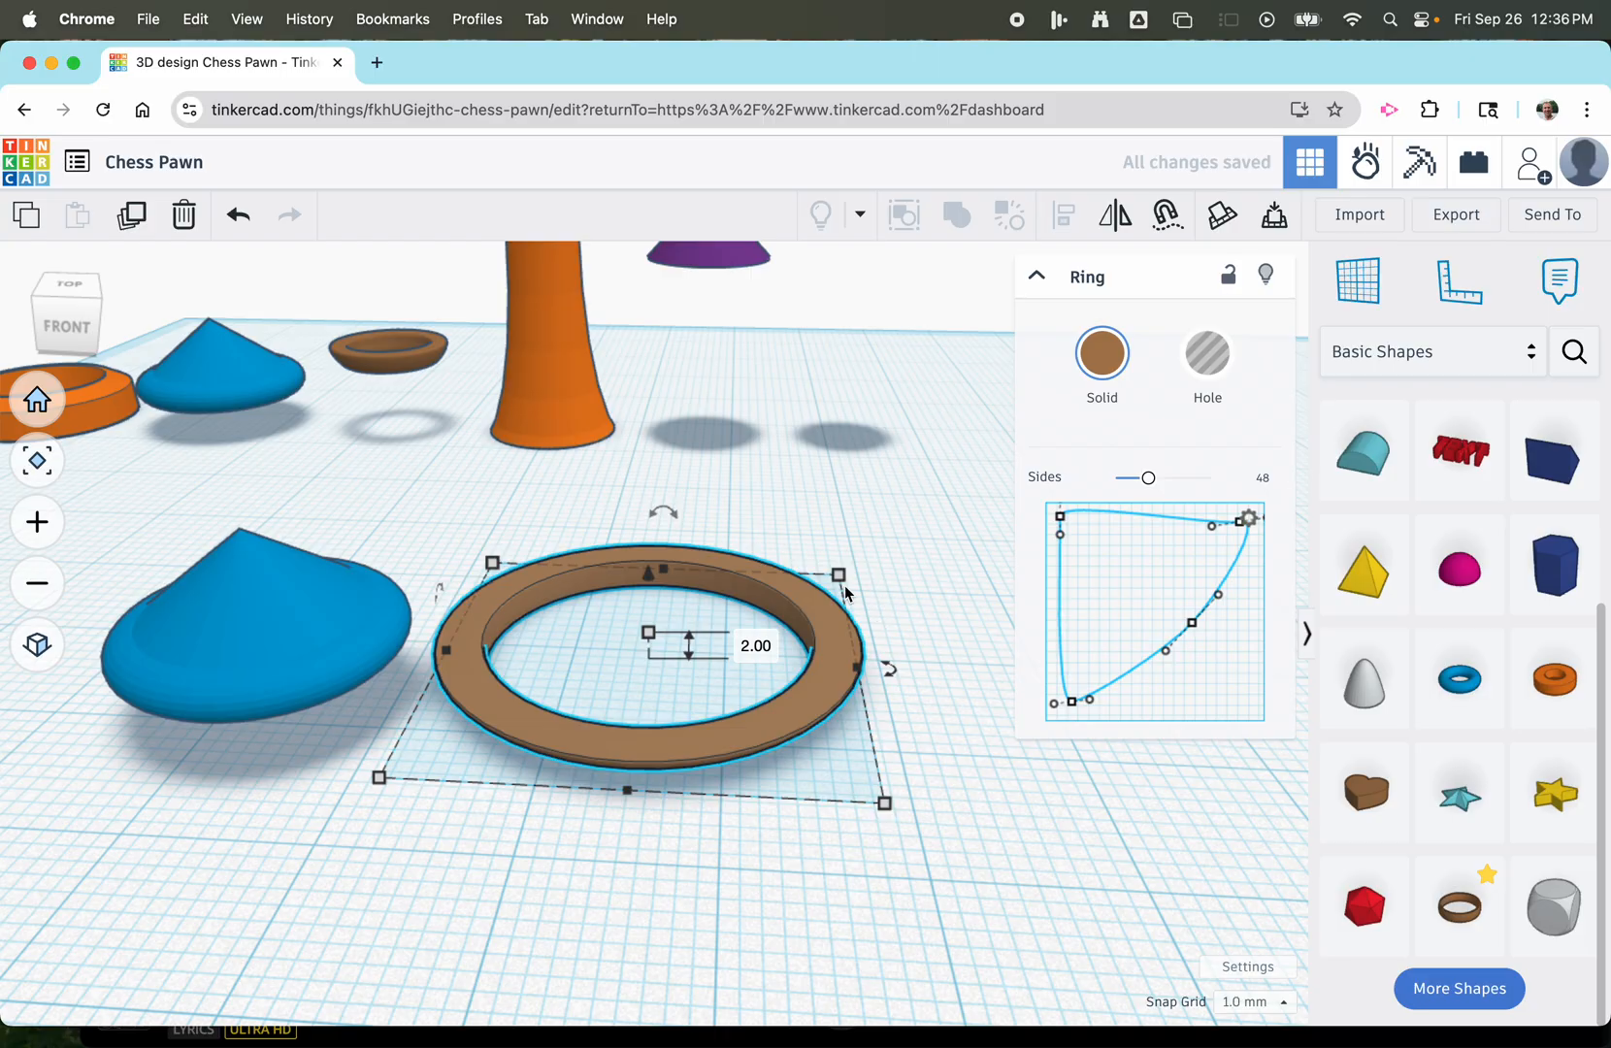
left_click(974, 669)
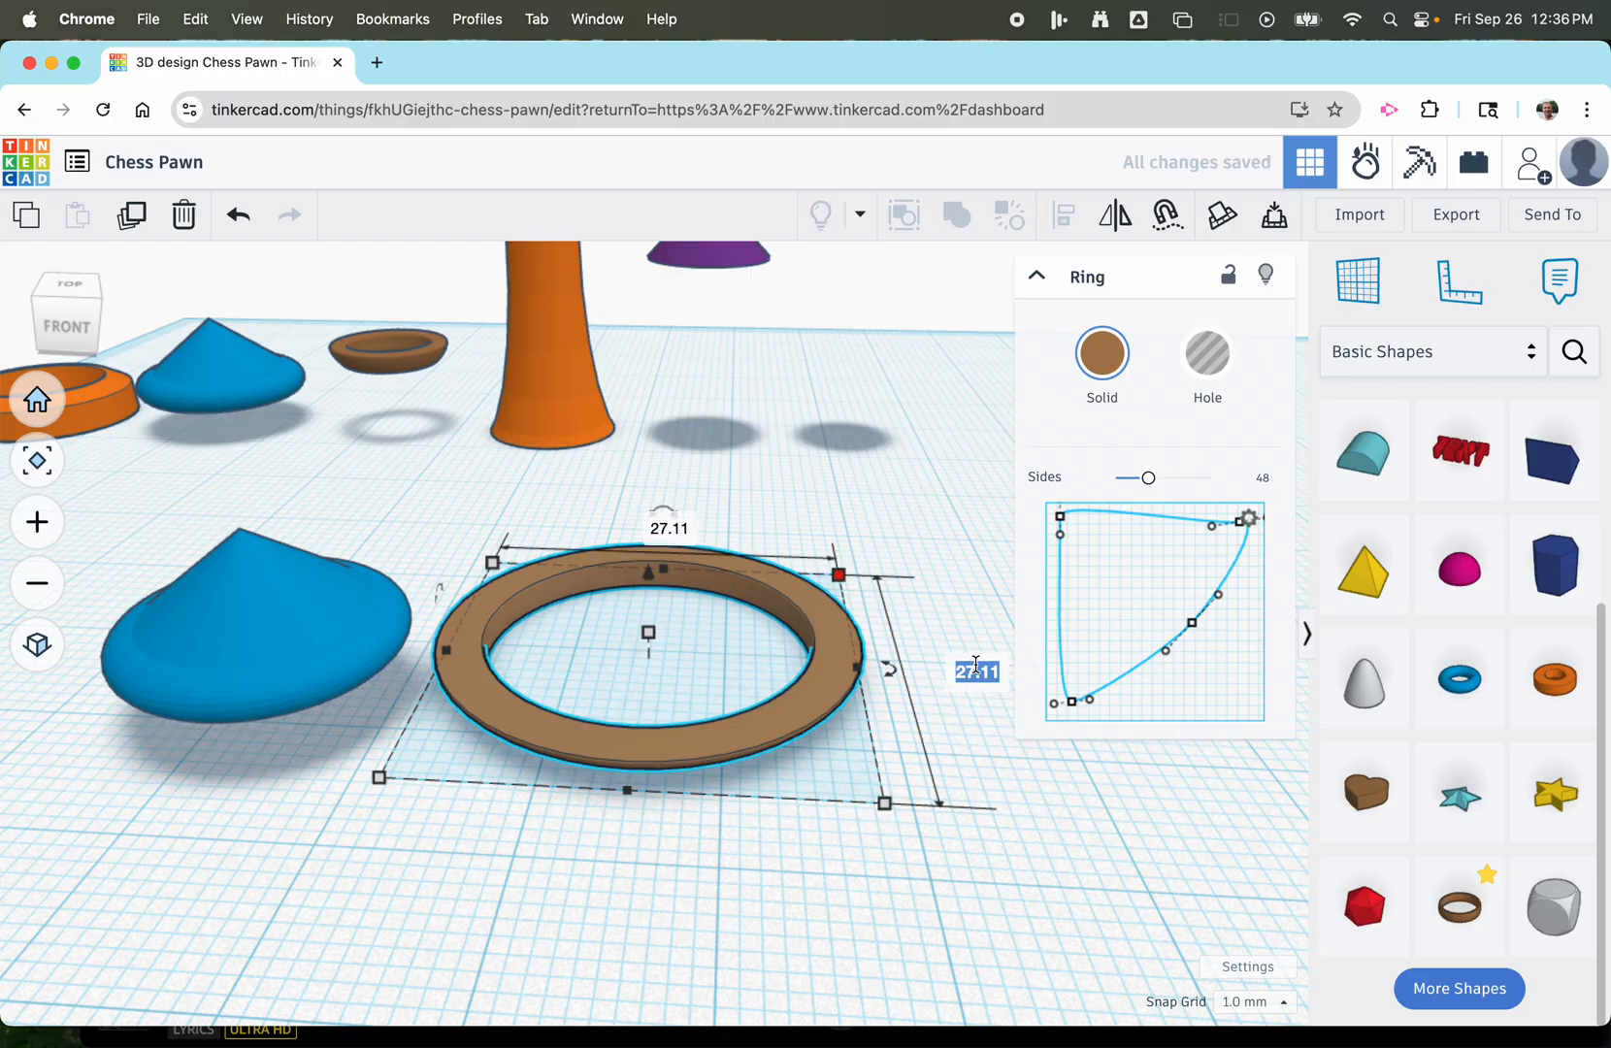
type("12")
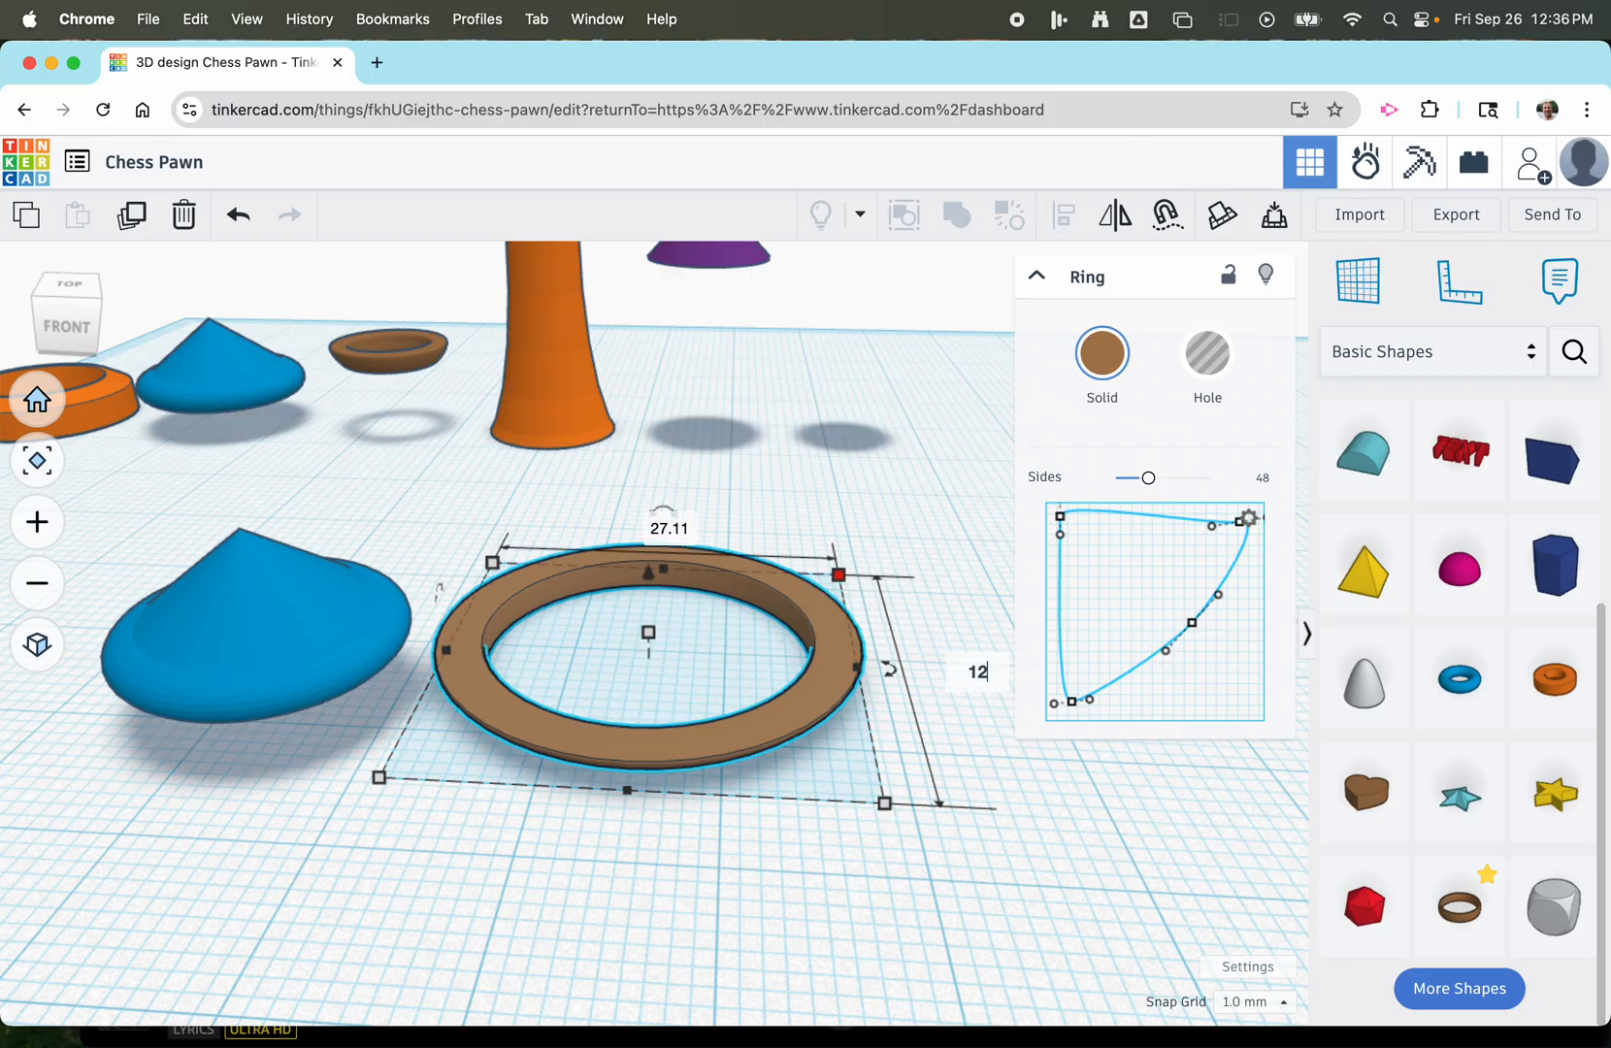
key("Tab")
type("1")
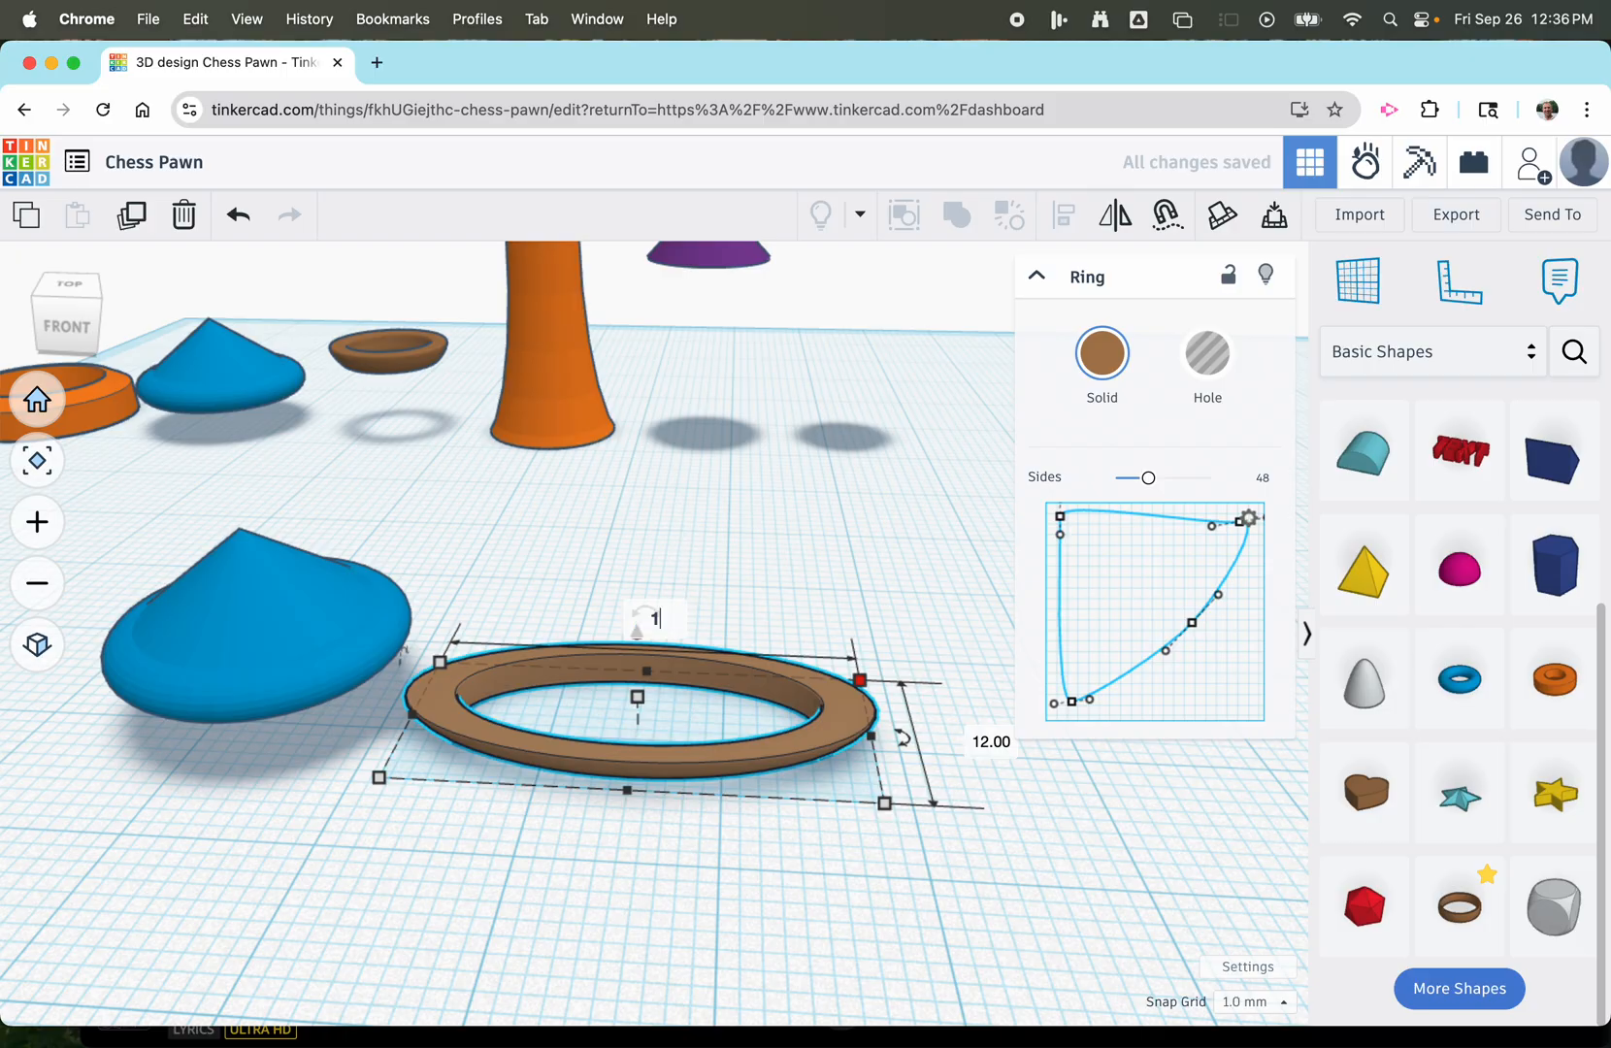
type("2")
key("Return")
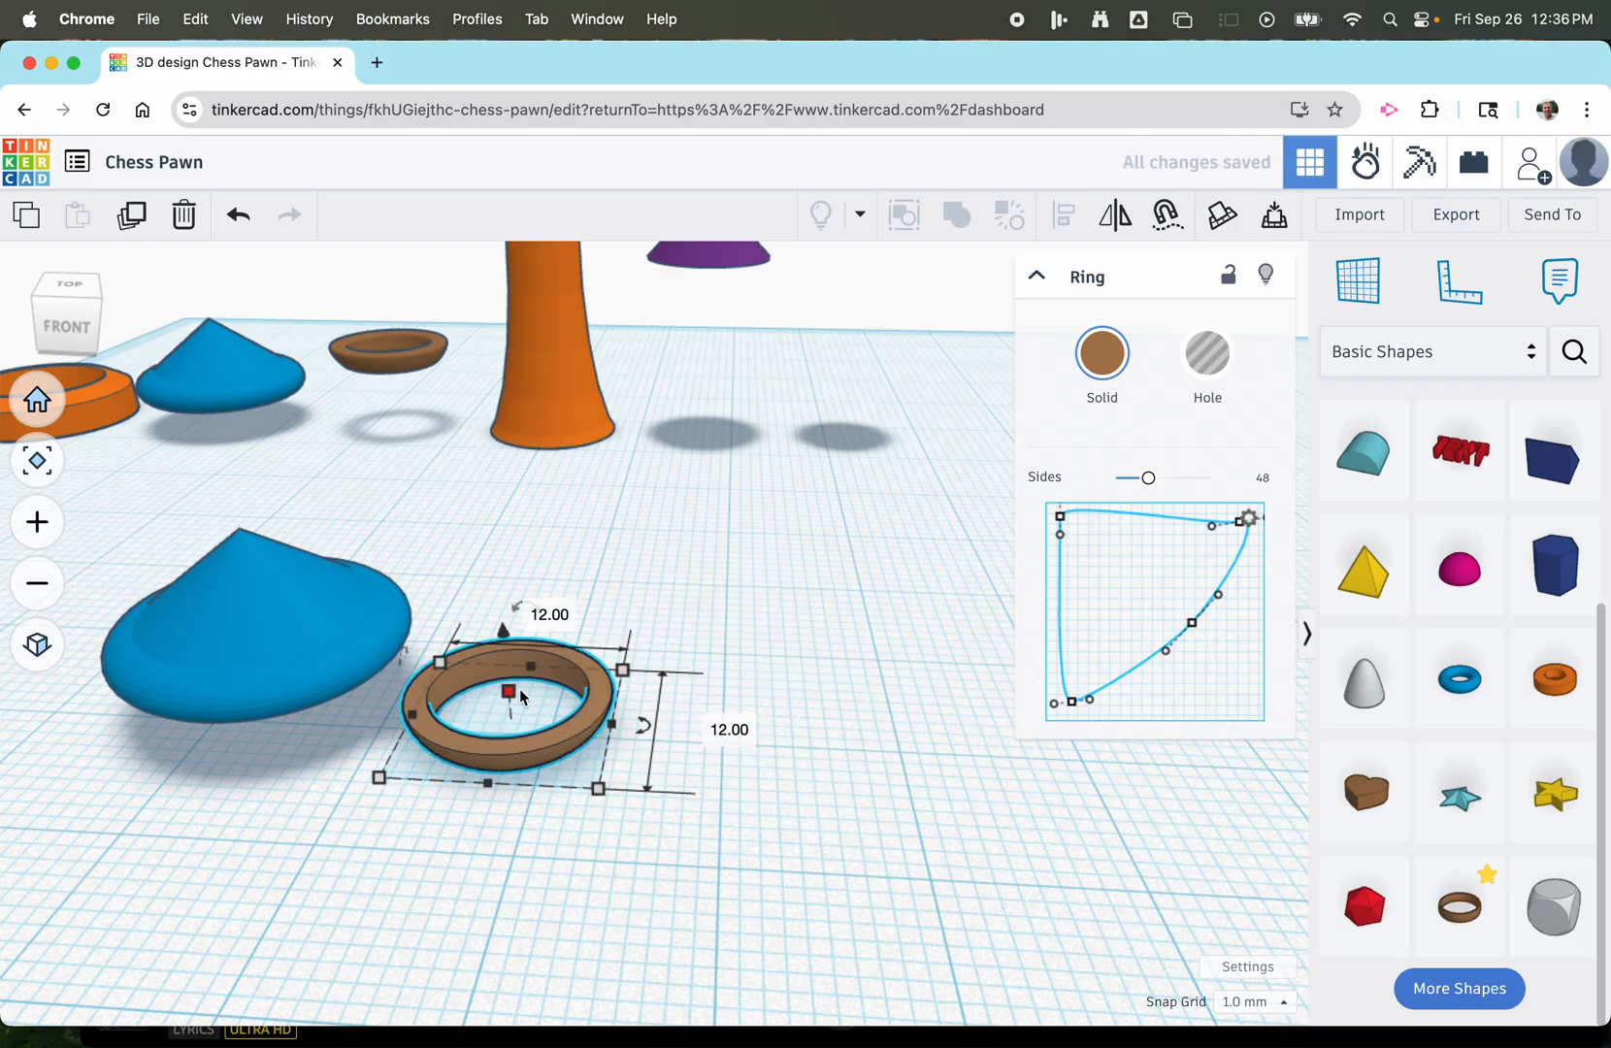
Raise the ring above the workplane and move it closer to the blue torus-and-cone piece.
left_click_drag(505, 629, 673, 499)
left_click(888, 572)
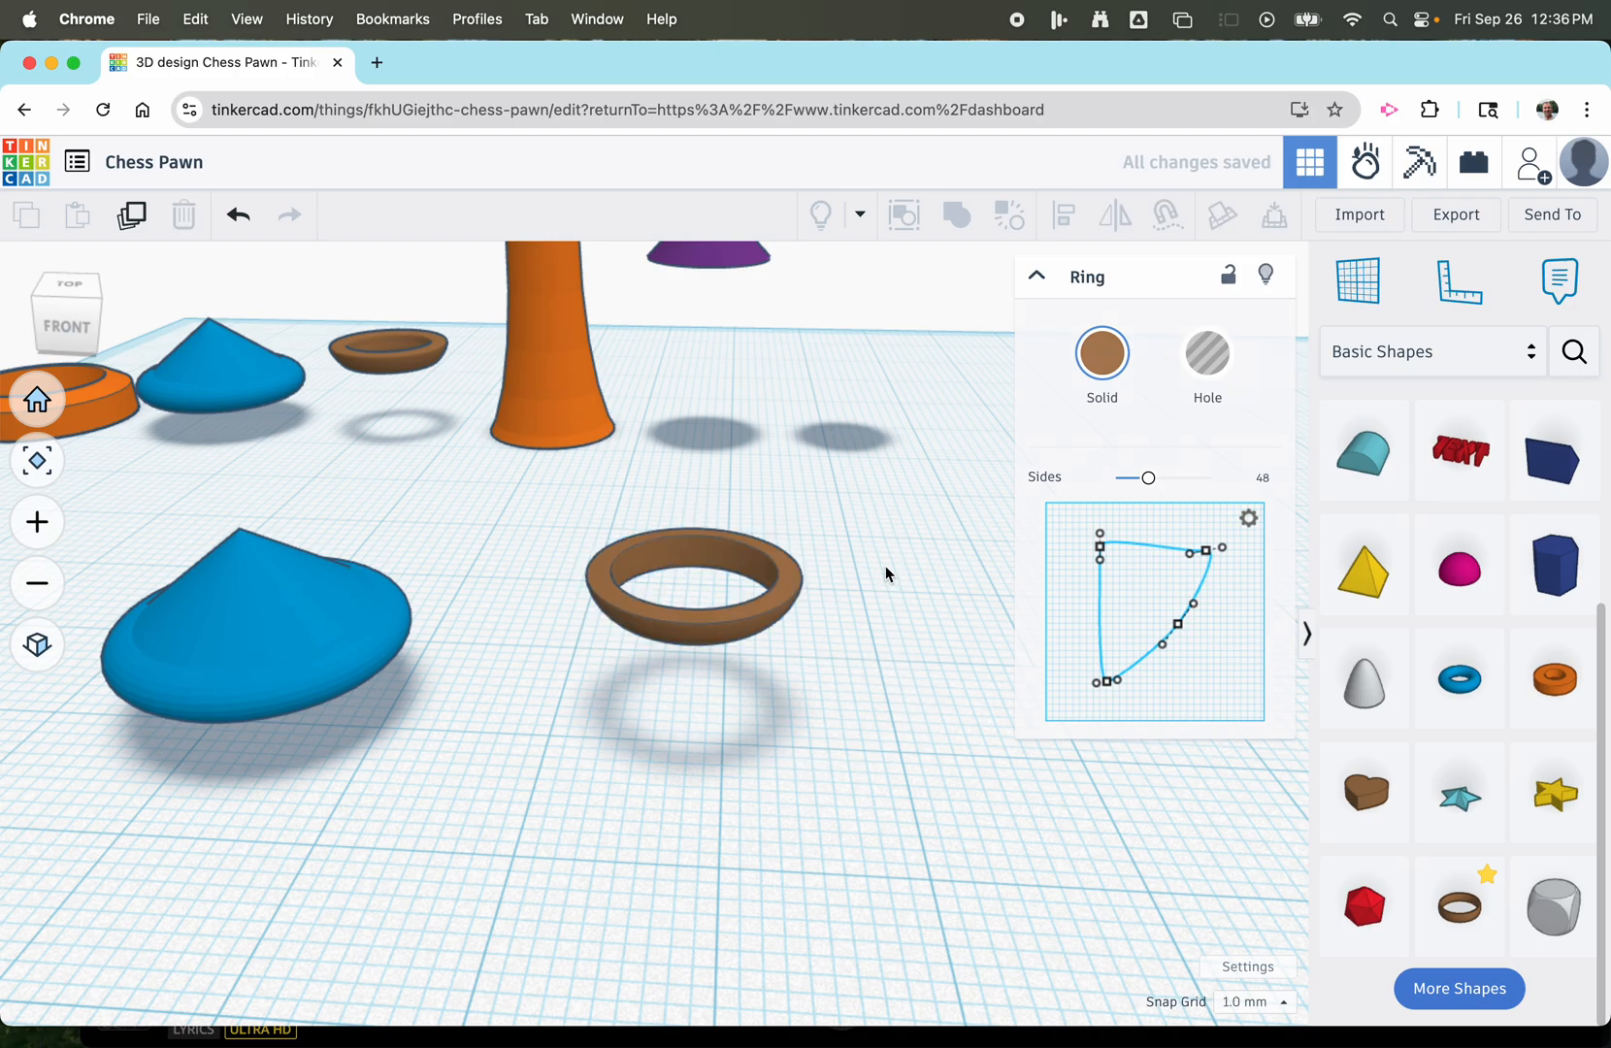
left_click_drag(793, 564, 640, 570)
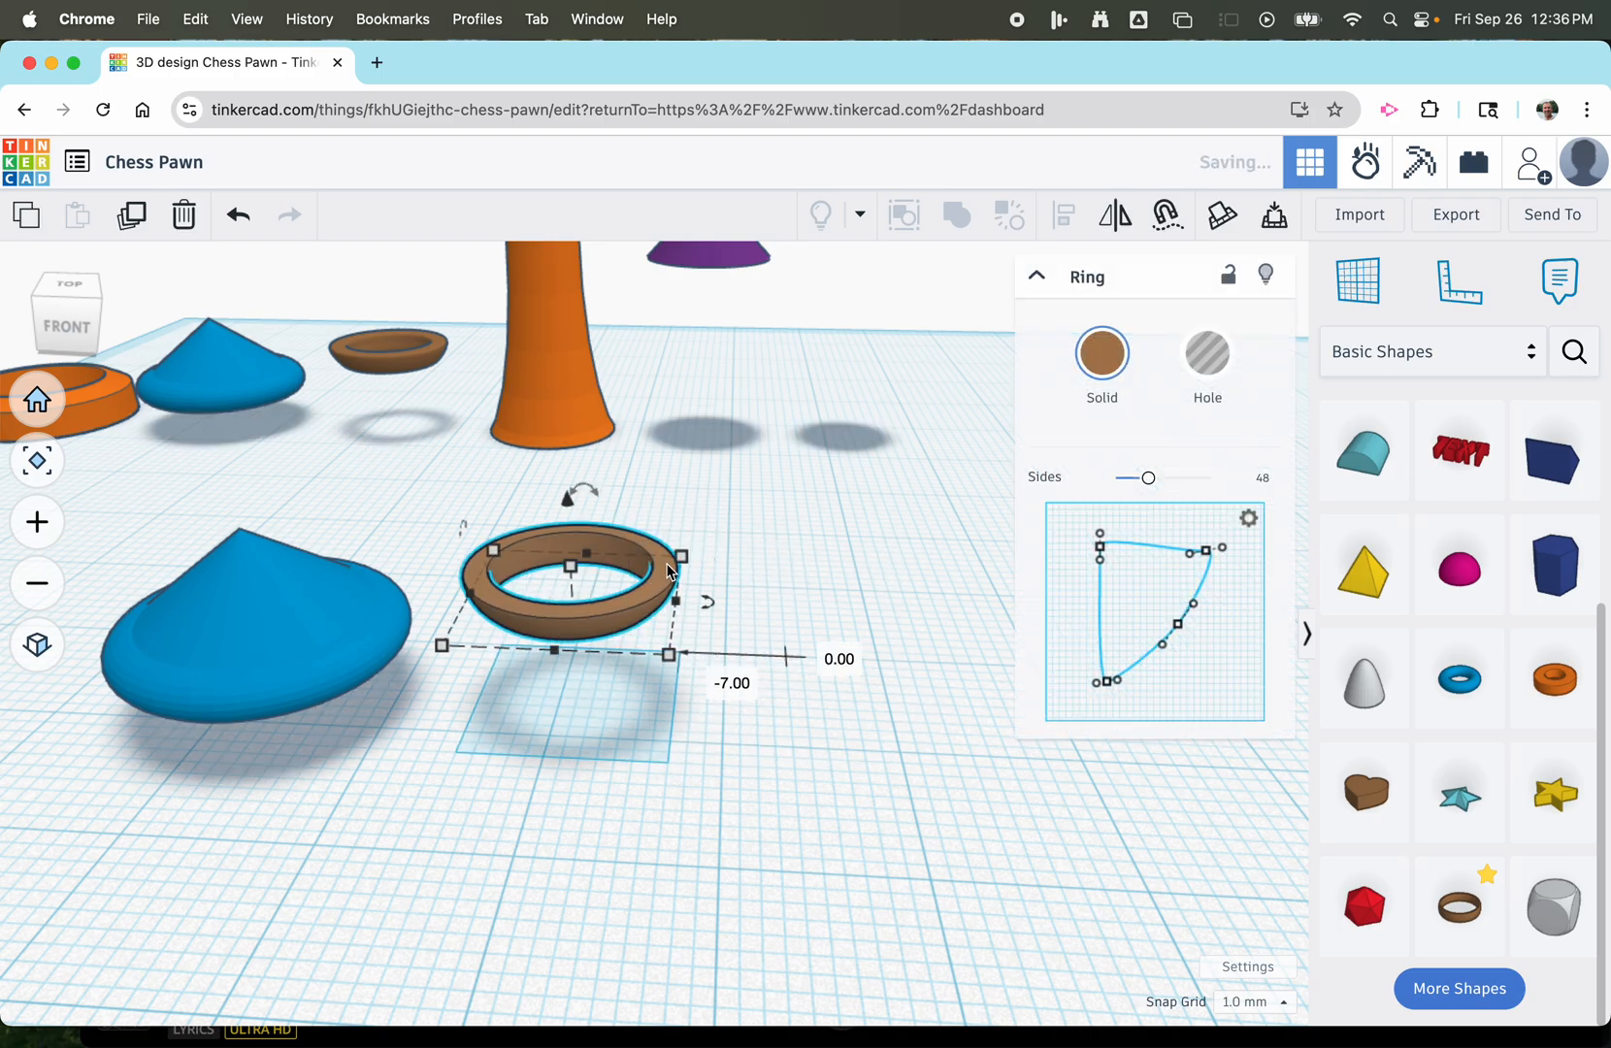
Check the orange tapered reference part and place a default cylinder in front of the brown ring.
scroll(834, 551, "down", 5)
left_click(644, 427)
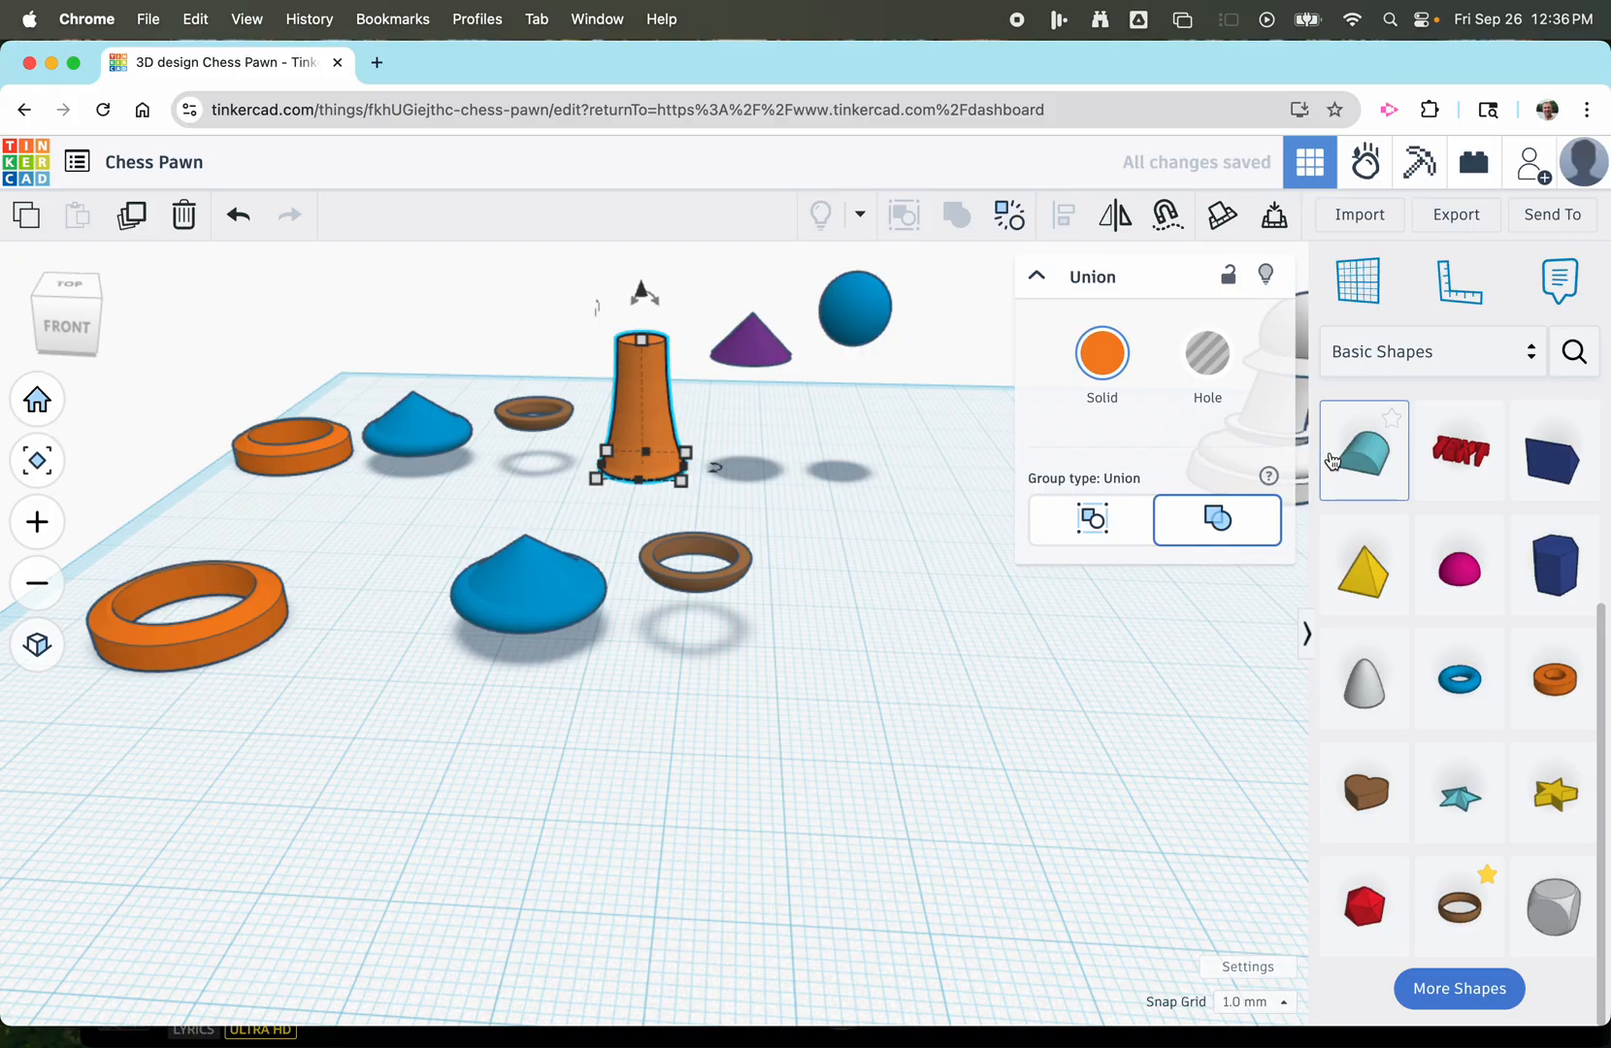
scroll(1368, 523, "up", 5)
left_click_drag(1376, 558, 789, 775)
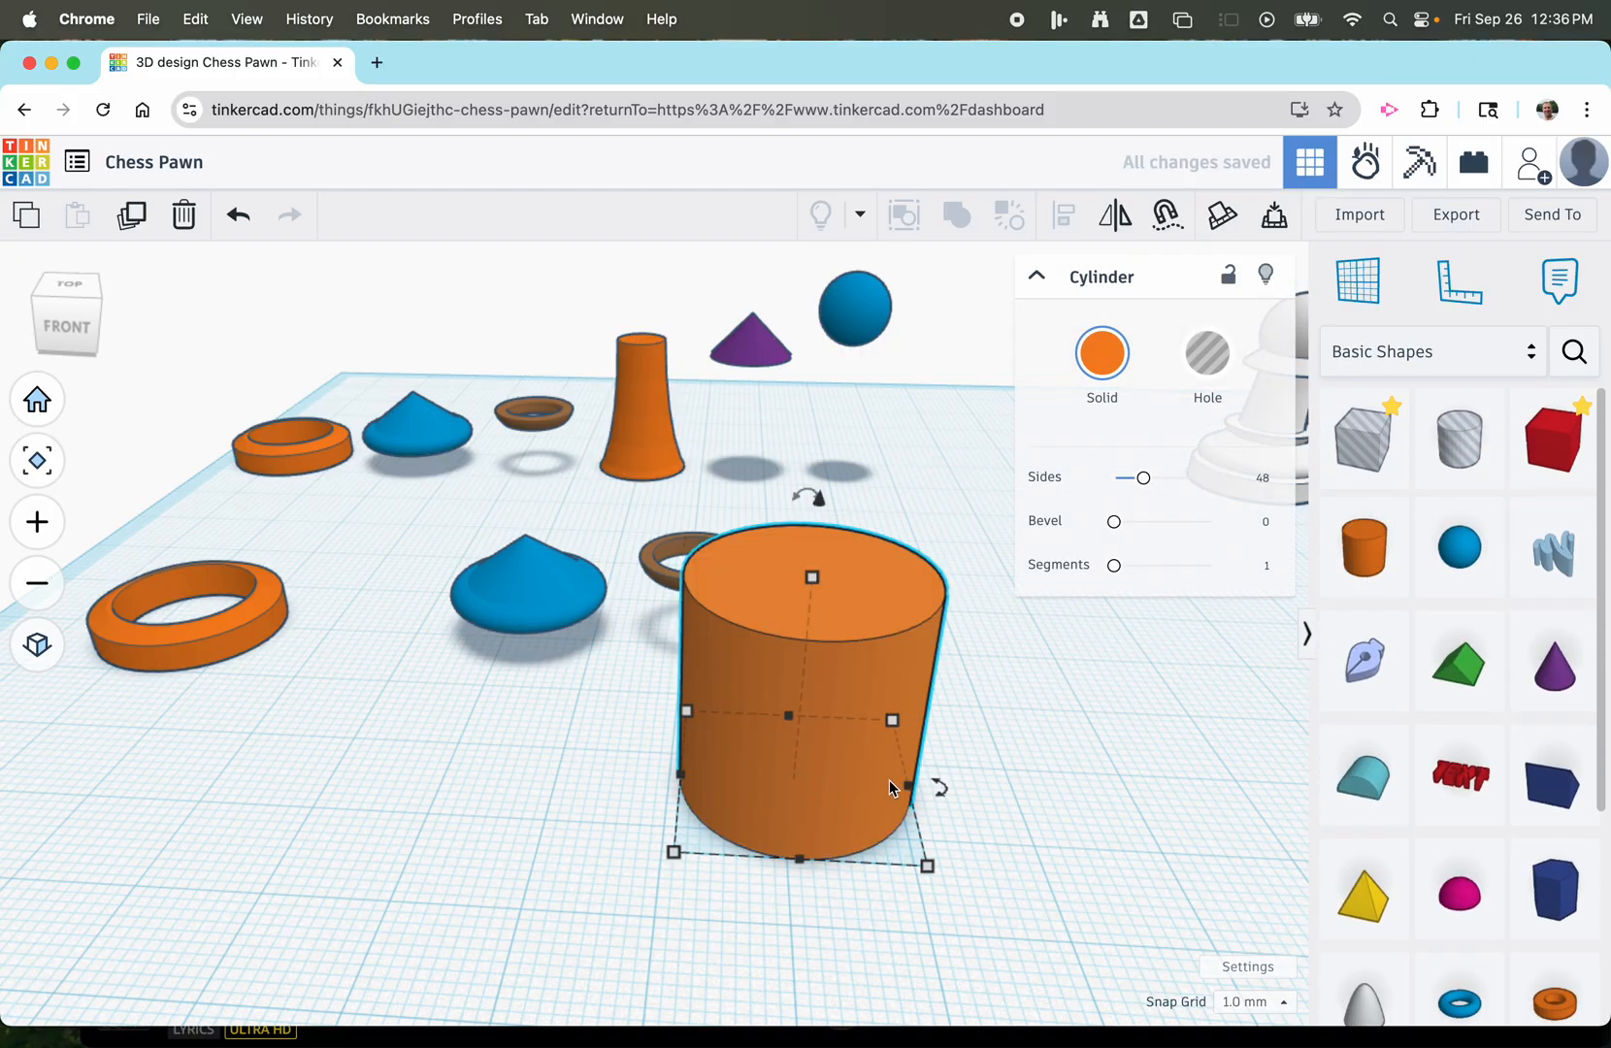
Add a torus beside the orange cylinder and turn it into a hole.
scroll(1368, 677, "down", 5)
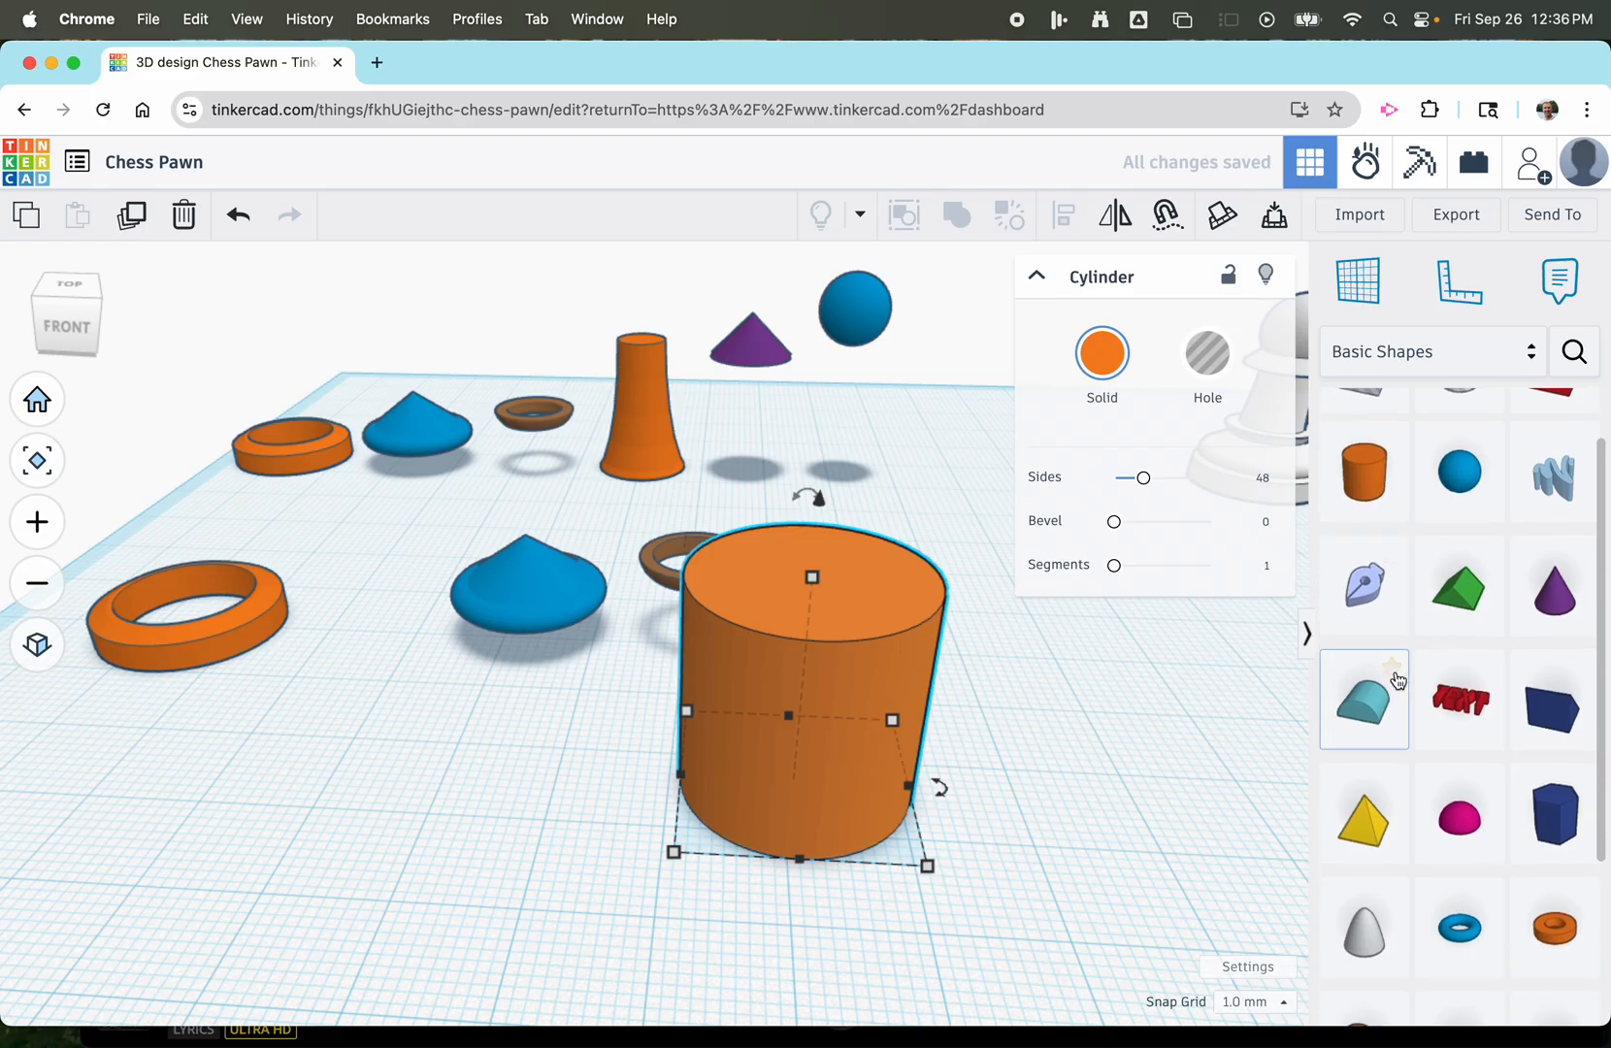
scroll(1398, 679, "down", 2)
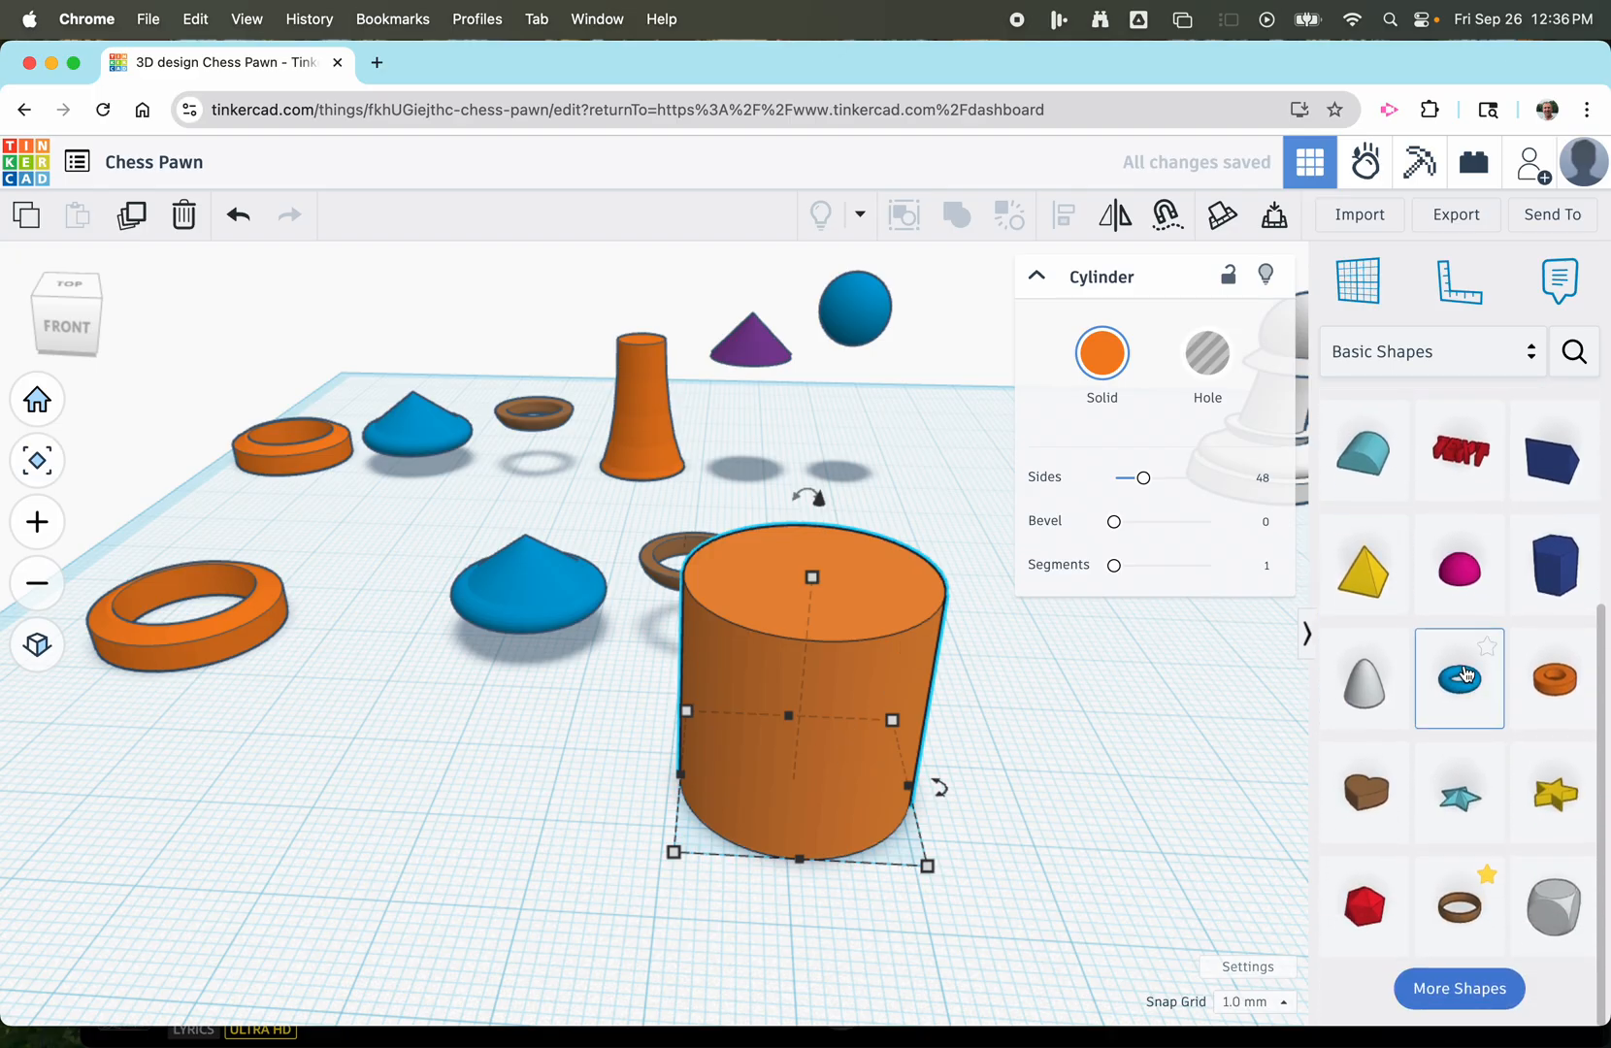
left_click_drag(1460, 680, 529, 823)
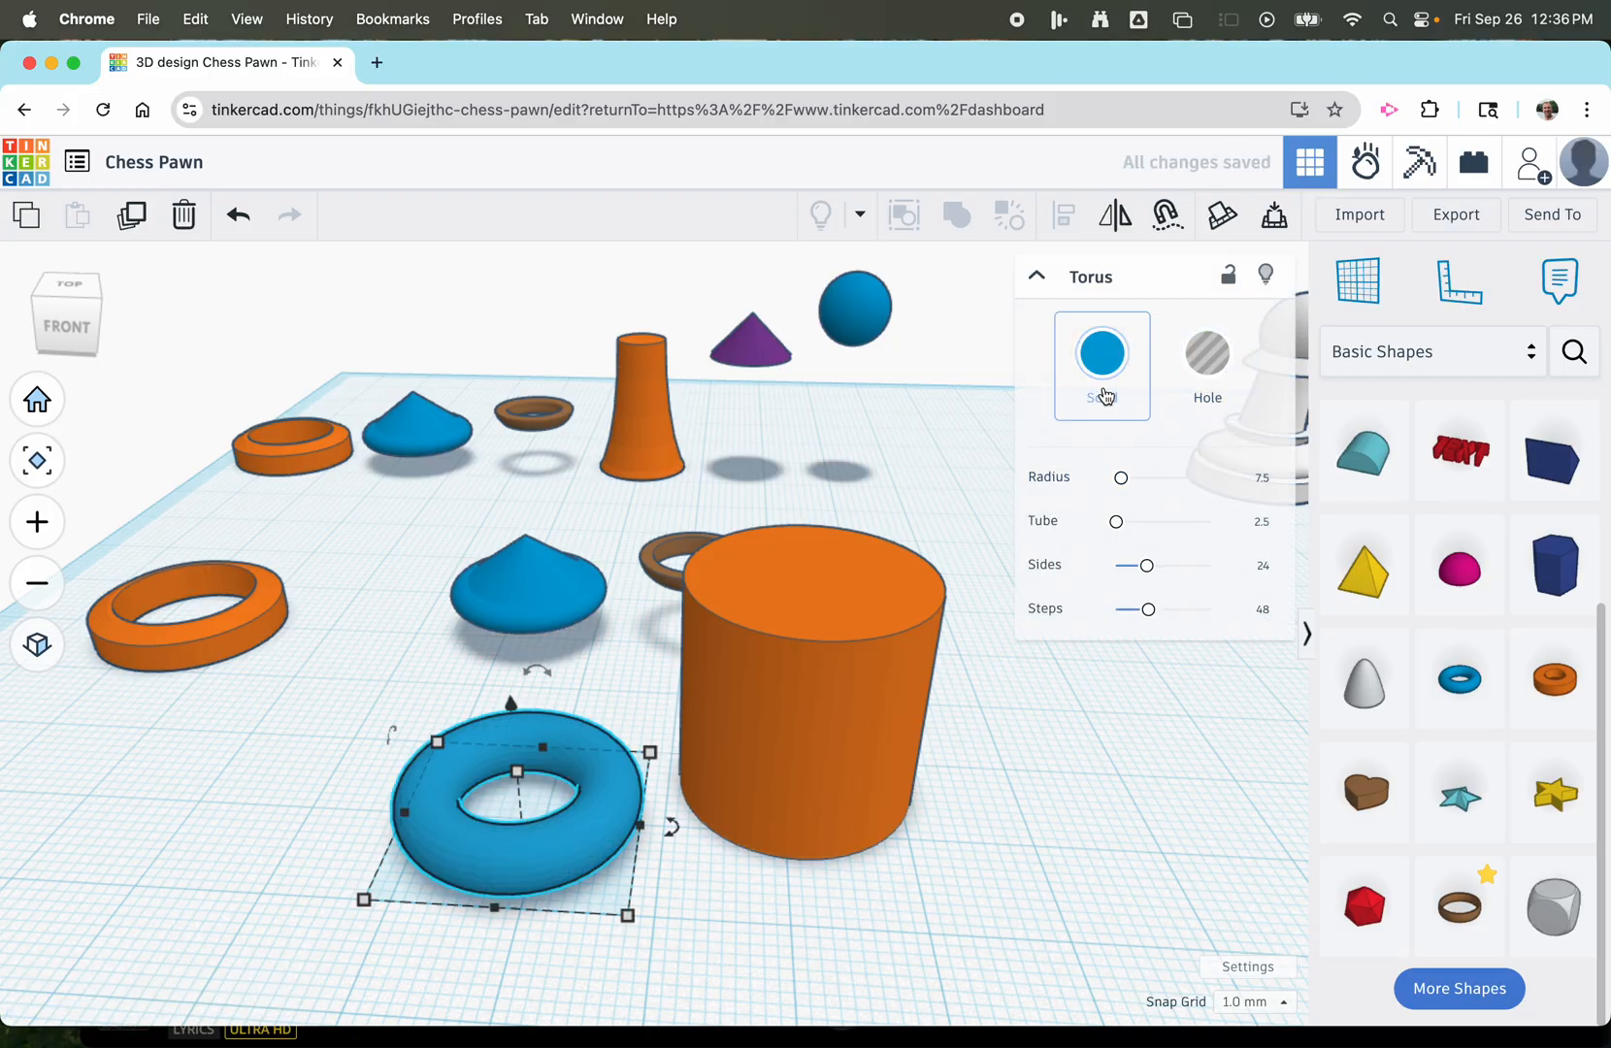
left_click(1207, 375)
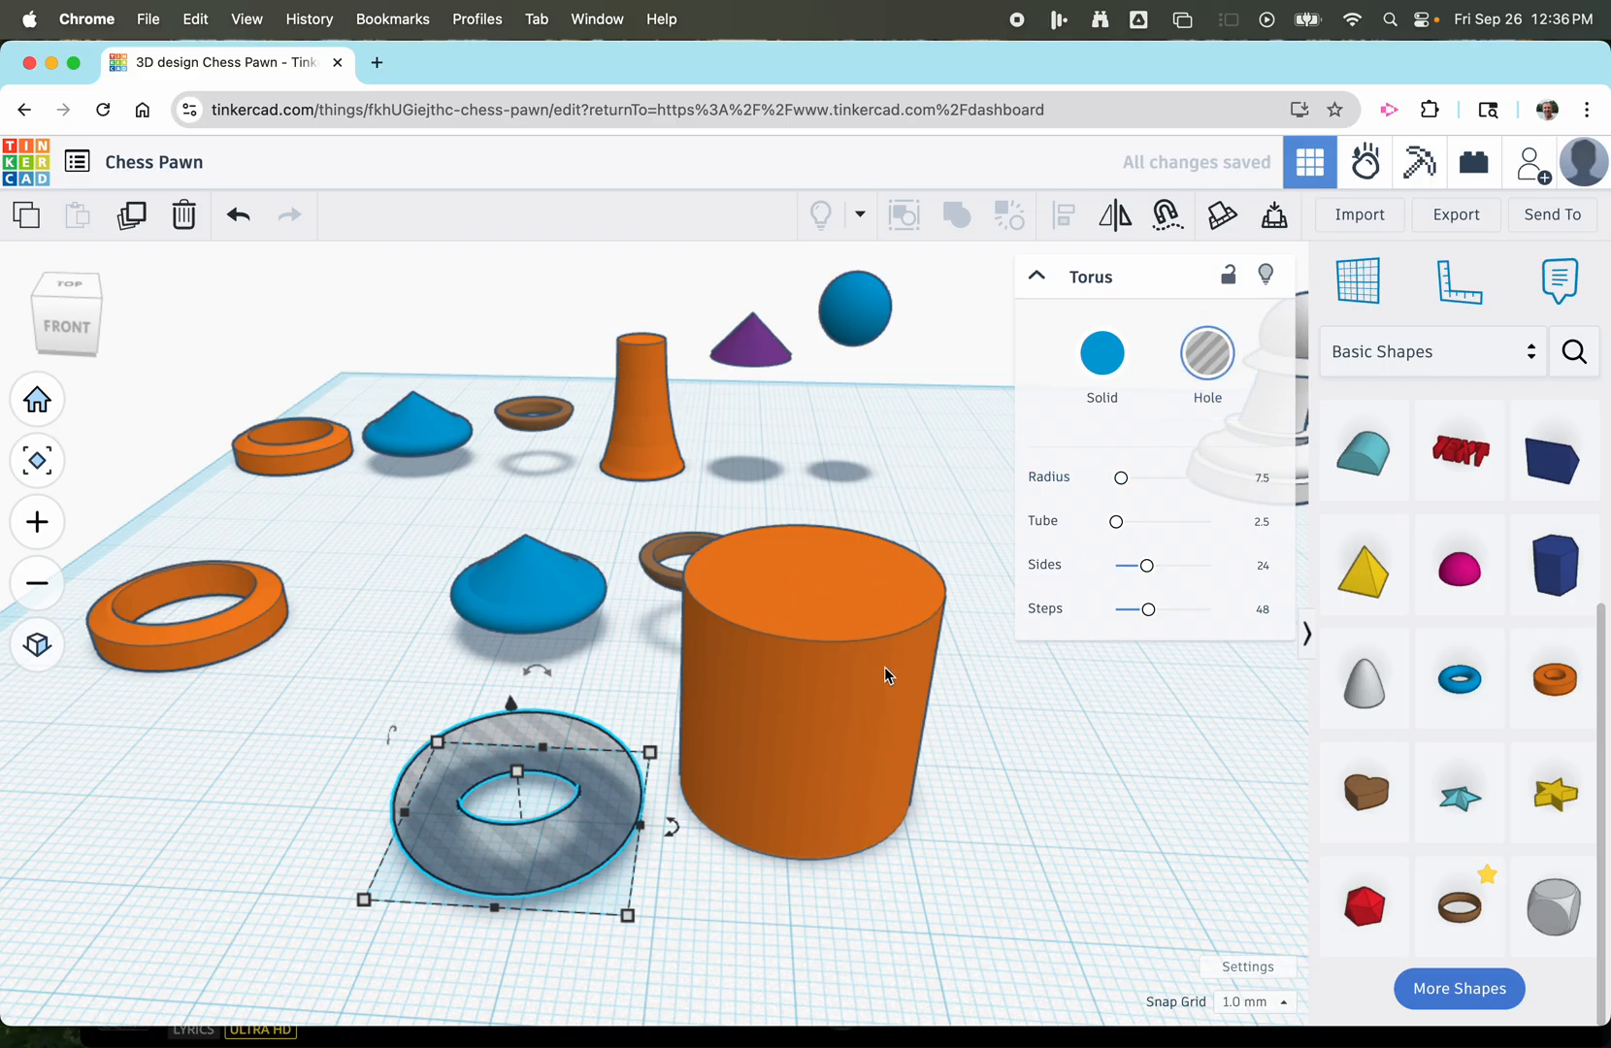
Set the torus hole's radius to 5 and its tube to 5.
left_click(1259, 475)
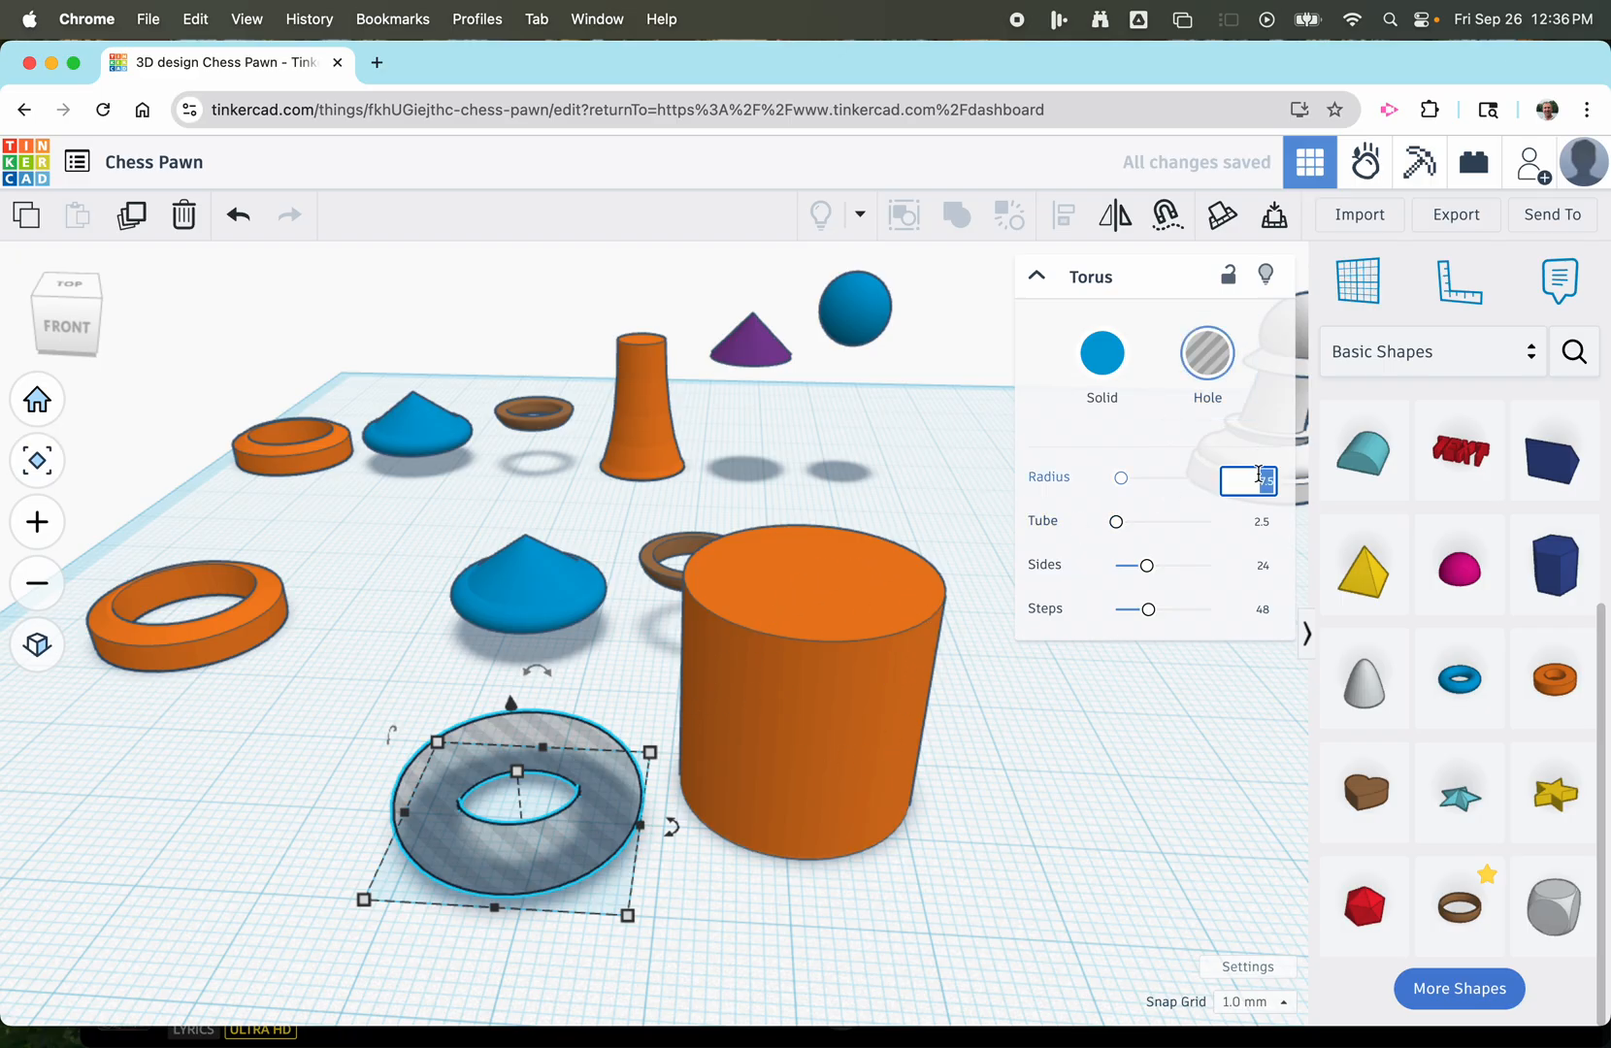
type("5")
left_click(1261, 524)
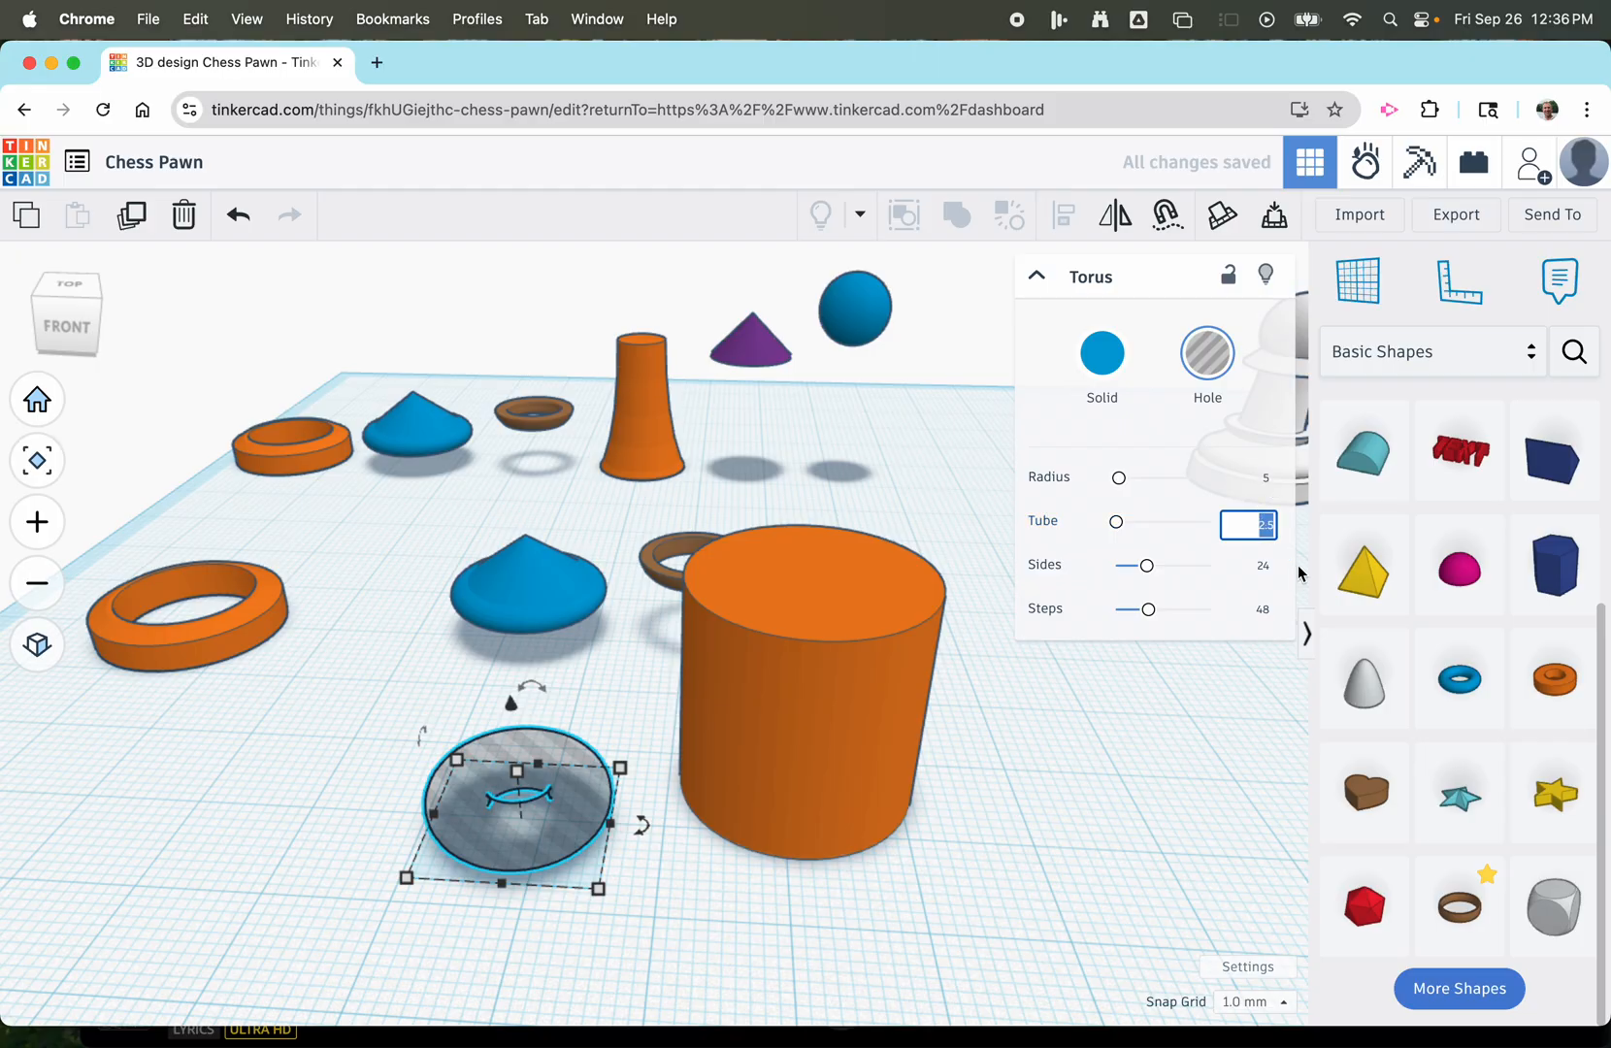
type("5")
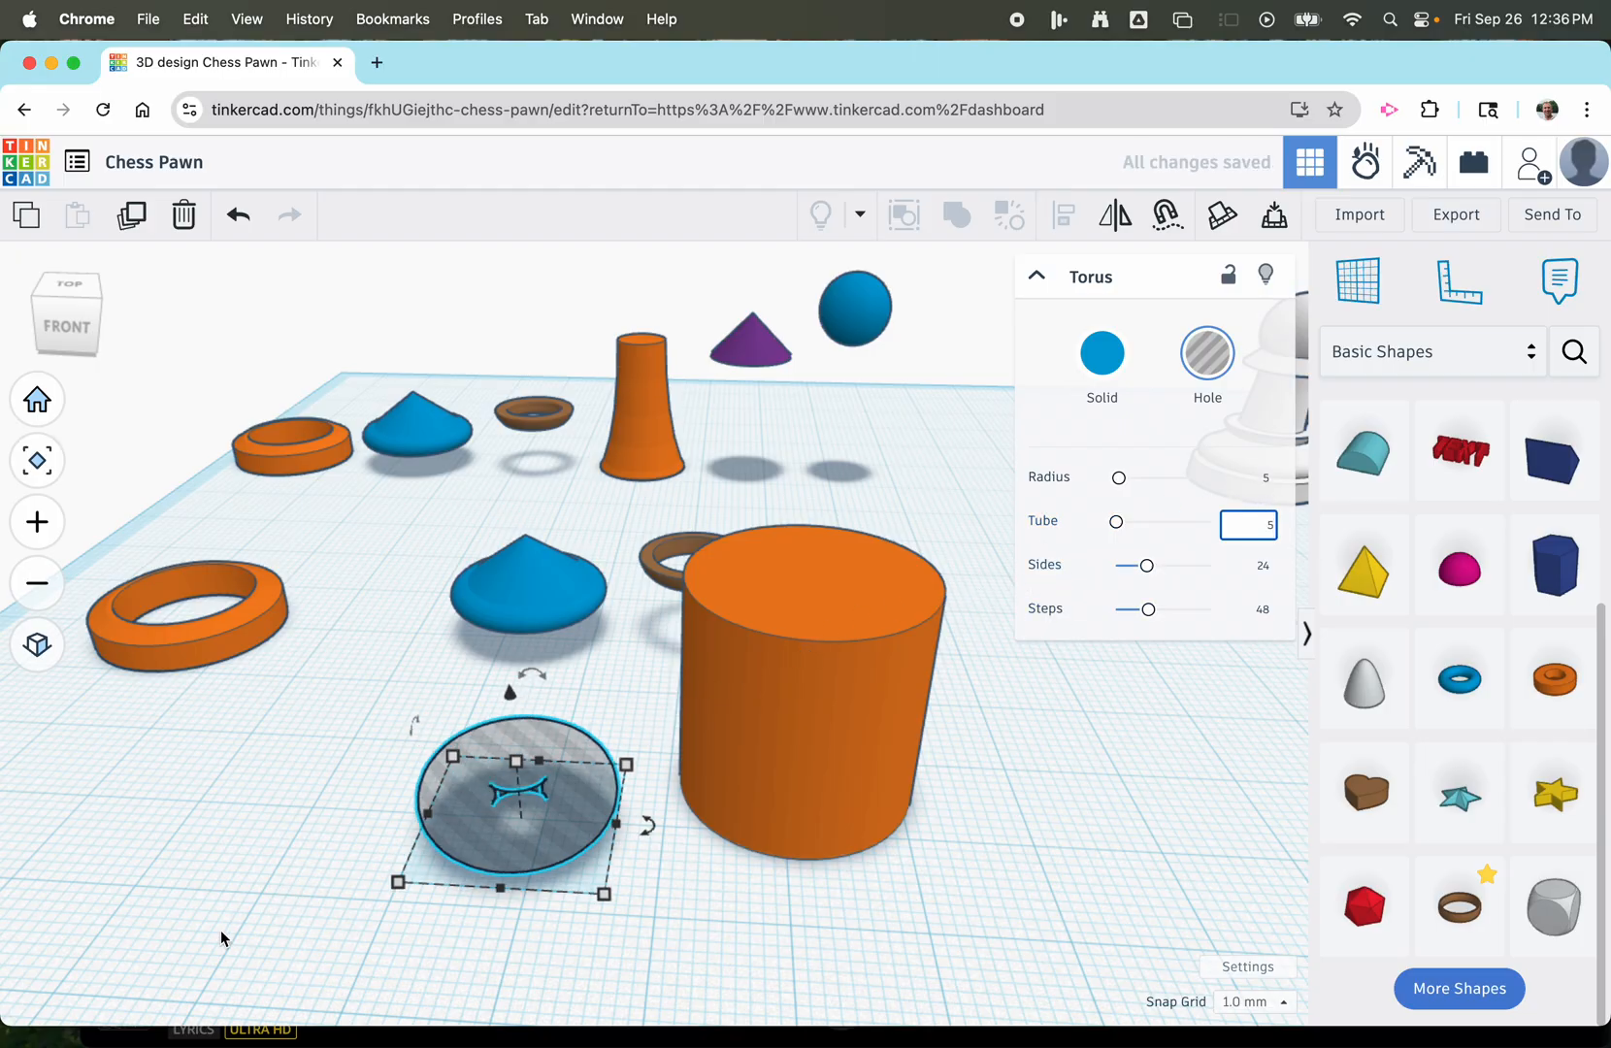
Resize the torus hole to 45 mm high, 28 mm wide and 28 mm long.
left_click(660, 786)
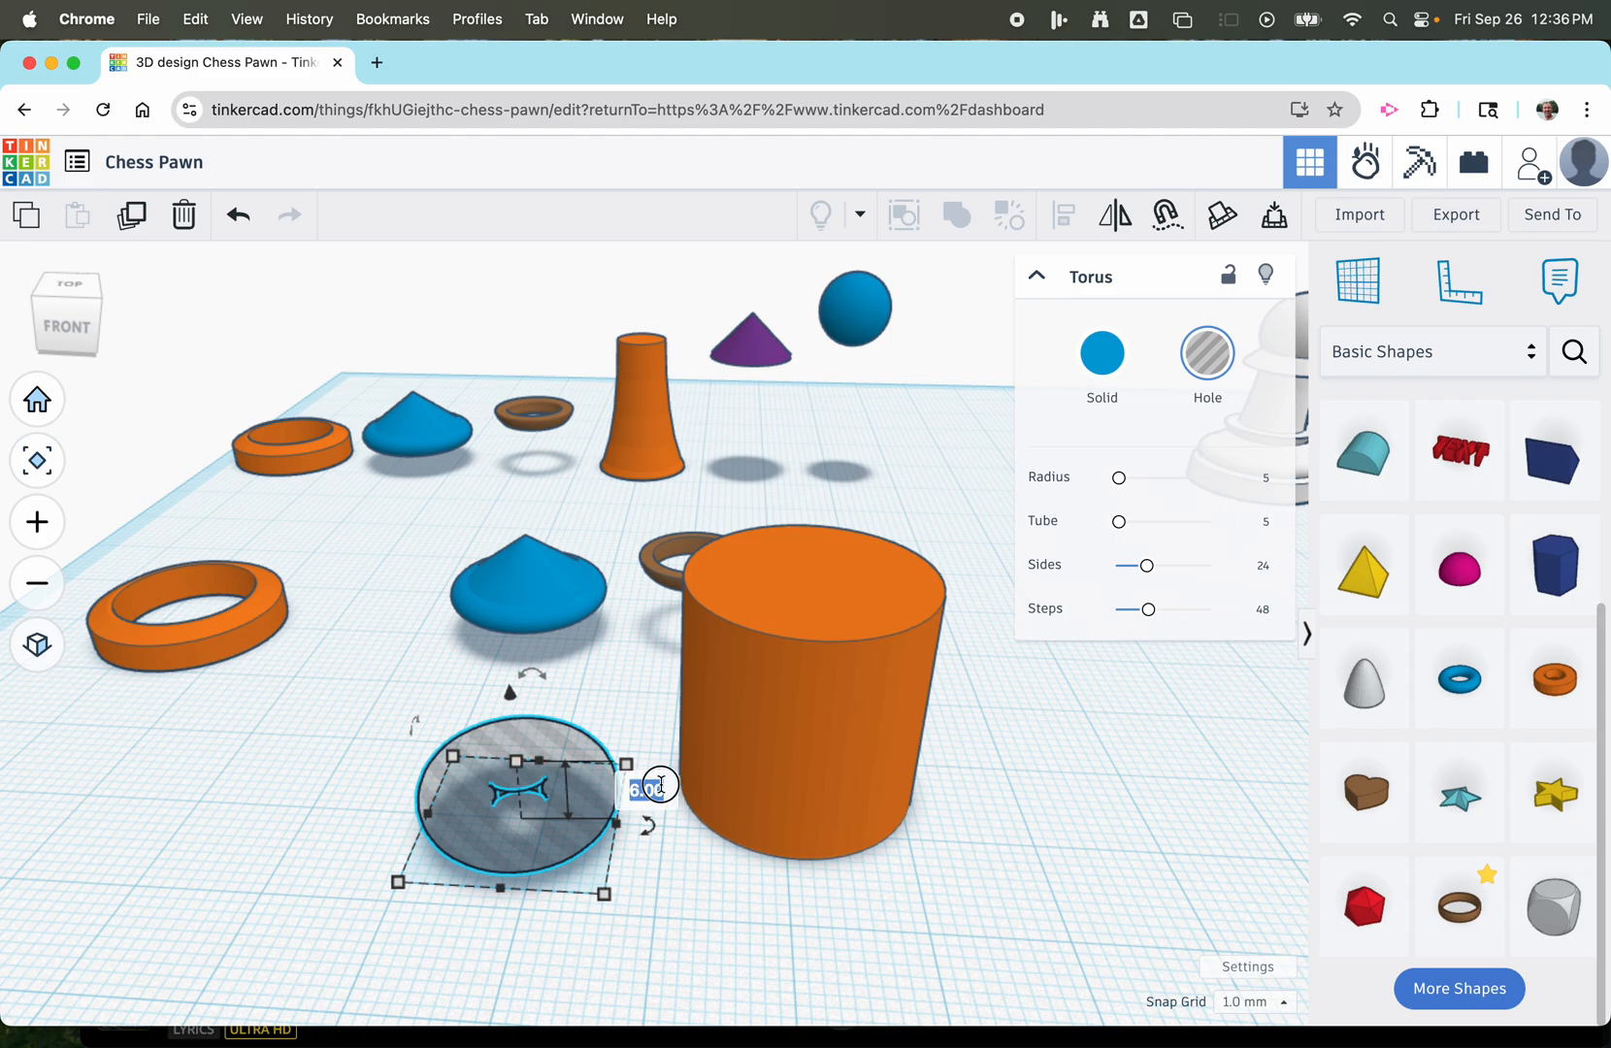
type("45")
key("Return")
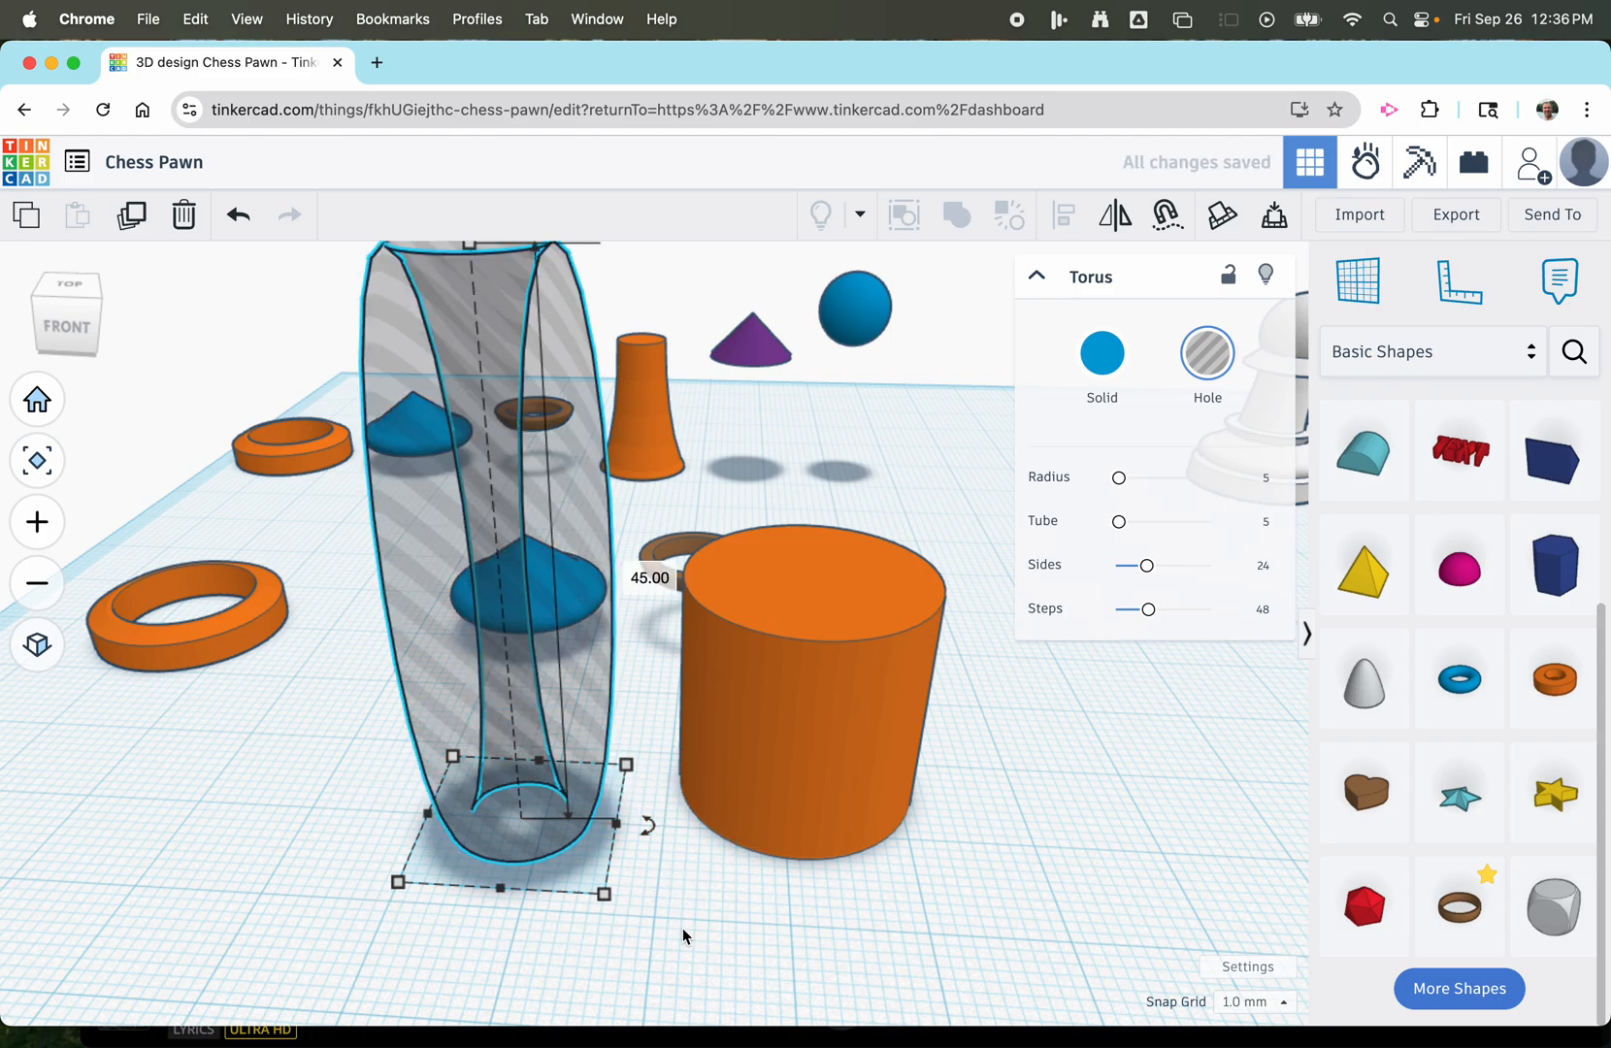
left_click(603, 892)
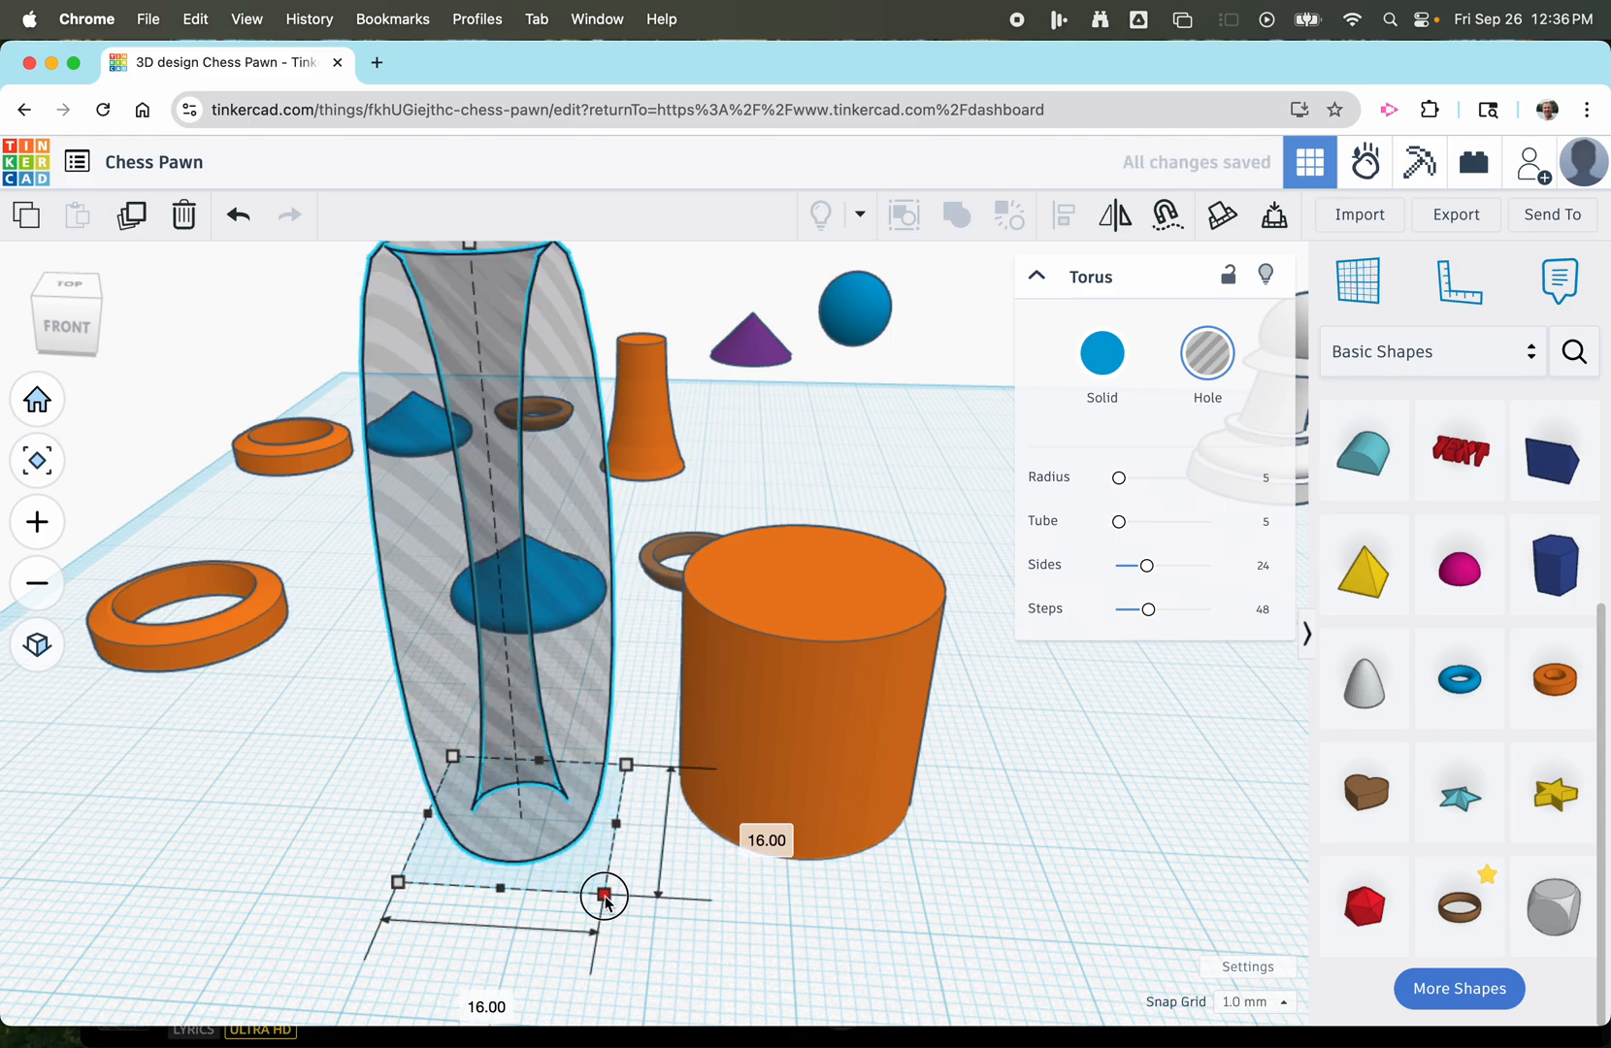
left_click(466, 997)
type("2")
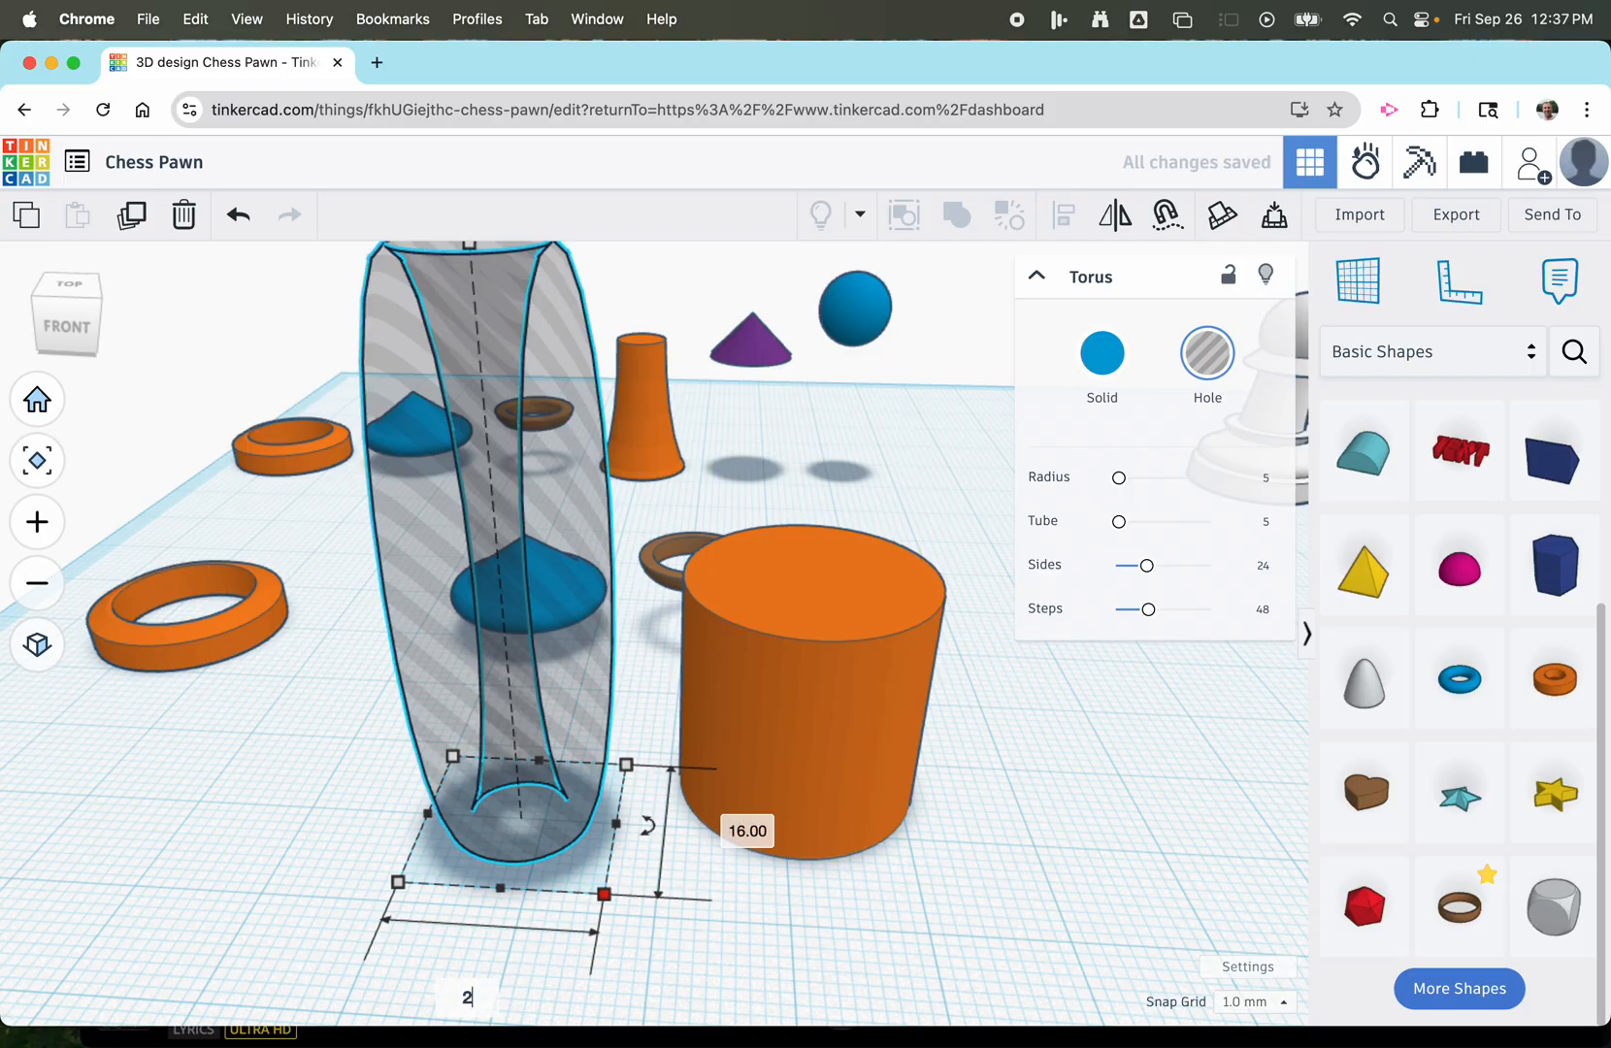
type("8")
key("Return")
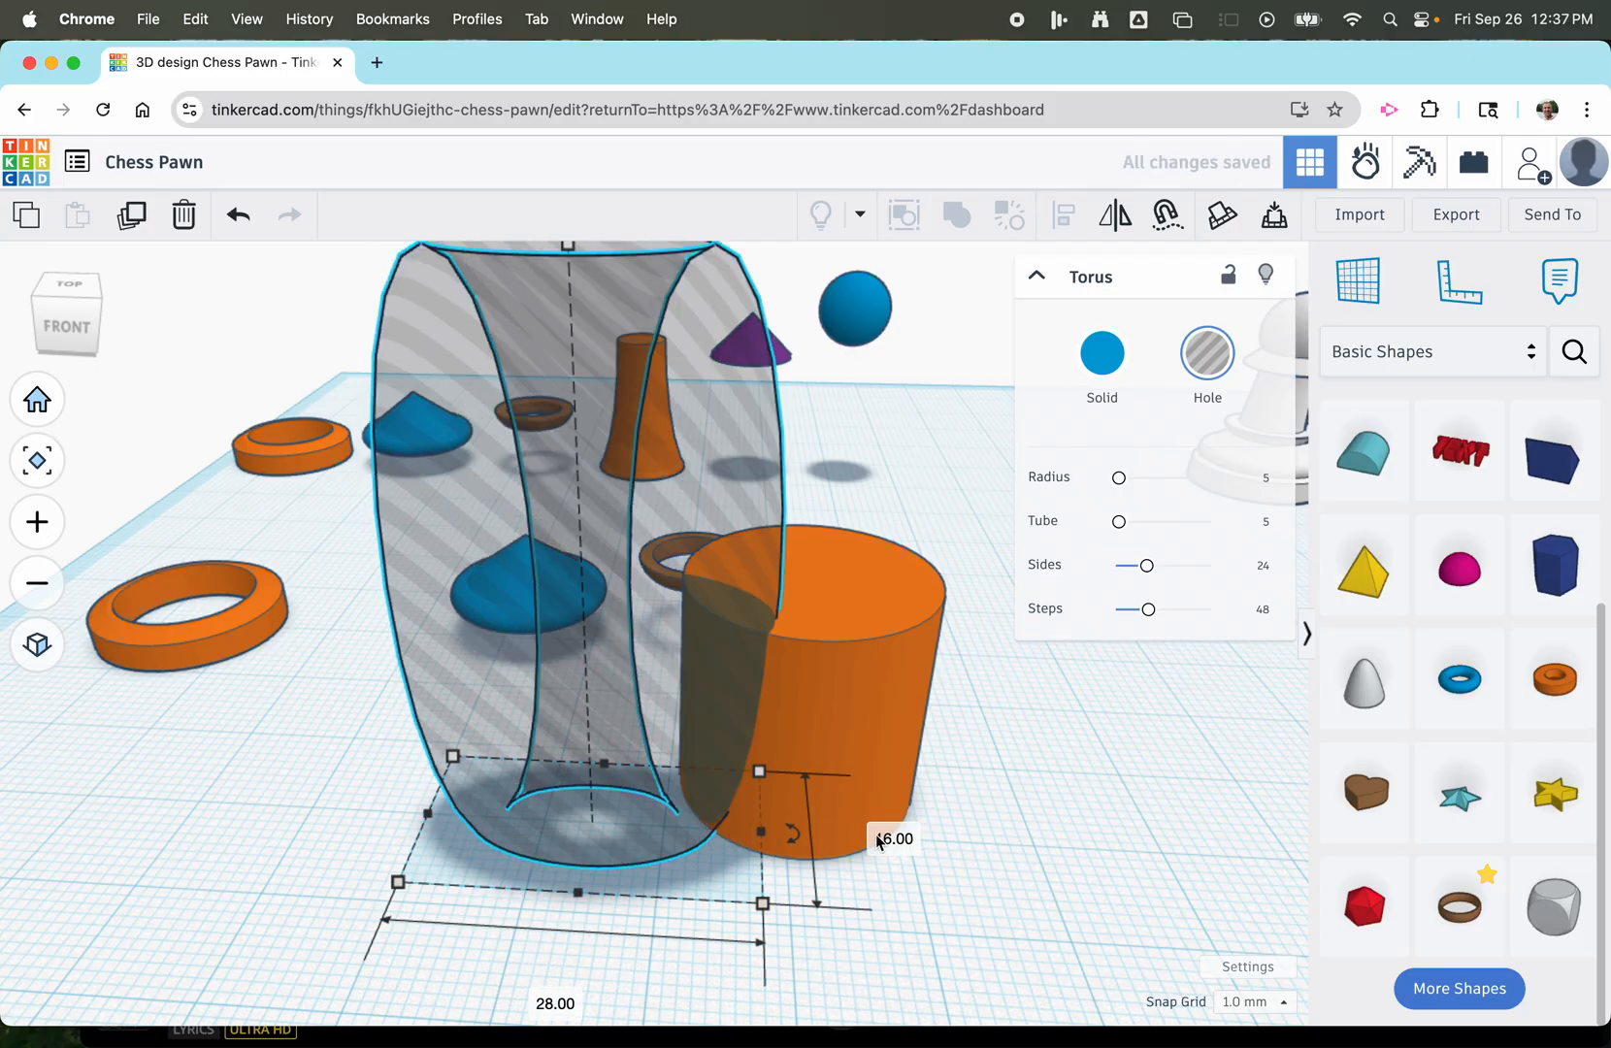
left_click(893, 837)
type("28")
key("Return")
Lower the torus hole slightly so its underside sits below the workplane.
scroll(921, 781, "down", 3)
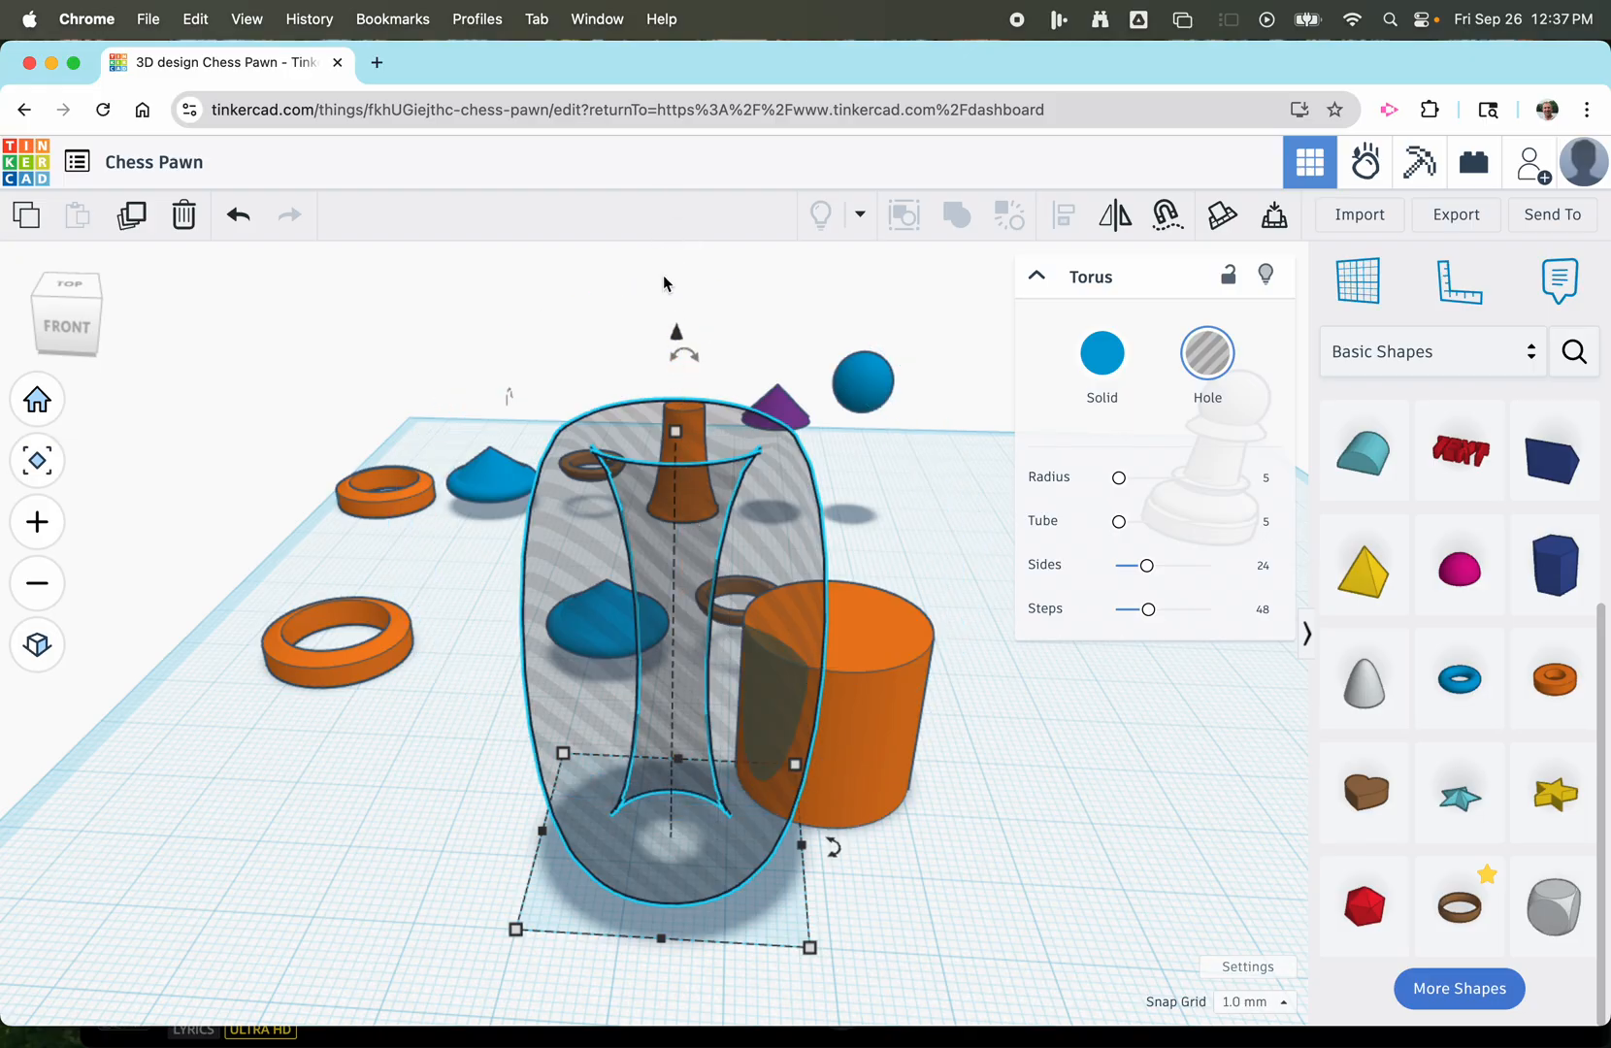
left_click_drag(676, 337, 674, 359)
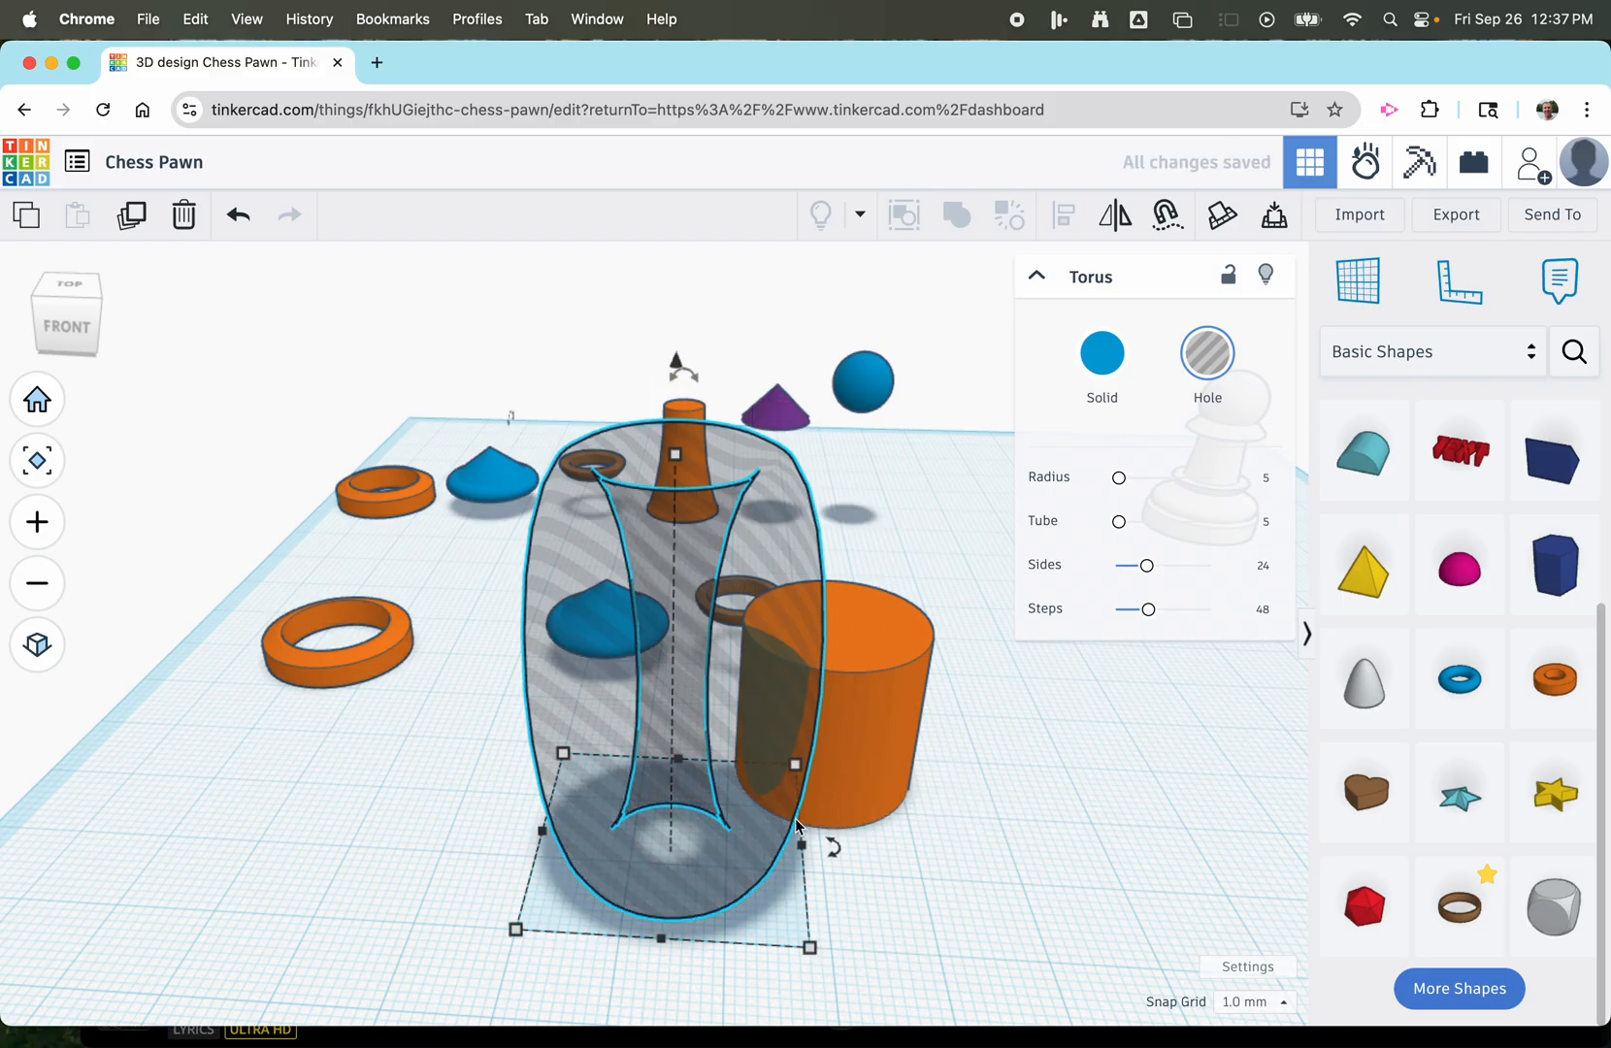
Try to group the unaligned torus hole with the orange cylinder, and undo the grouping.
left_click(961, 852)
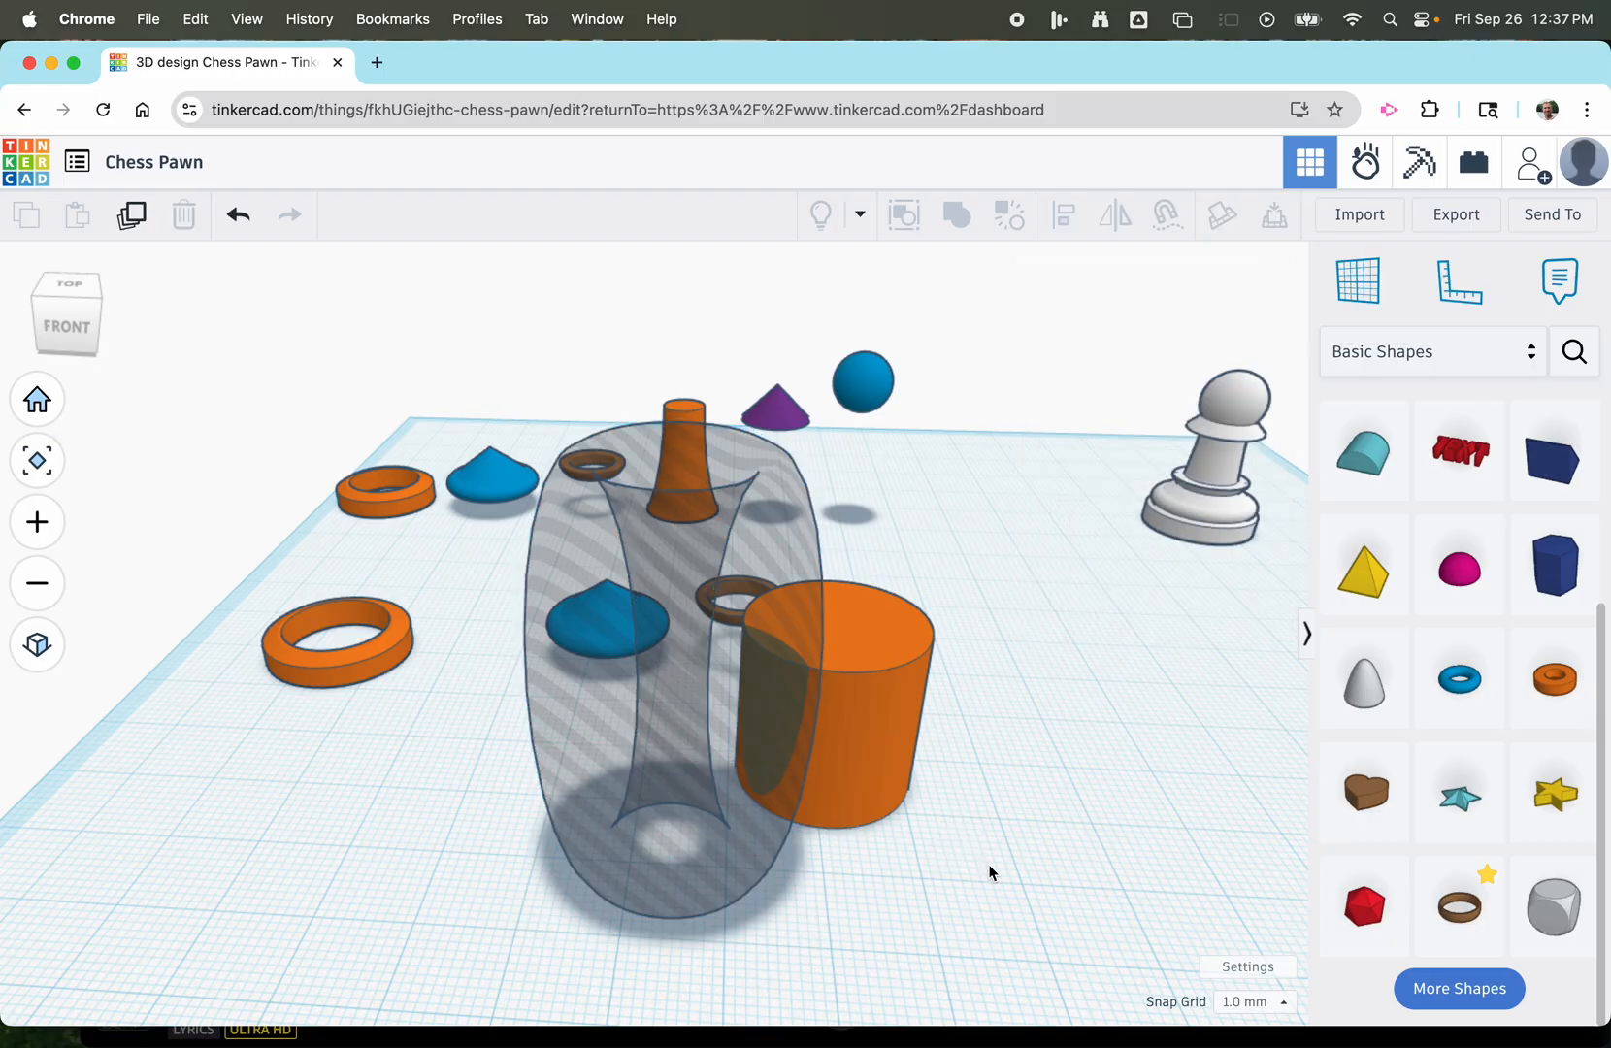
left_click_drag(989, 867, 676, 745)
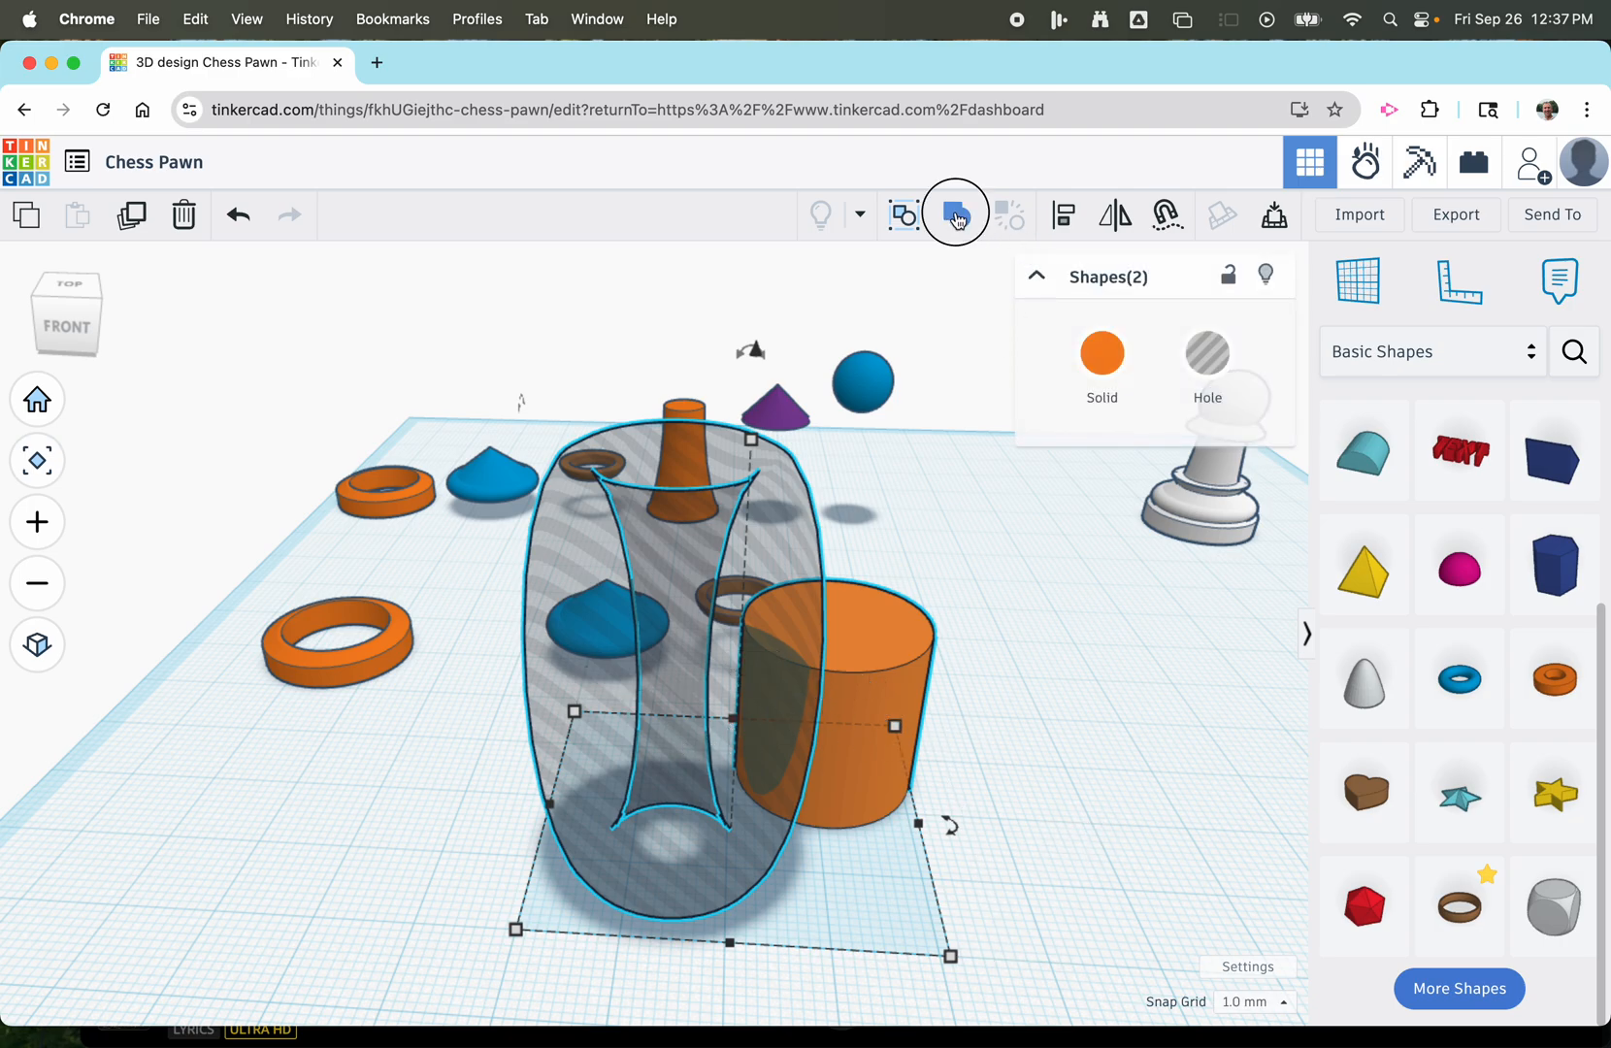
left_click(955, 216)
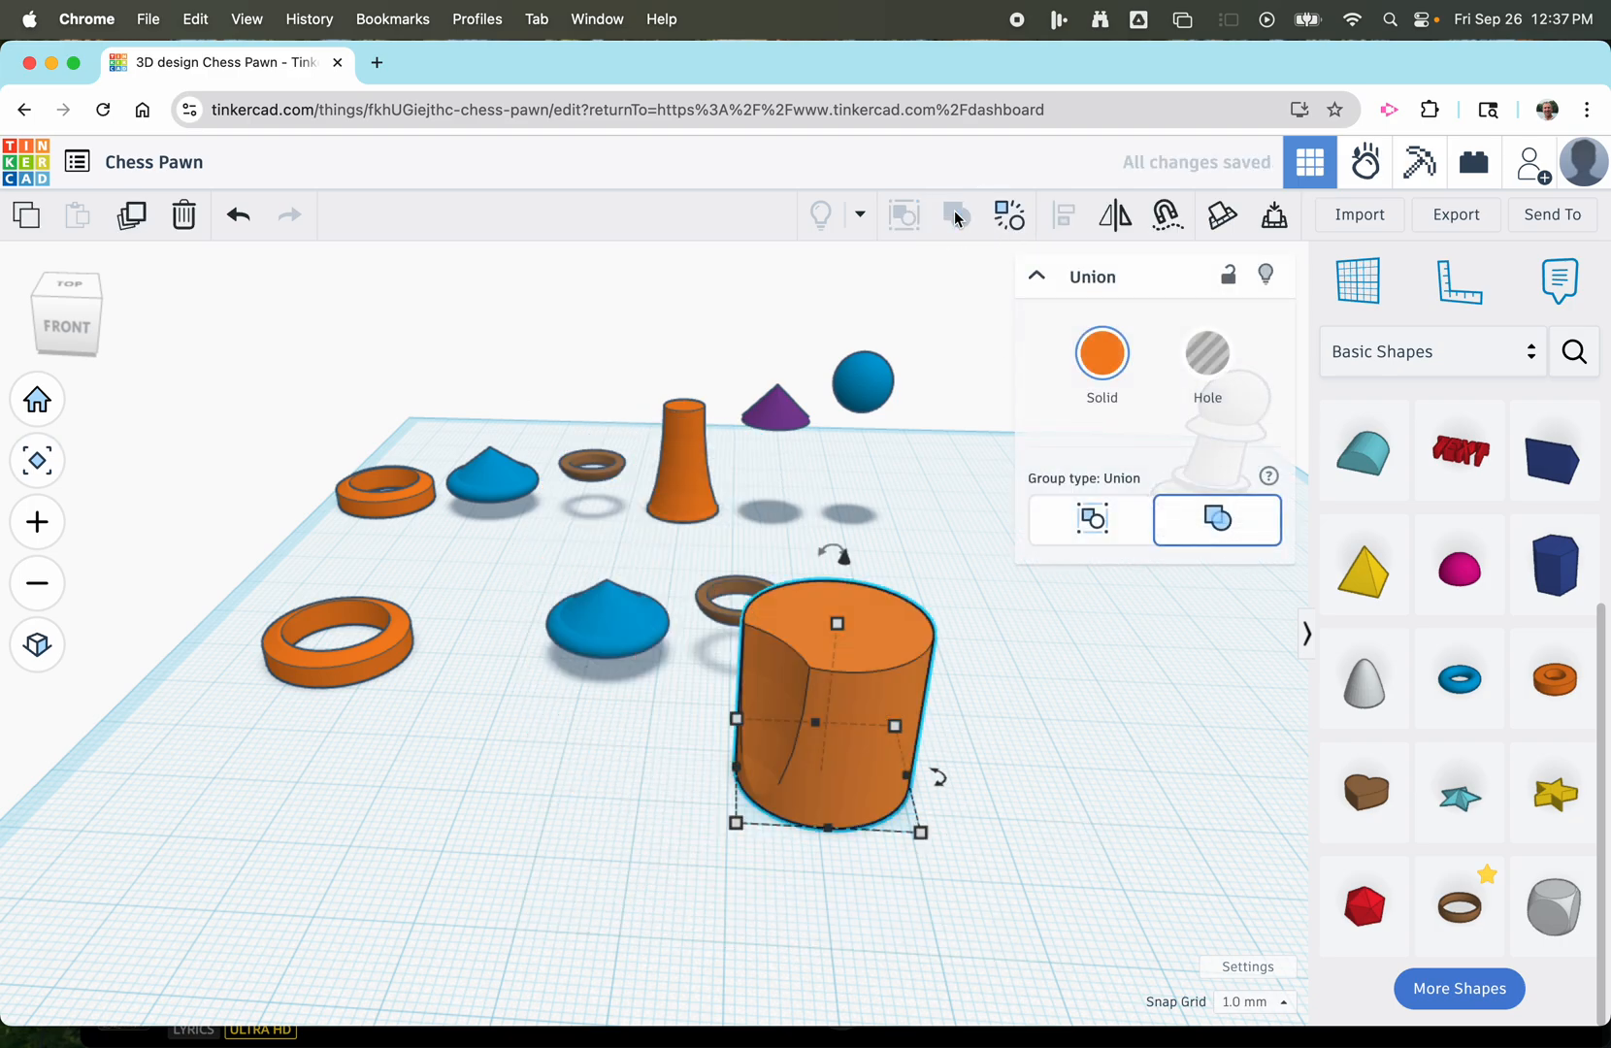
key("super+z")
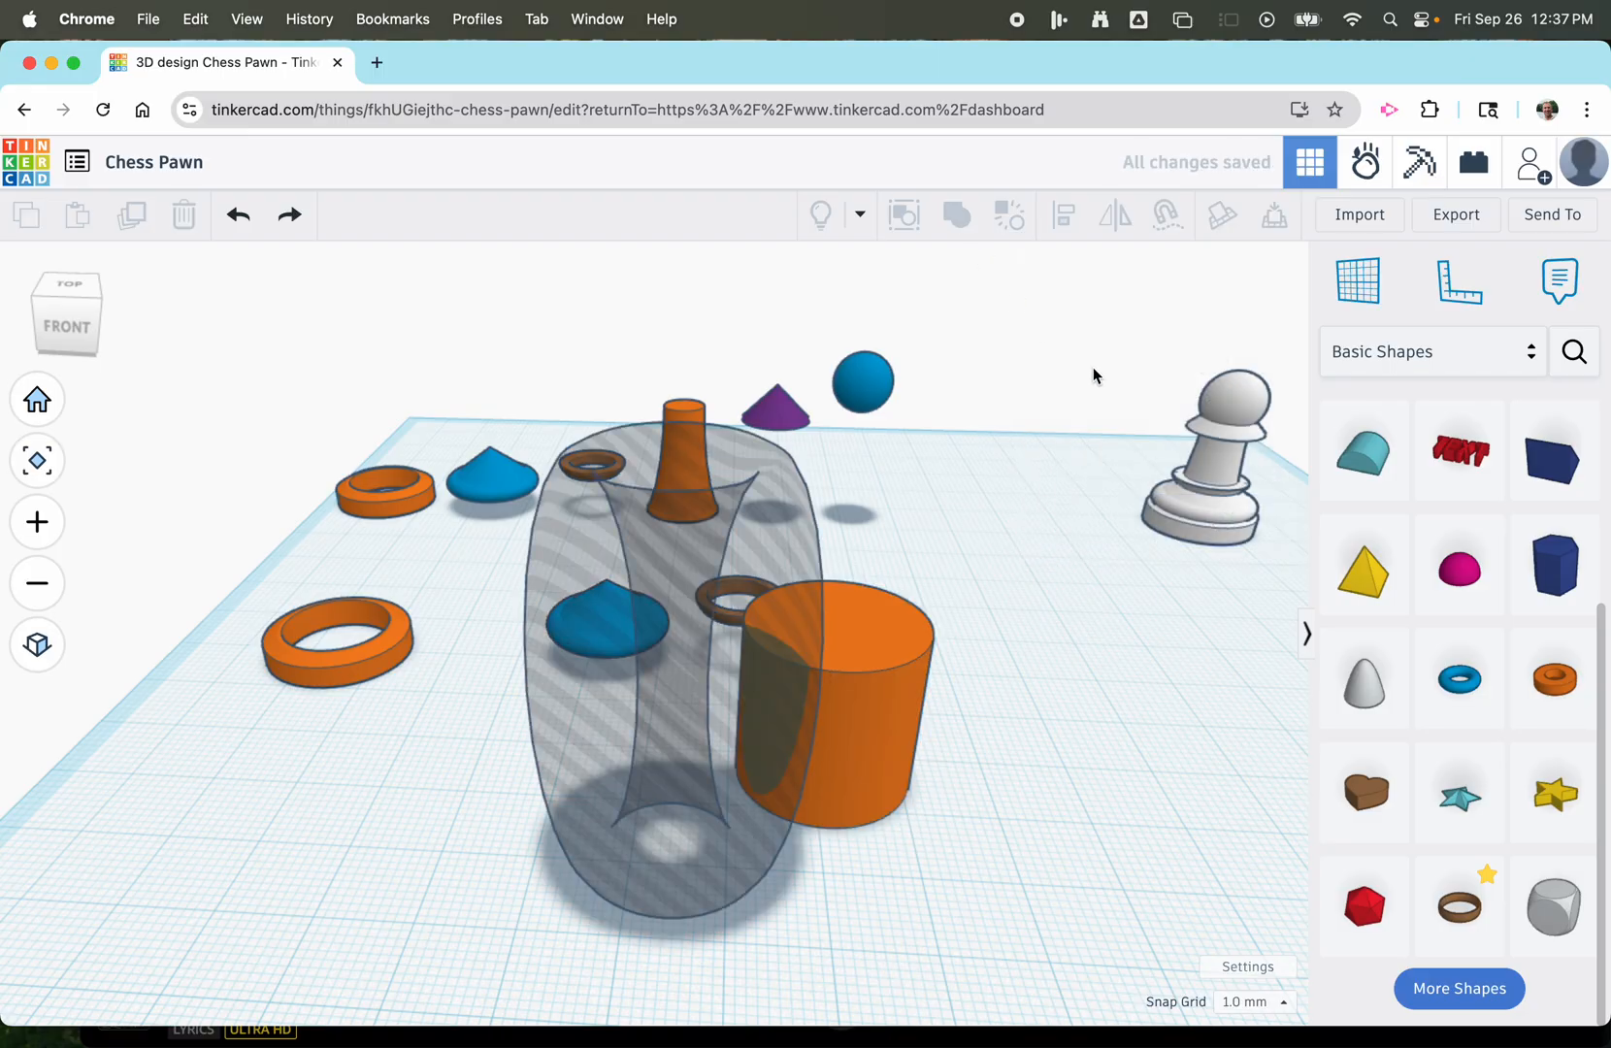
Align the centres of the torus hole and the orange cylinder in both horizontal directions.
left_click_drag(996, 878, 640, 756)
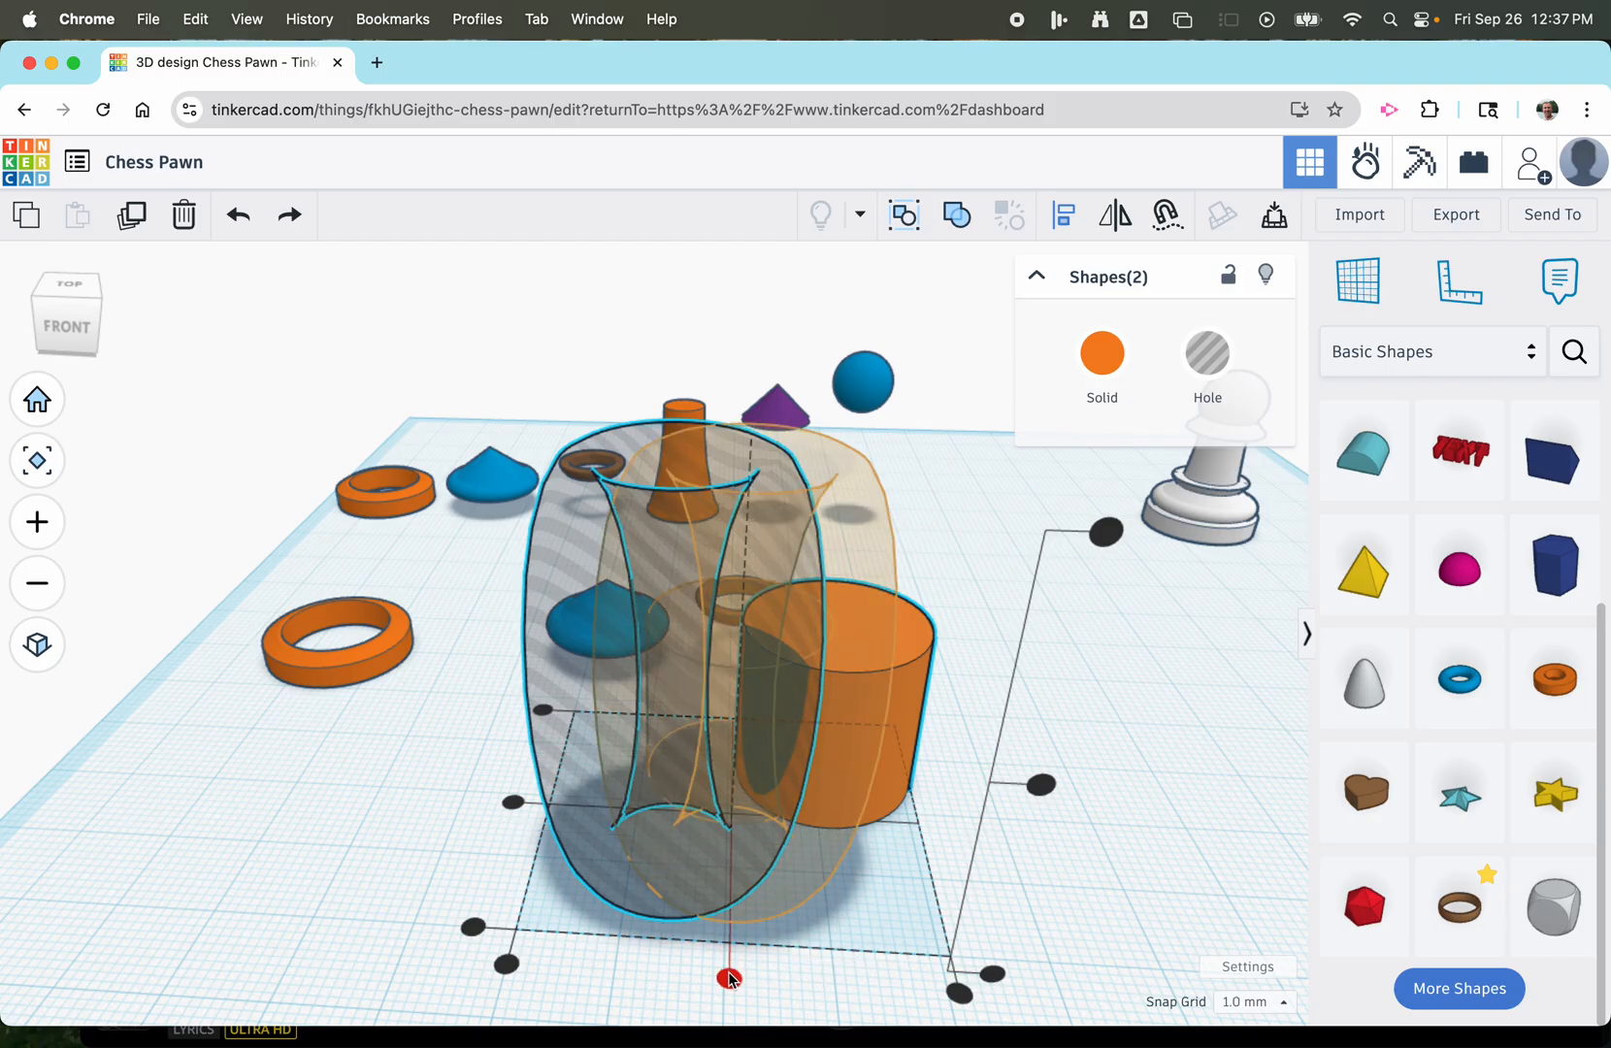
left_click(511, 801)
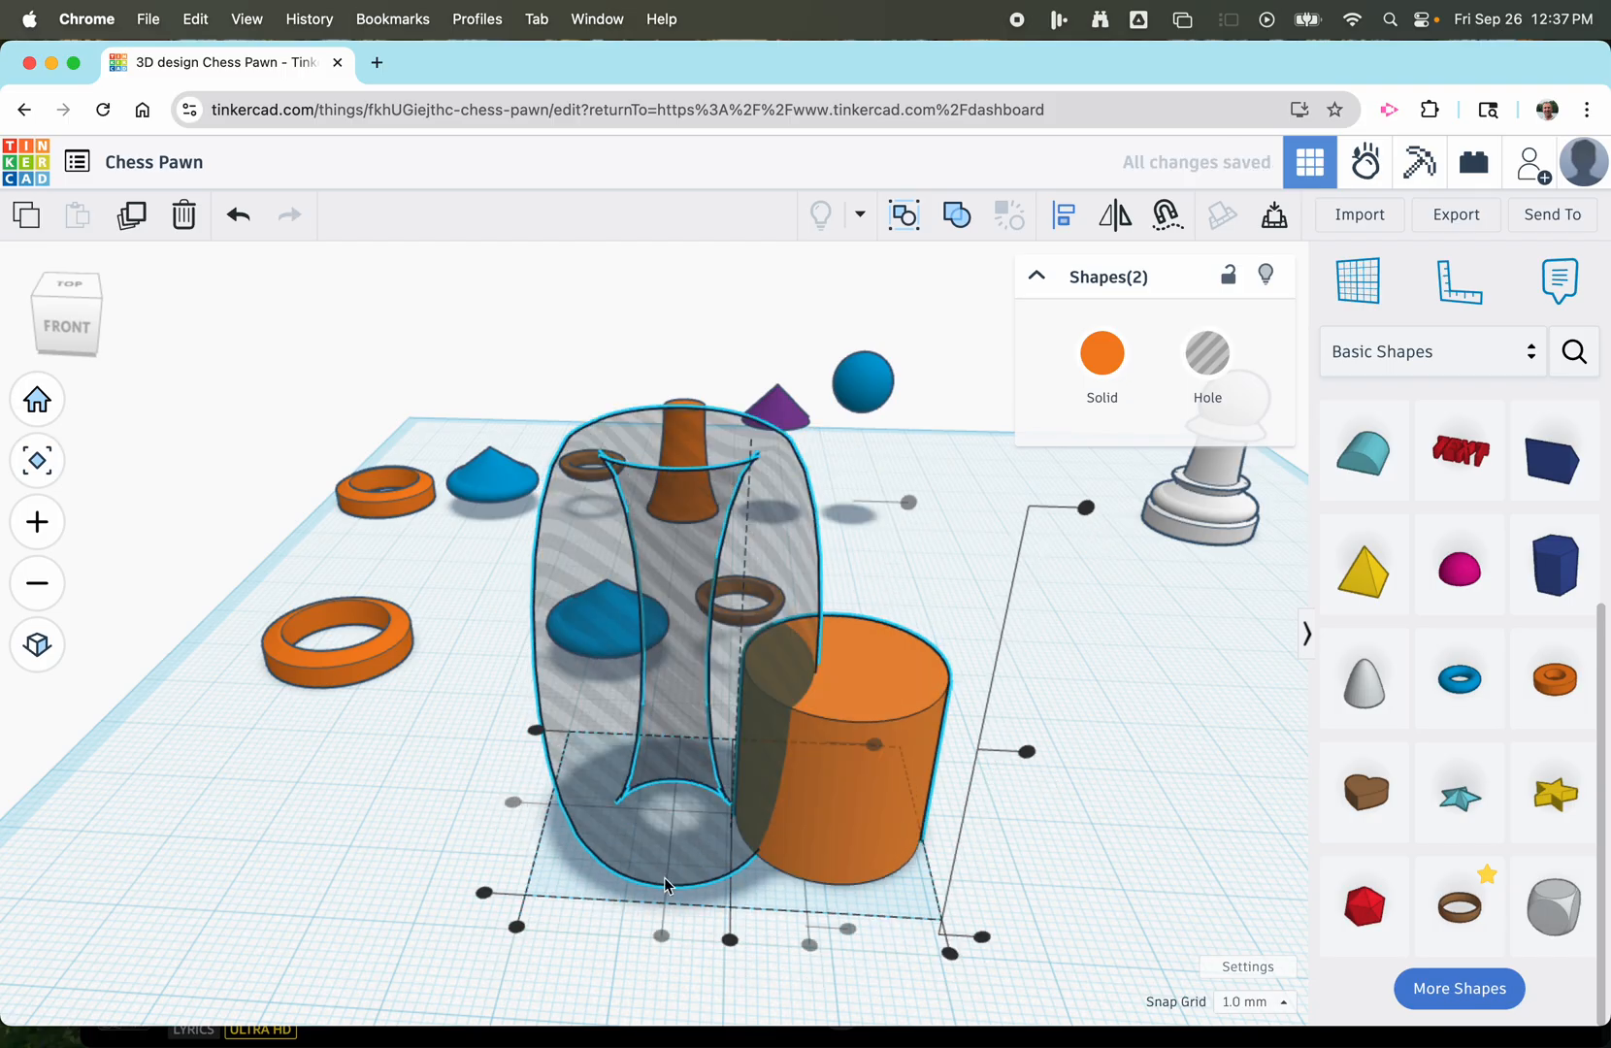
left_click(728, 933)
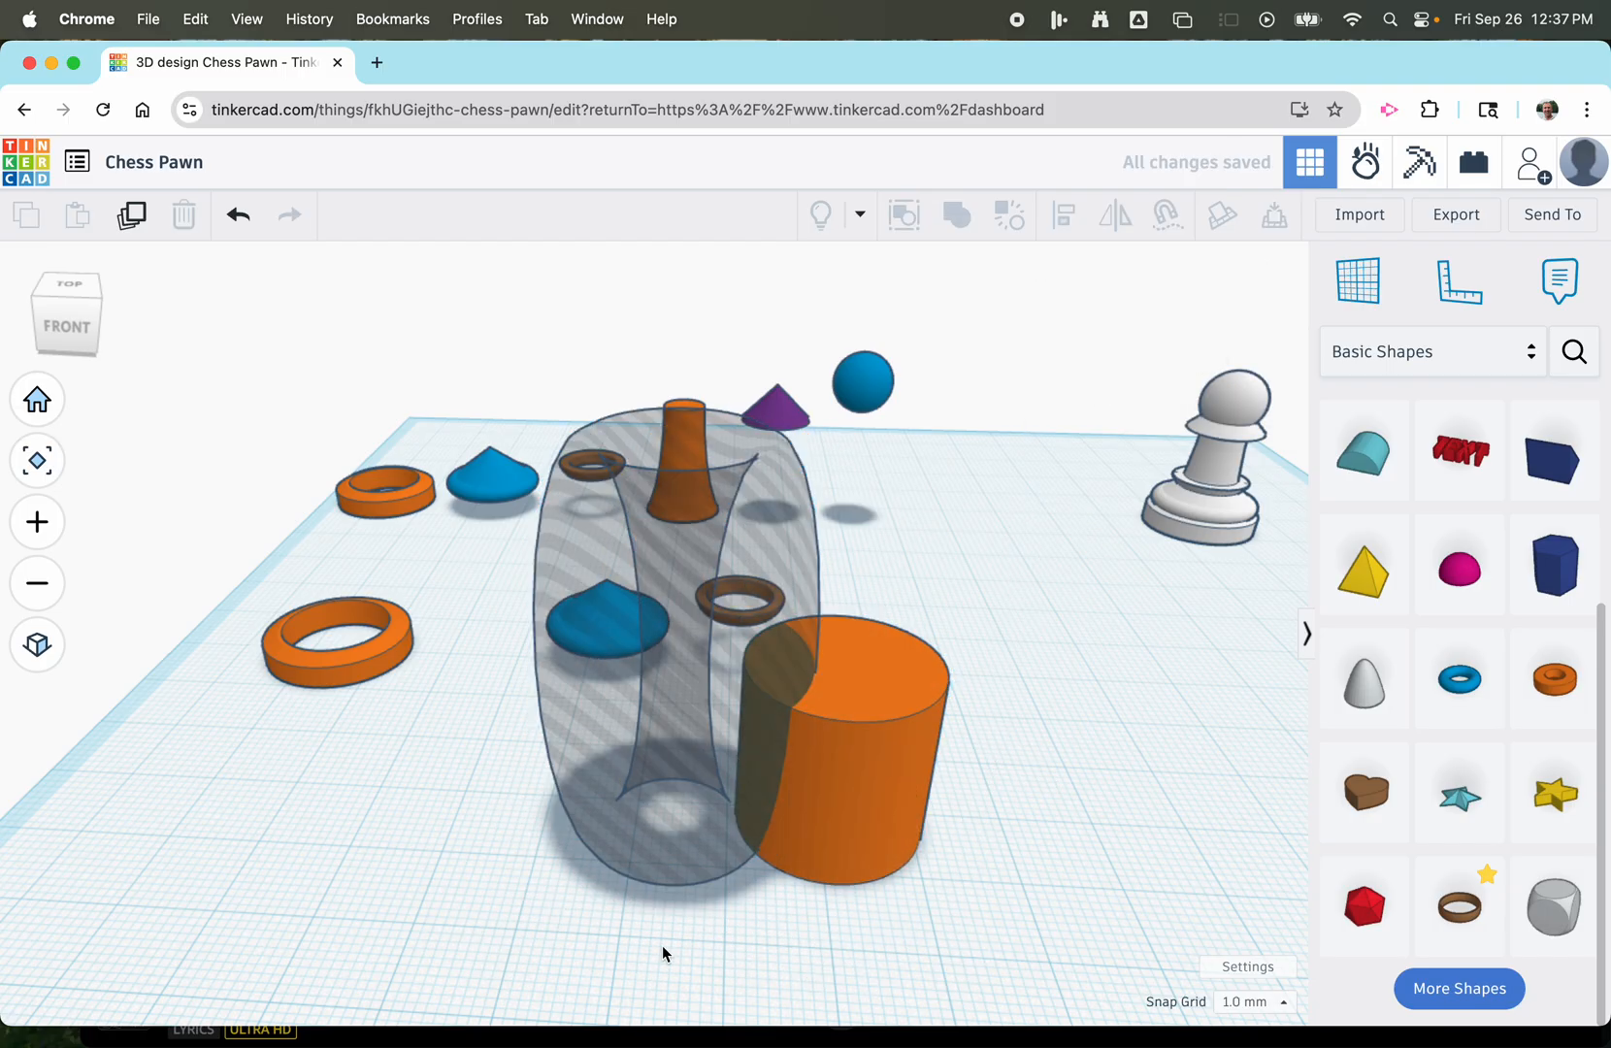
left_click_drag(470, 749, 930, 866)
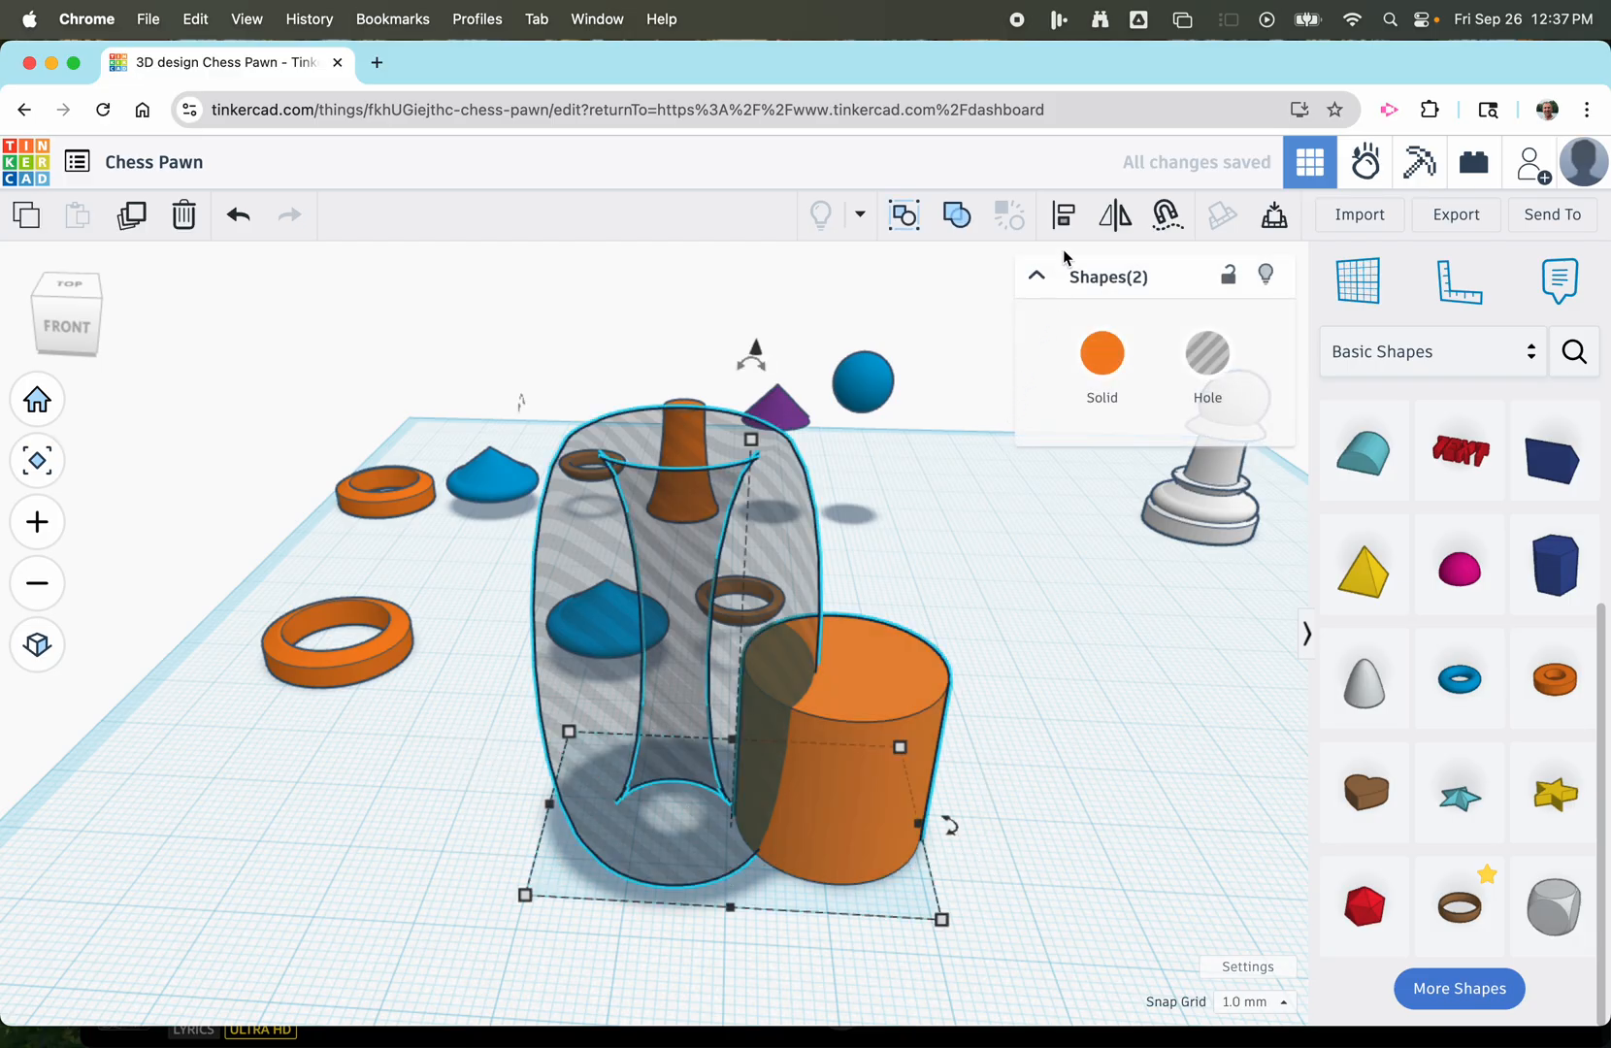
left_click(1064, 214)
left_click(729, 940)
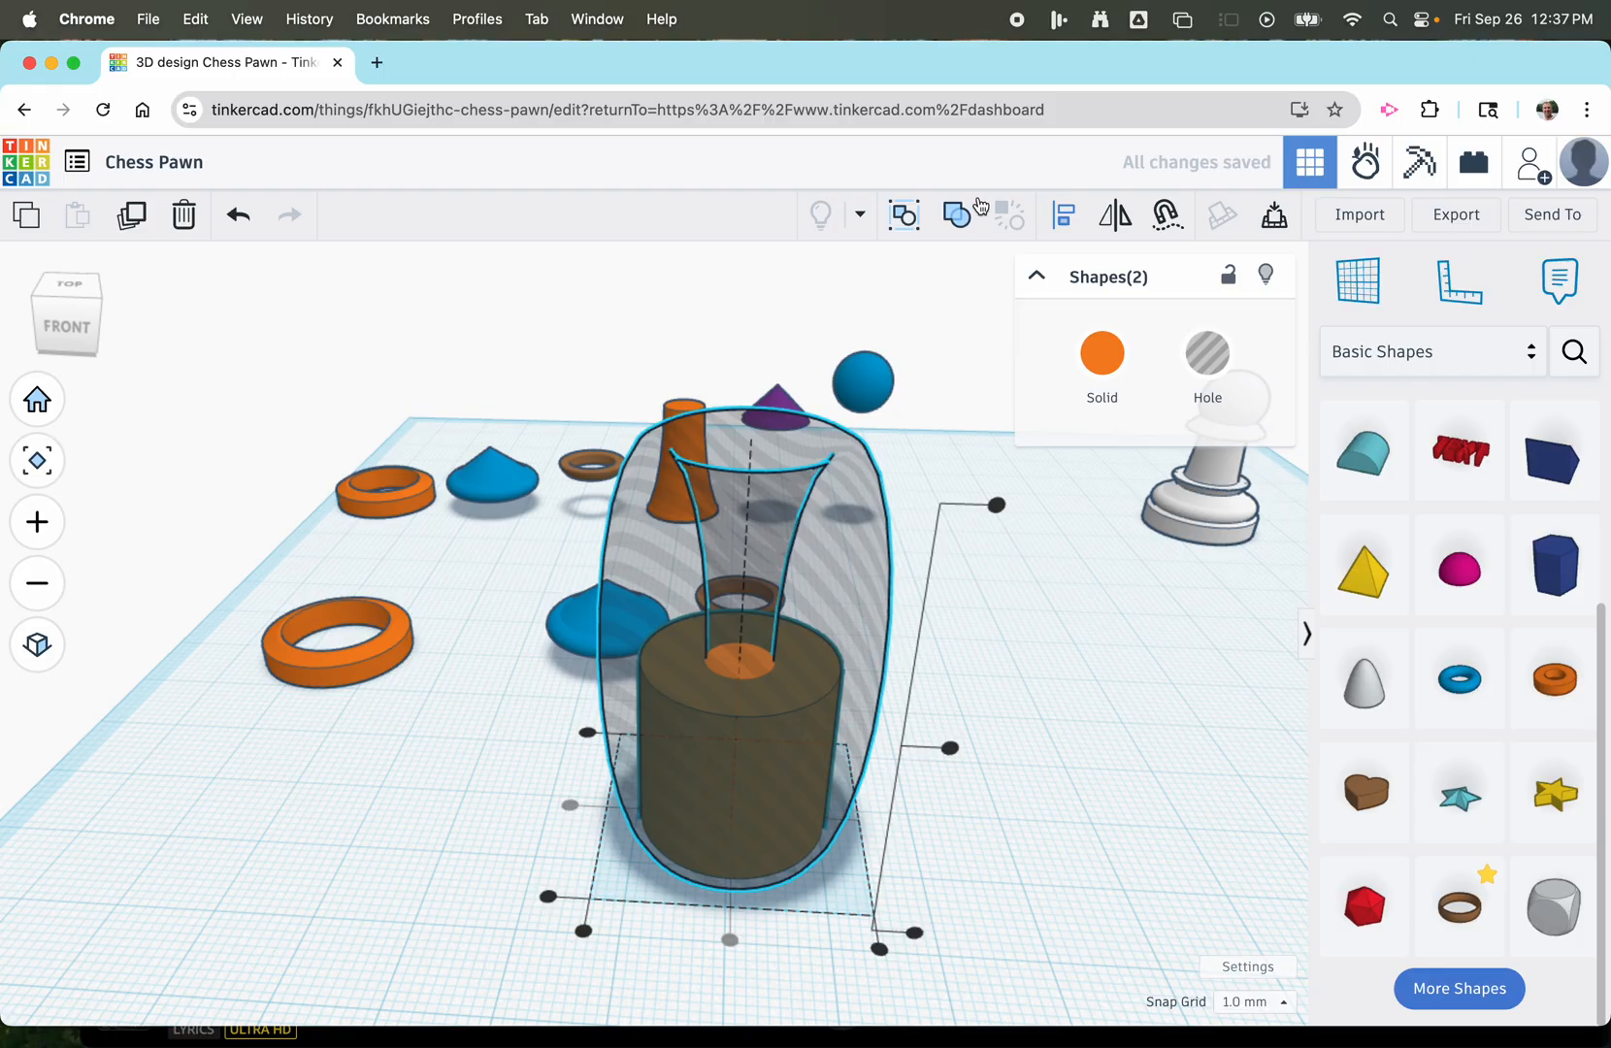
Group the torus hole and cylinder to cut the flared stem, and move the stem in front of the blue body piece.
left_click(974, 209)
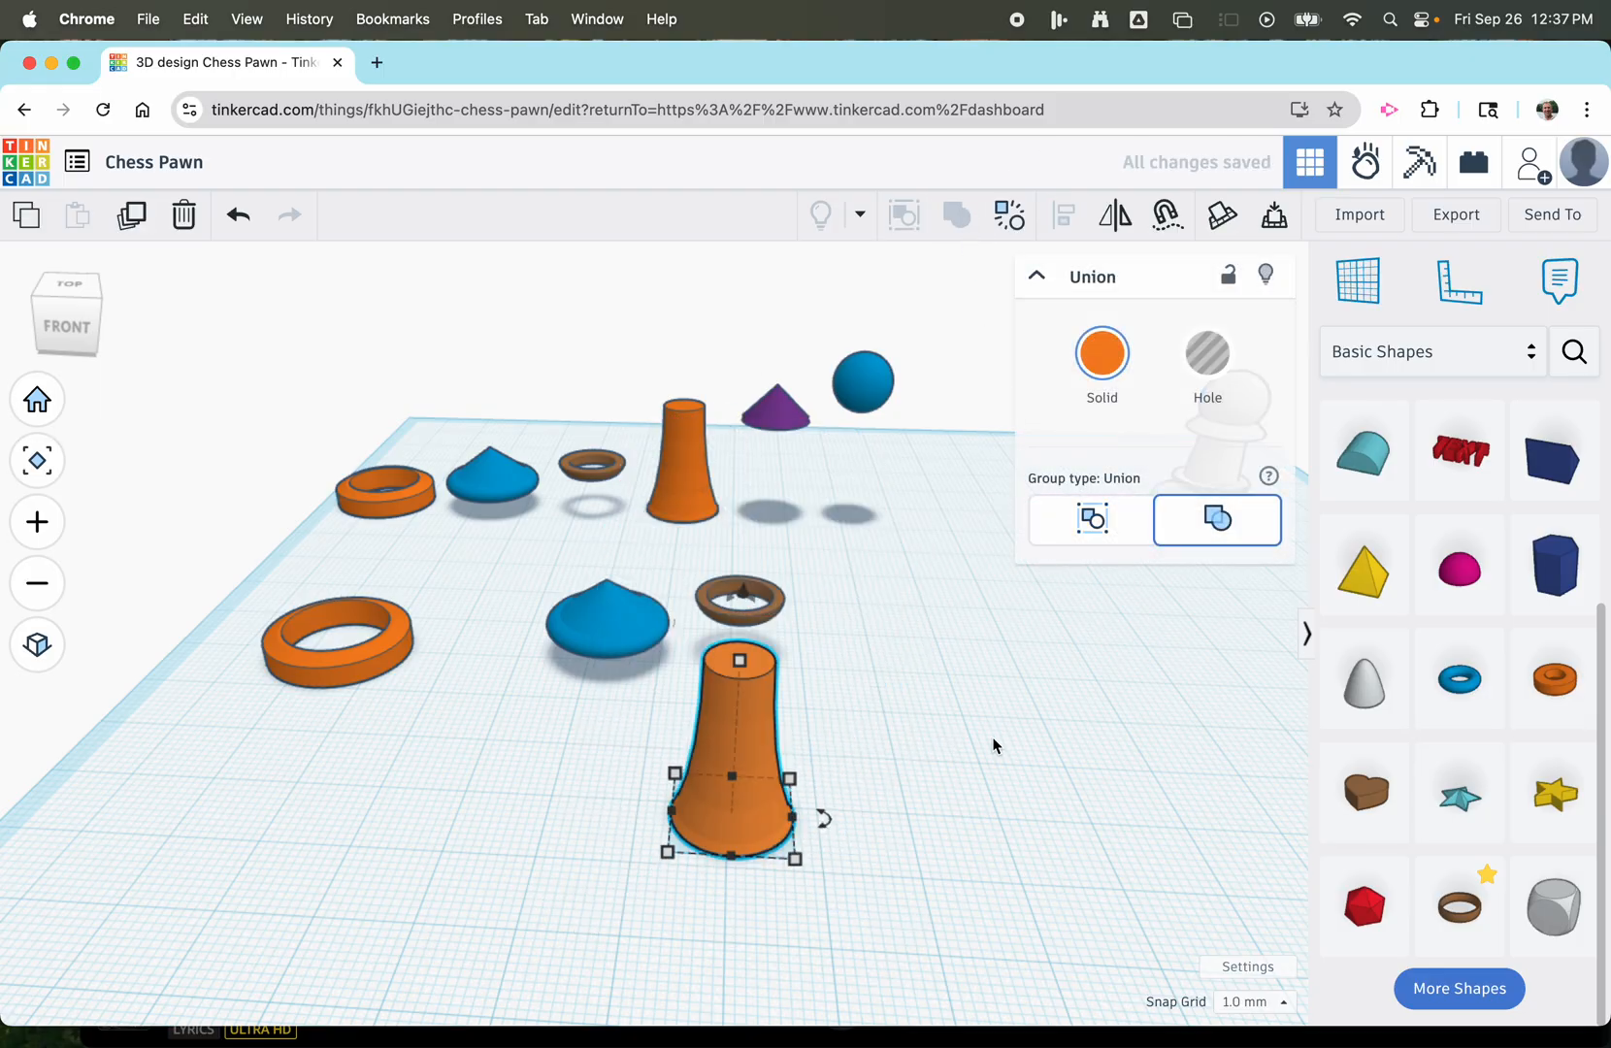
left_click_drag(716, 718, 622, 734)
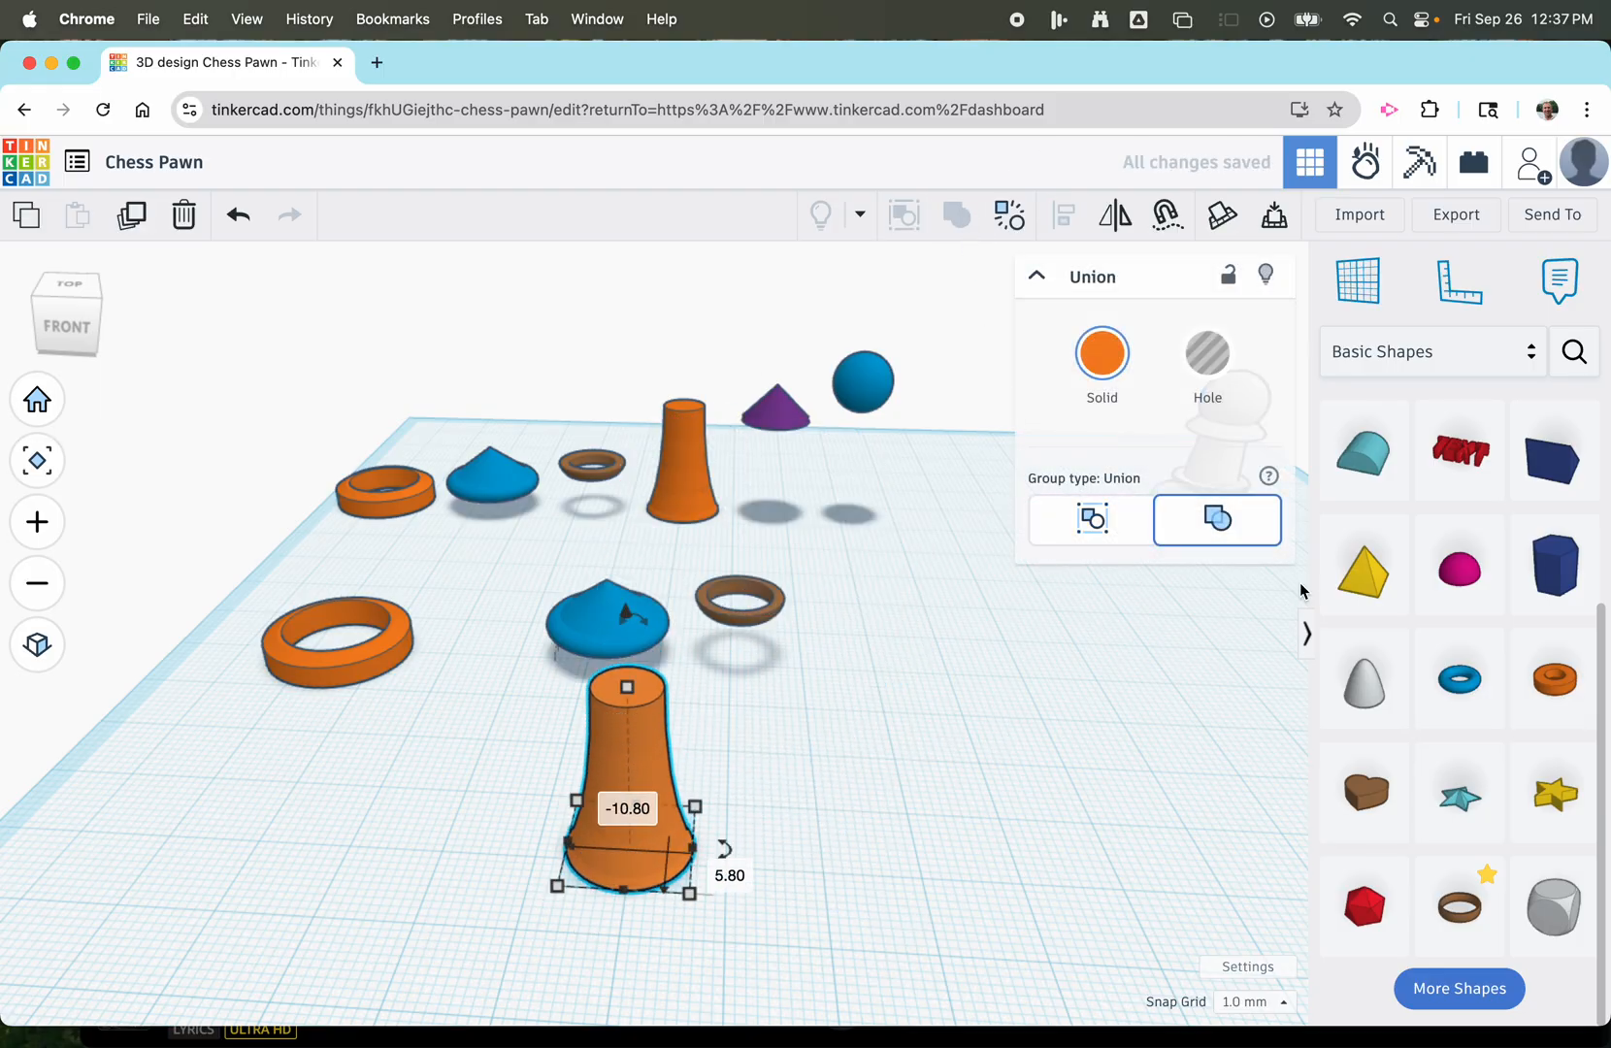
Add a cone to the right of the orange stem and set its height to 6 mm.
scroll(1563, 614, "up", 5)
left_click_drag(1557, 670, 894, 812)
mouse_move(922, 657)
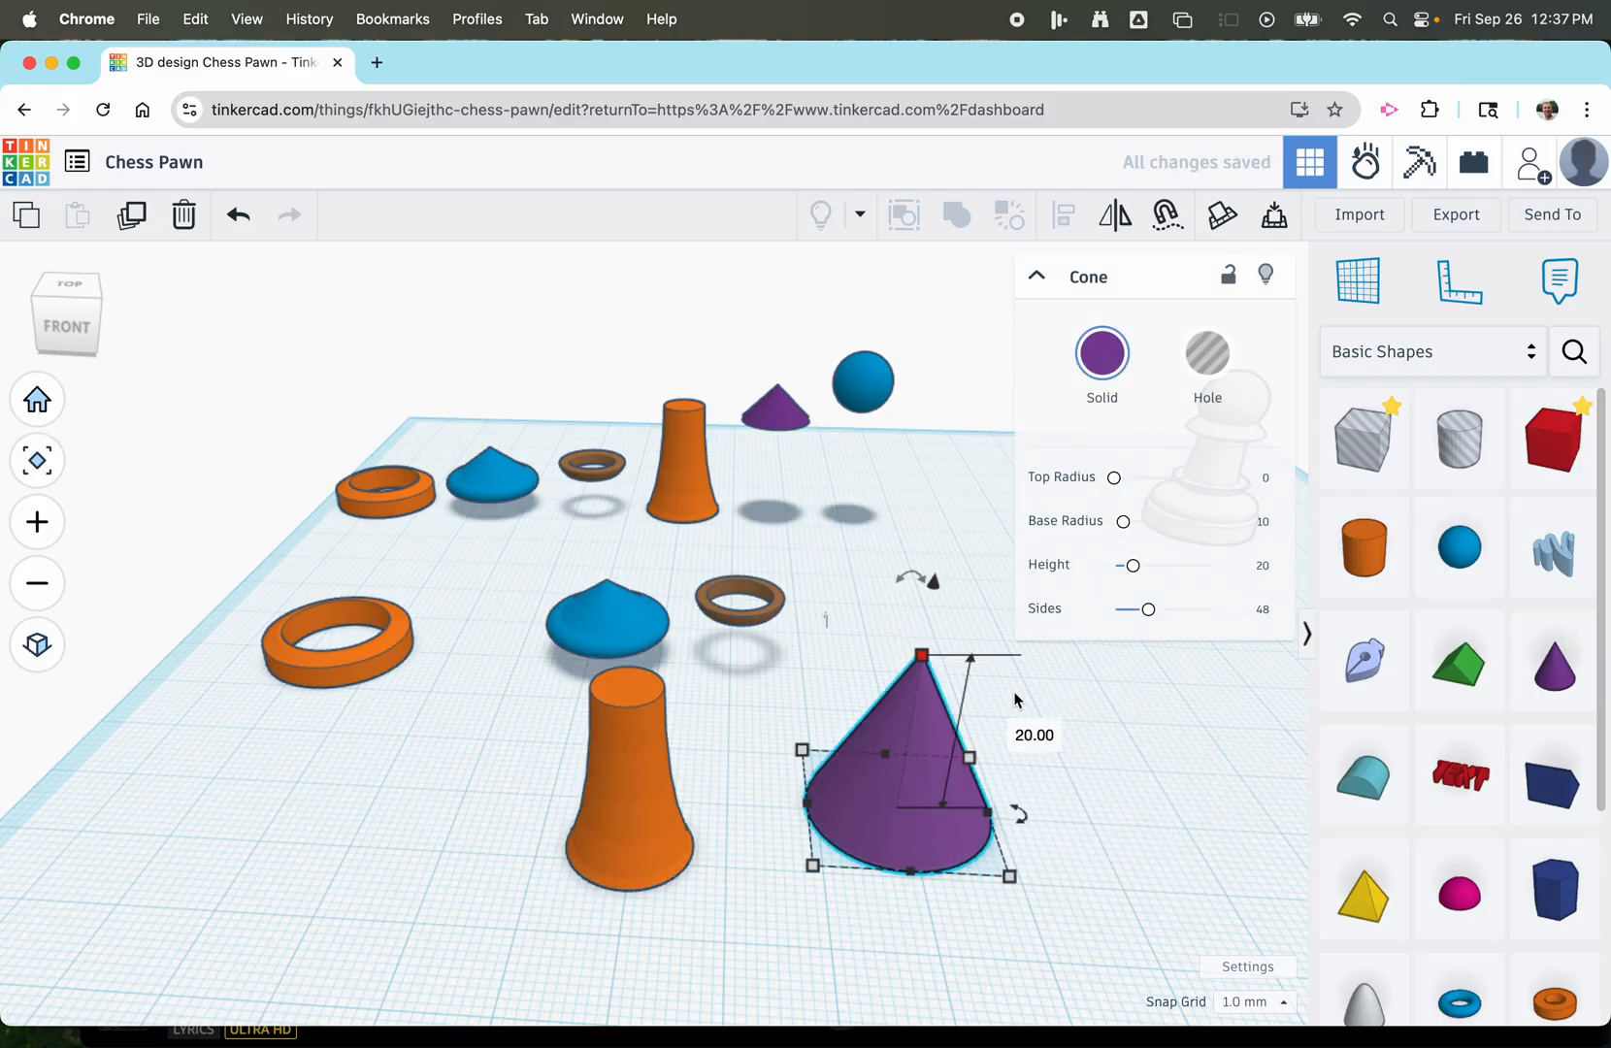
left_click(1032, 734)
type("6")
key("Return")
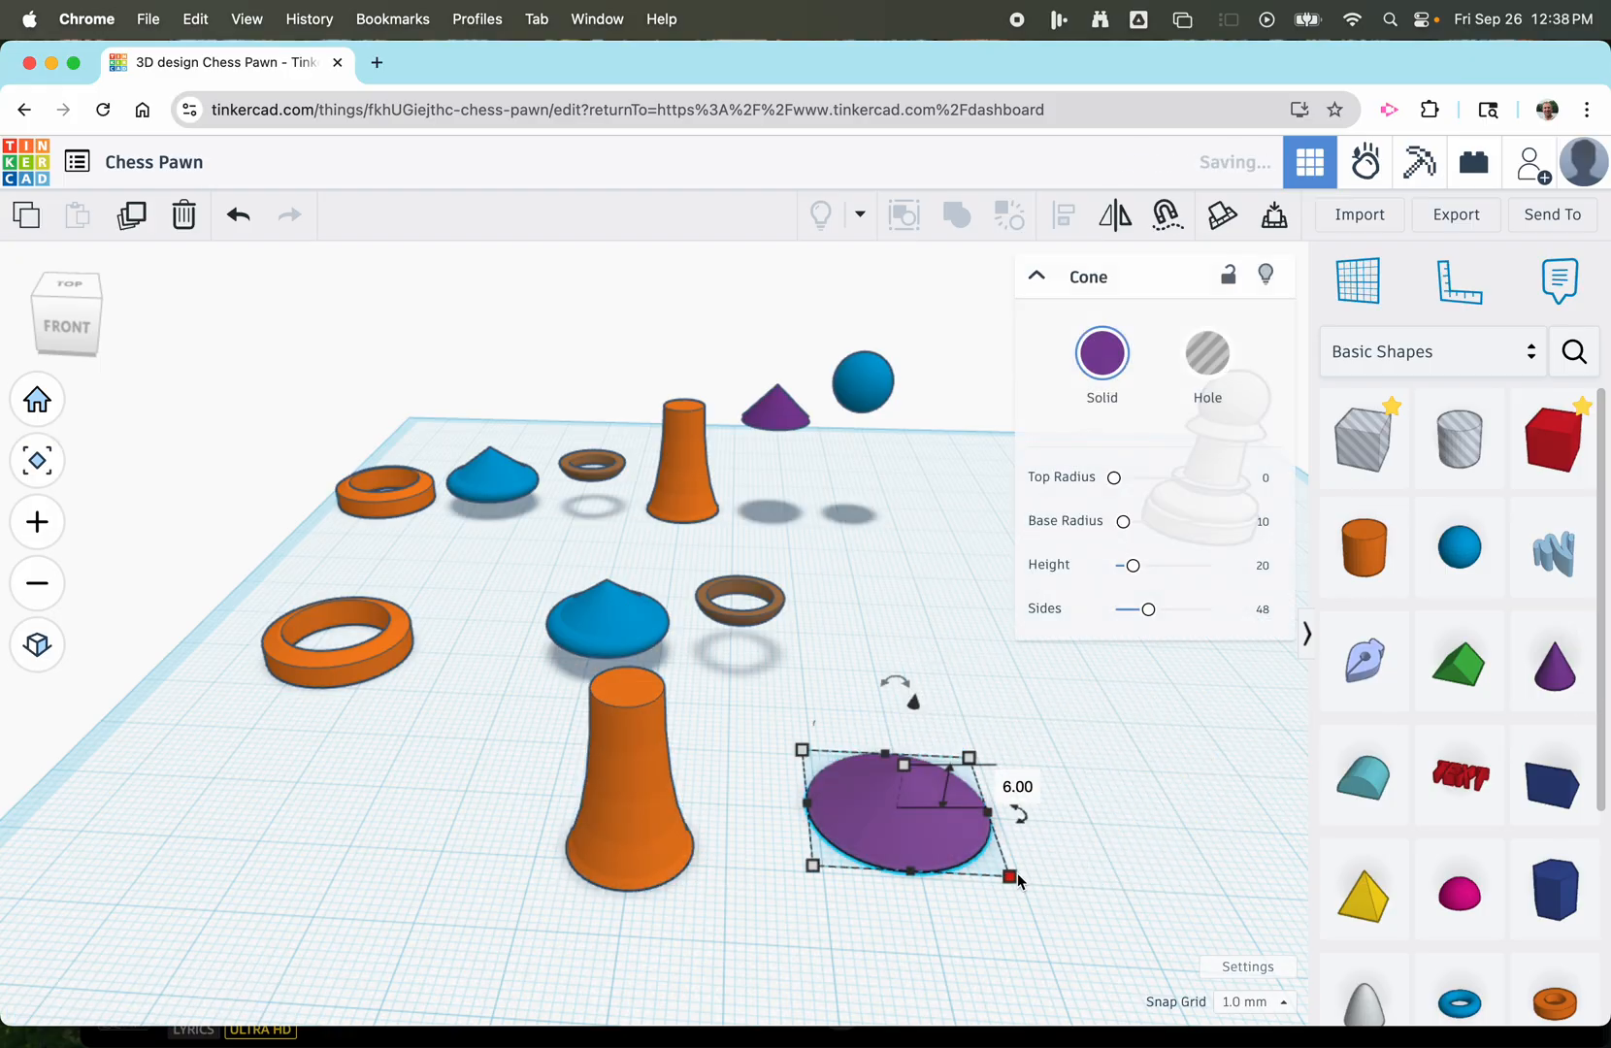
Set the cone's base to 12 mm by 12 mm and raise the cone 18 mm above the workplane.
left_click(1011, 875)
left_click(1122, 818)
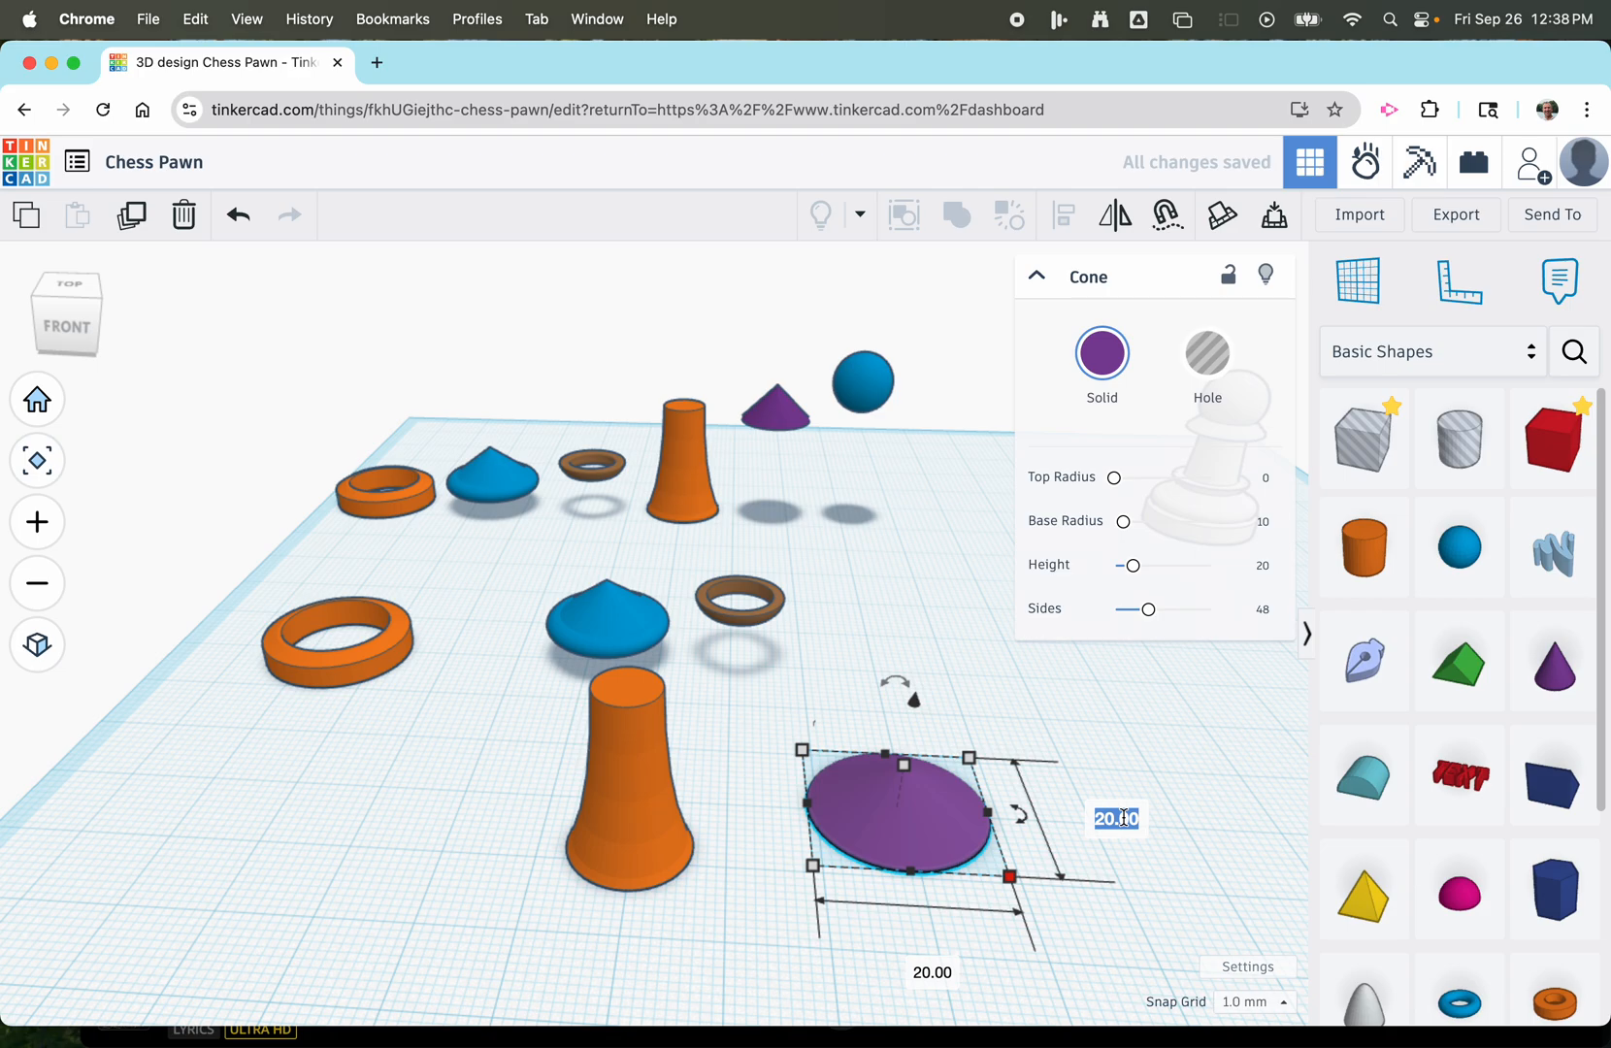
type("12")
key("Tab")
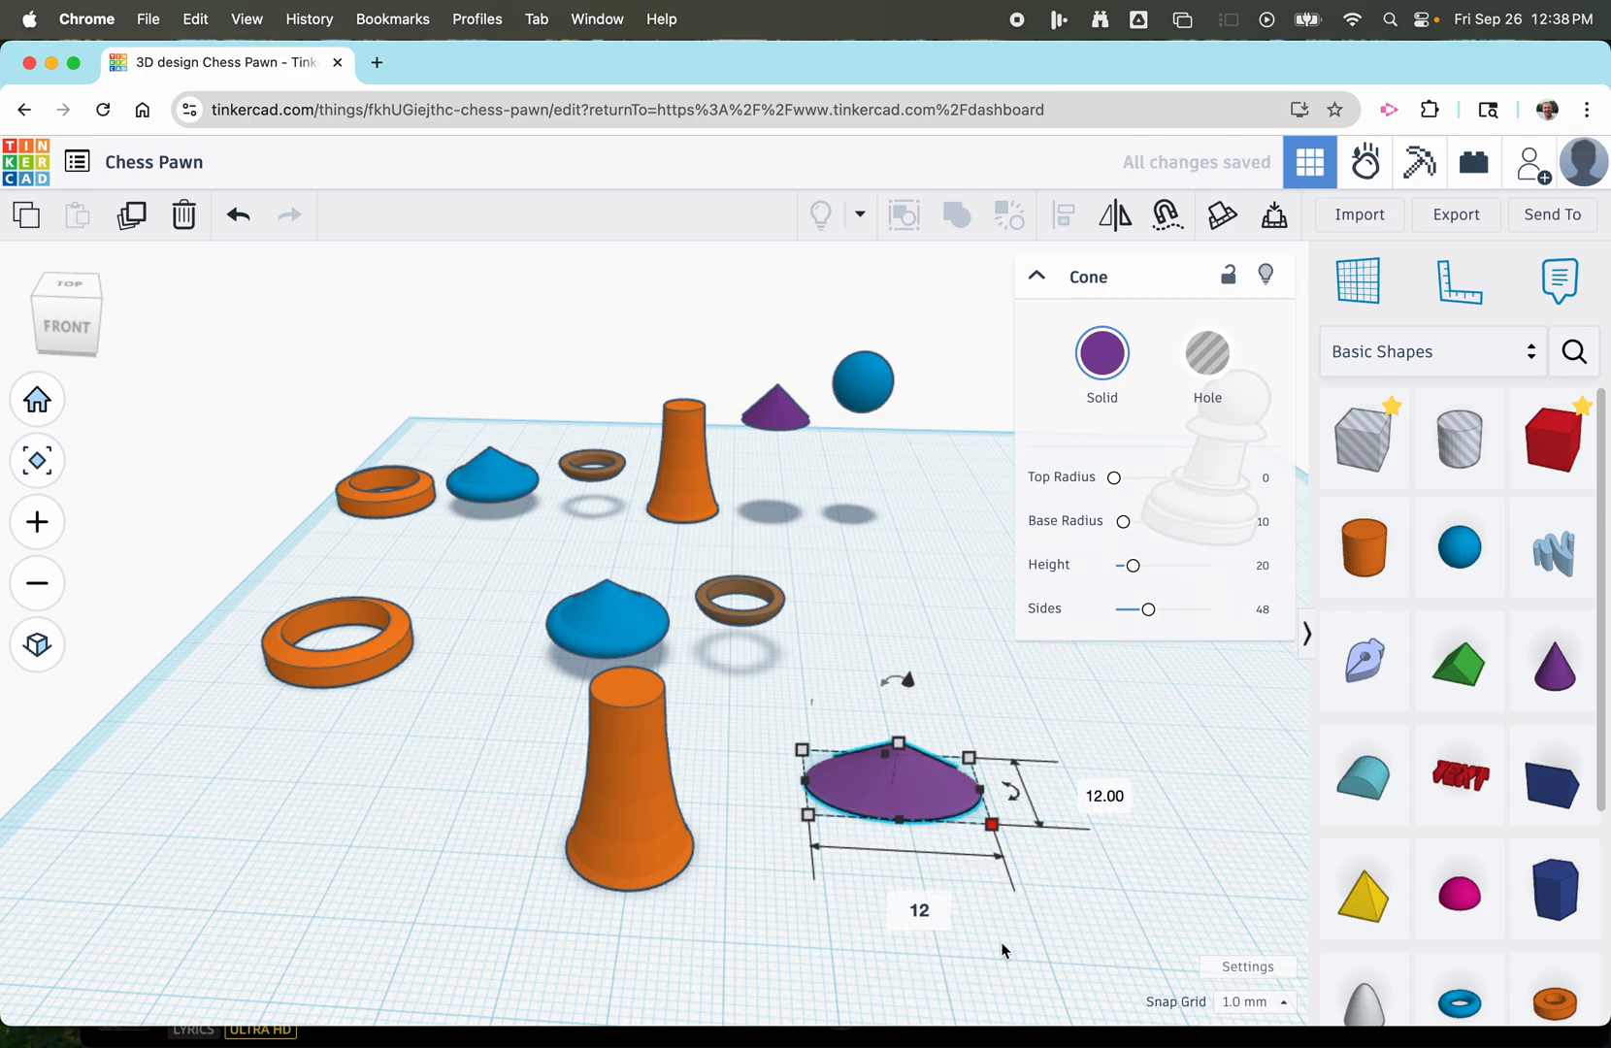
type("12")
key("Return")
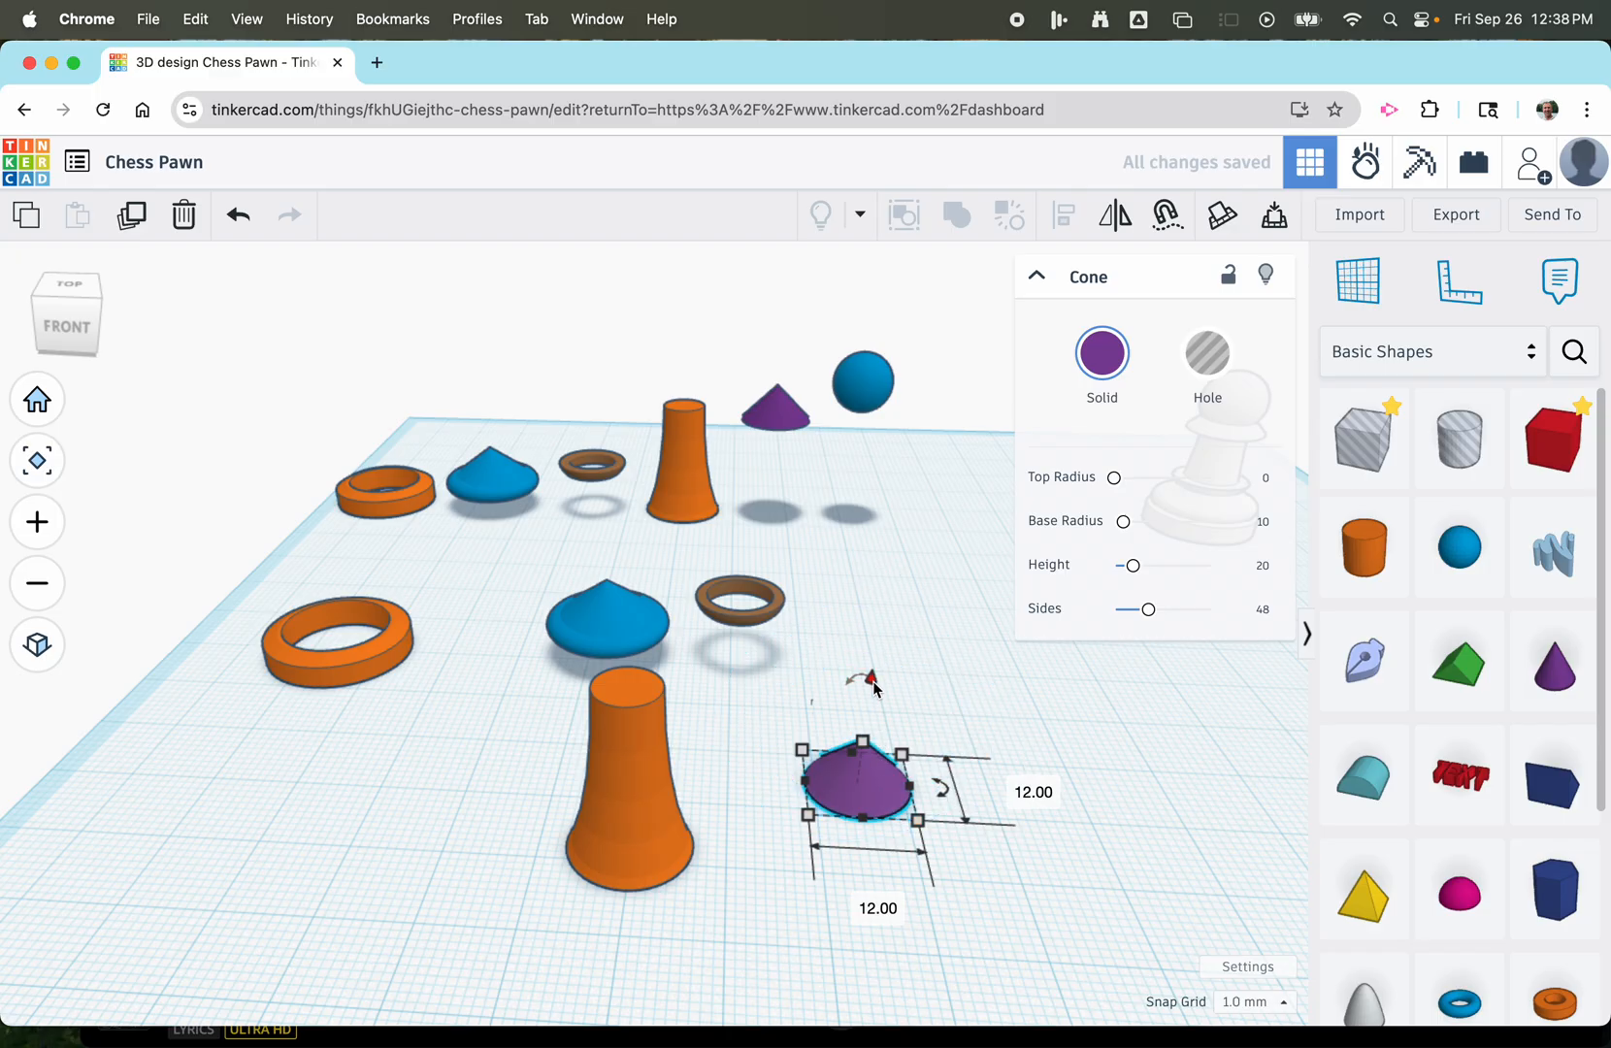
left_click_drag(872, 679, 862, 523)
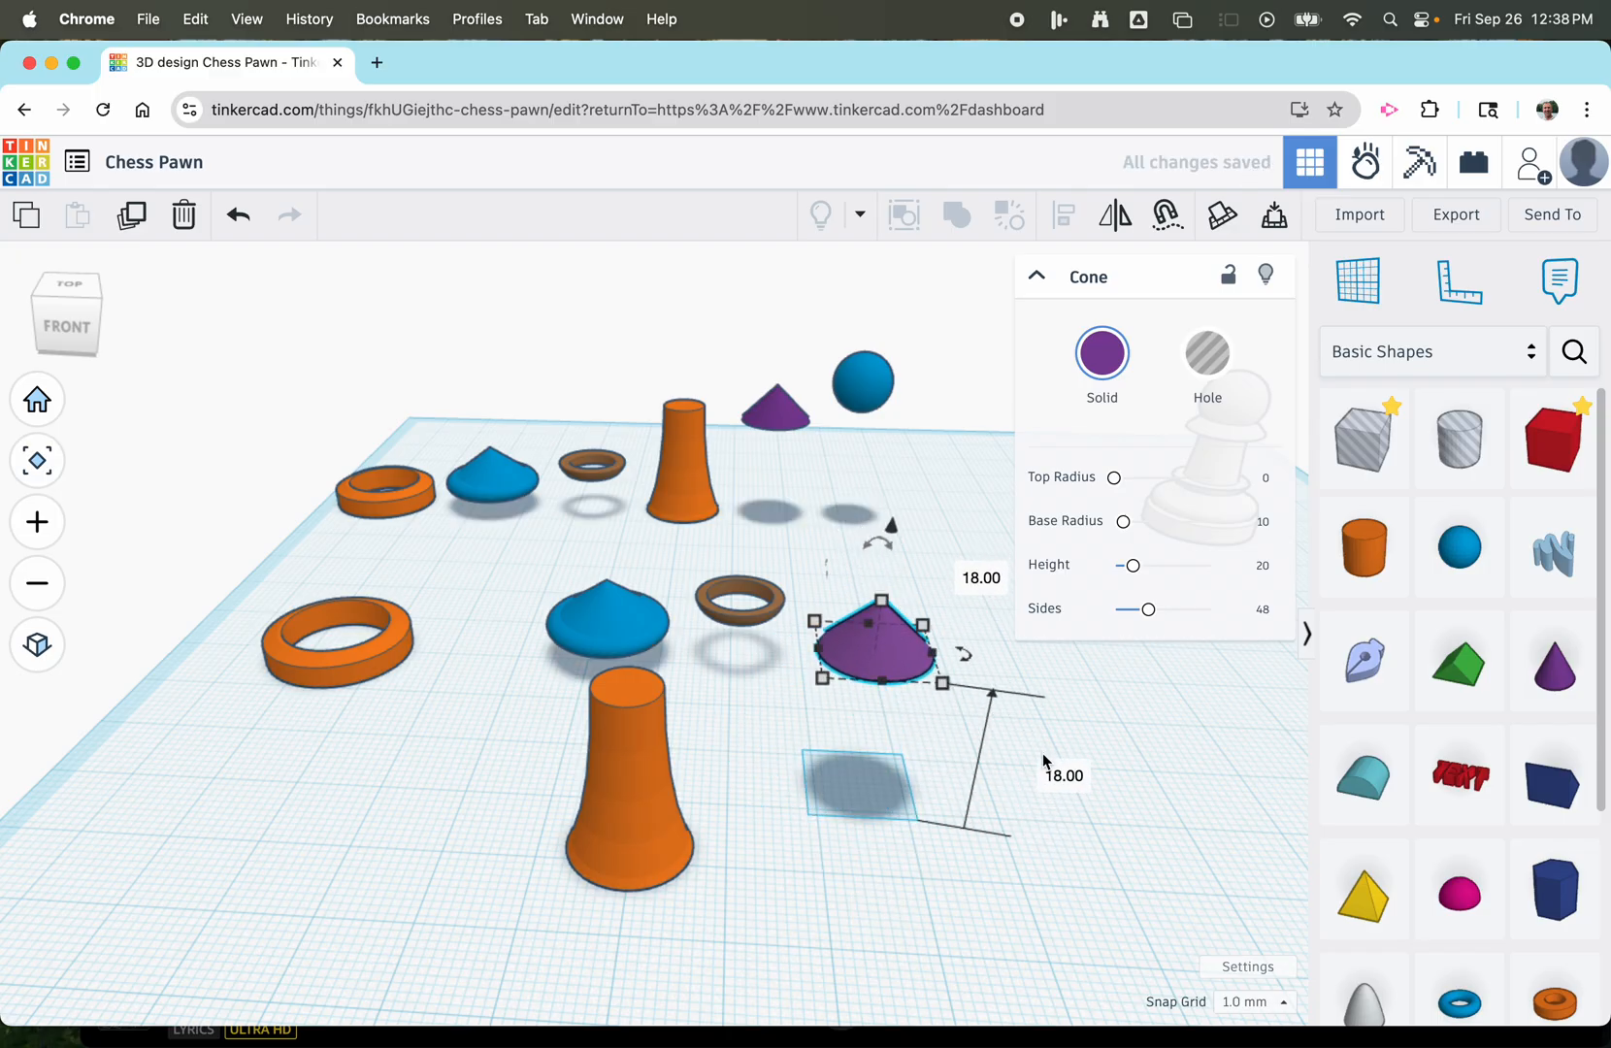
left_click(856, 861)
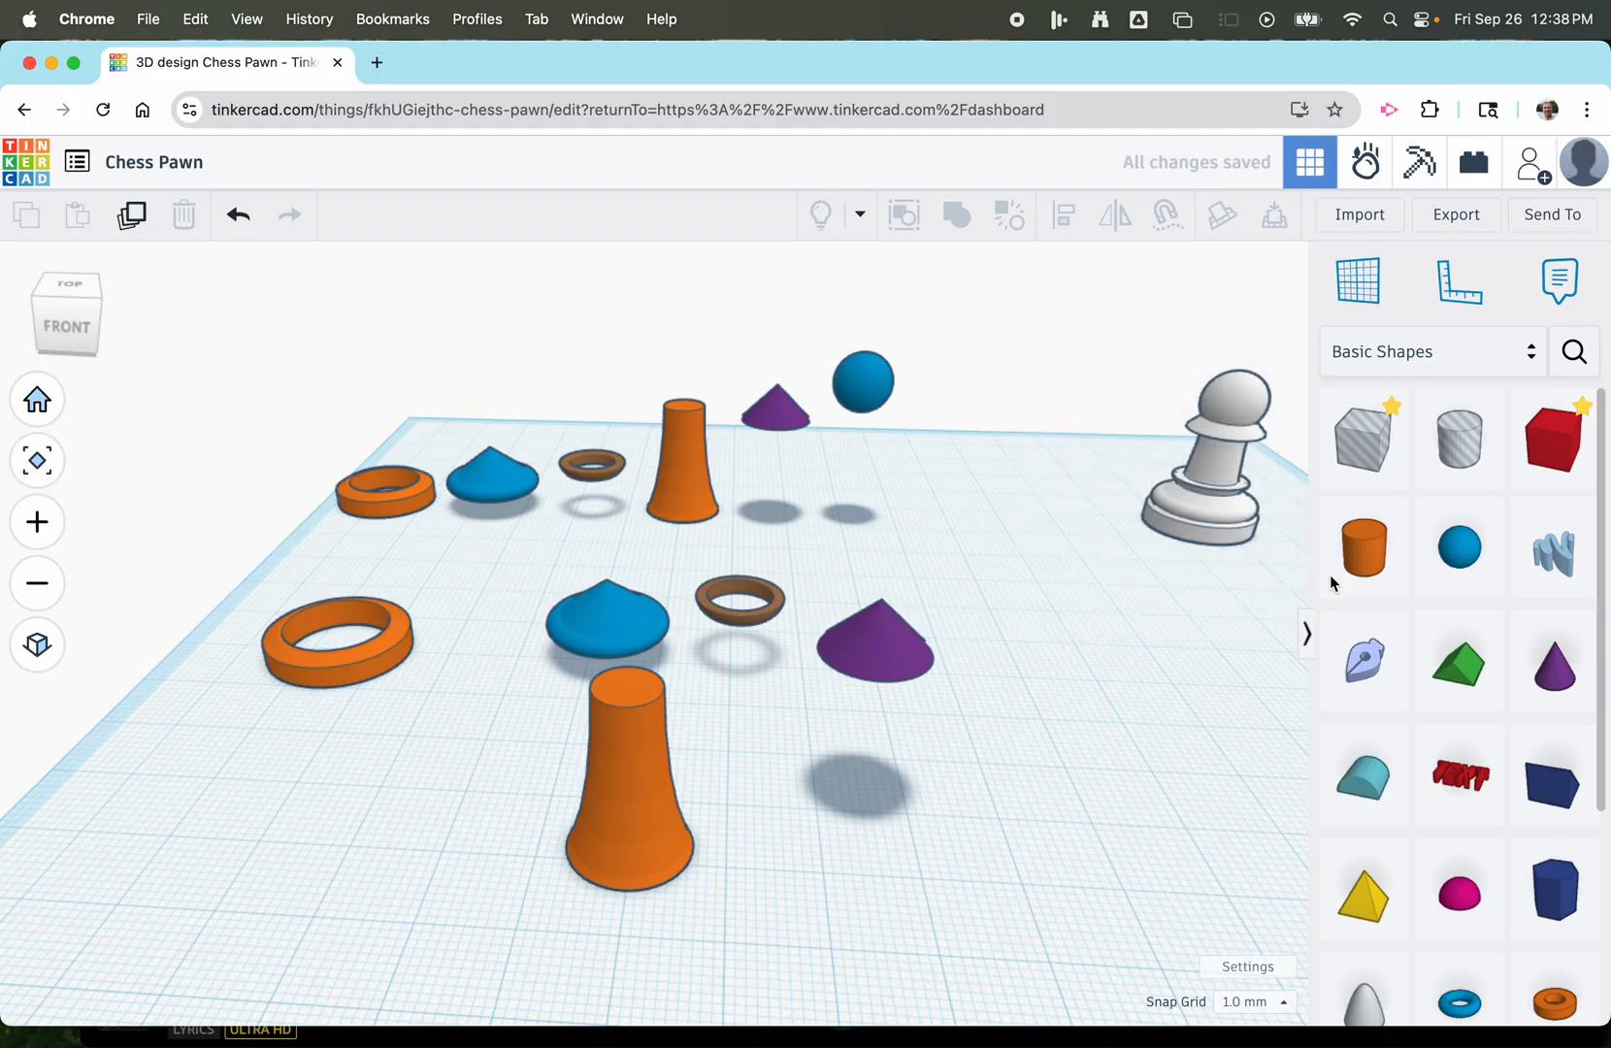
Add a sphere to the right of the purple cone and scale it proportionally to 10 mm wide and 10 mm long.
left_click_drag(1455, 564, 1030, 804)
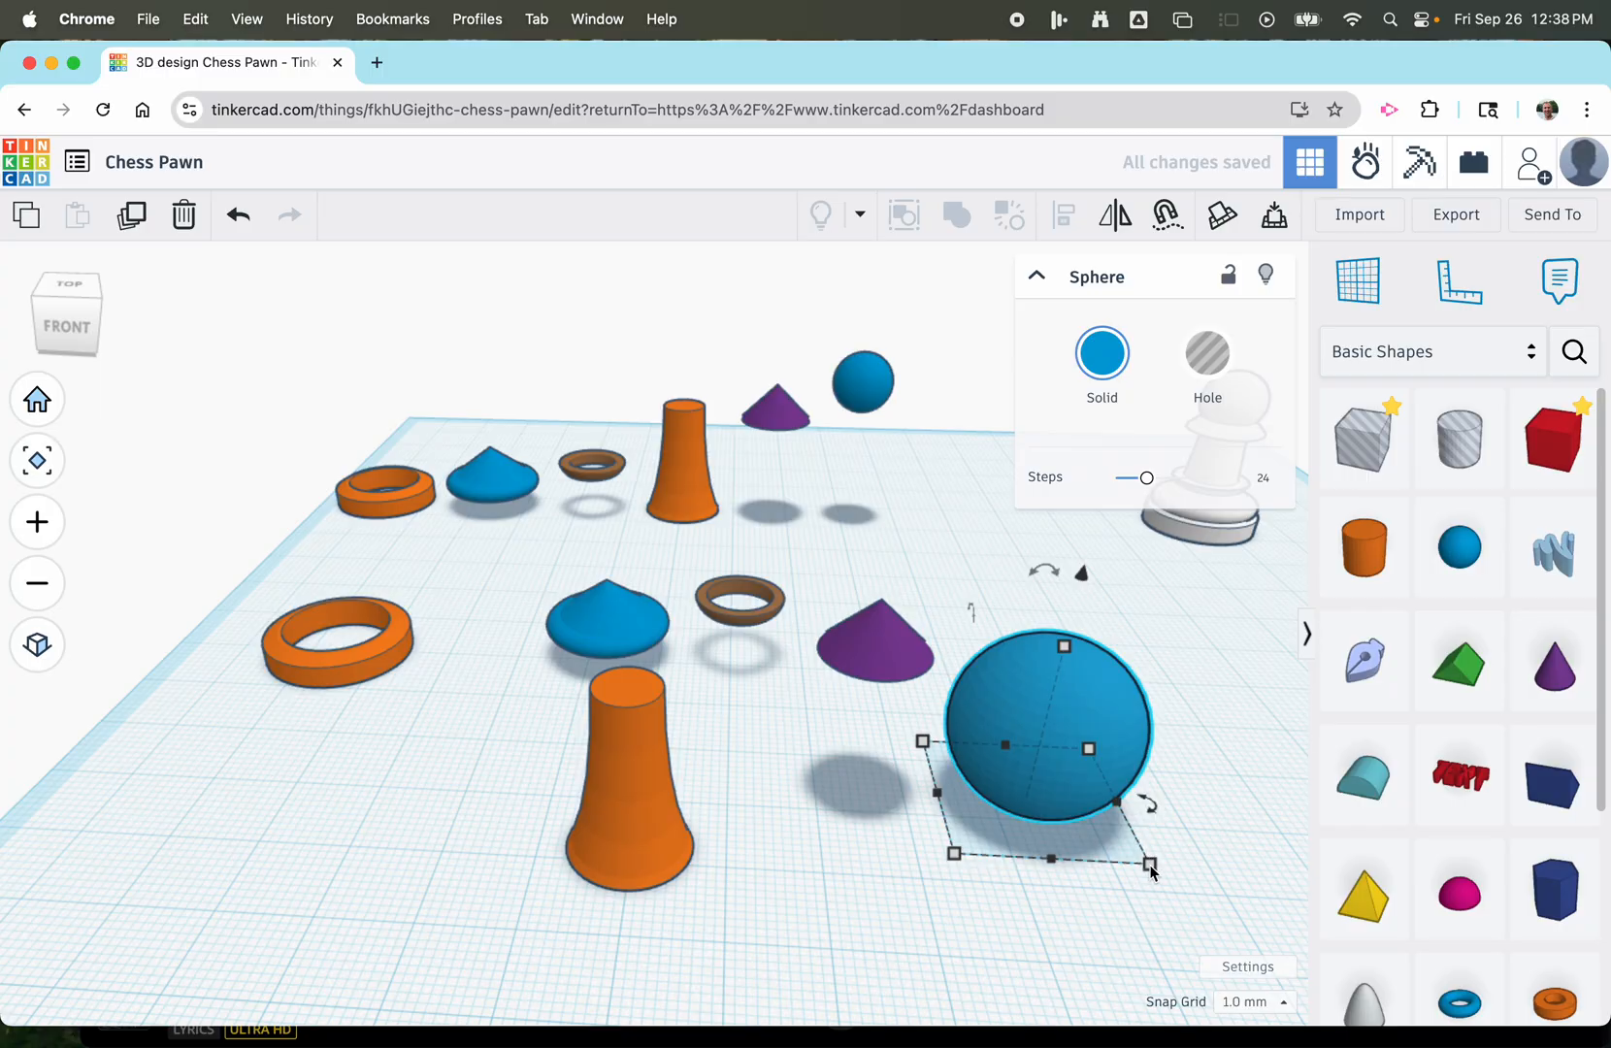
left_click_drag(1150, 865, 1033, 800)
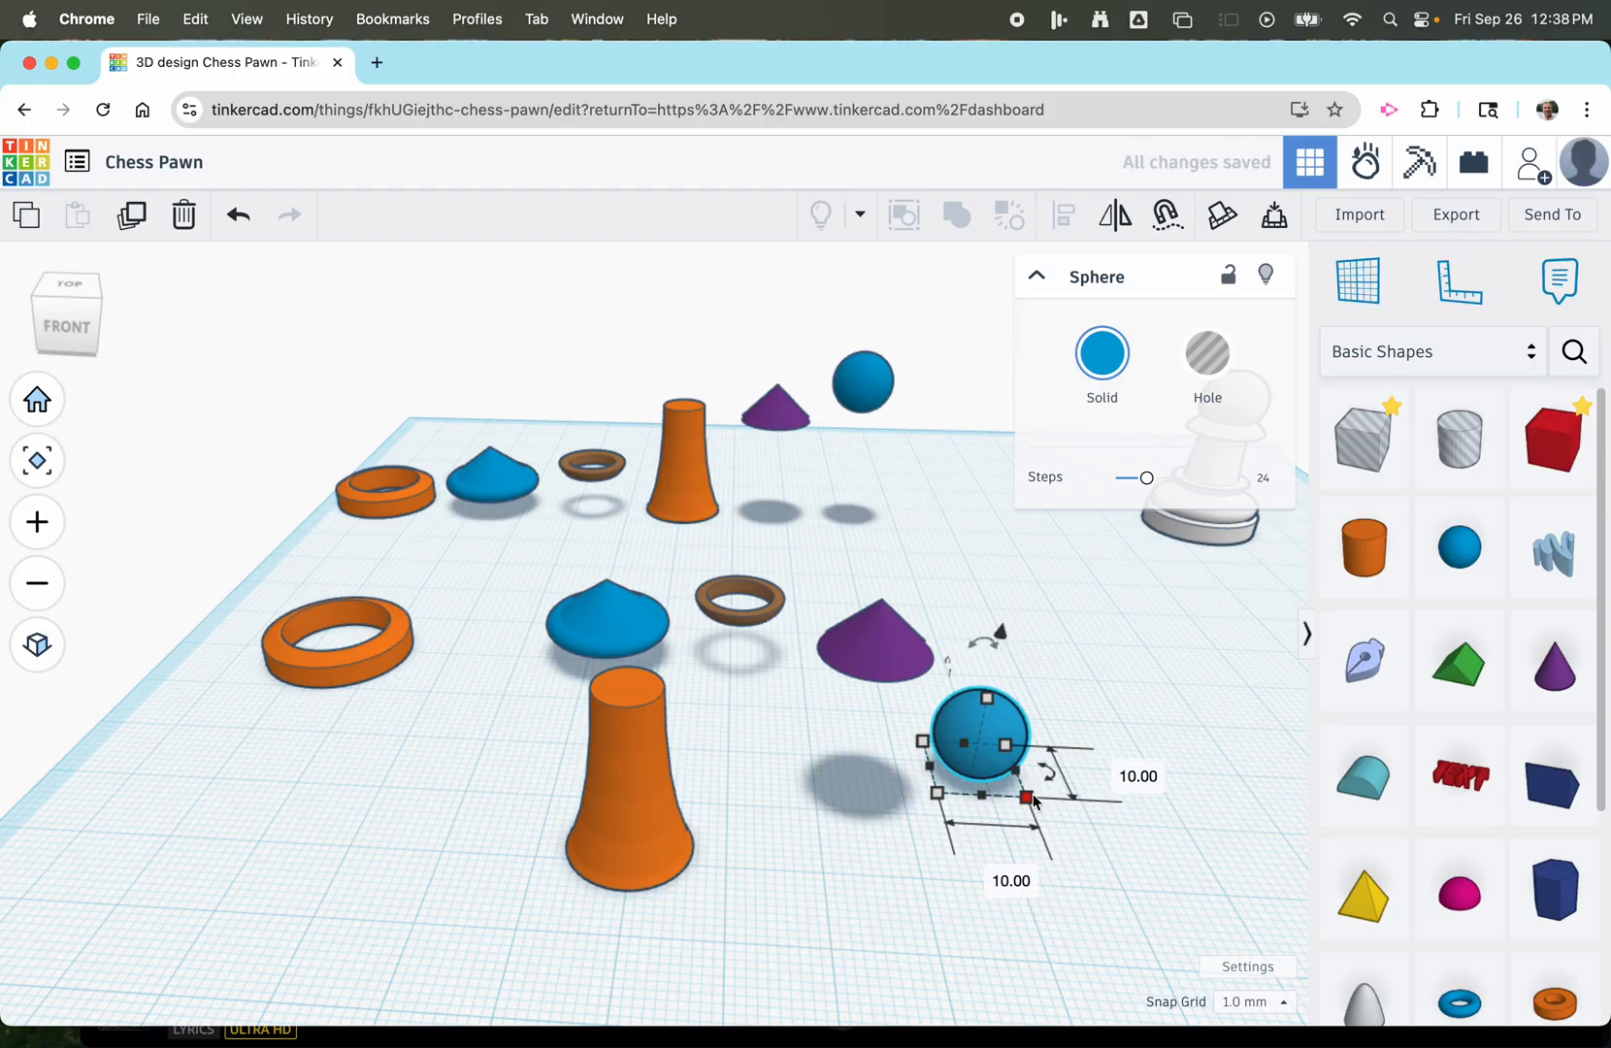
left_click(988, 700)
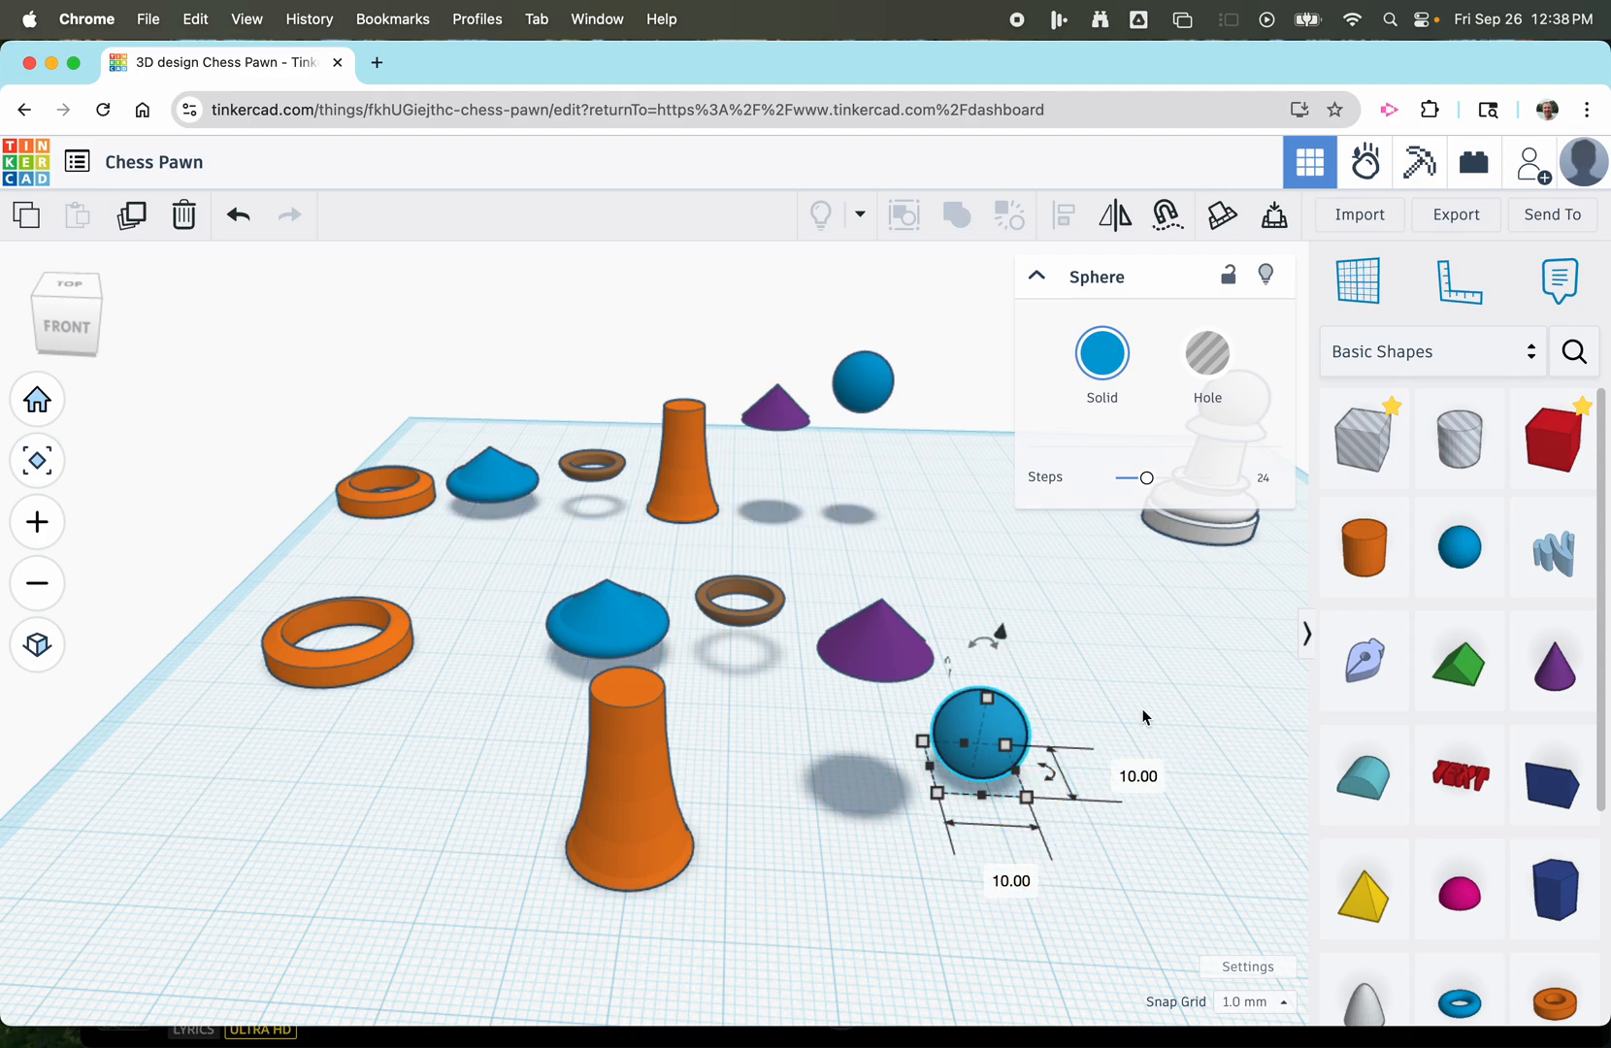
left_click(1145, 656)
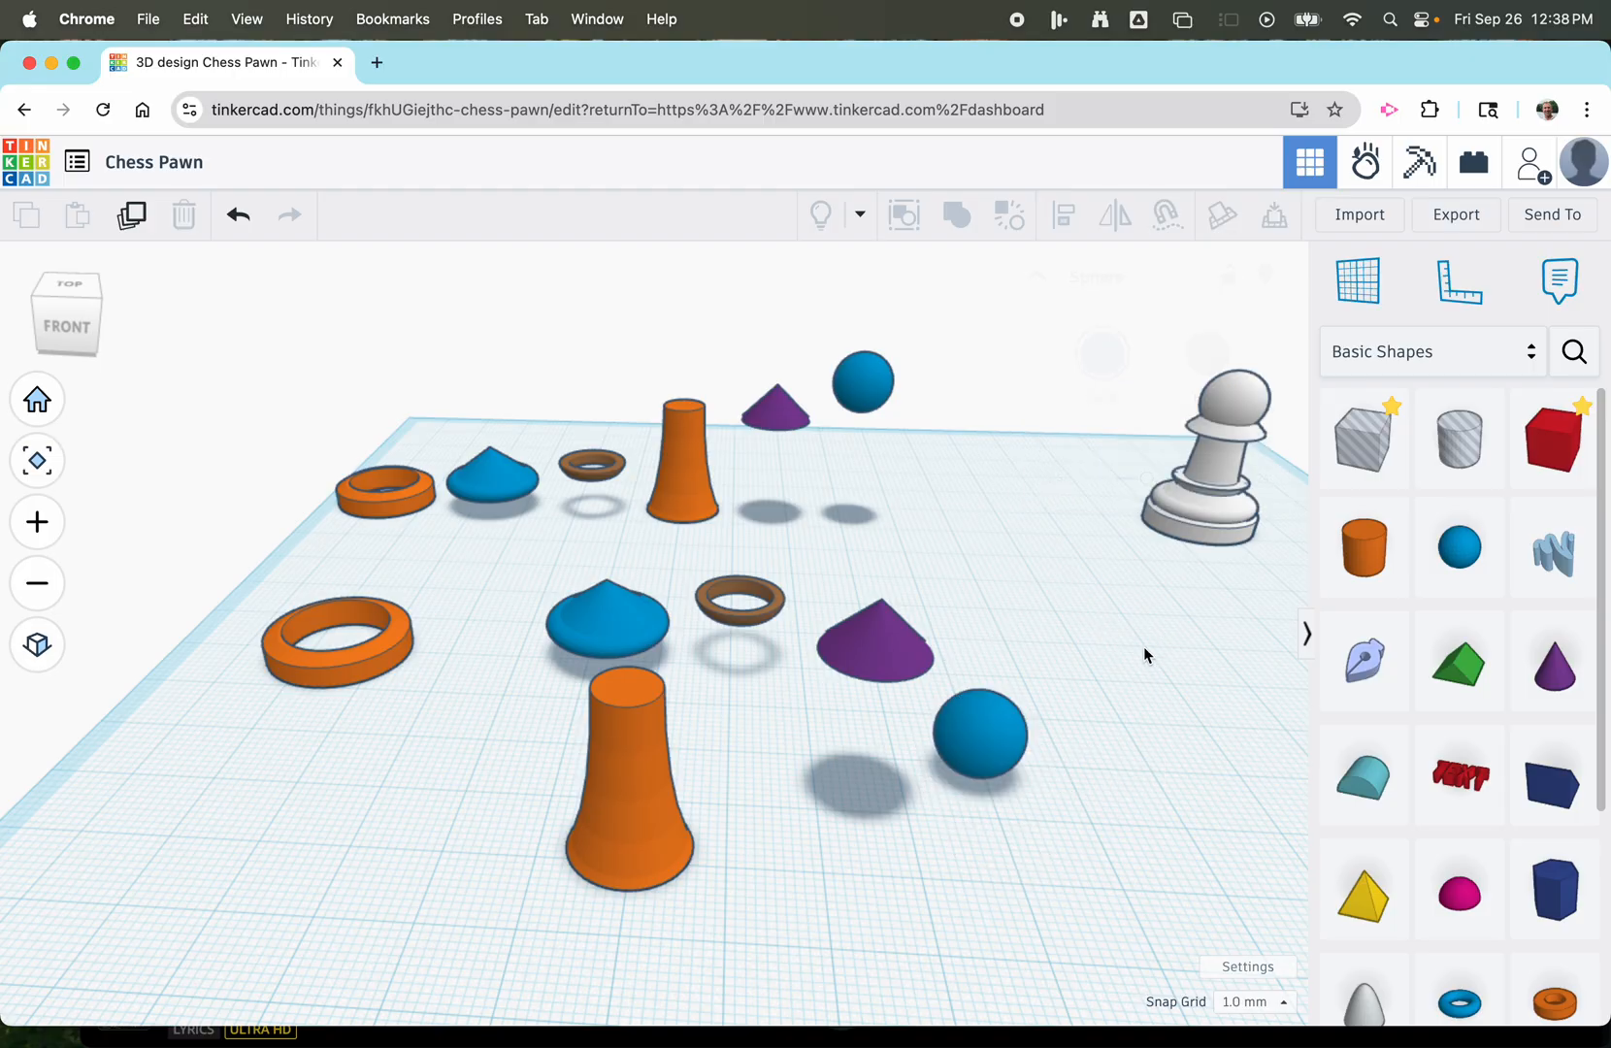
Raise the new blue sphere by 20 mm above the workplane.
left_click(973, 753)
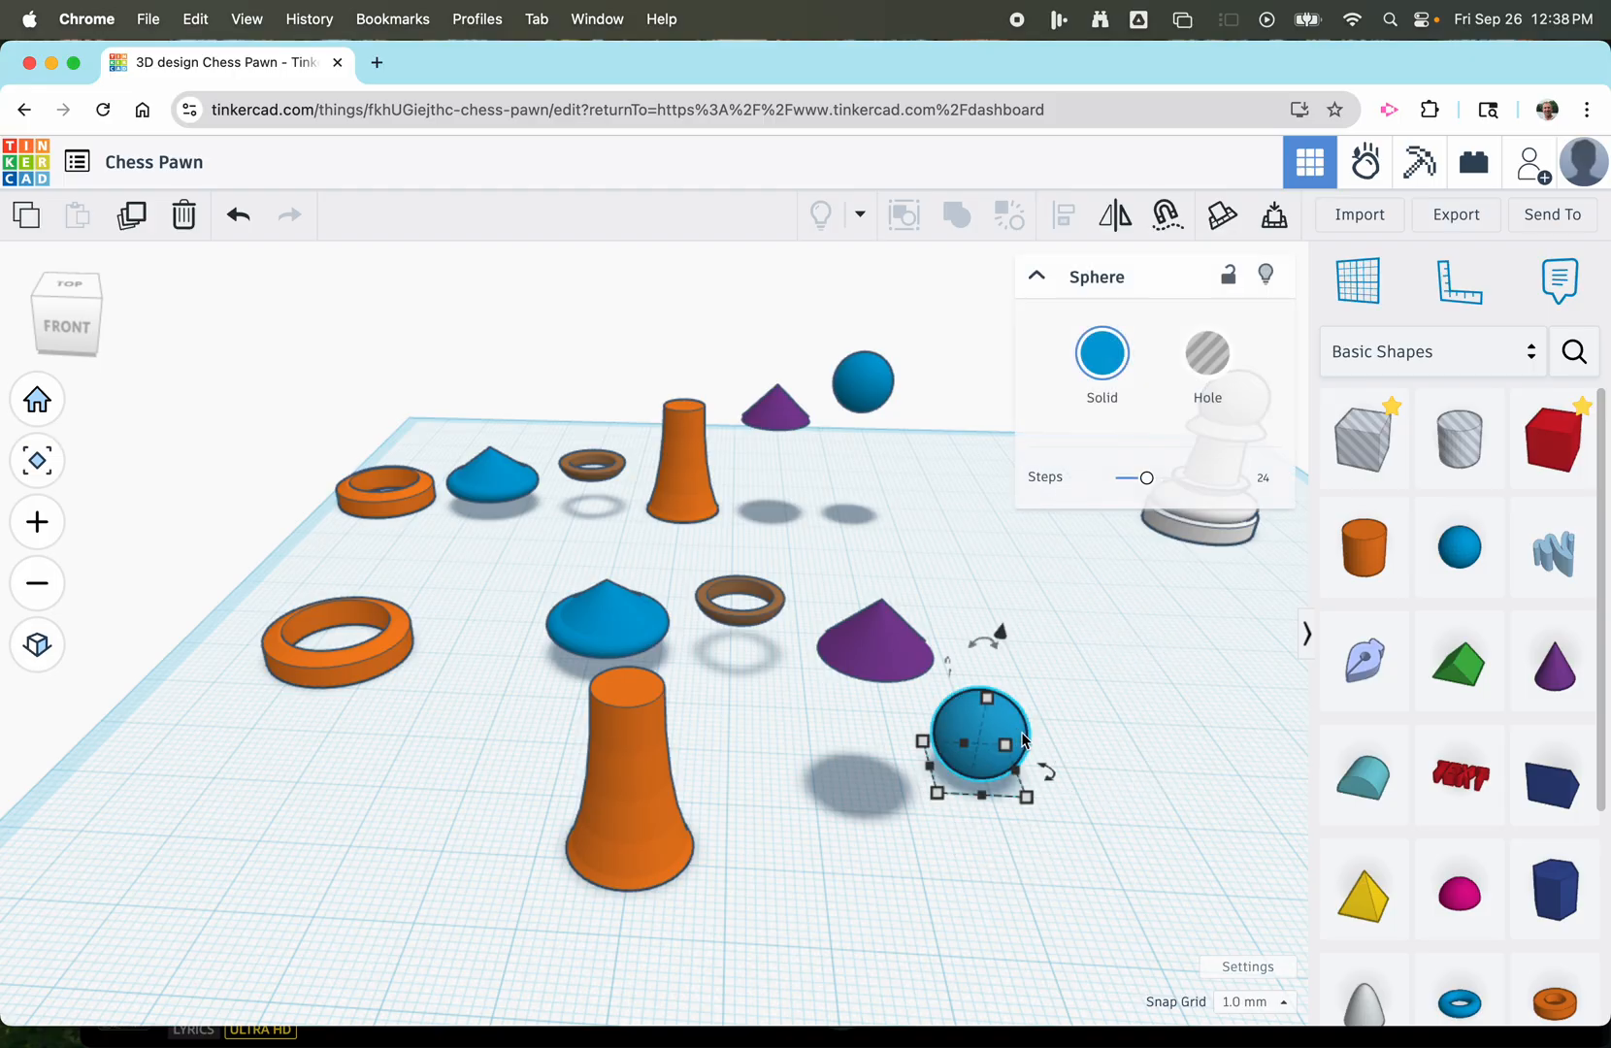
left_click_drag(1002, 641, 1007, 456)
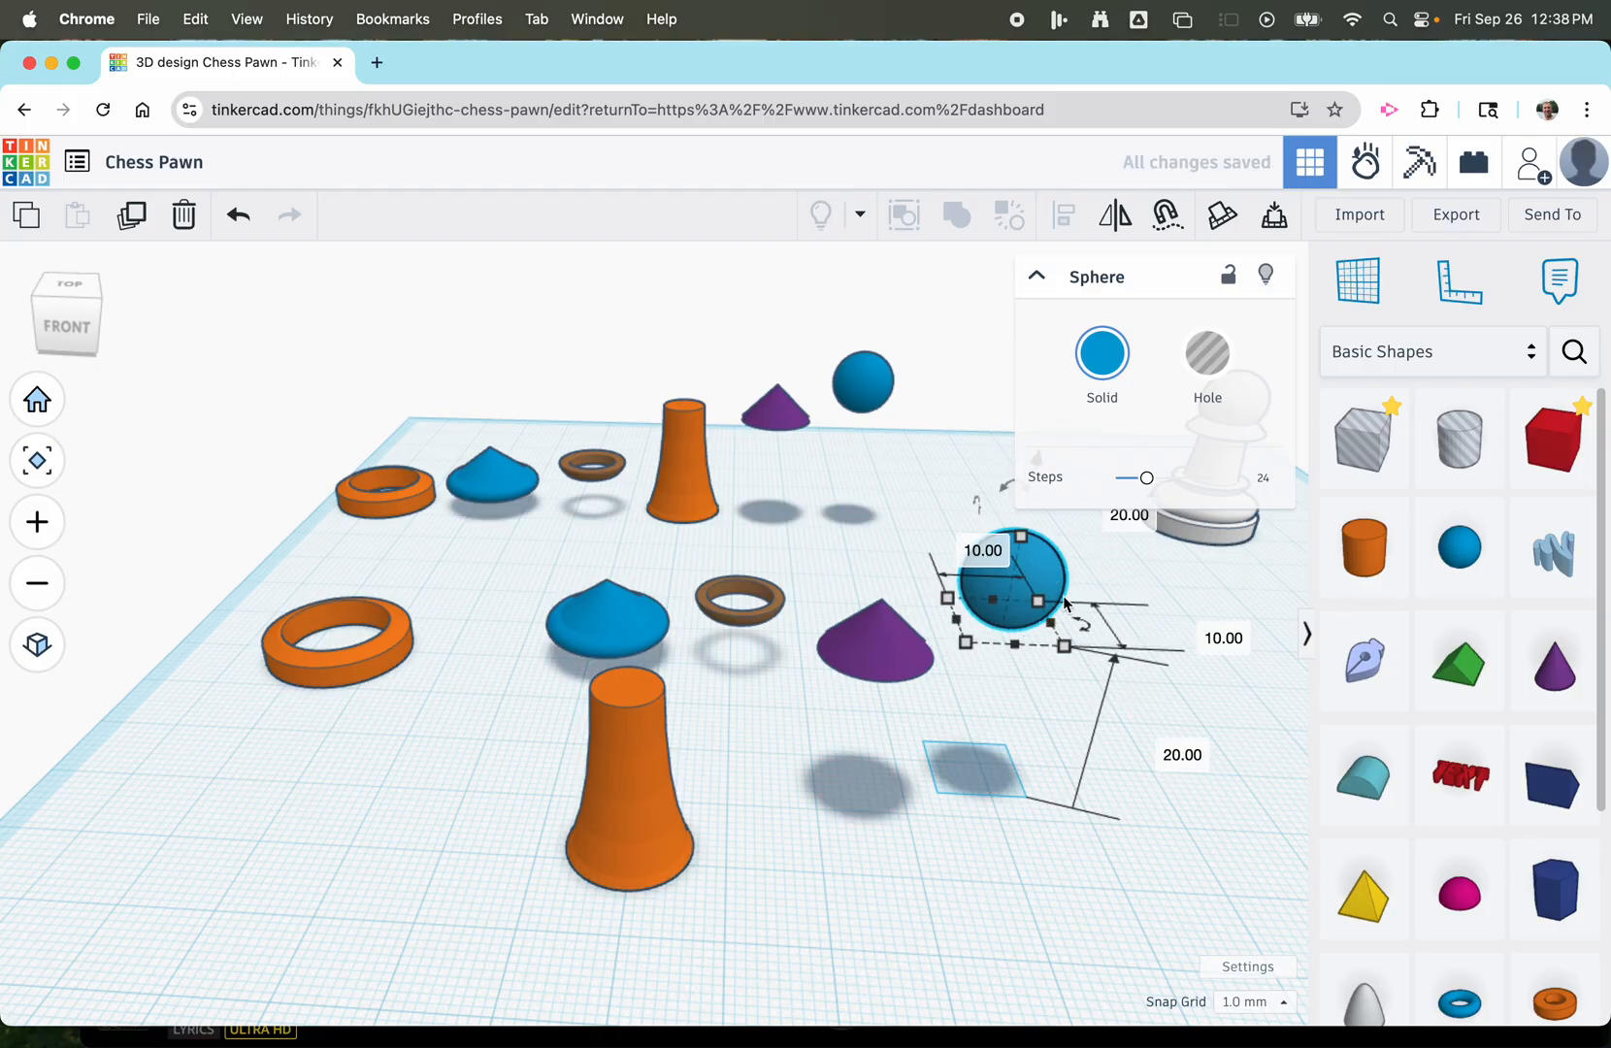
Centre the six newly built front pieces in both horizontal directions and group them into a single pawn.
scroll(794, 890, "down", 5)
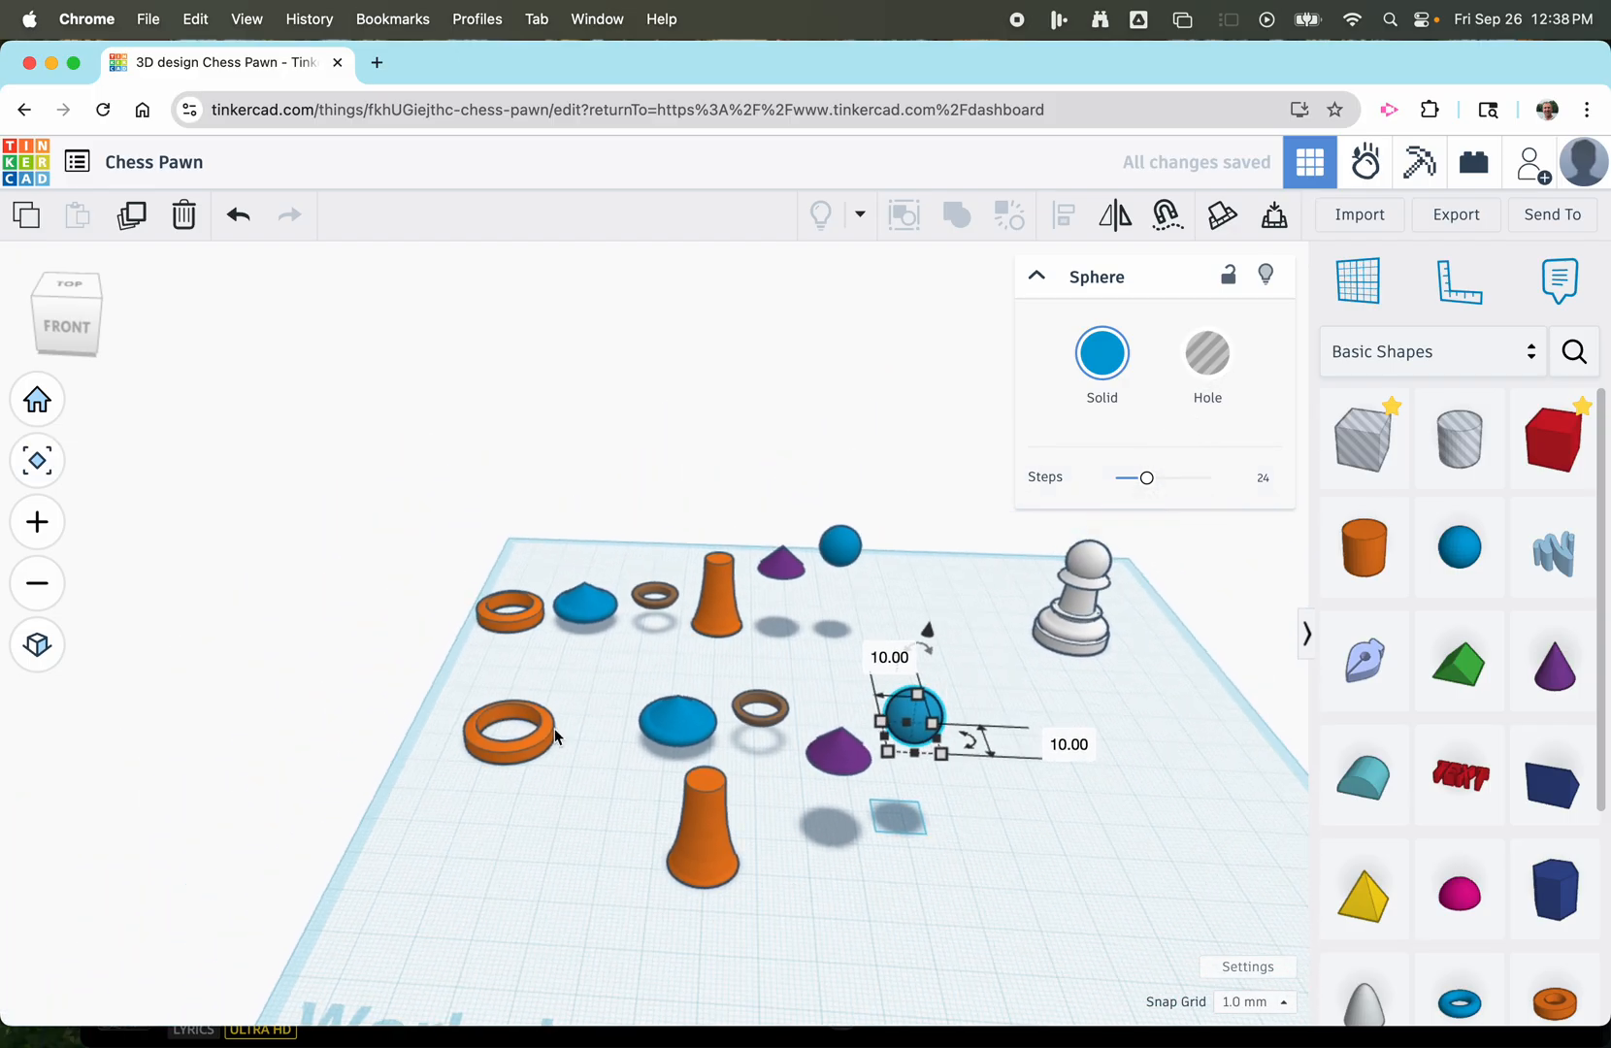
left_click_drag(414, 669, 1033, 893)
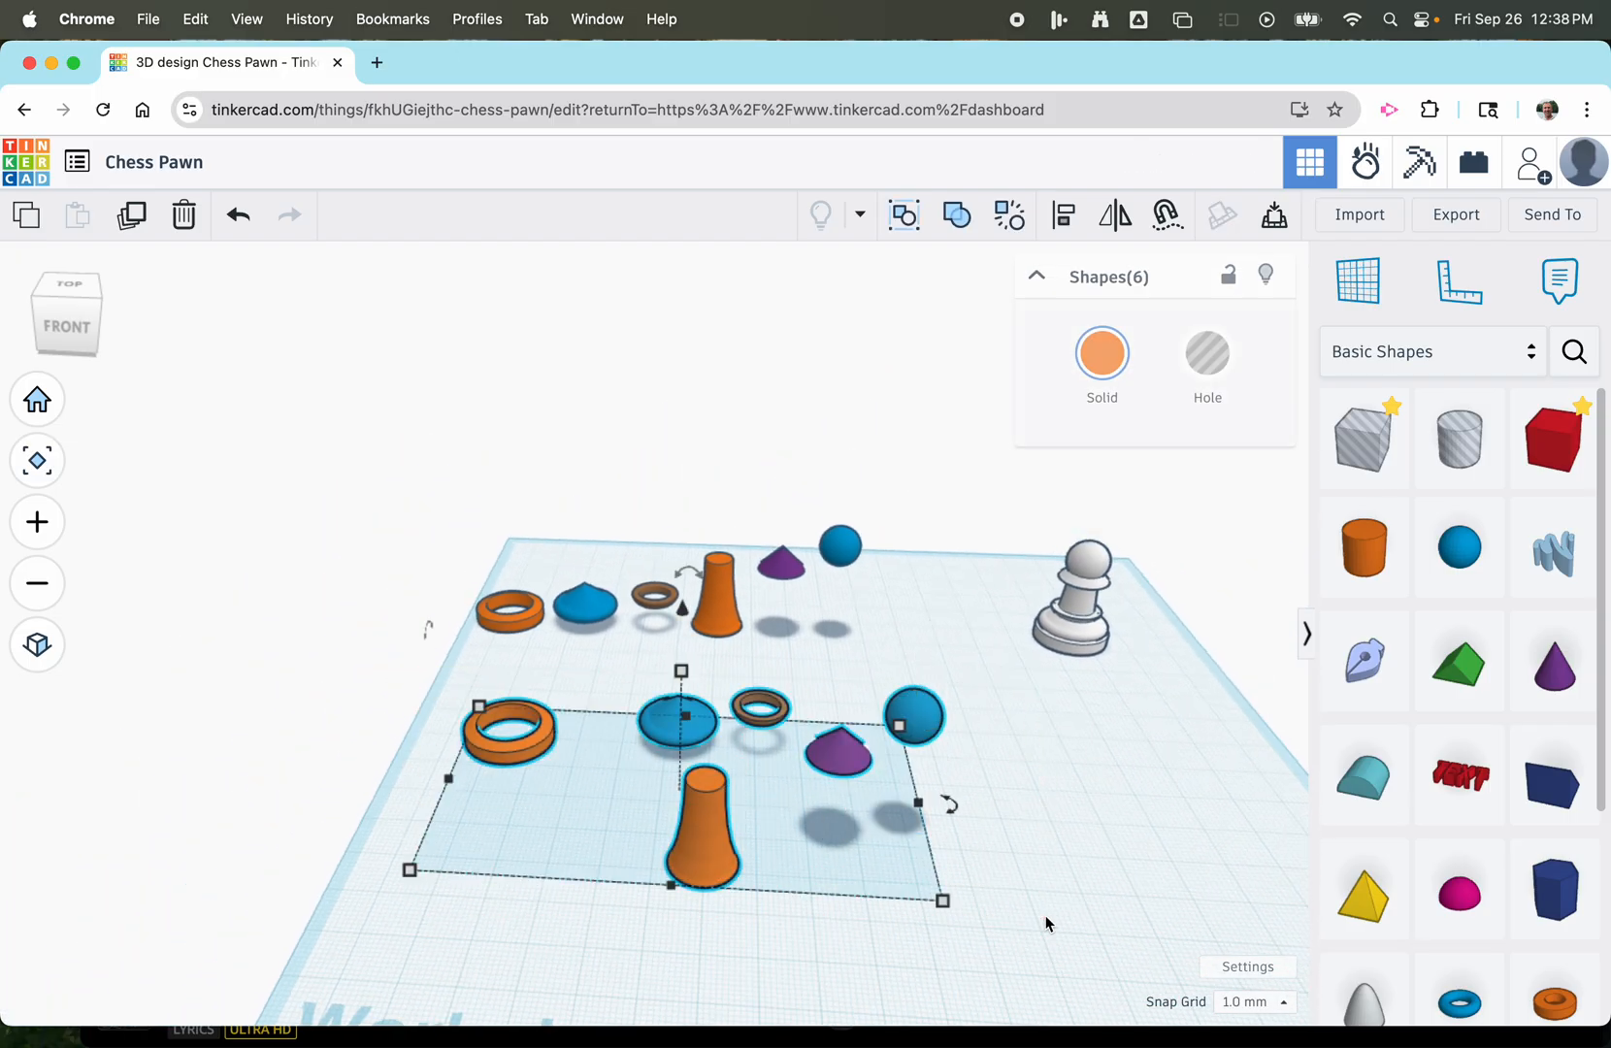
left_click(1065, 218)
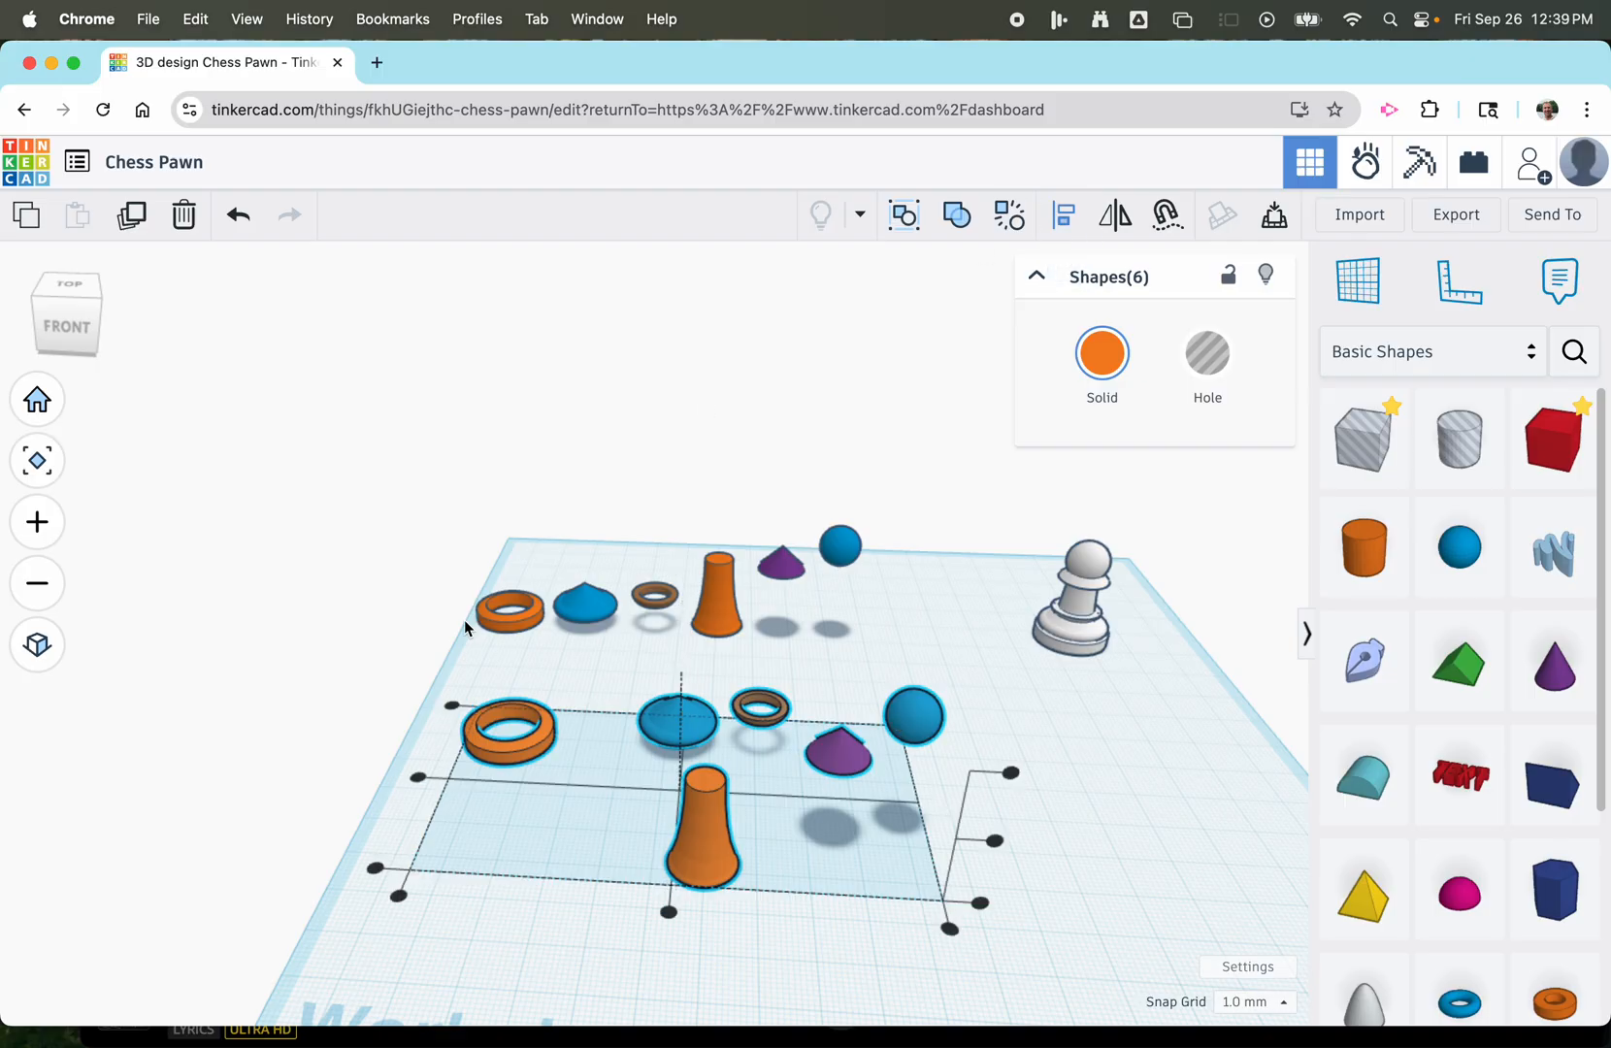
left_click(420, 778)
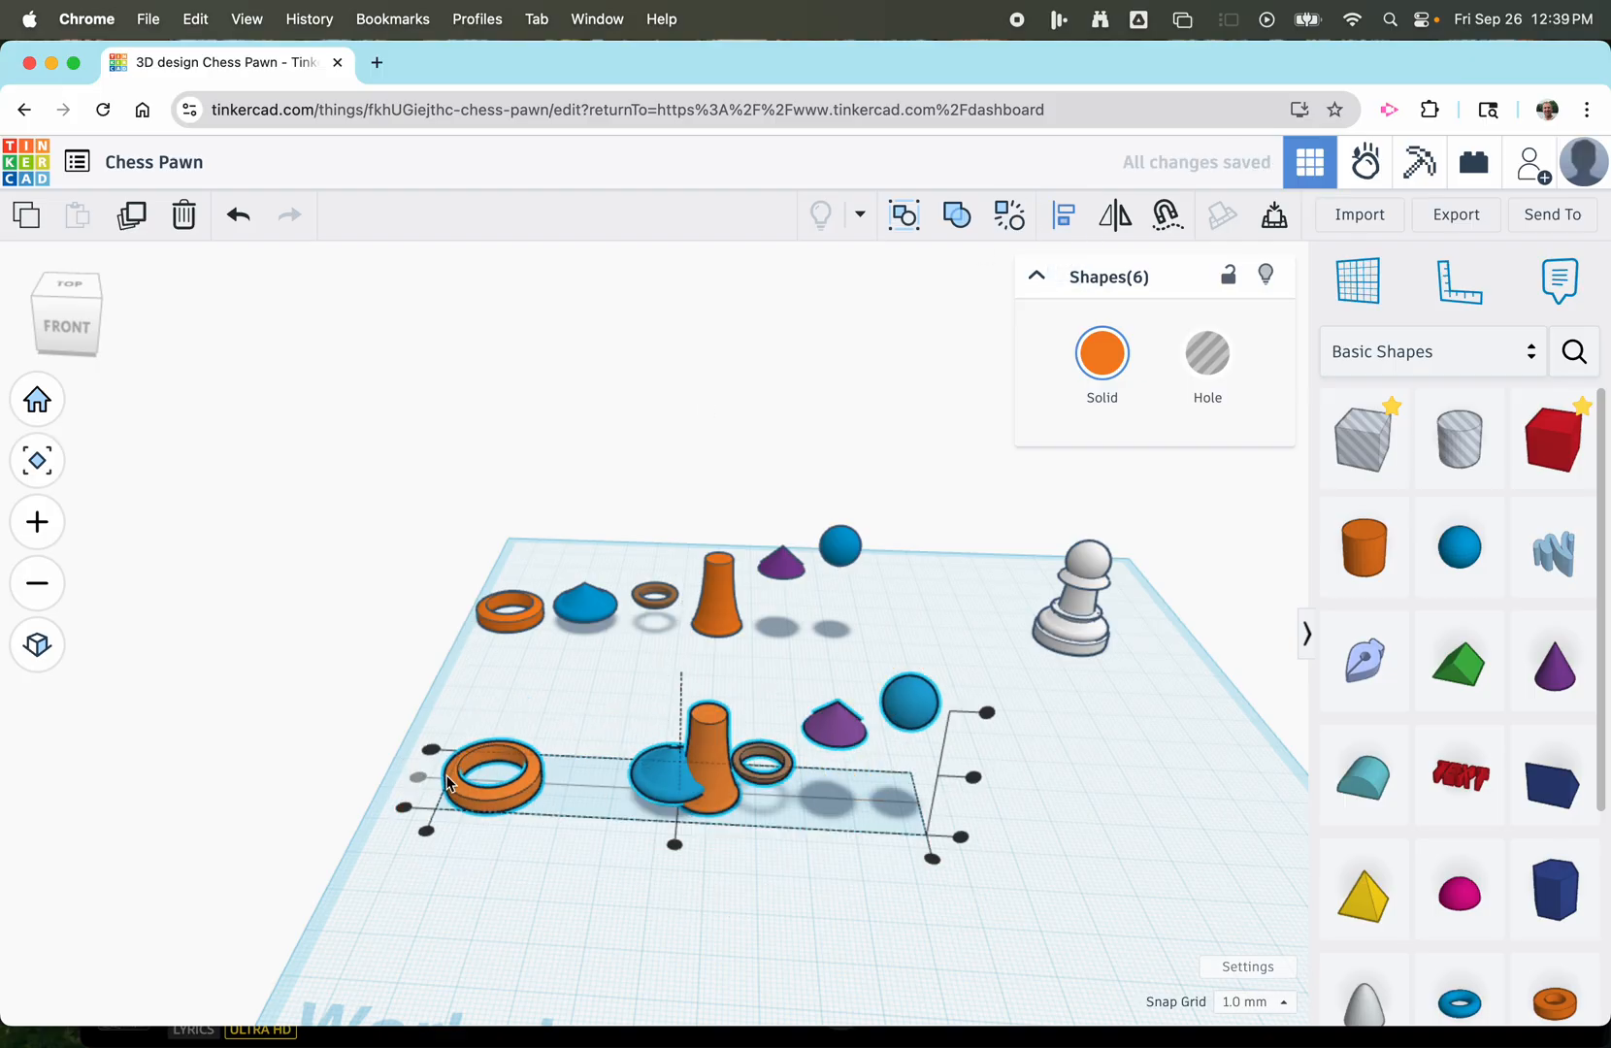
left_click(675, 847)
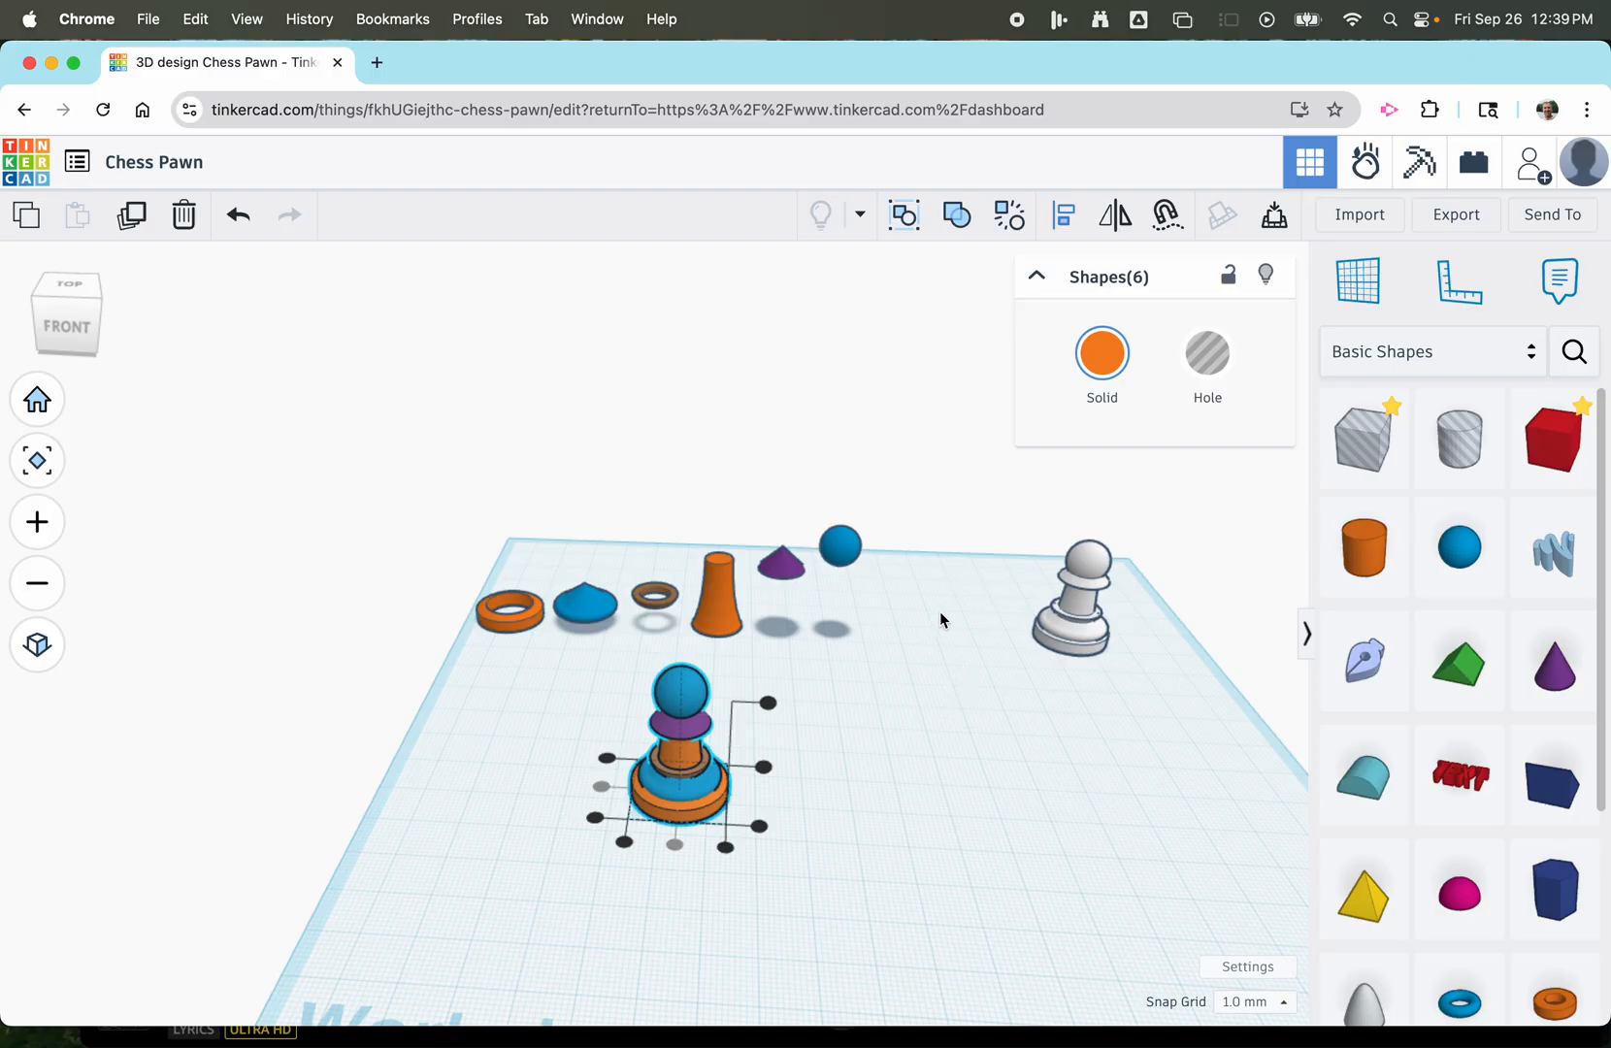
scroll(608, 850, "up", 5)
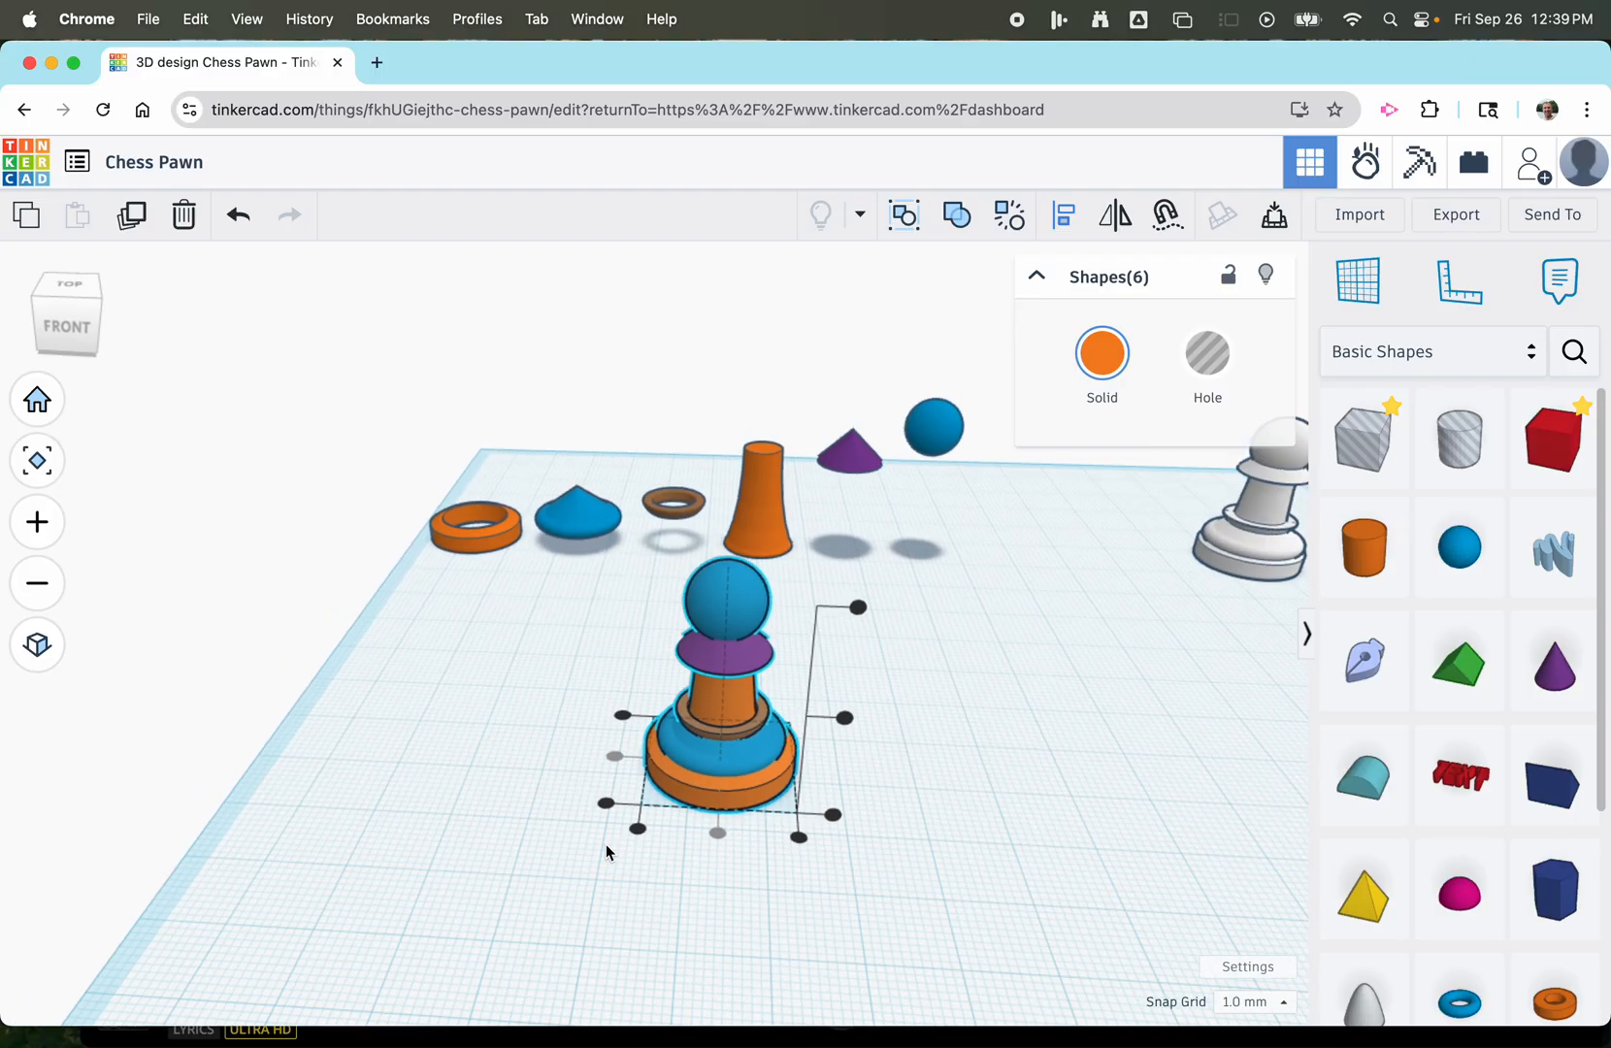
left_click(959, 220)
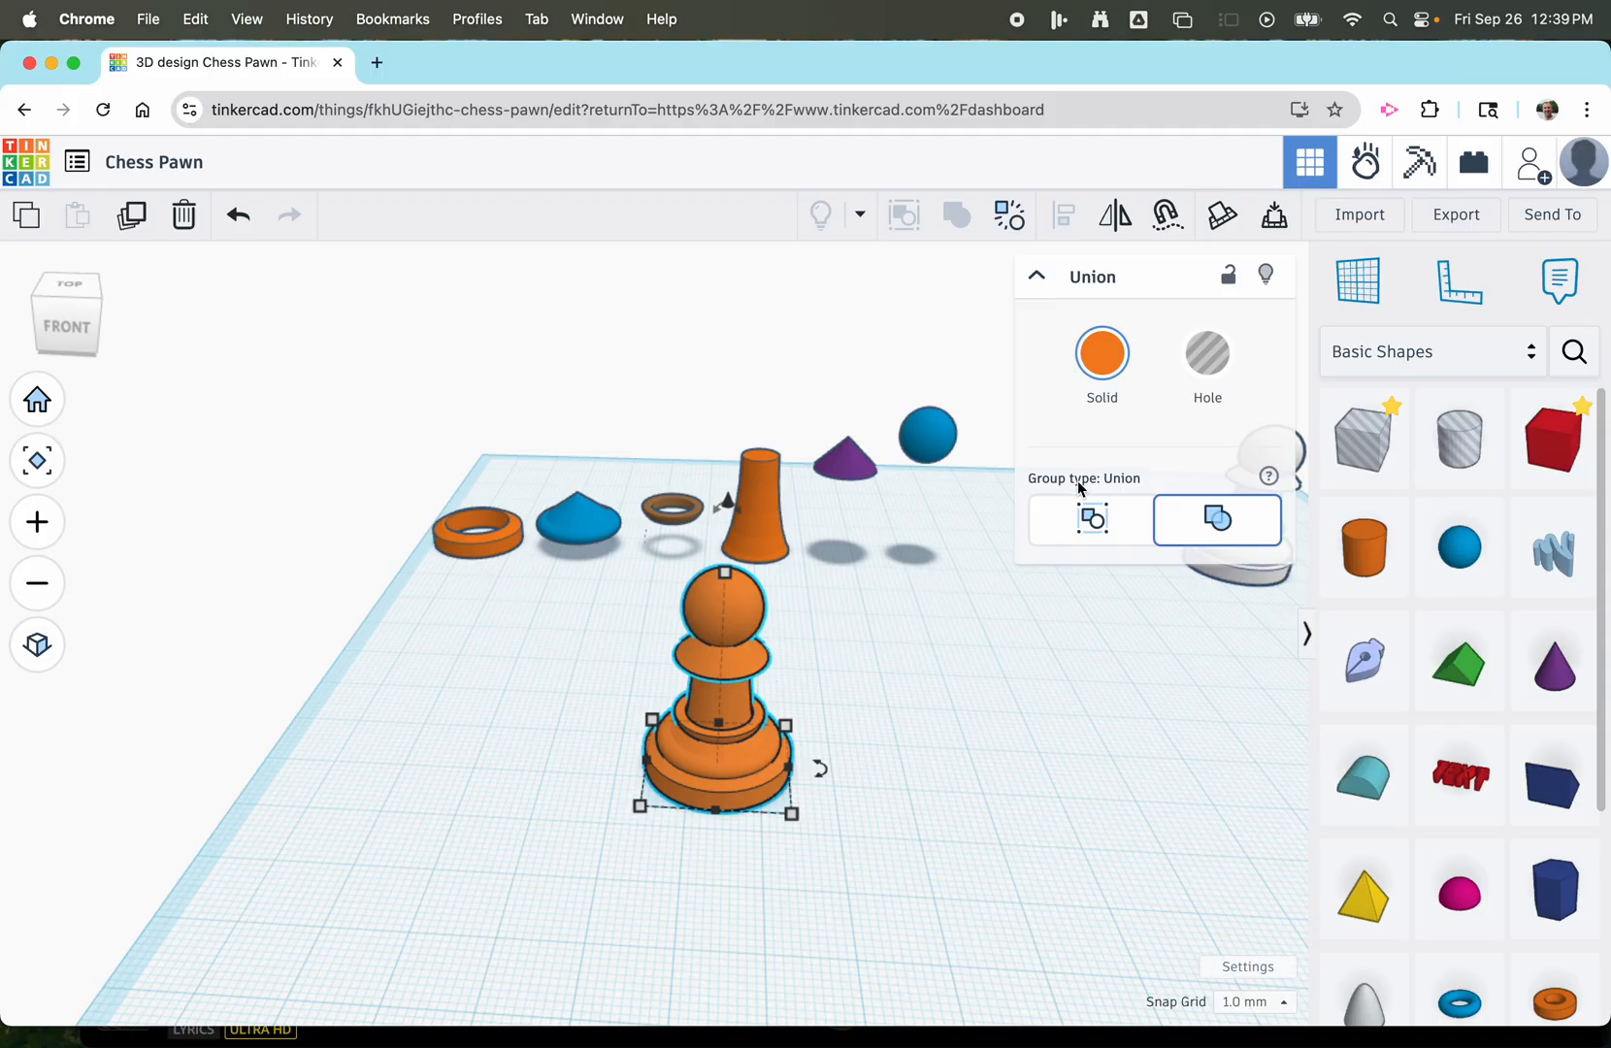
Try several preset solid colours on the grouped pawn and finish with medium brown.
left_click(1107, 361)
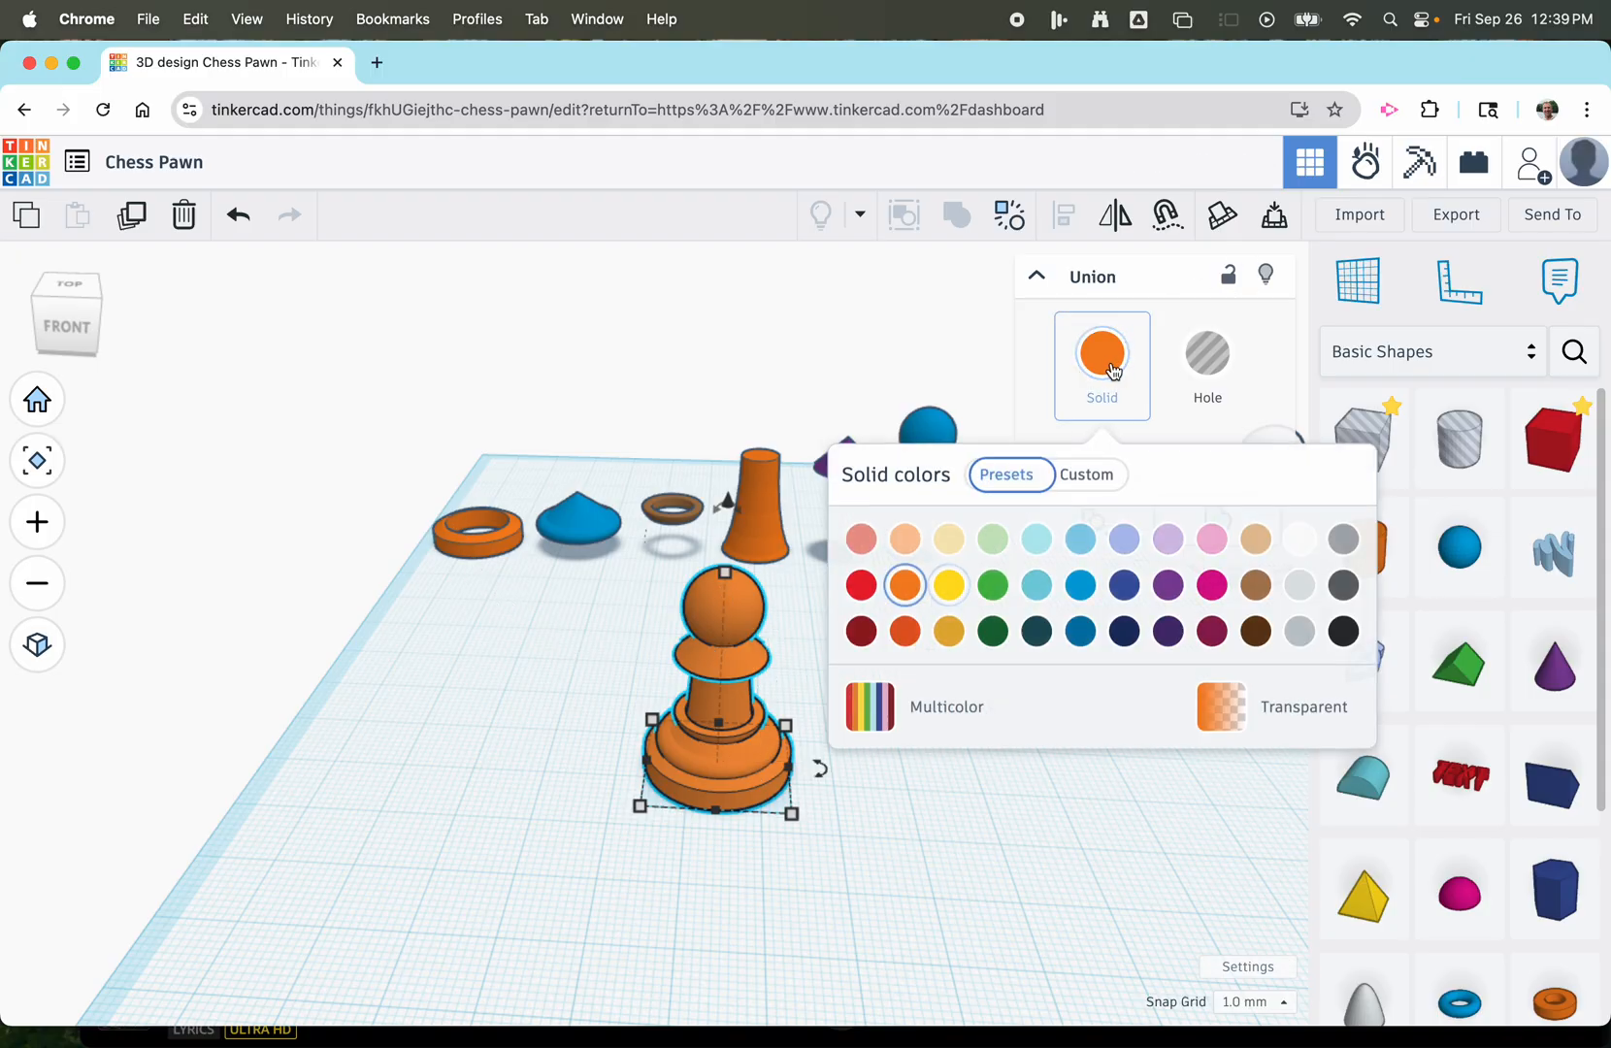
left_click(1211, 584)
left_click(1021, 594)
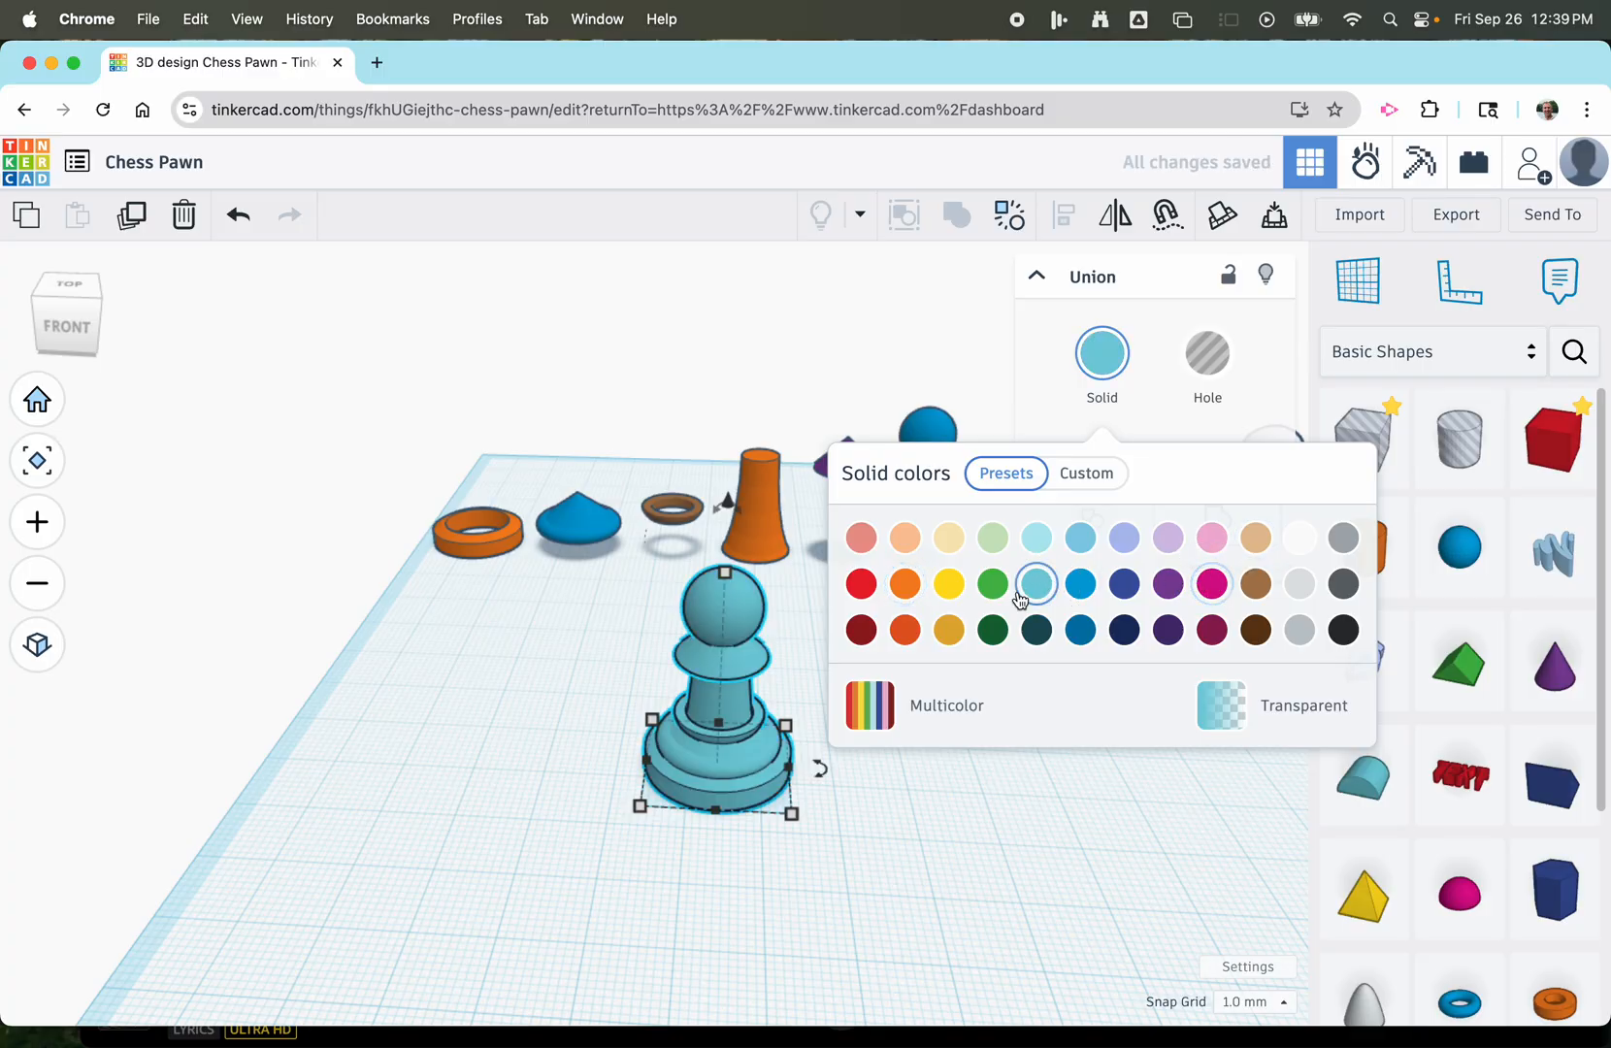
left_click(949, 584)
left_click(905, 584)
left_click(860, 630)
left_click(945, 633)
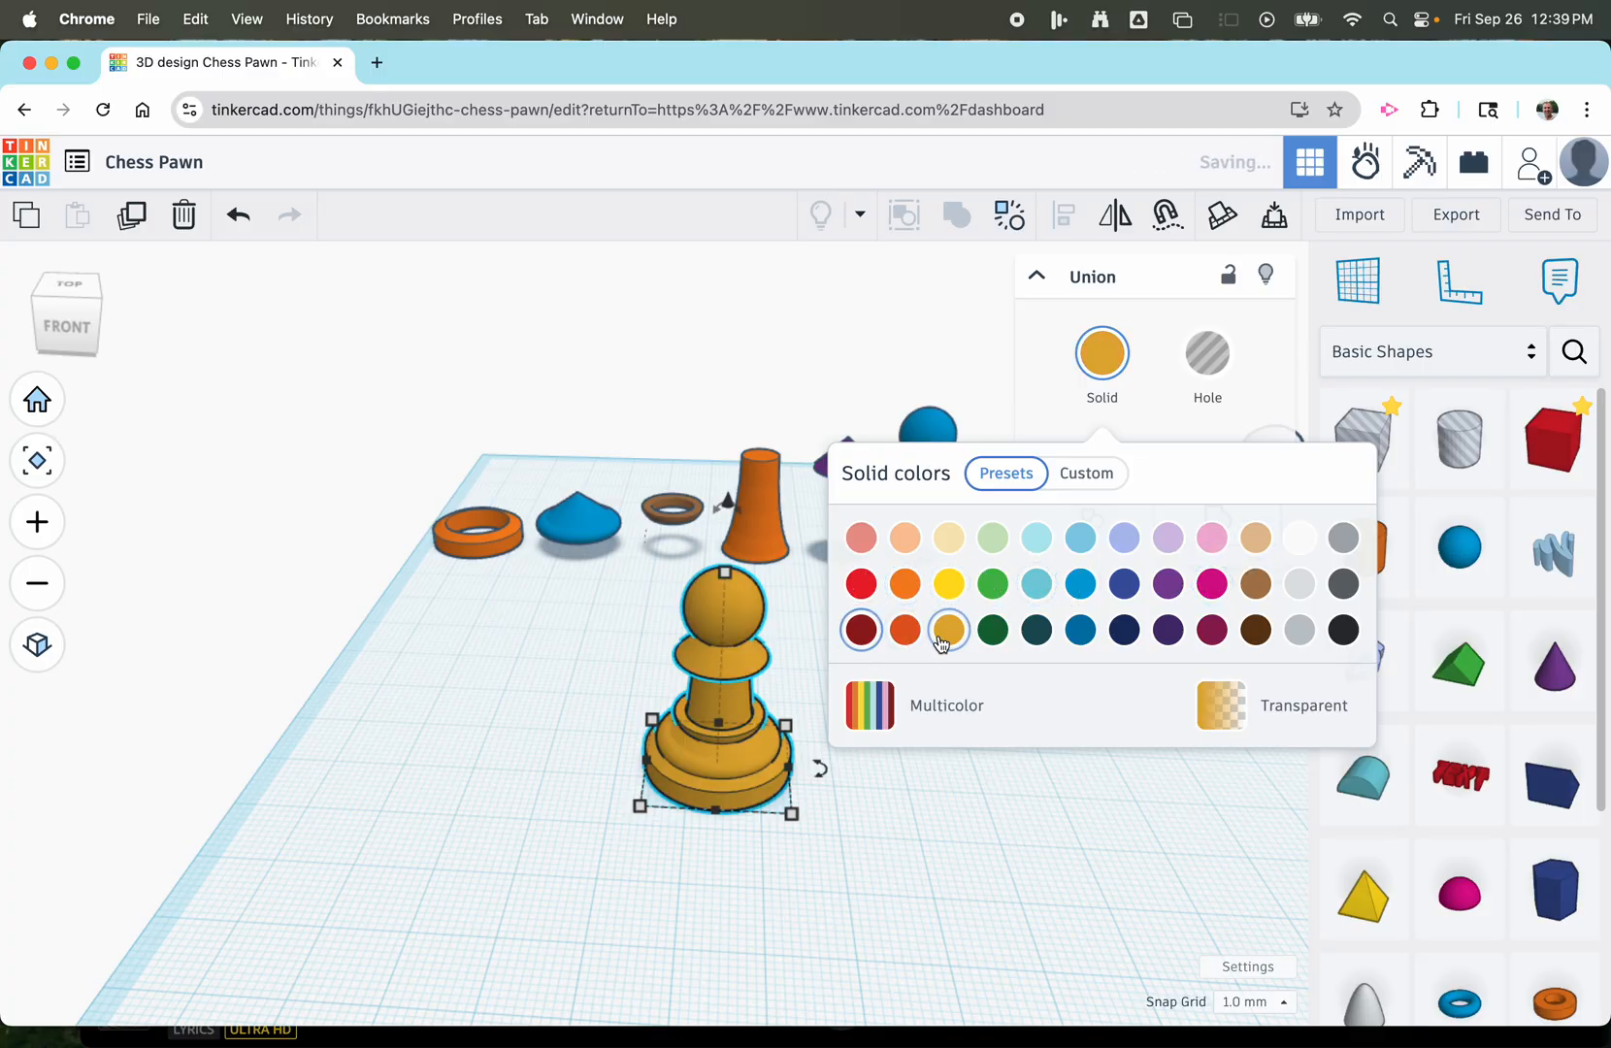
left_click(1080, 630)
left_click(1256, 584)
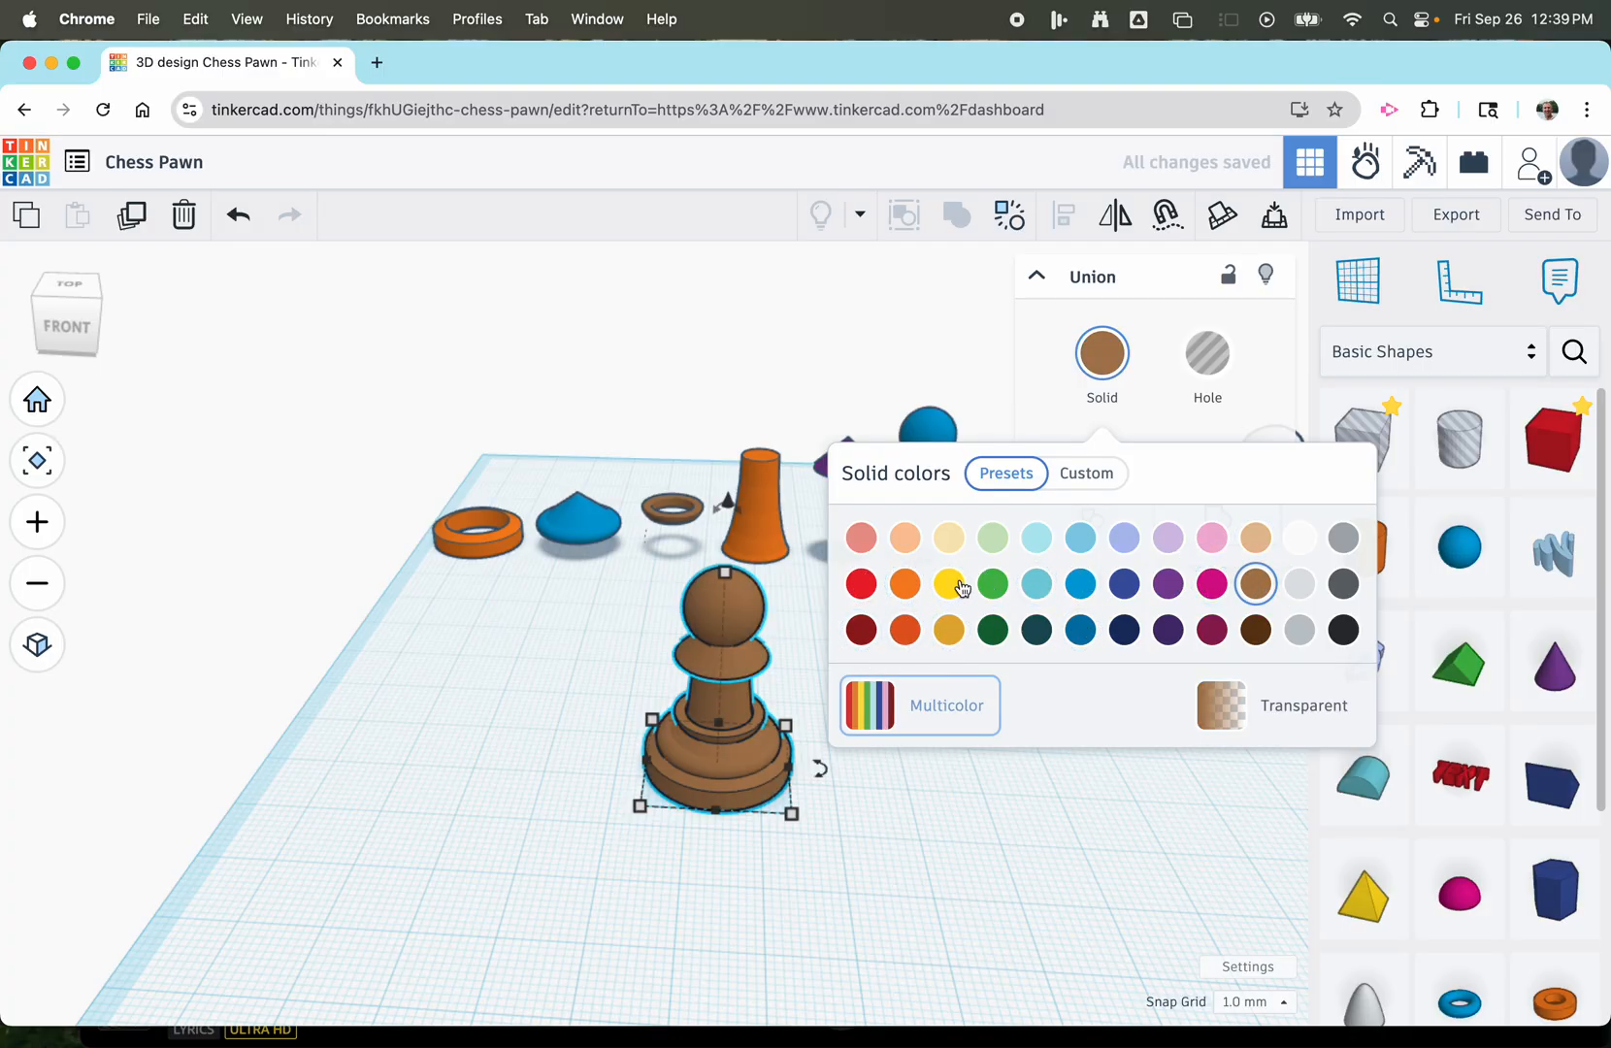
Try blue, green and orange among other preset solid colours on the grouped pawn, then switch it to Multicolor.
left_click(949, 537)
left_click(1079, 584)
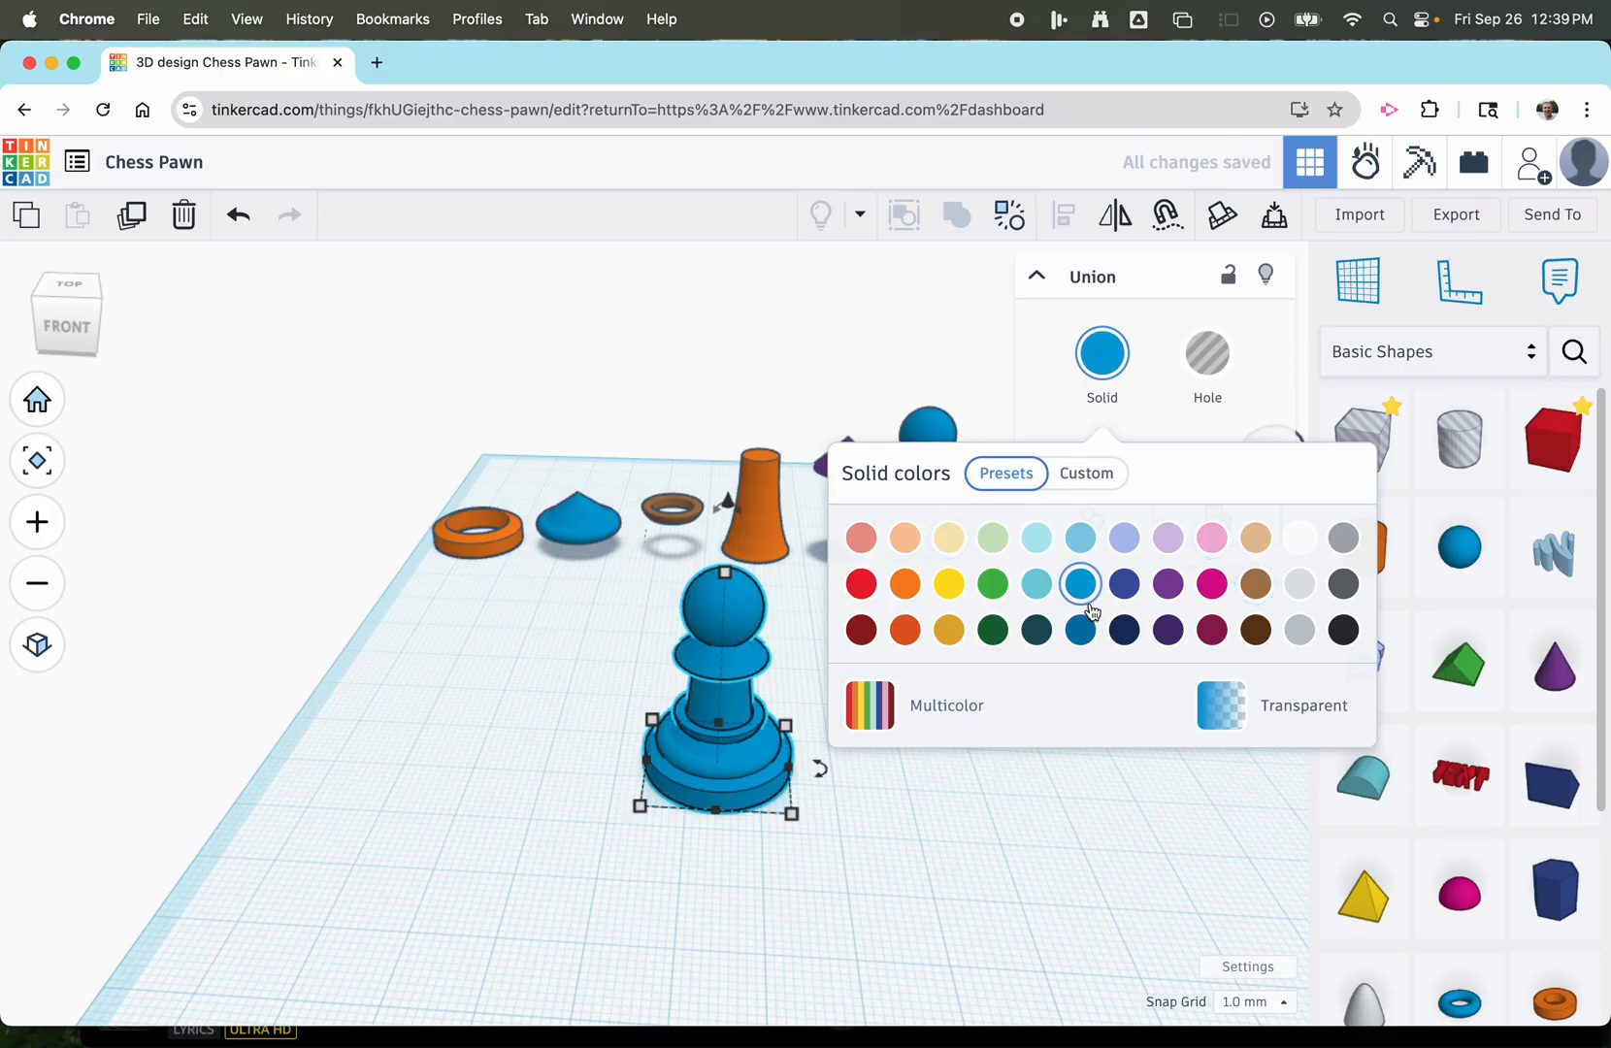
left_click(1080, 630)
left_click(993, 584)
left_click(905, 585)
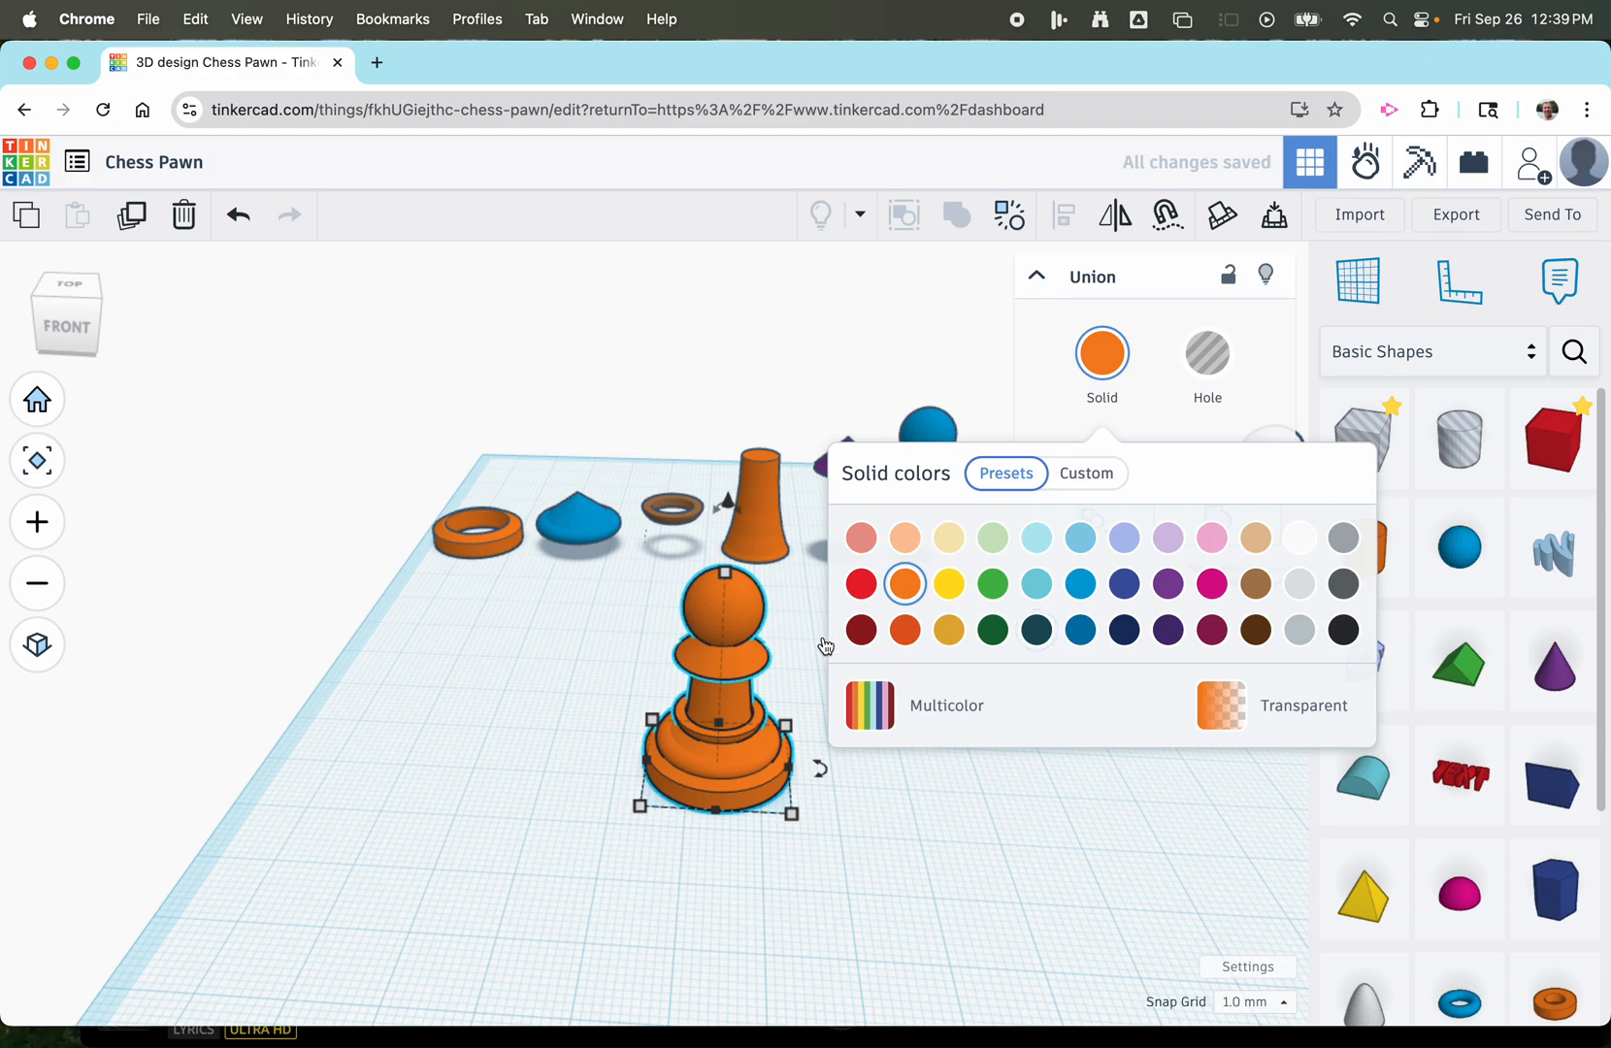
left_click(924, 720)
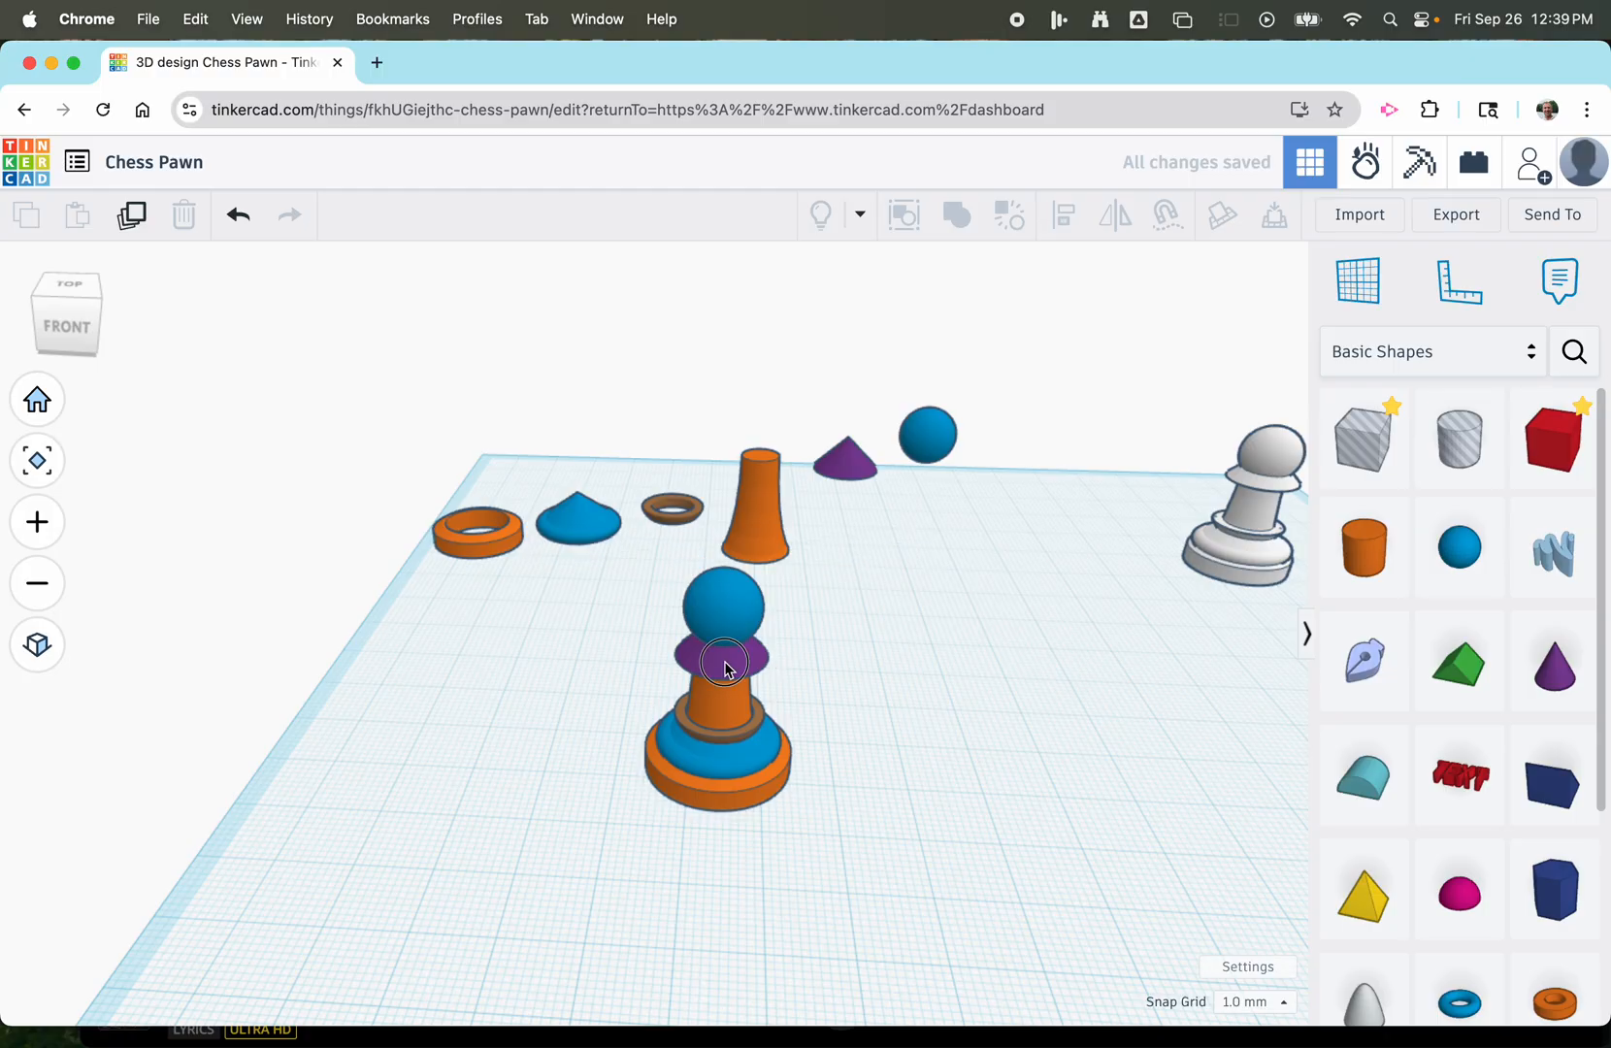
Ungroup the front pawn and recolour its bottom base piece black.
right_click_drag(586, 695, 854, 563)
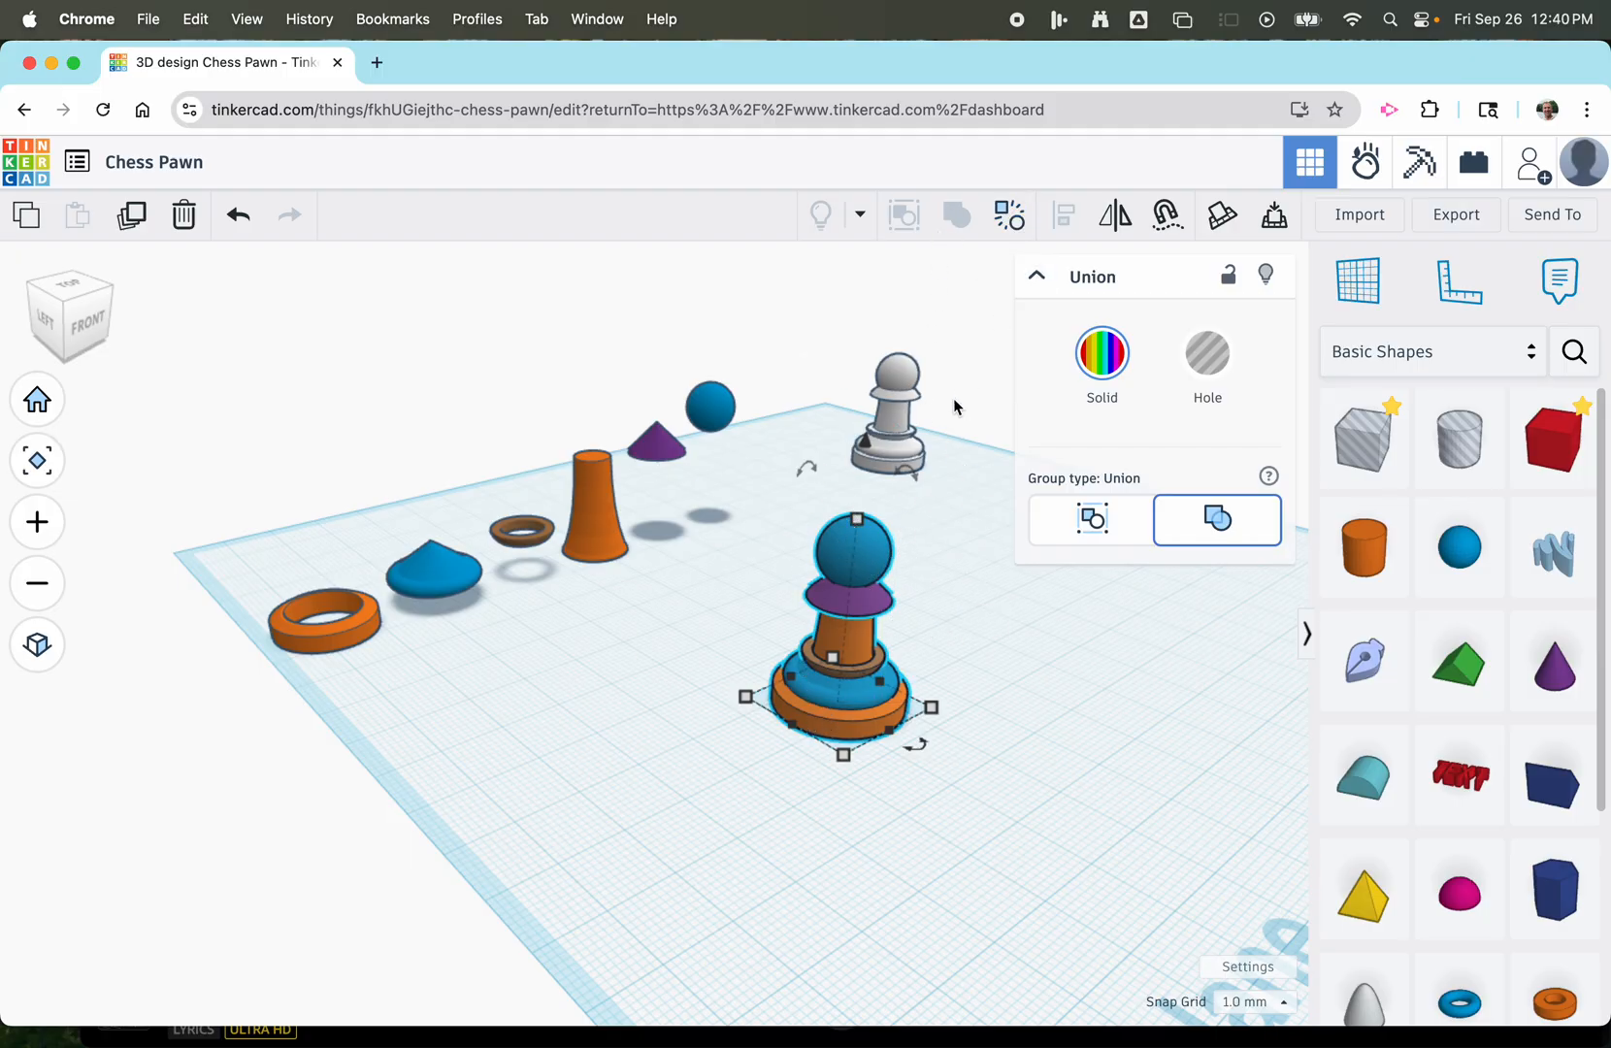
left_click(1009, 226)
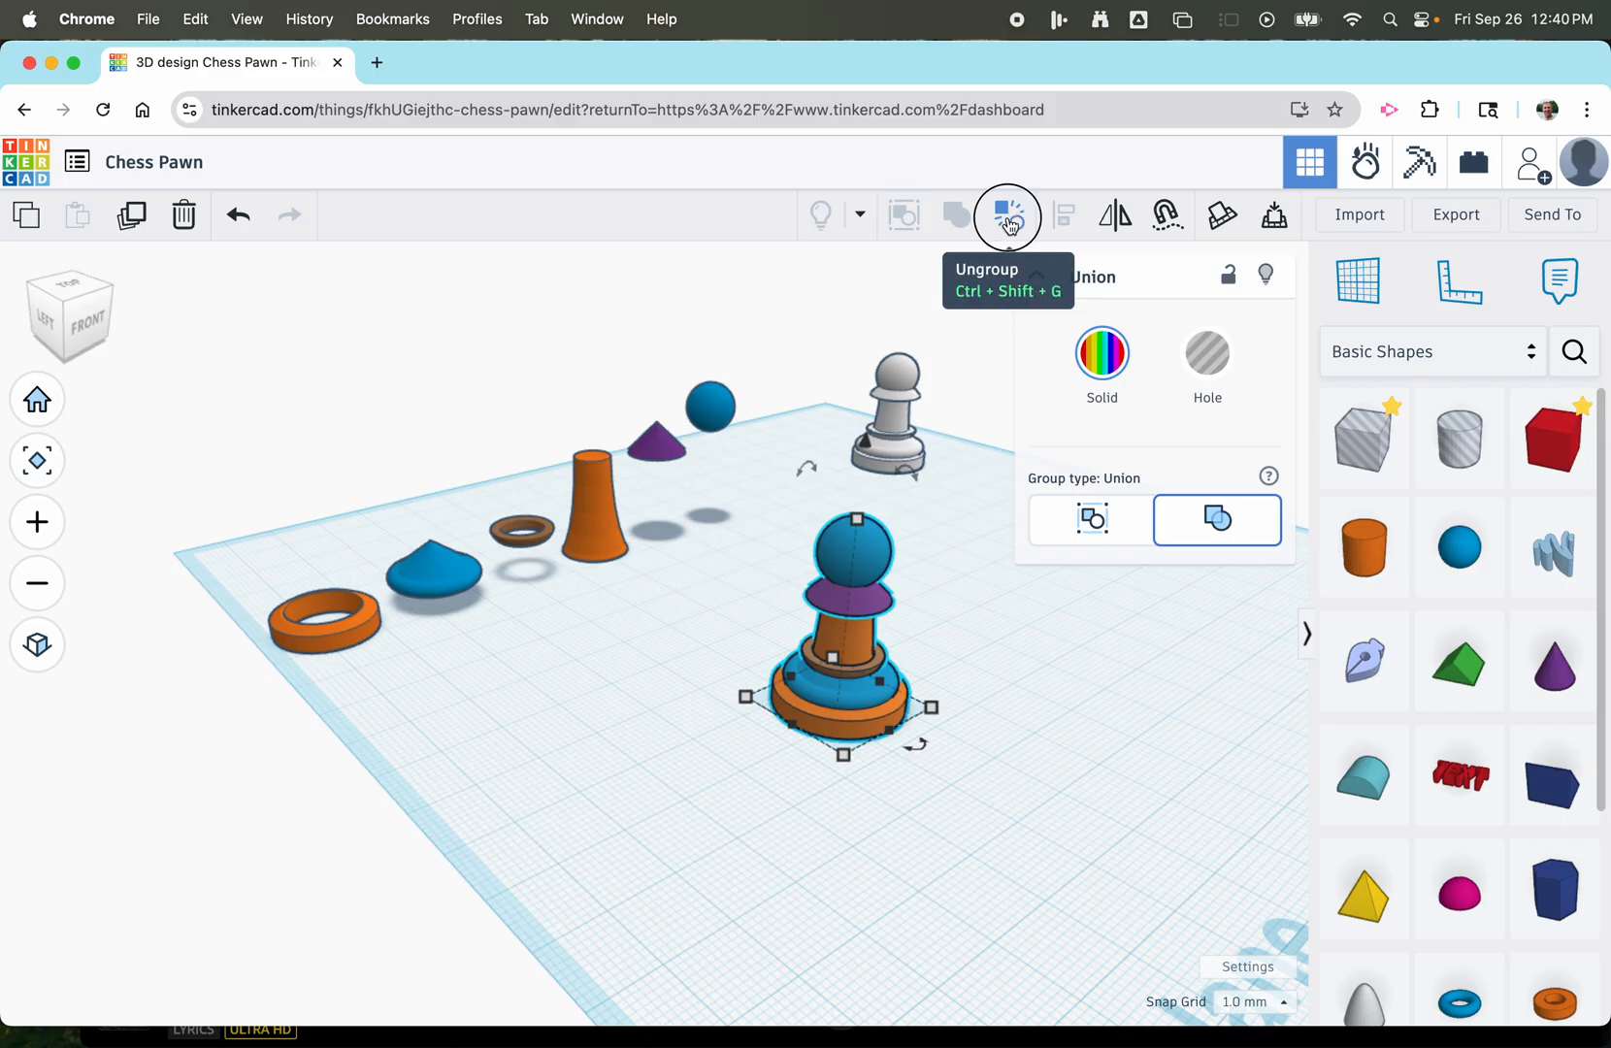
left_click(995, 580)
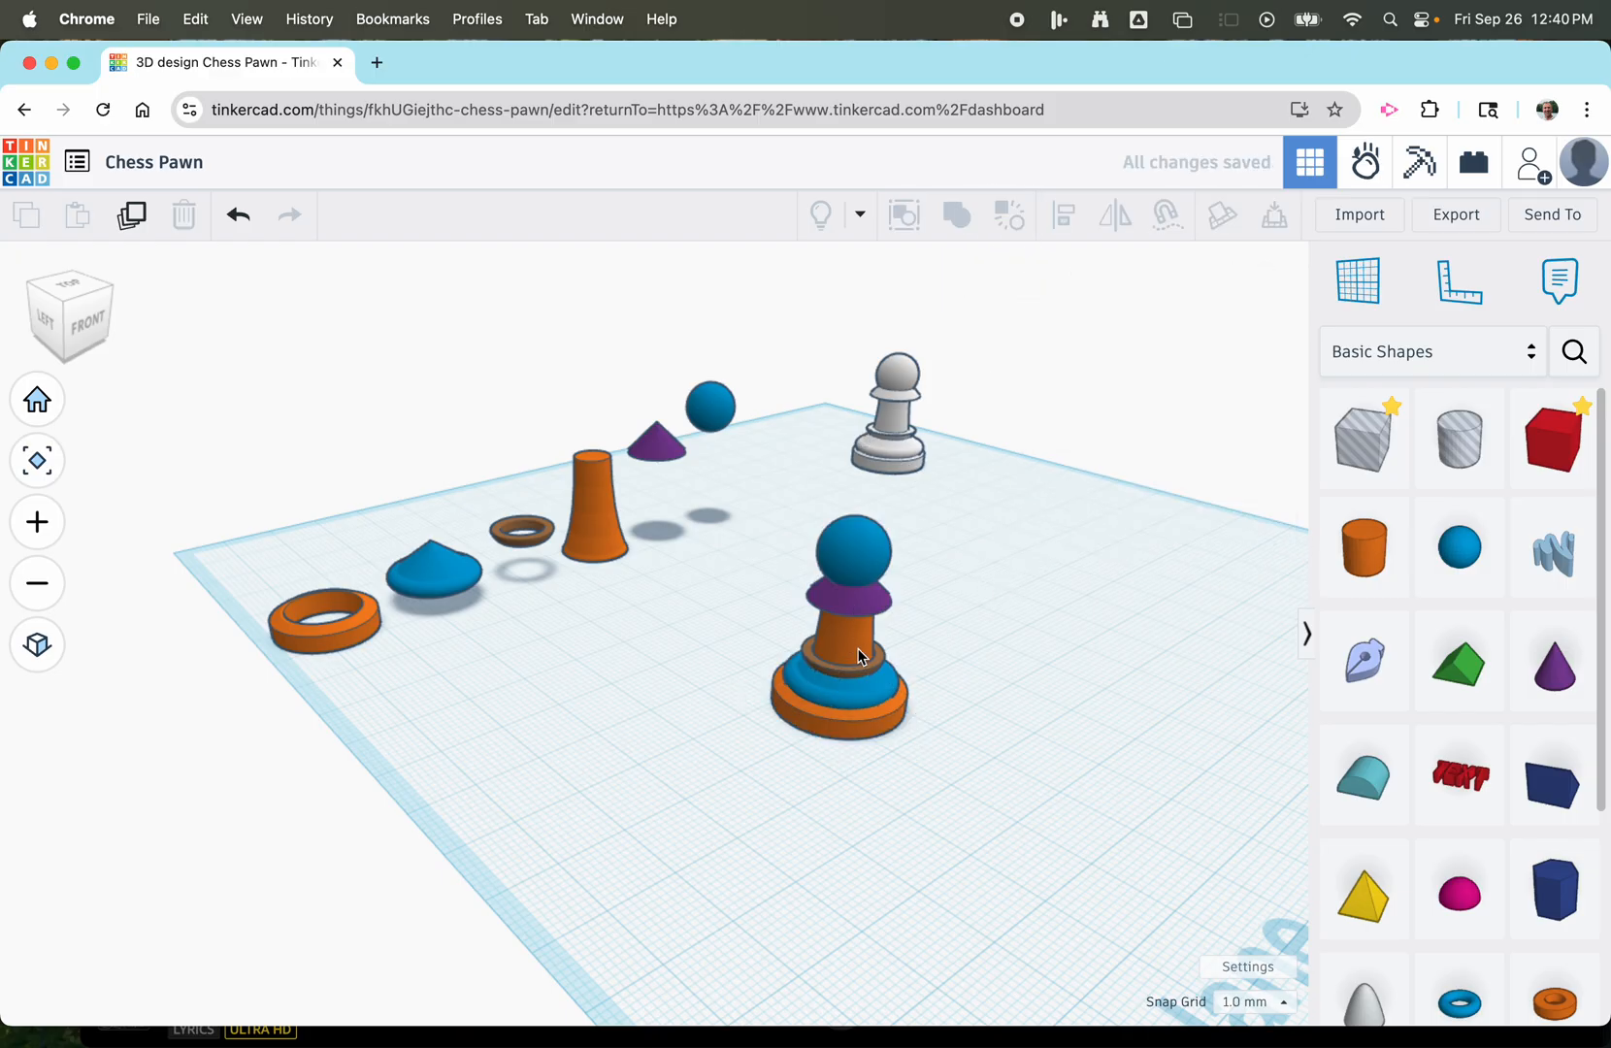
left_click(840, 734)
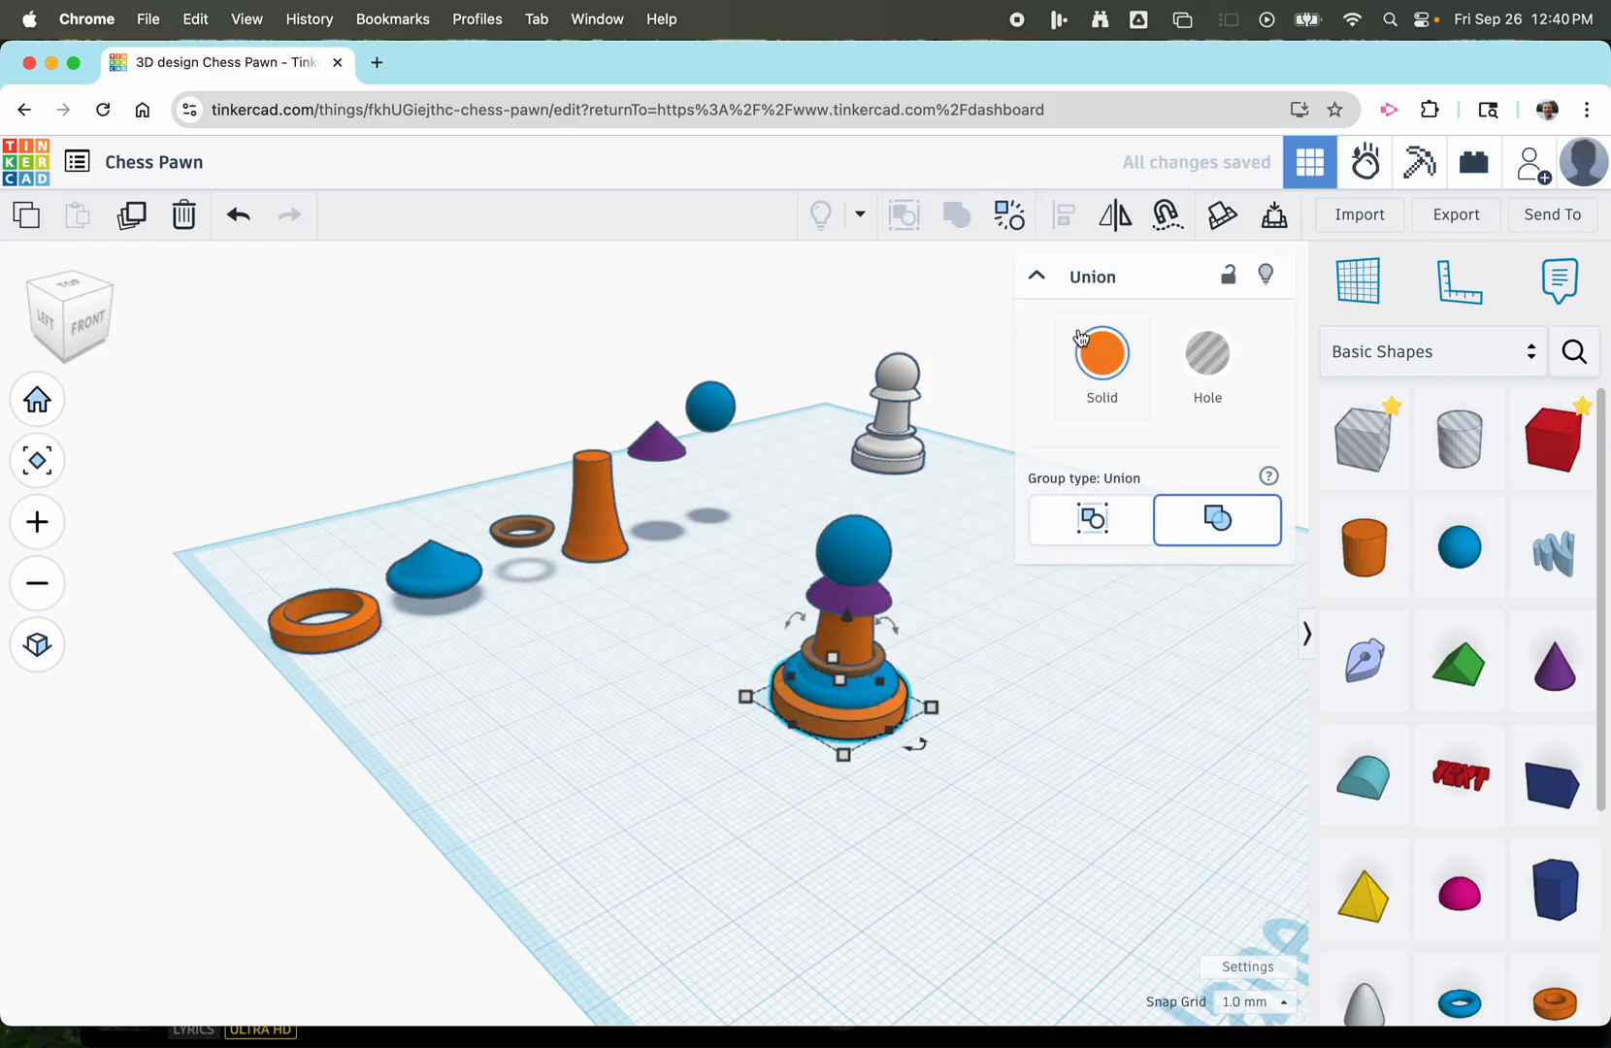
left_click(1101, 353)
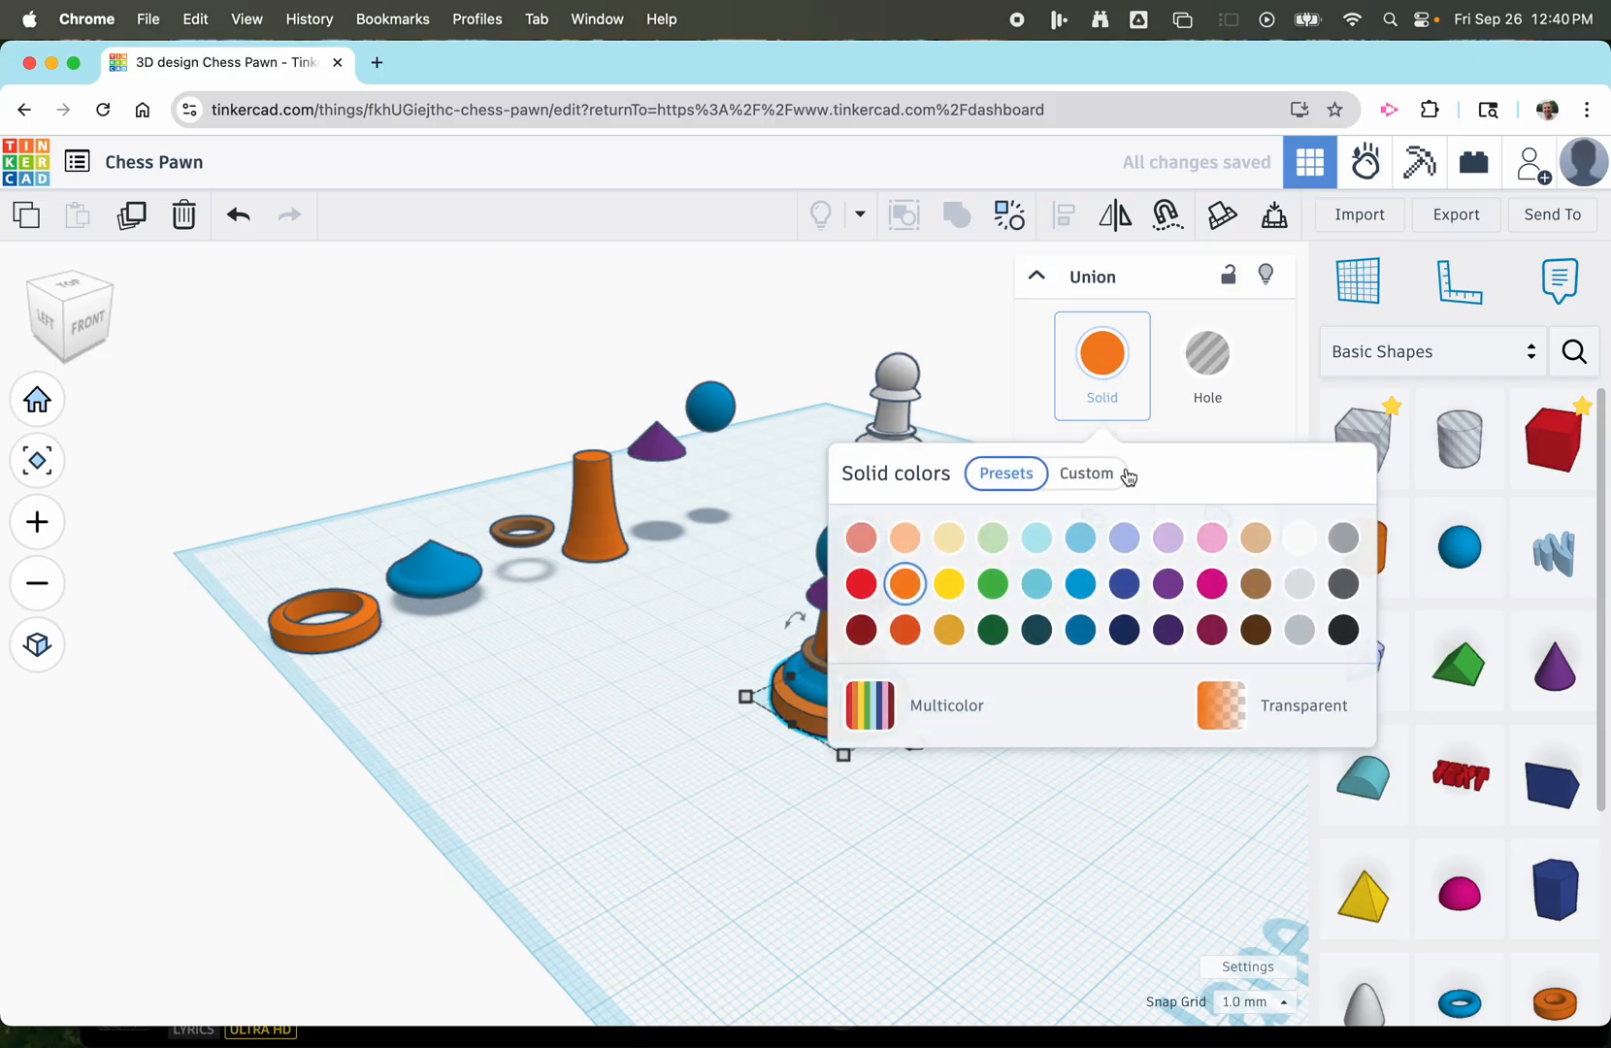
left_click(1343, 630)
left_click(1016, 821)
Recolour the rounded blue piece above the pawn's base yellow and the thin brown ring on top of it red.
left_click(873, 698)
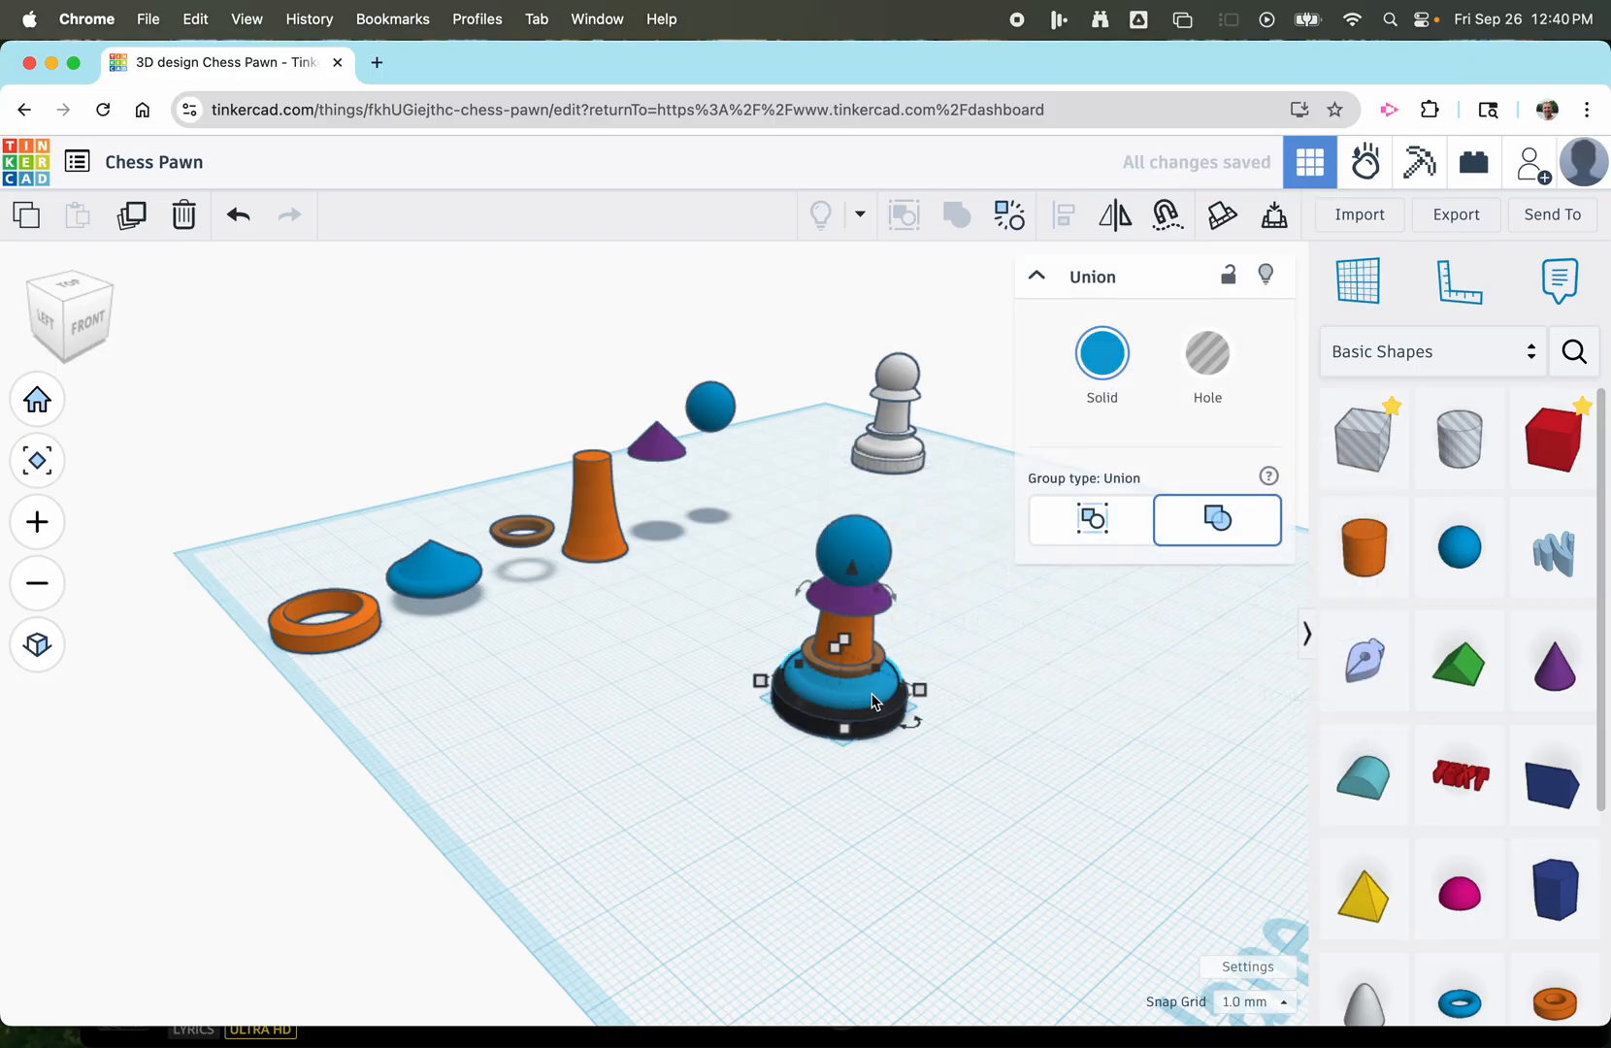
left_click(1102, 353)
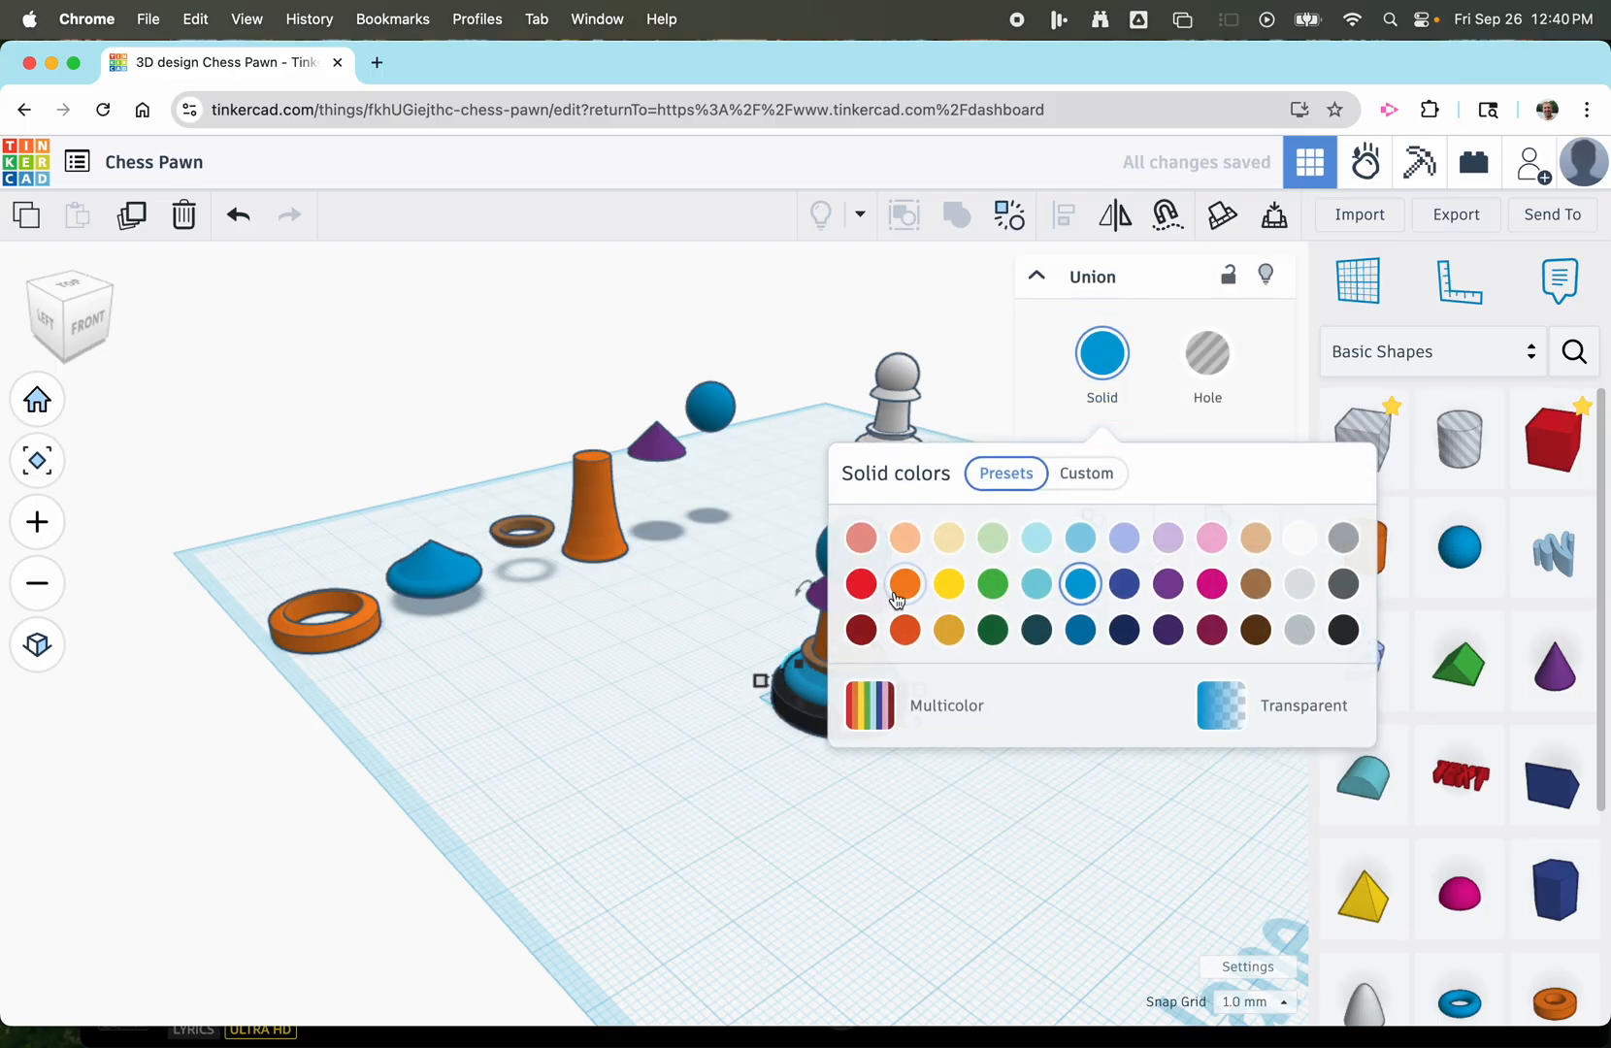
left_click(951, 583)
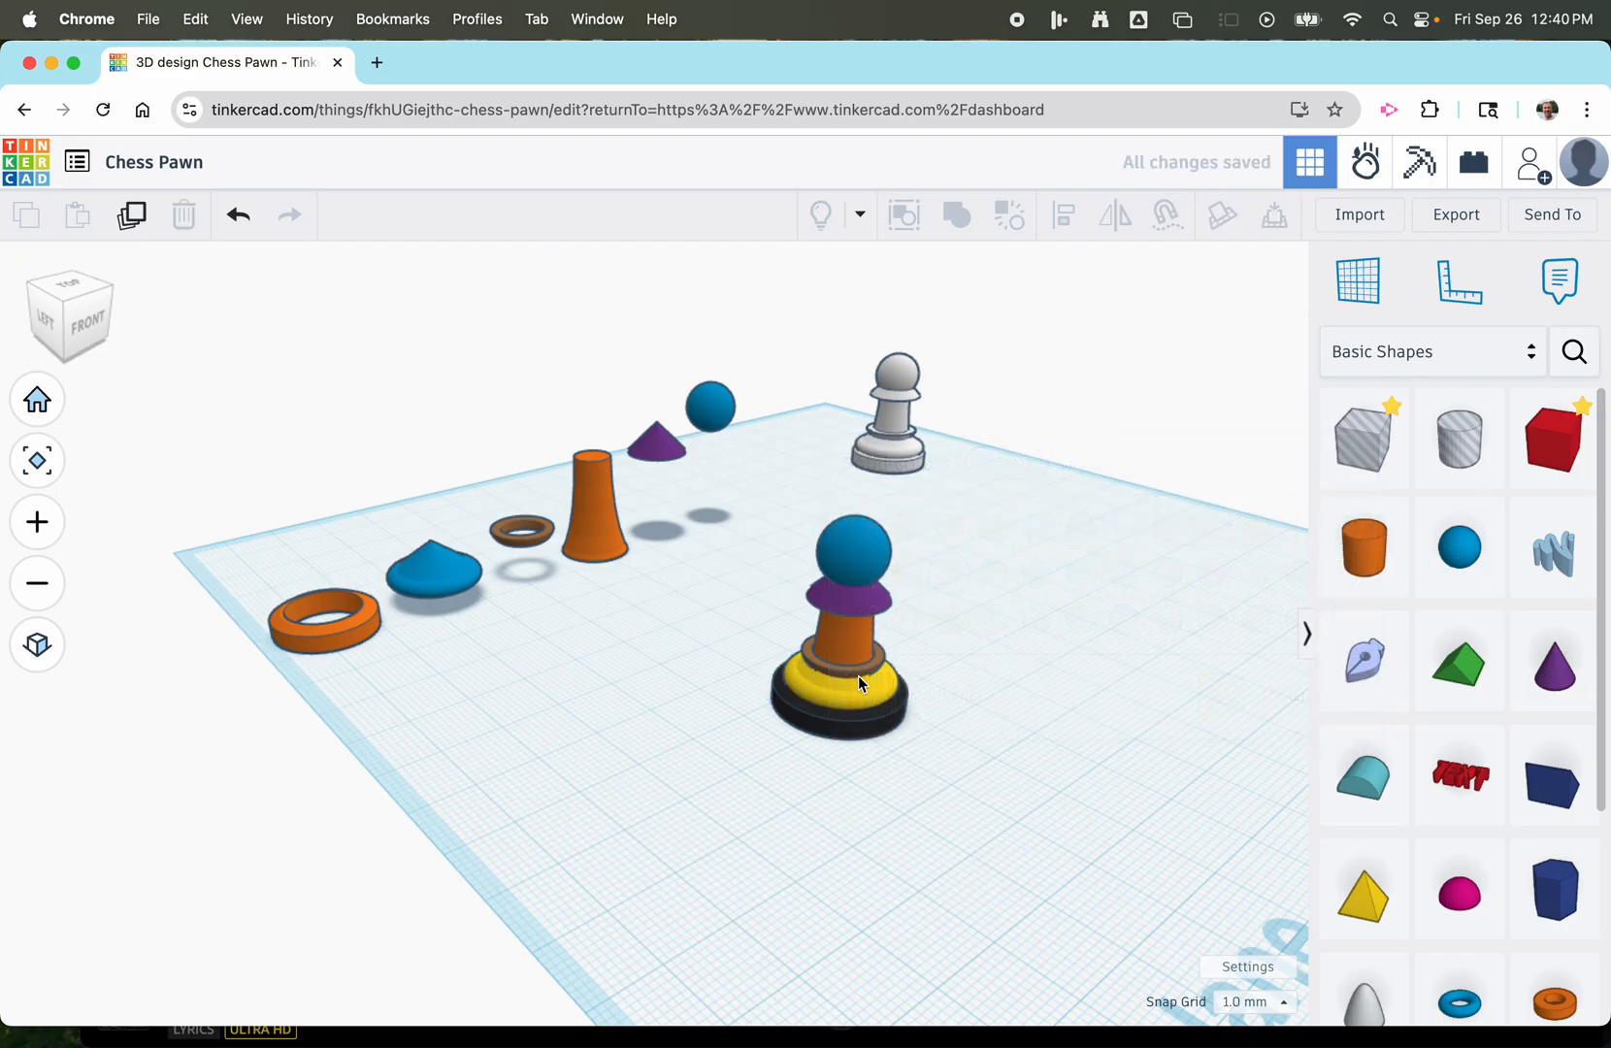
left_click(855, 670)
left_click(1114, 351)
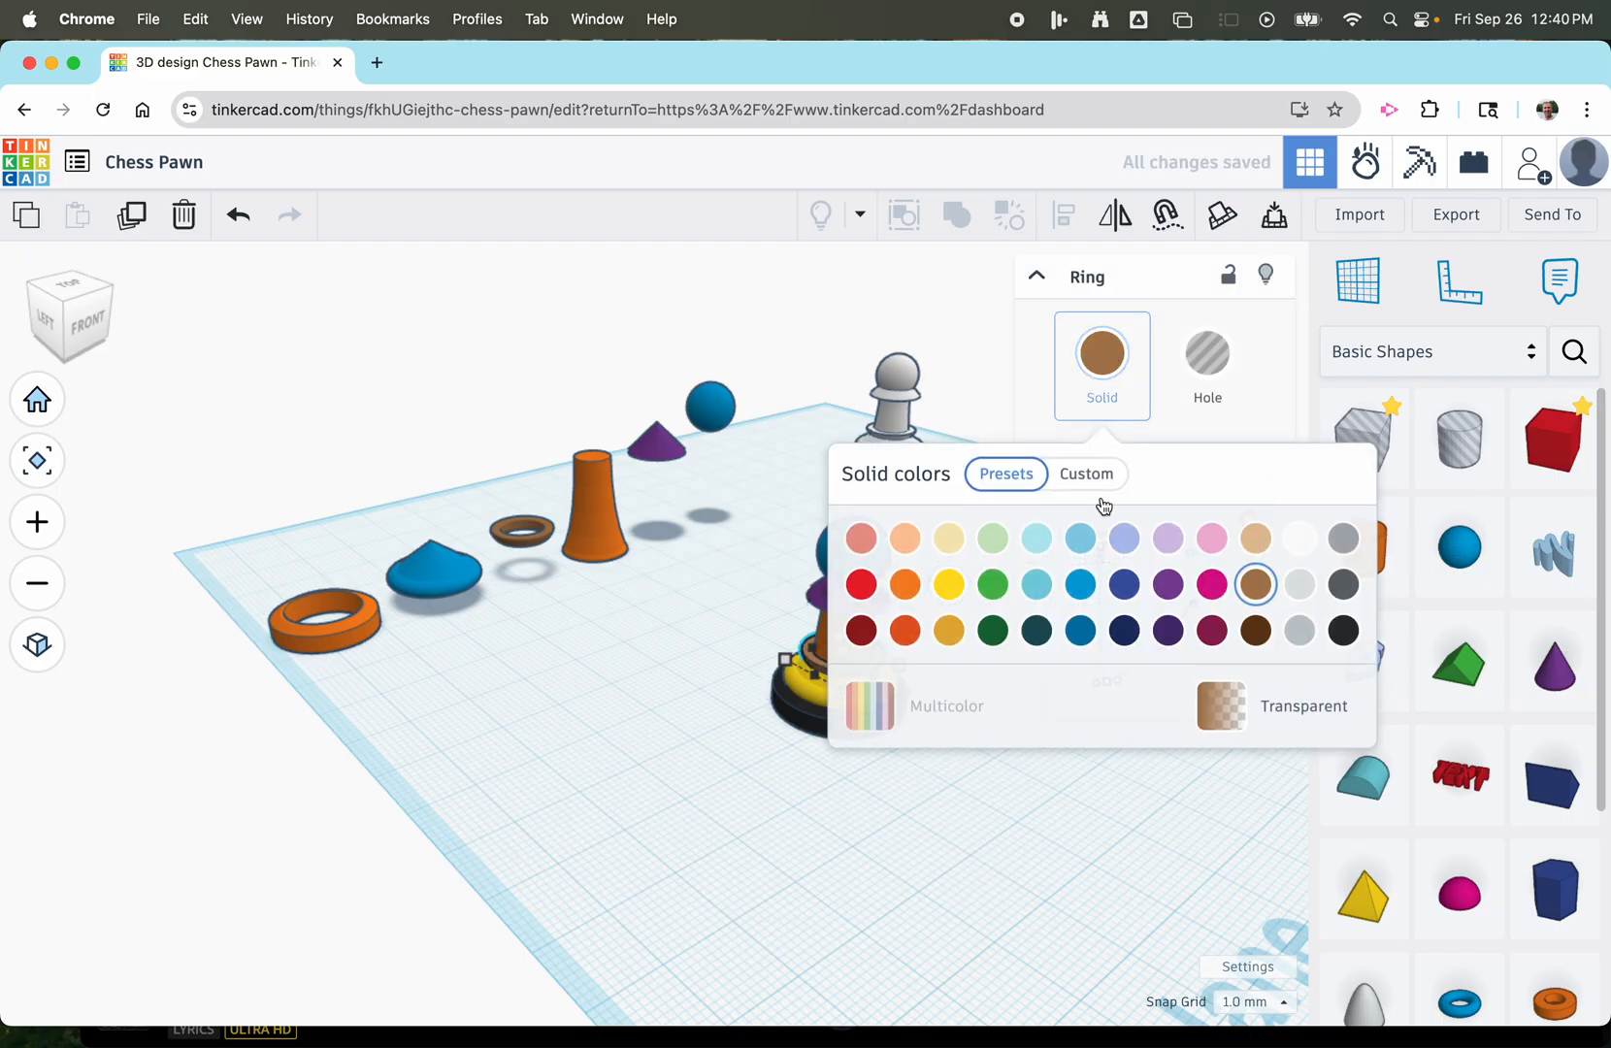
left_click(860, 584)
left_click(1040, 850)
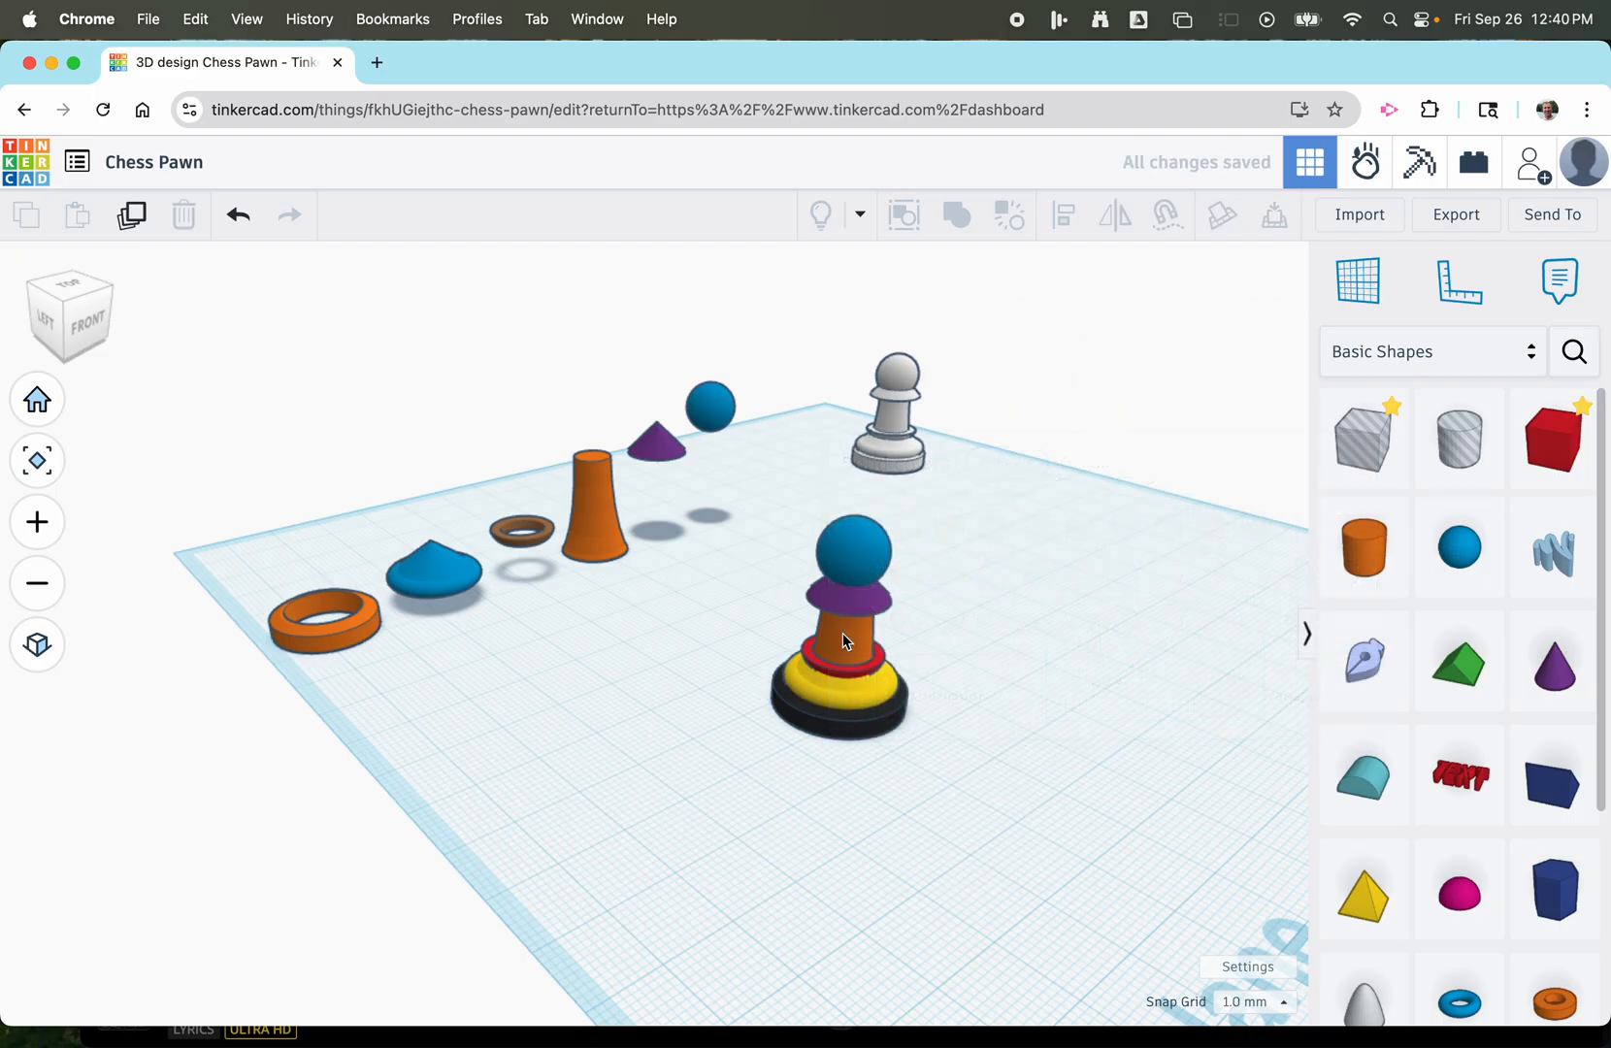
Recolour the pawn's orange column green and the purple cone collar light pink.
left_click(842, 633)
left_click(1079, 388)
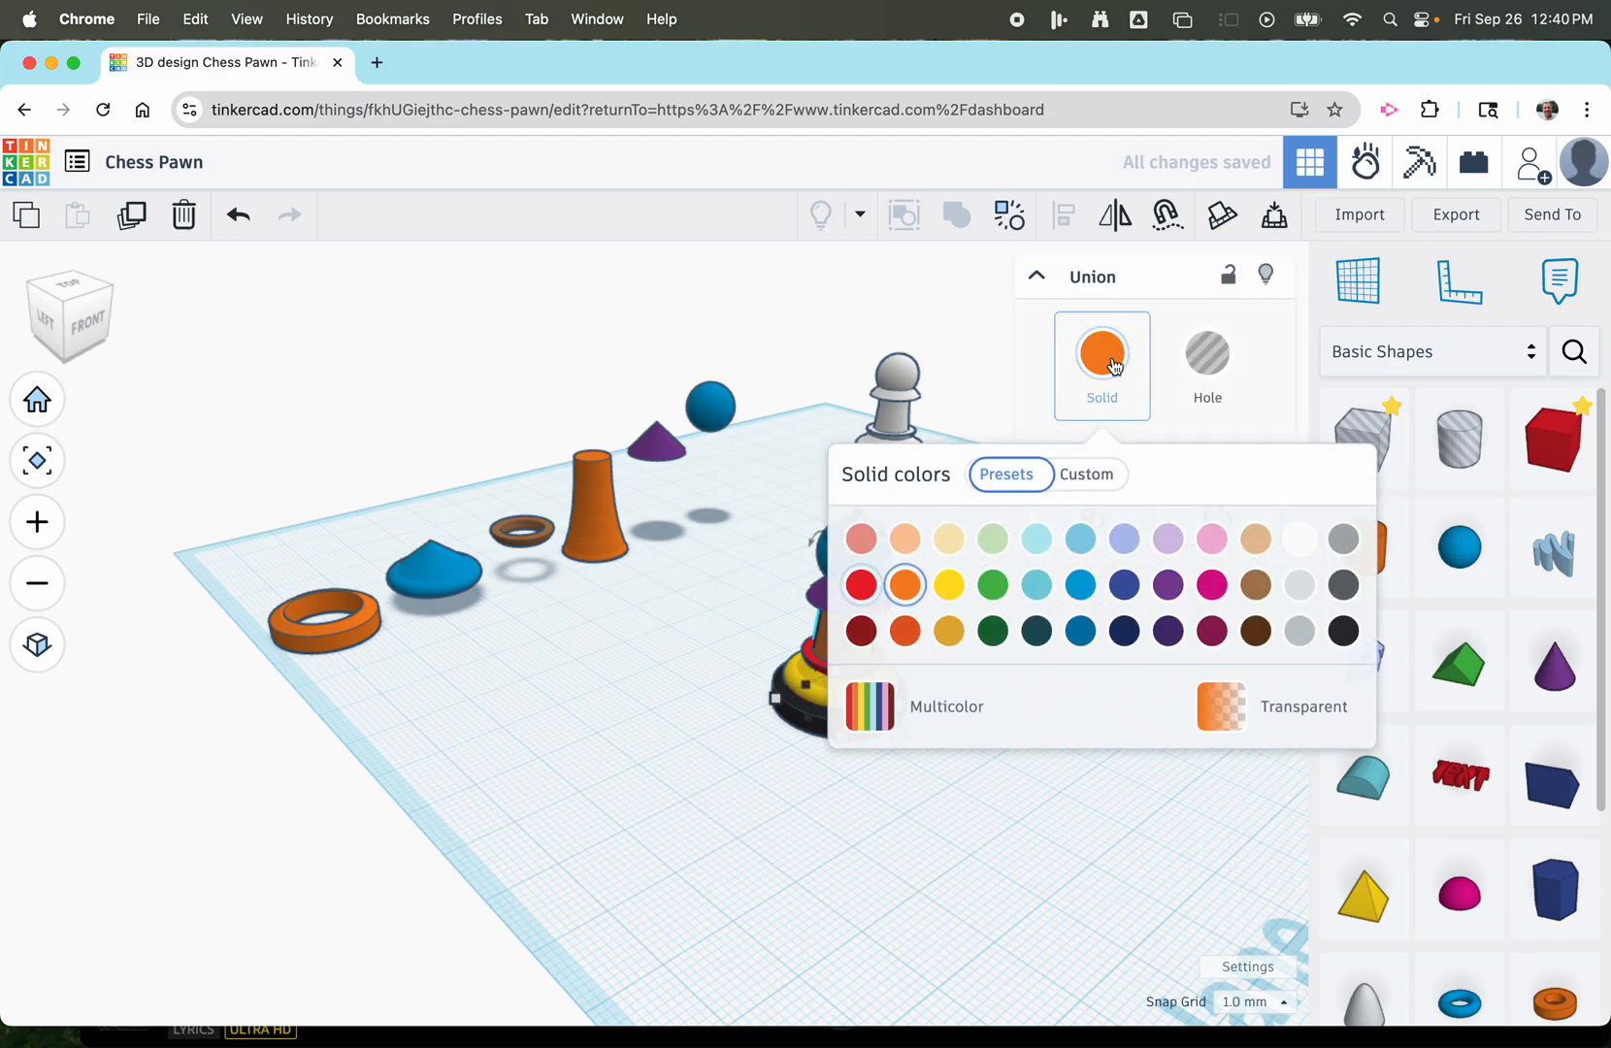
left_click(994, 585)
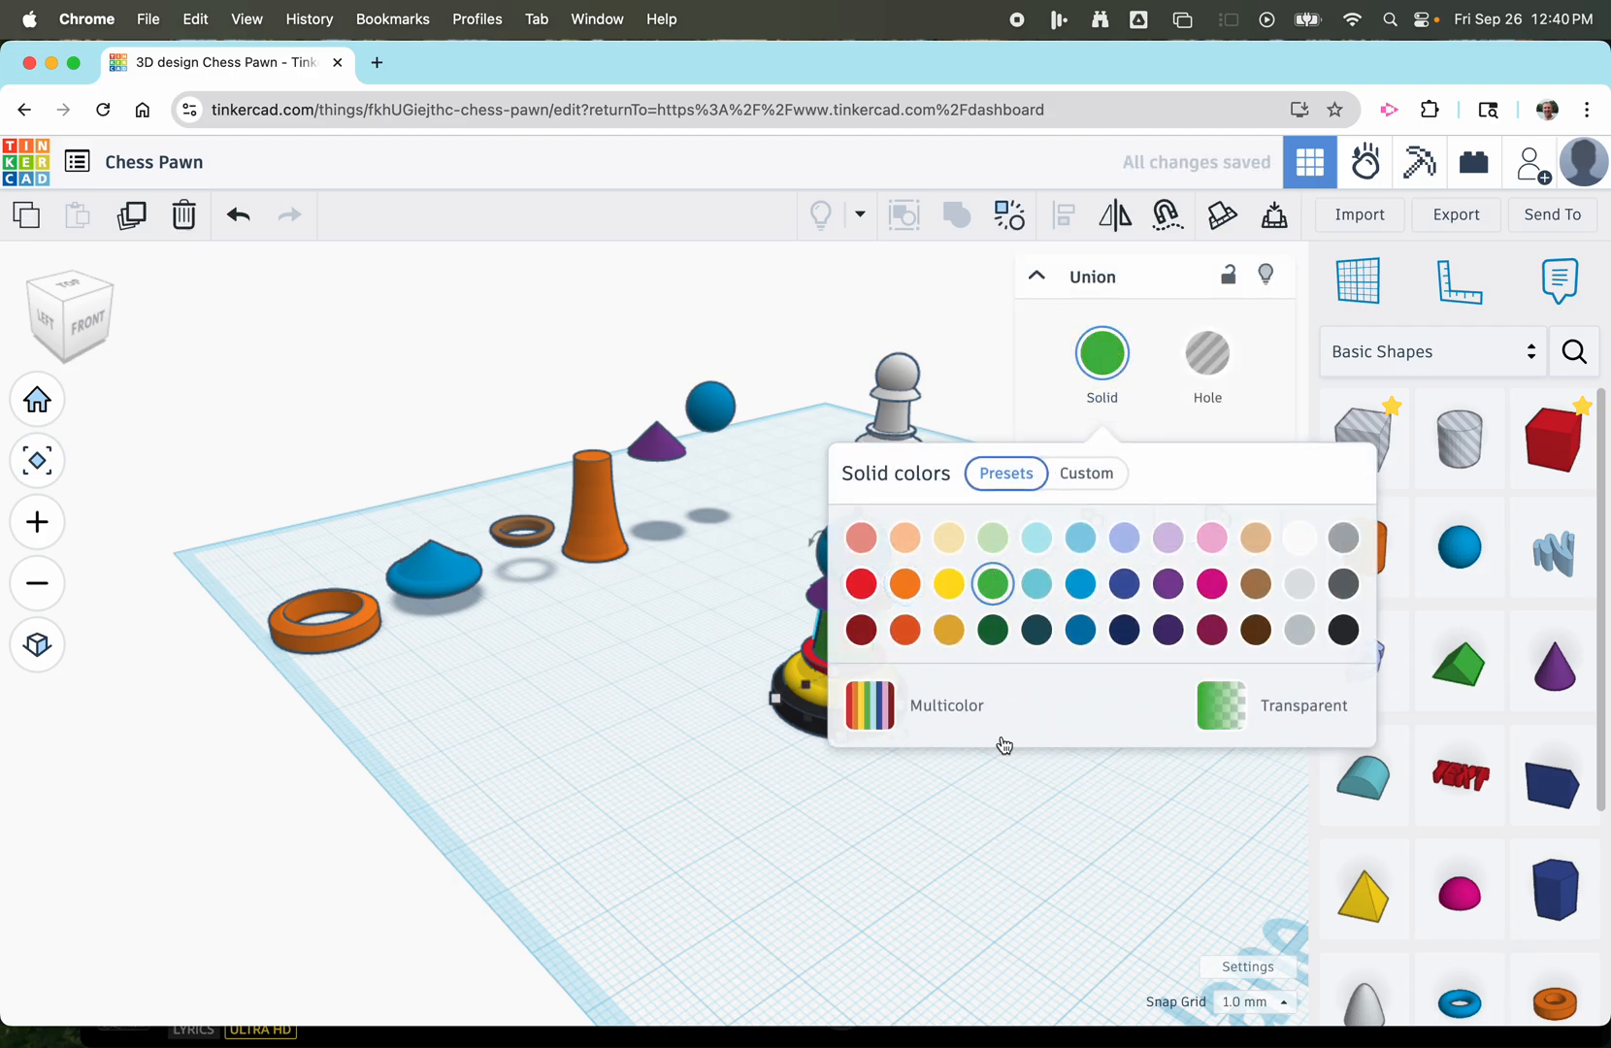
left_click(1010, 799)
left_click(873, 609)
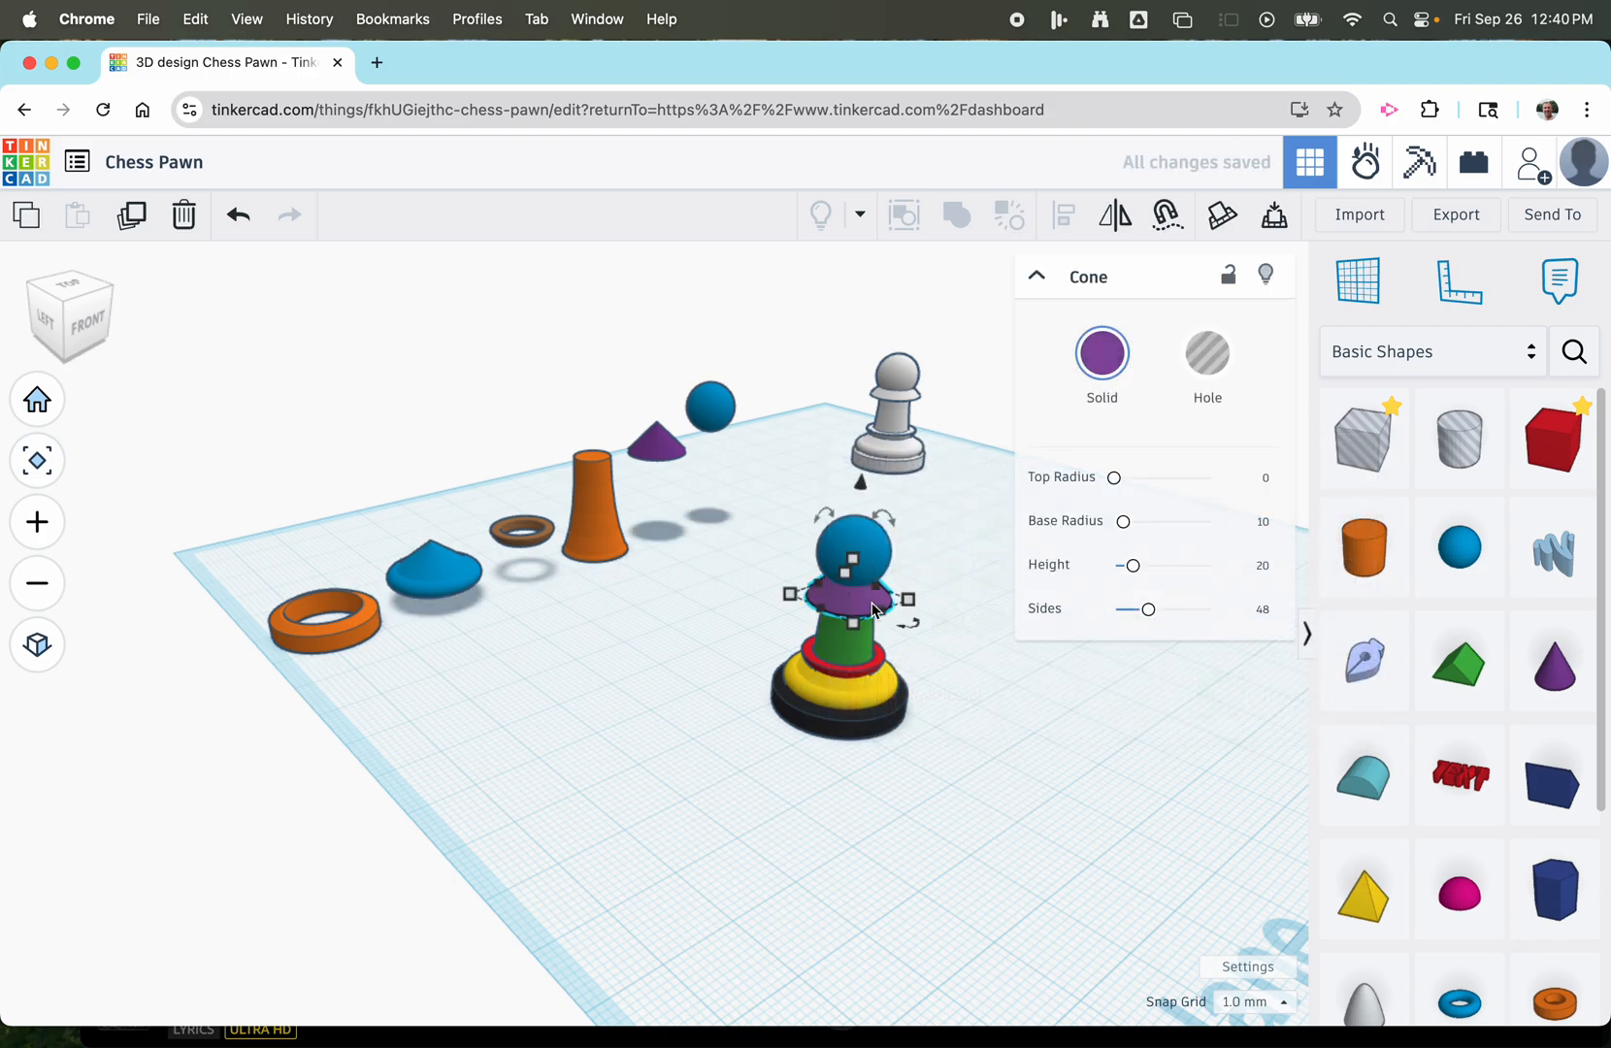
left_click(1103, 353)
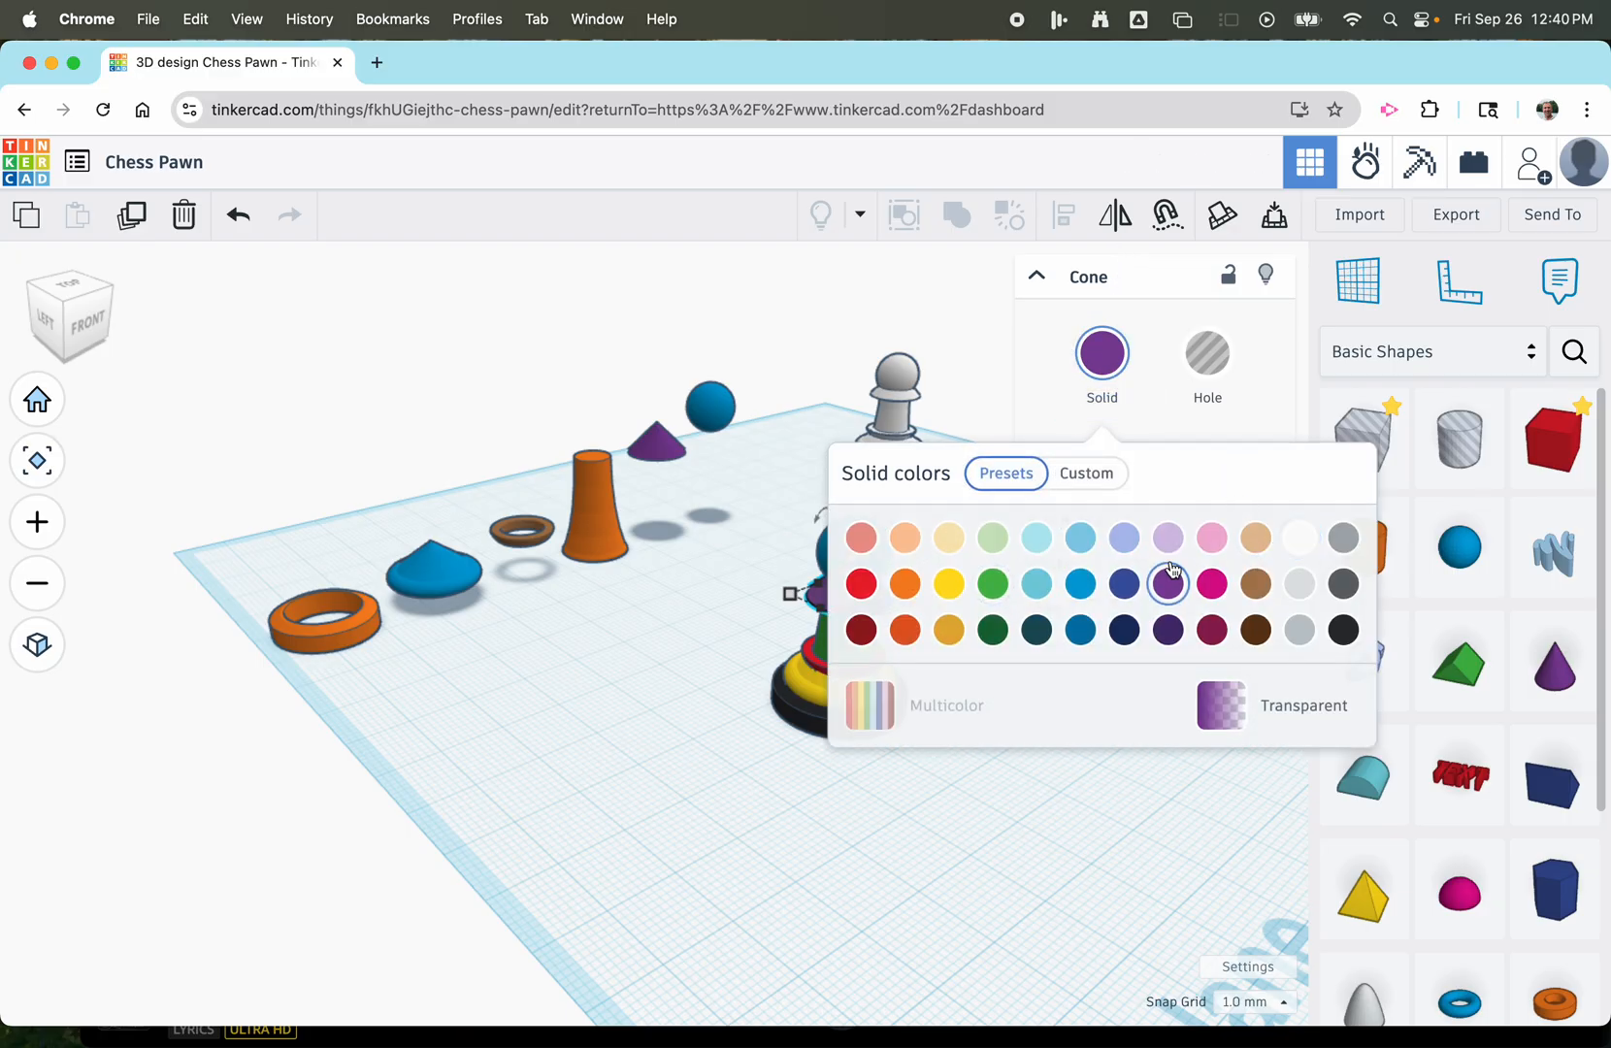
left_click(1212, 536)
left_click(1068, 827)
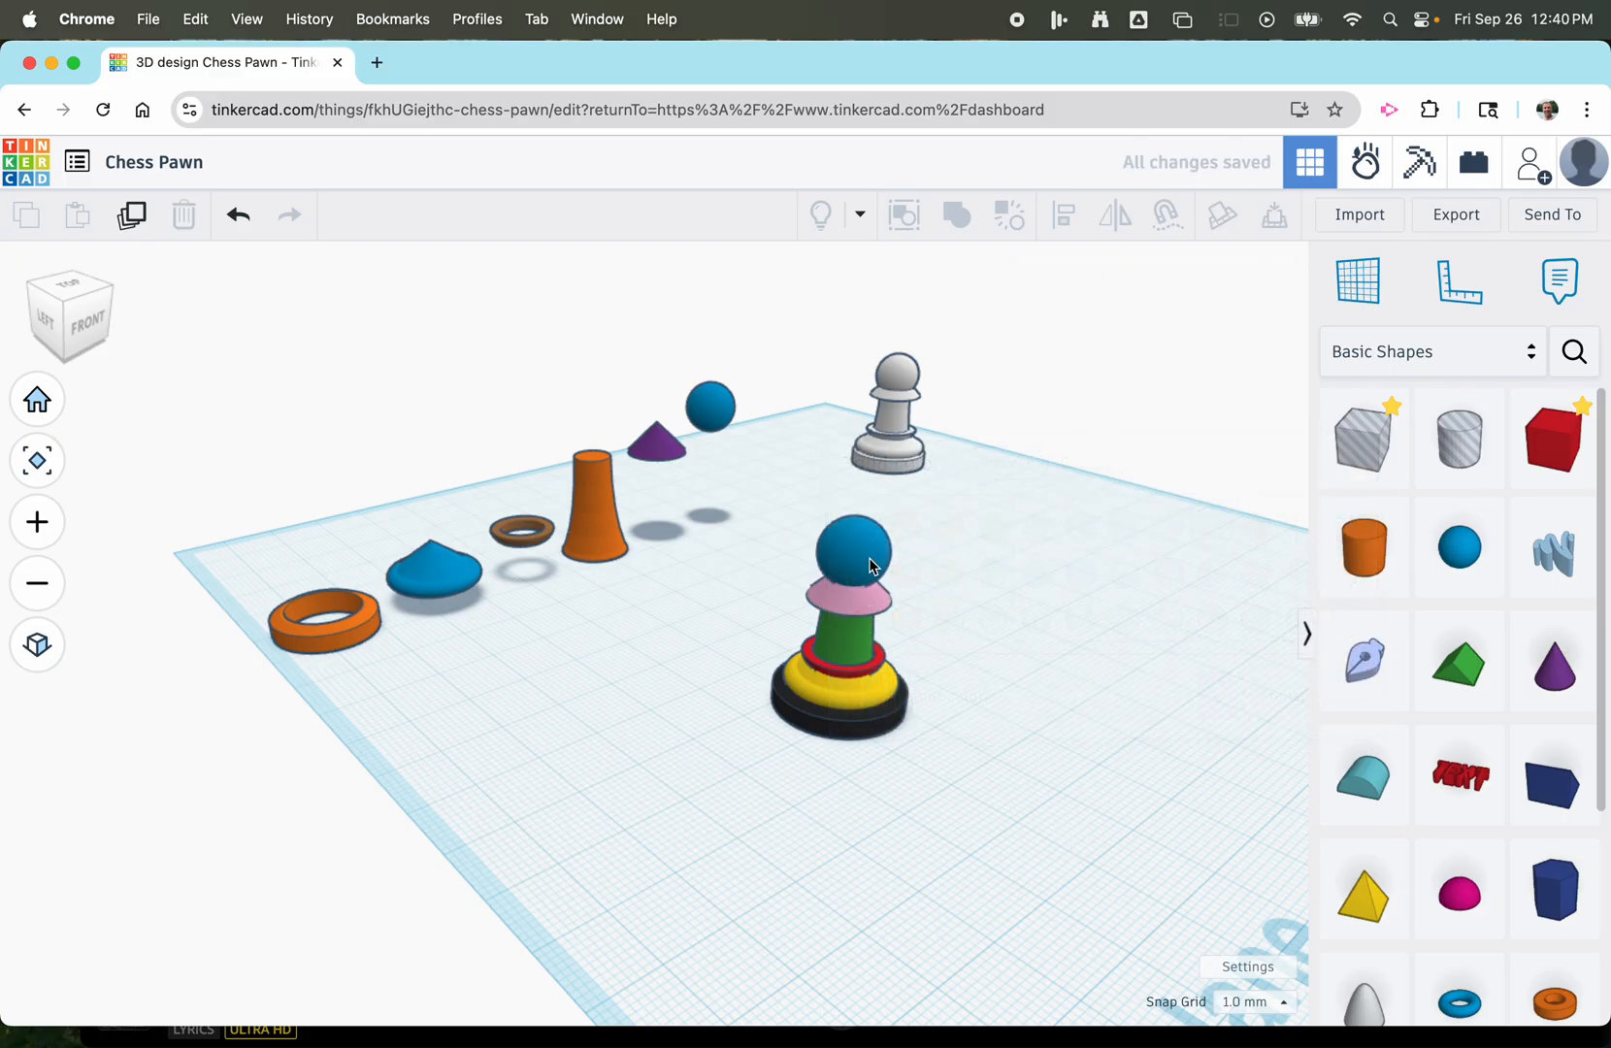
Recolour the pawn's blue head sphere, trying red first and finishing with orange.
left_click(870, 565)
left_click(1102, 353)
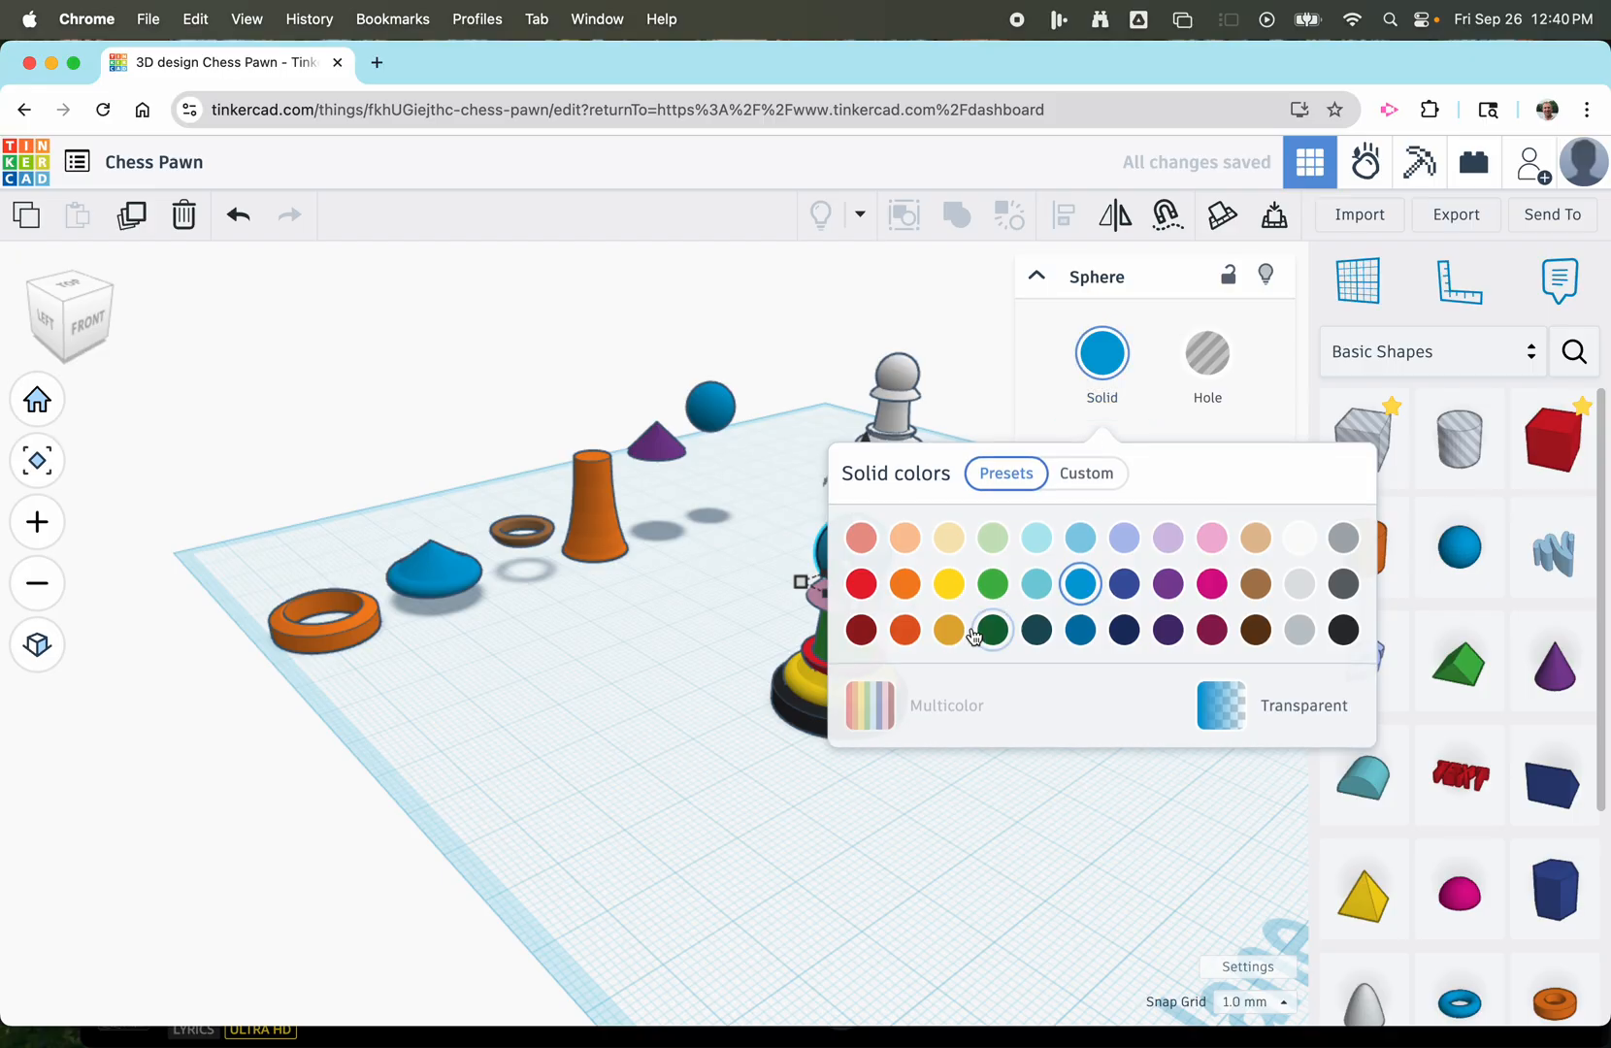
left_click(861, 583)
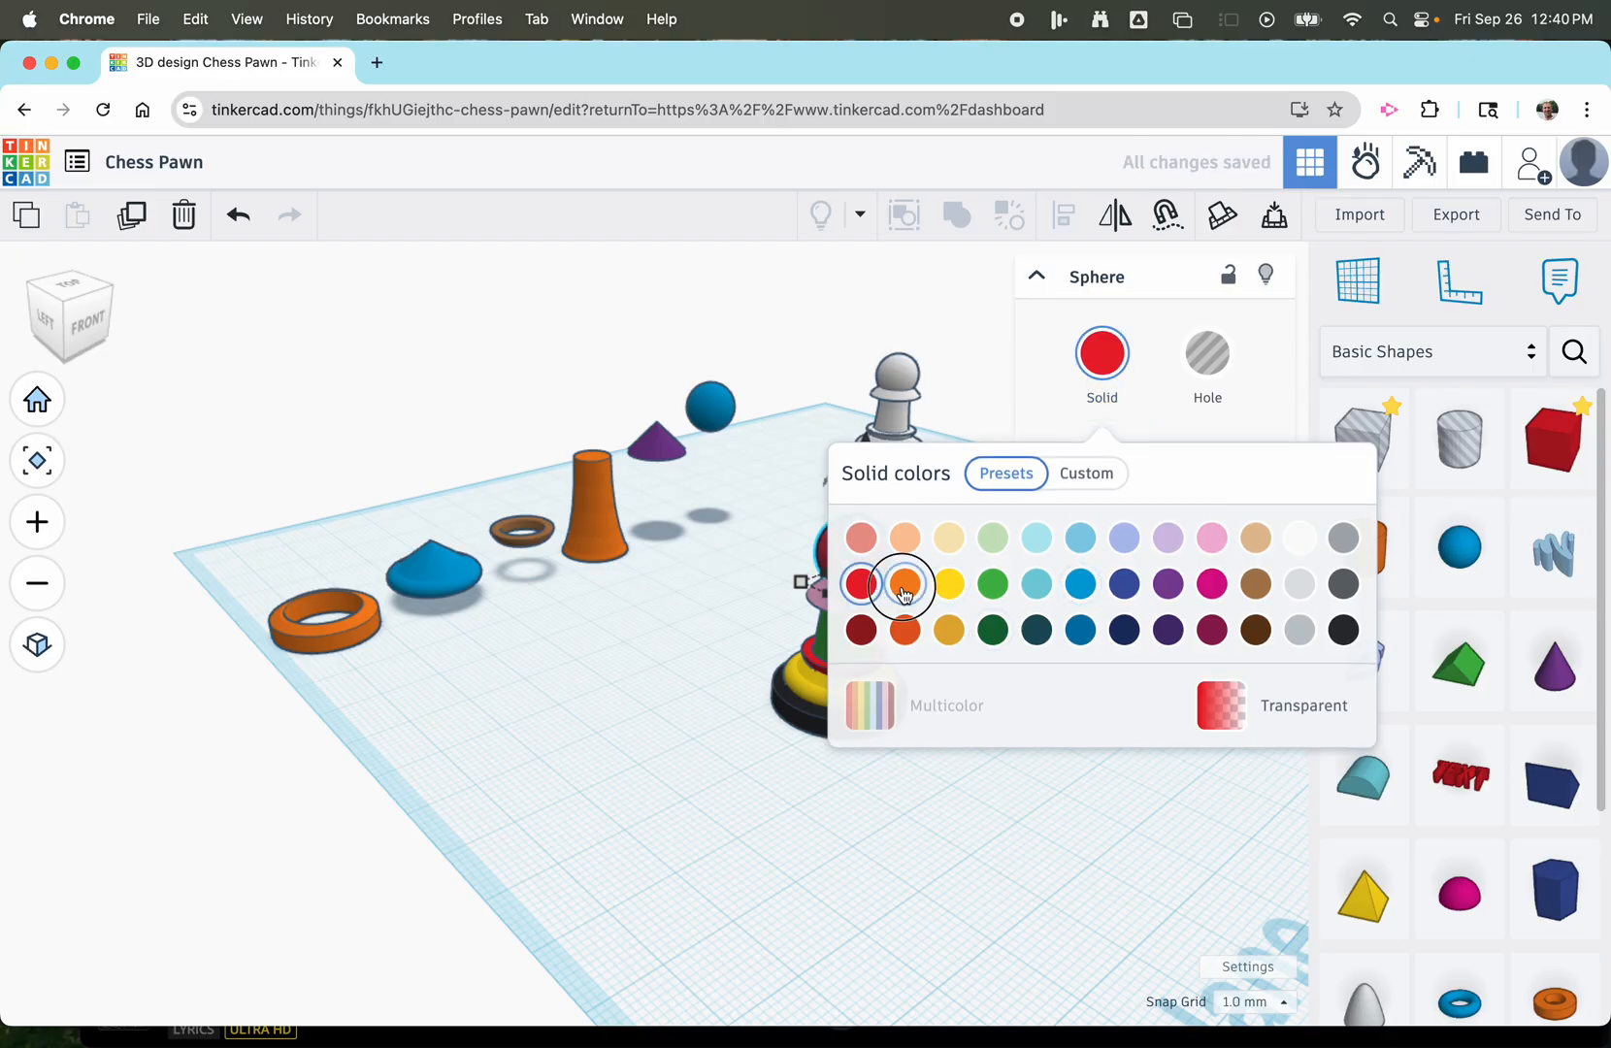
left_click(903, 583)
left_click(1000, 784)
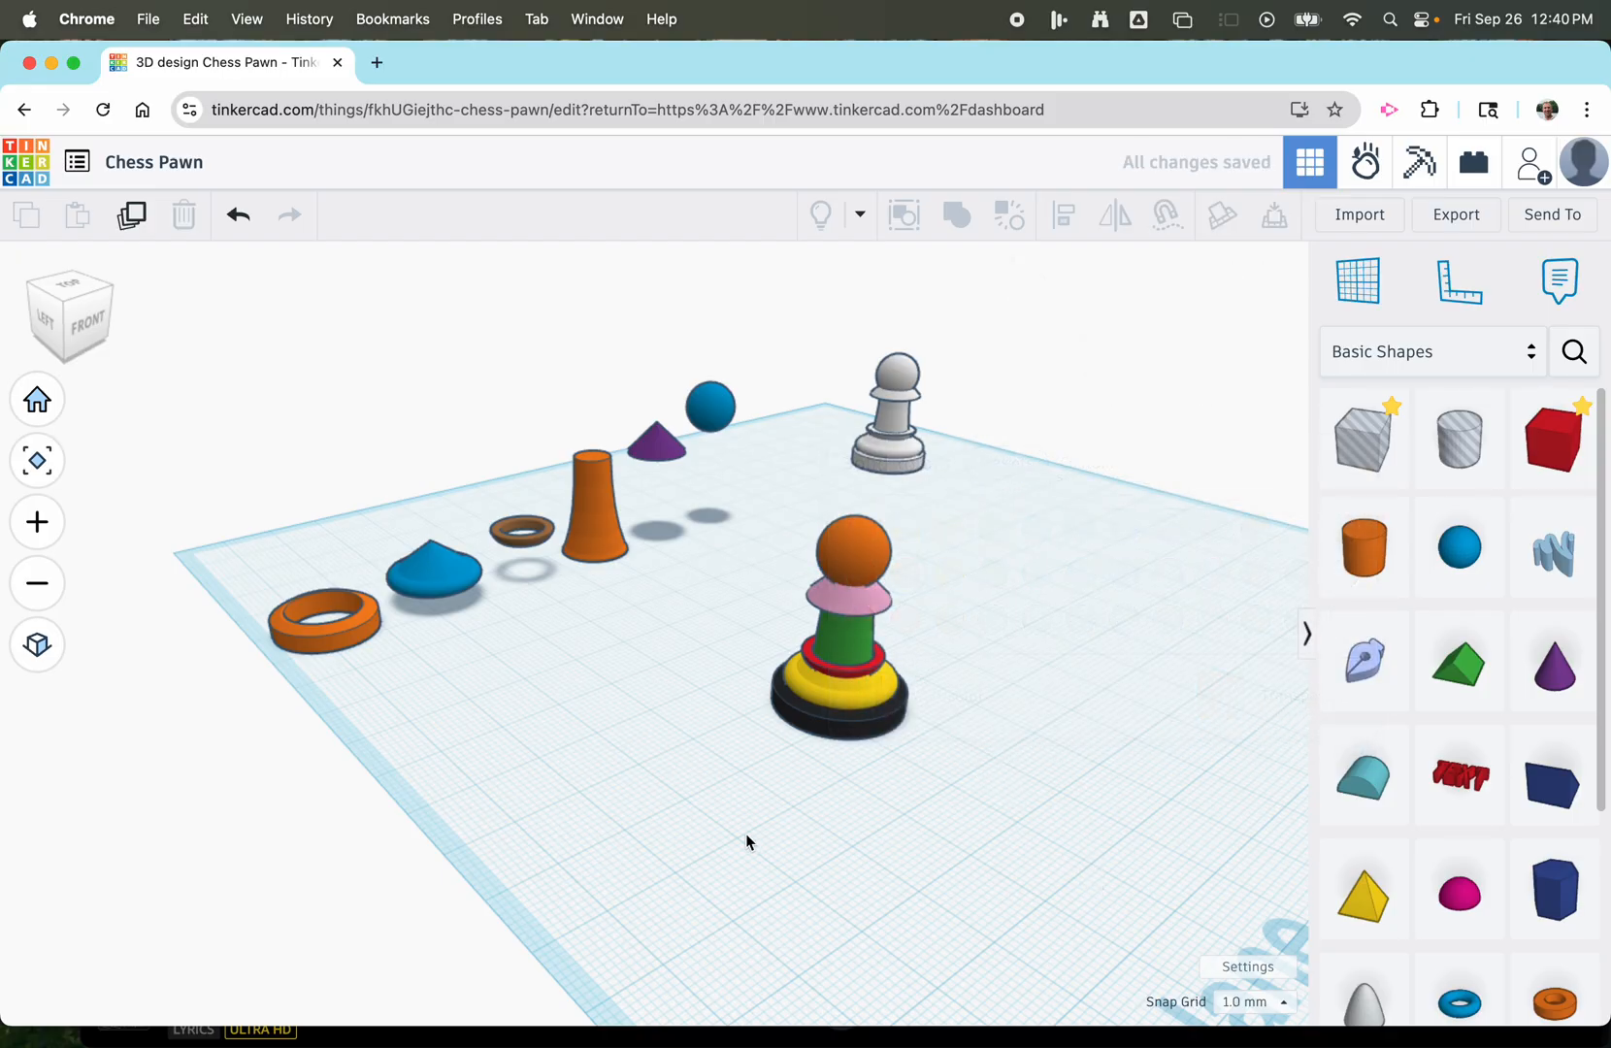
Group the six recoloured pawn parts into a union and set its colour to Multicolor.
scroll(747, 841, "down", 3)
right_click_drag(736, 730, 902, 705)
scroll(894, 619, "up", 5)
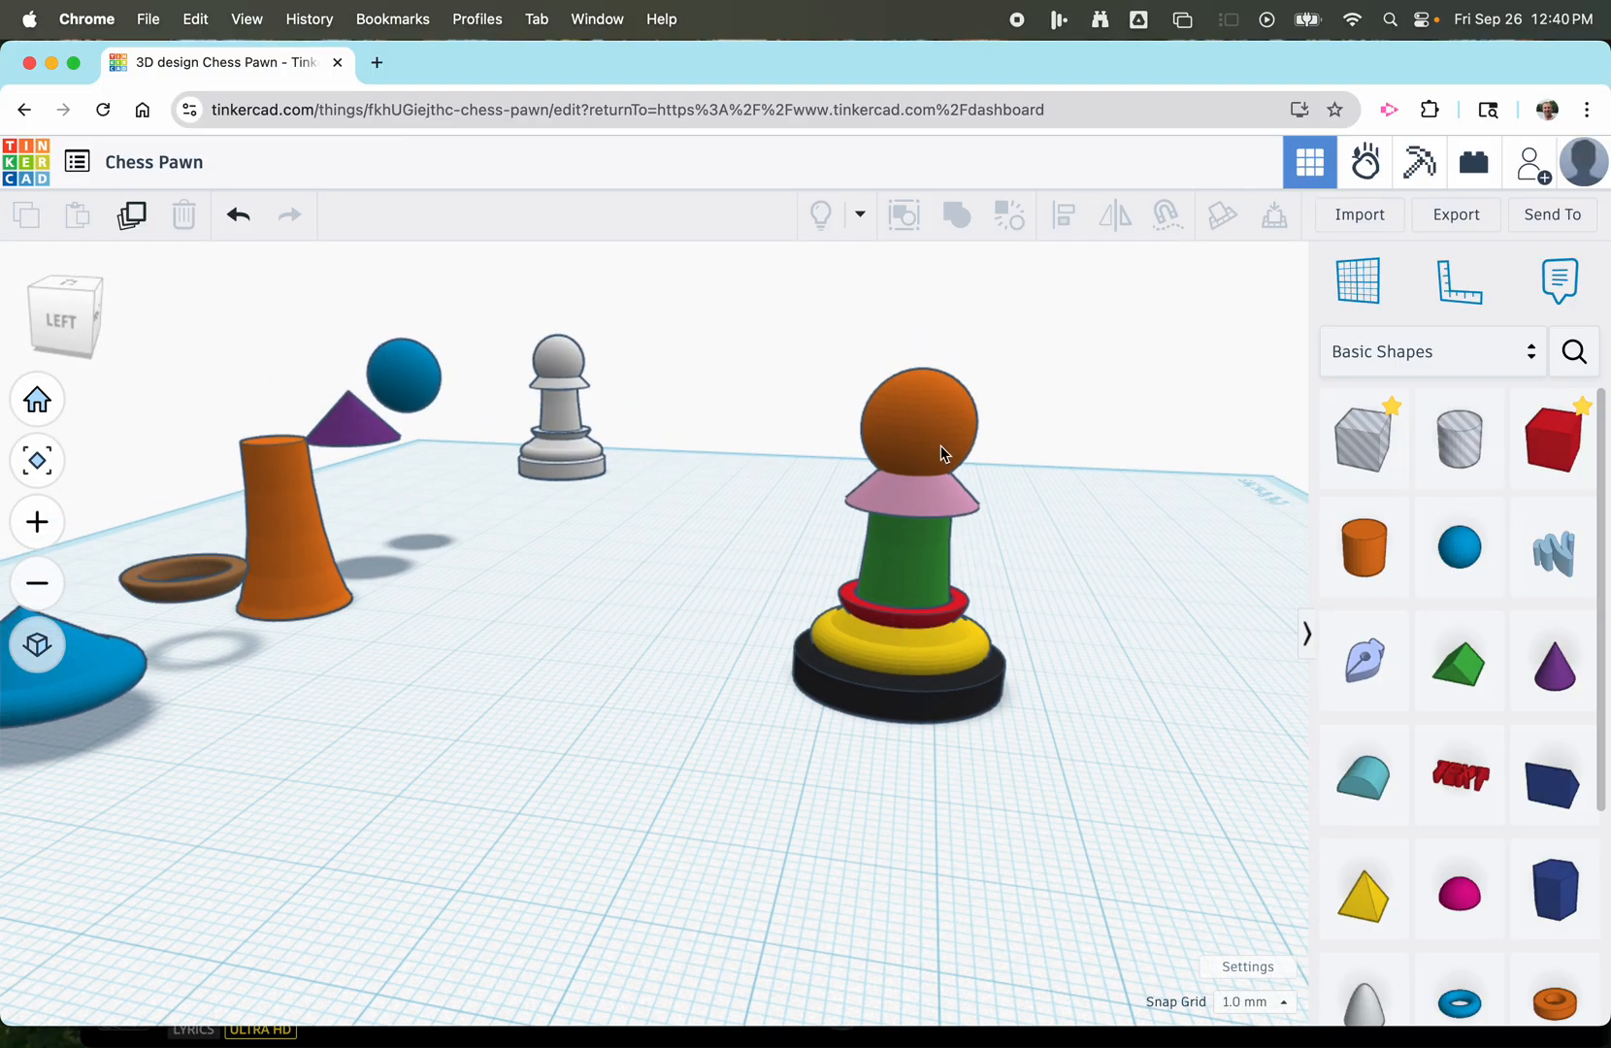
left_click_drag(782, 316, 1068, 801)
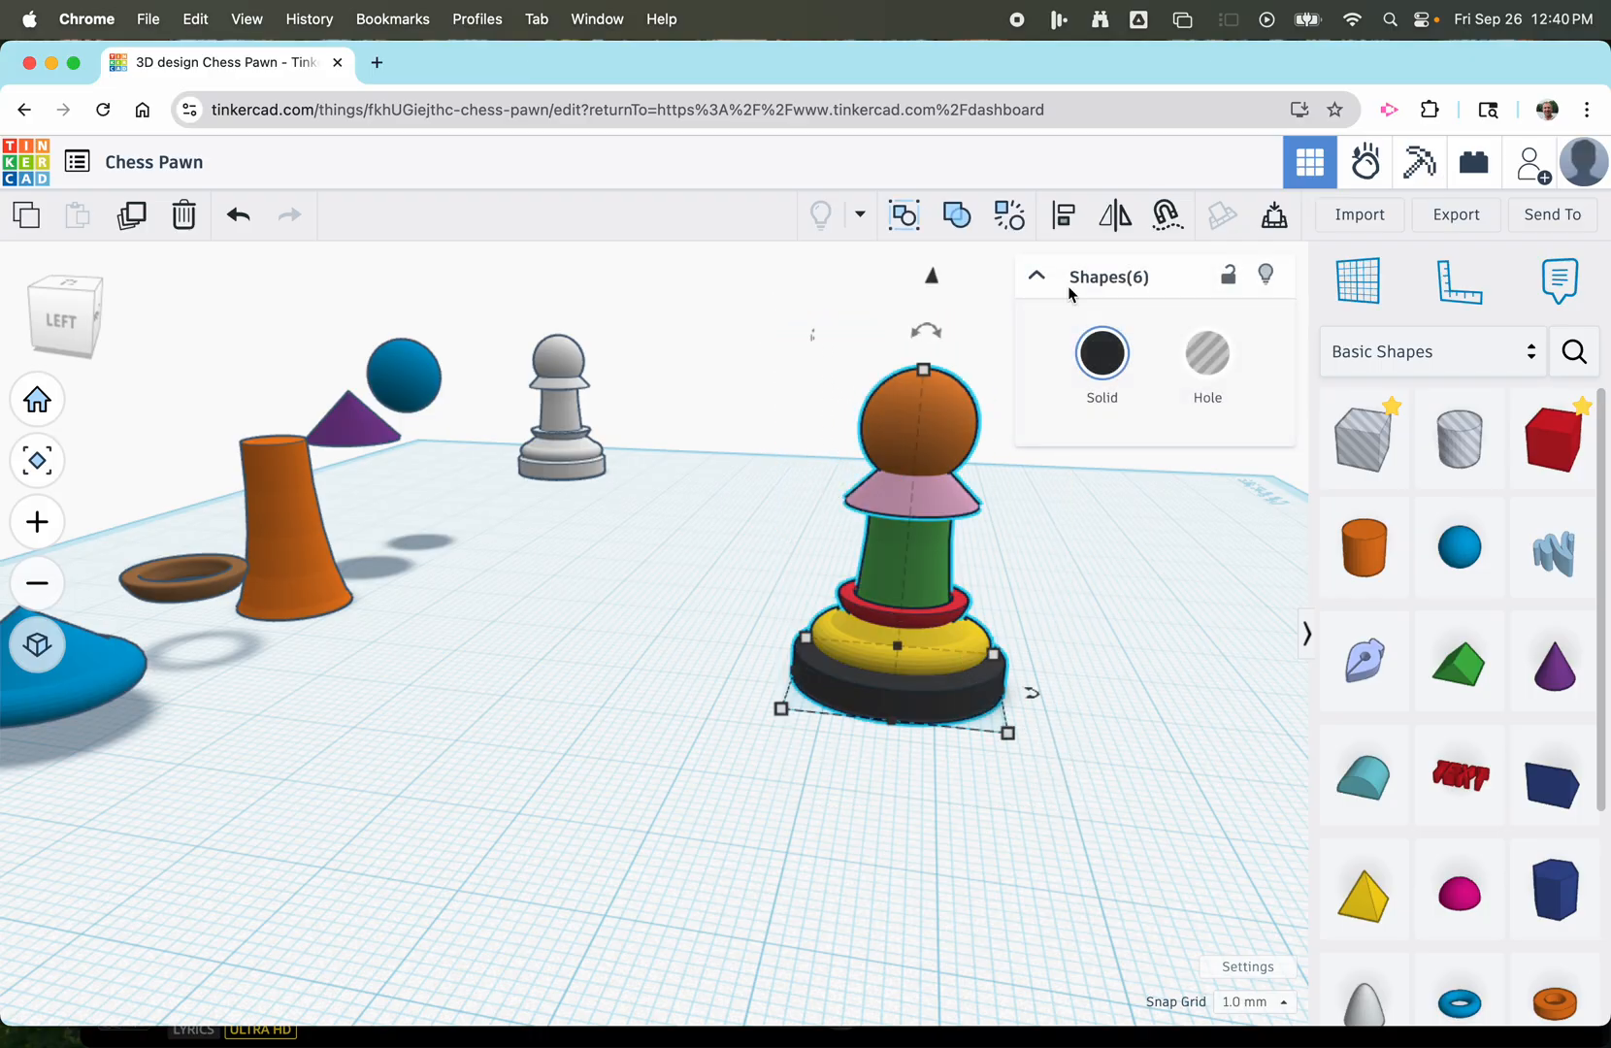
left_click(954, 217)
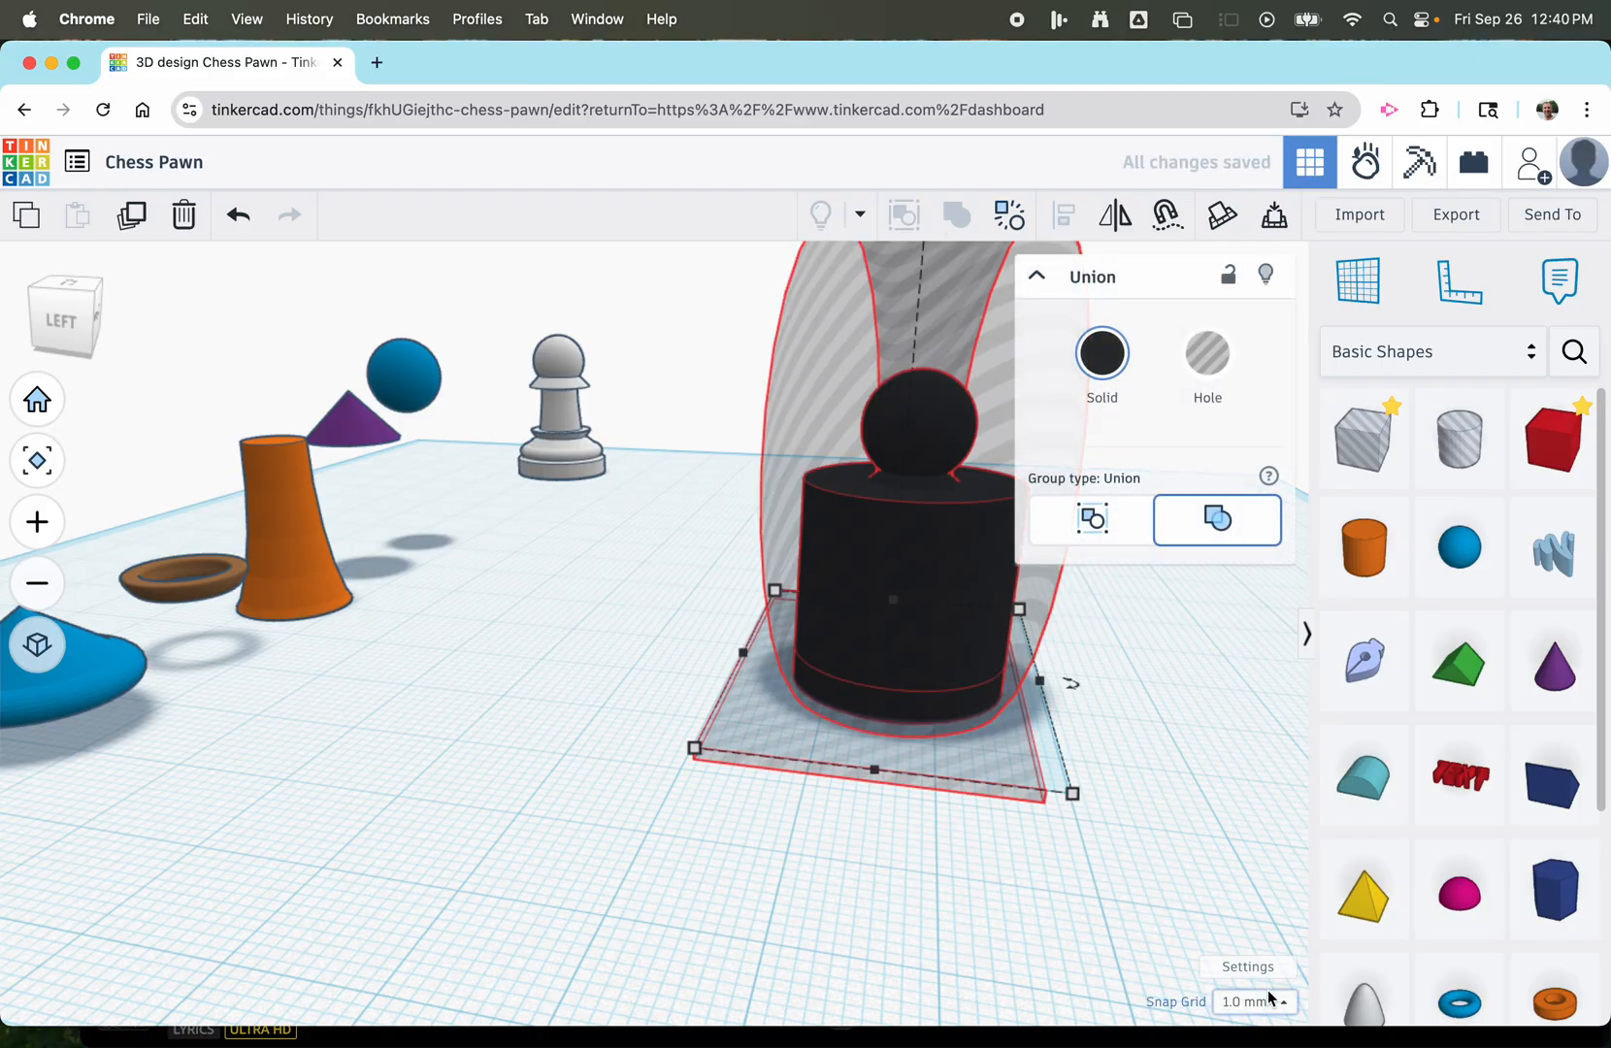
left_click(1104, 356)
left_click(944, 710)
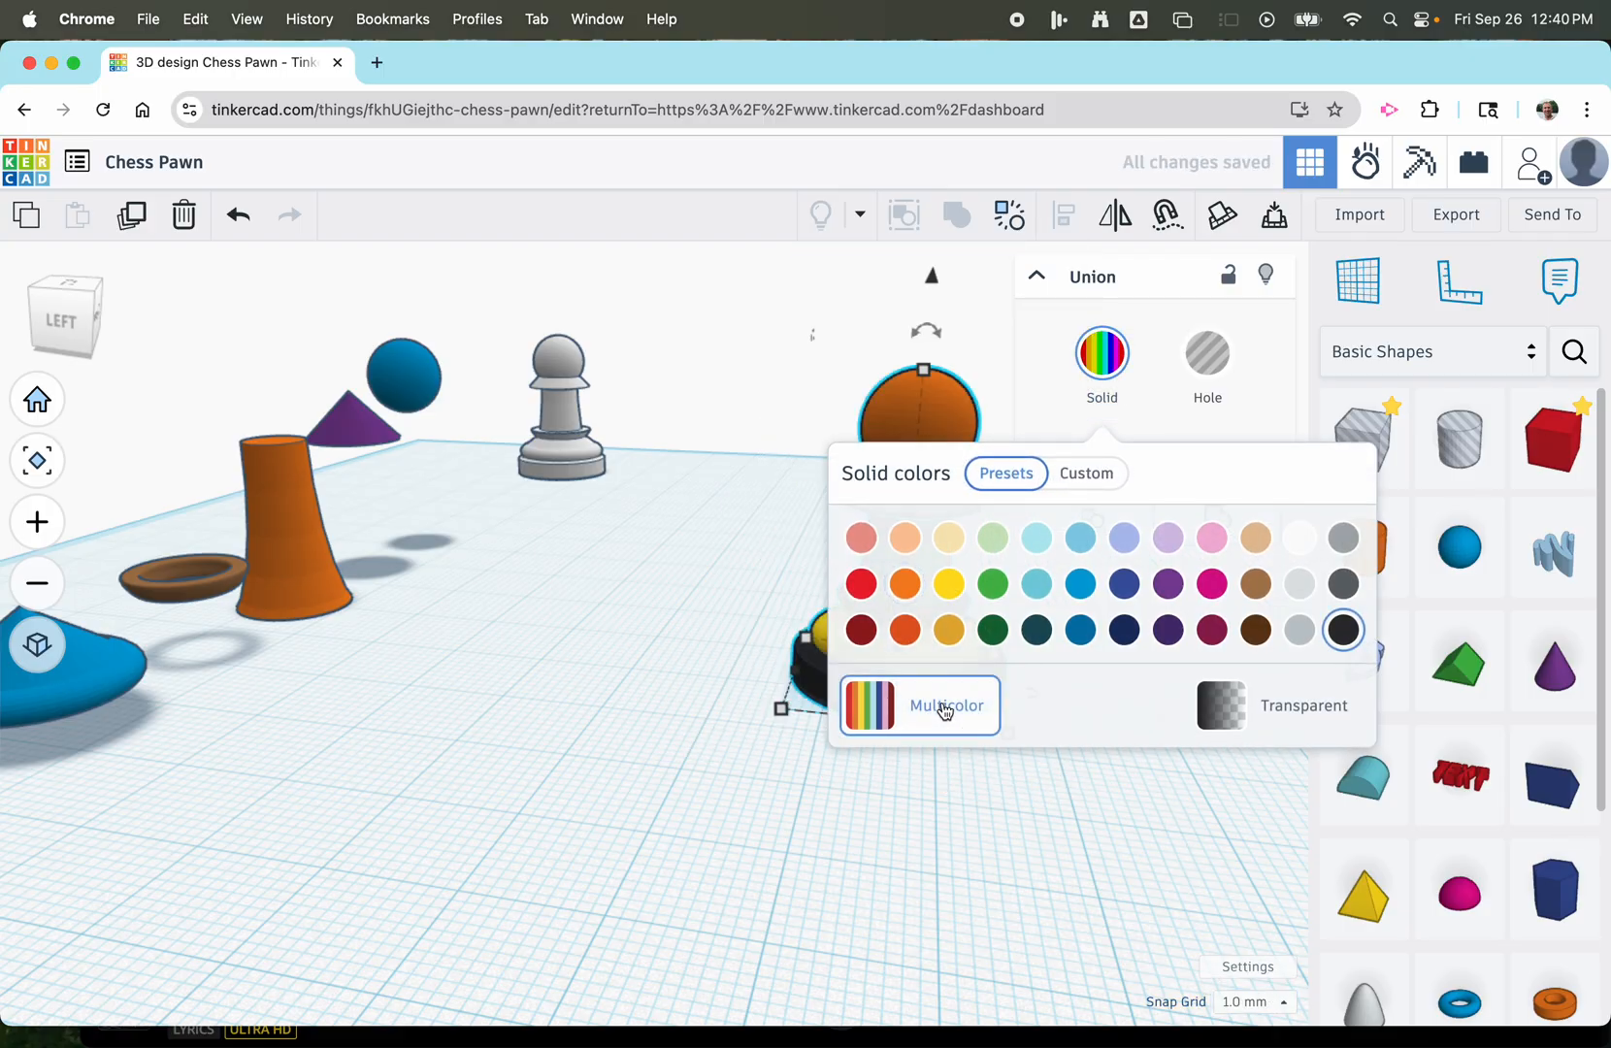
left_click(867, 805)
Examine the multicoloured pawn from several angles, including from underneath the workplane and up close.
scroll(791, 751, "down", 3)
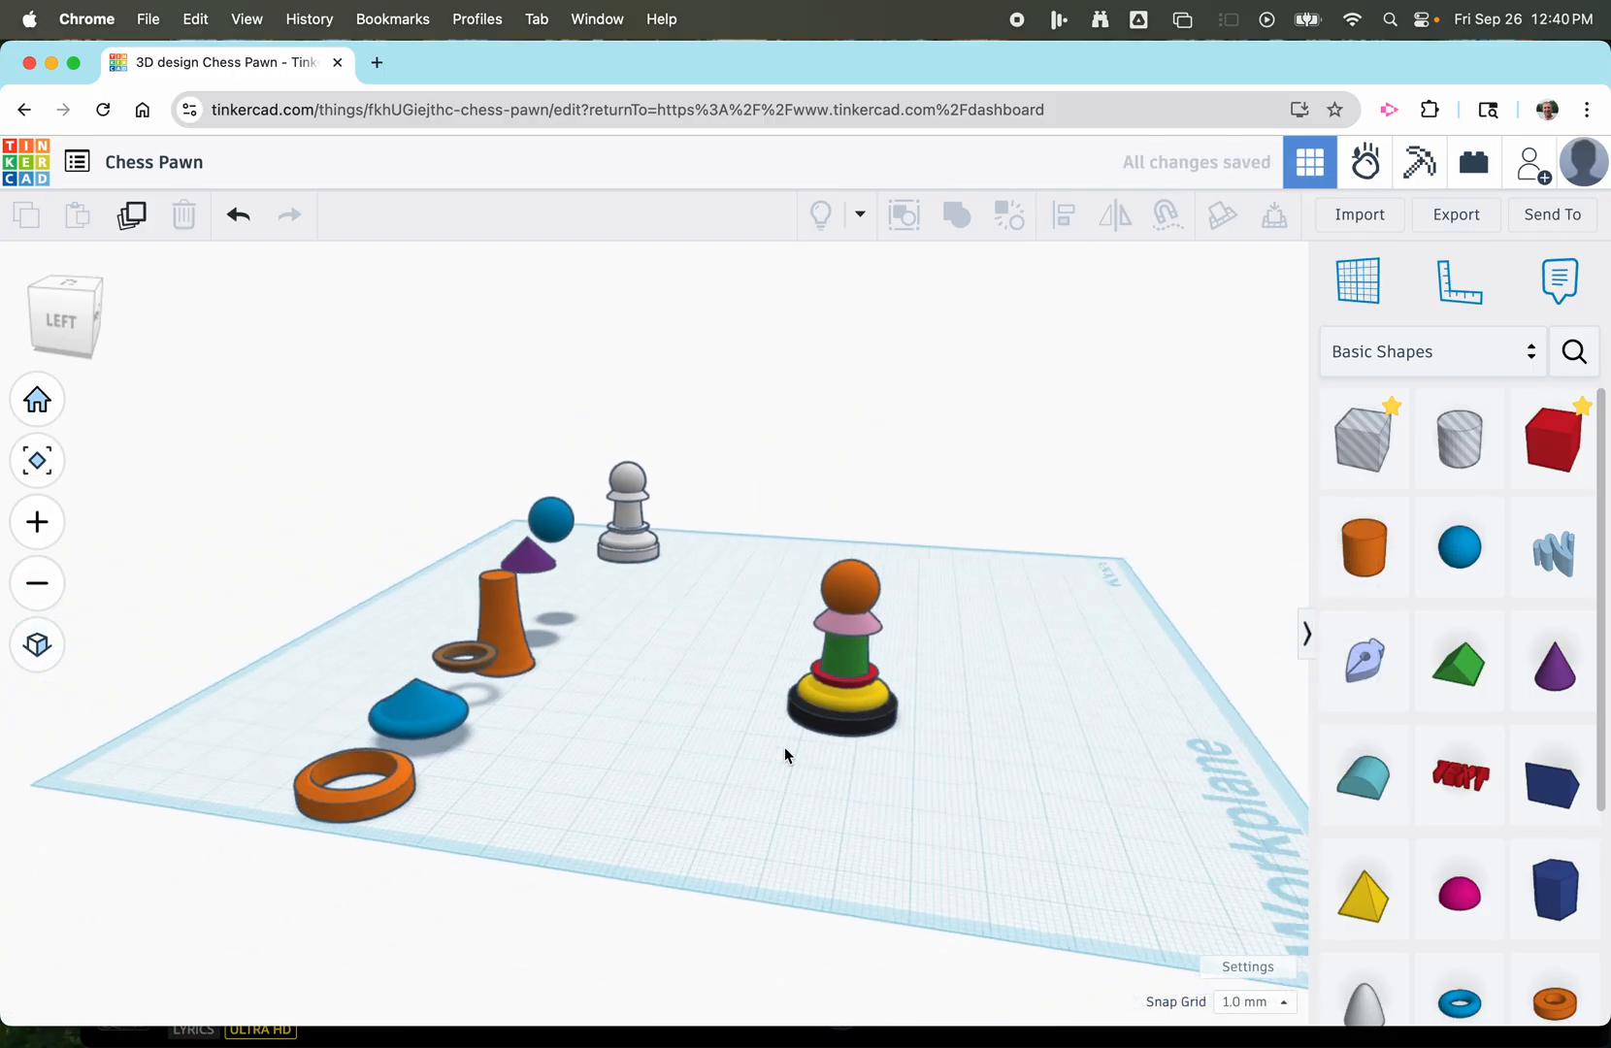
right_click_drag(935, 772, 844, 585)
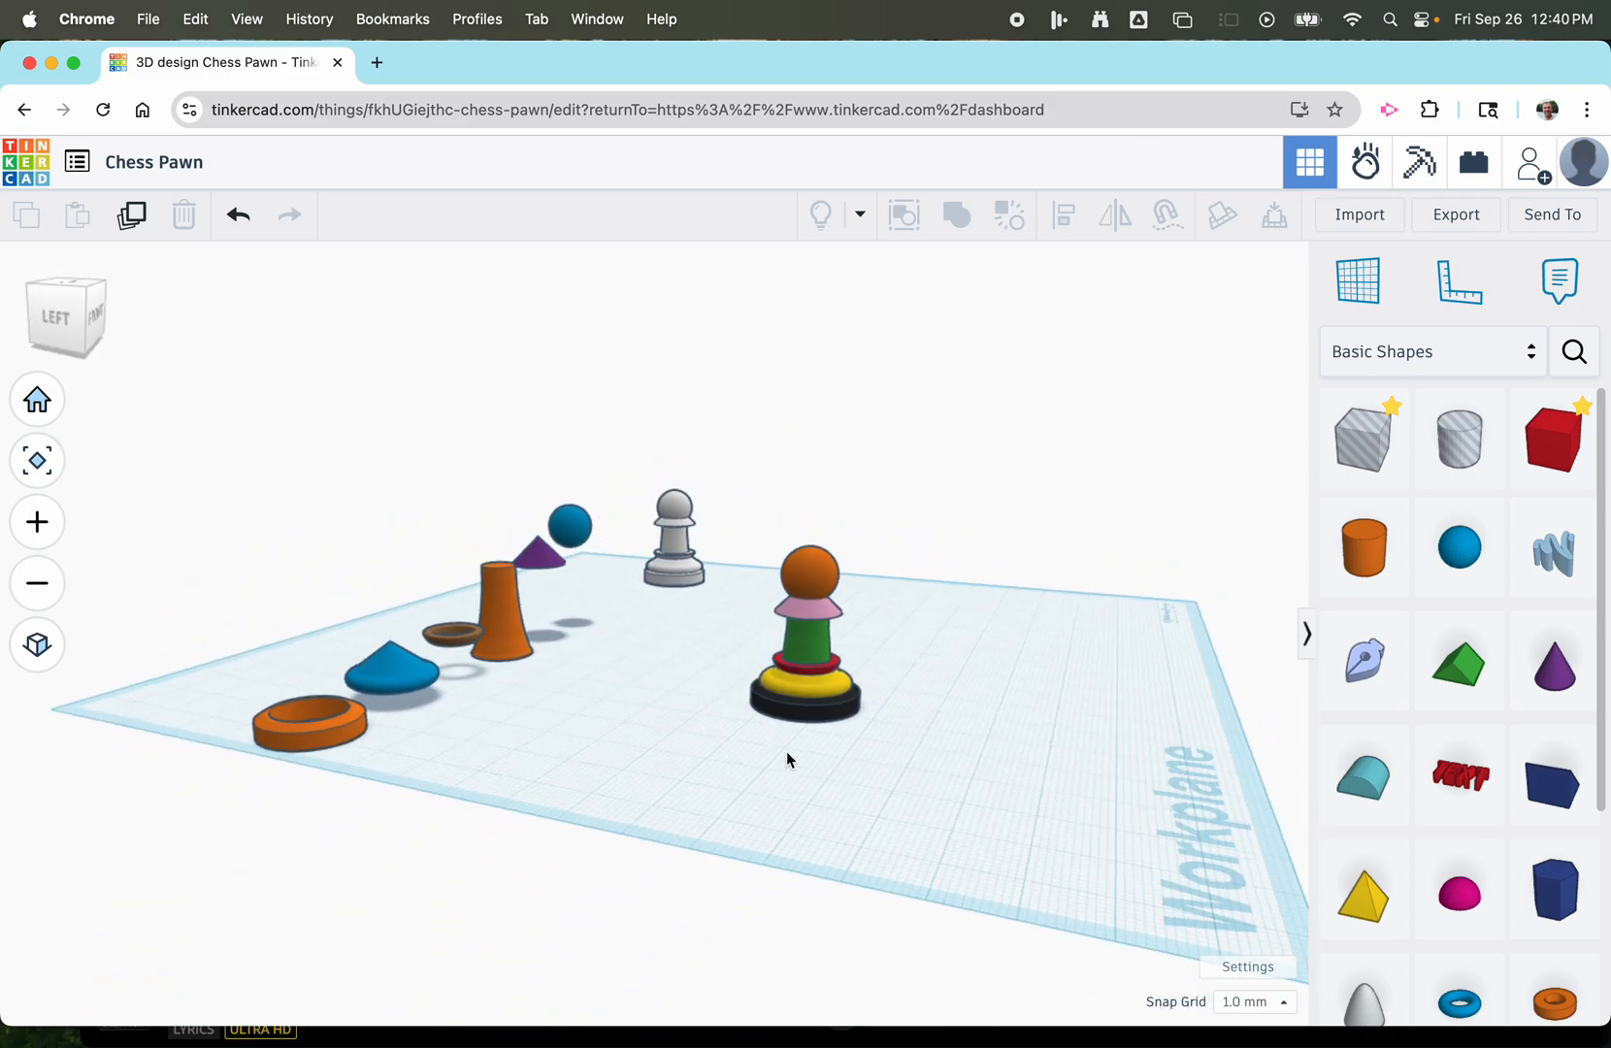
scroll(787, 759, "up", 10)
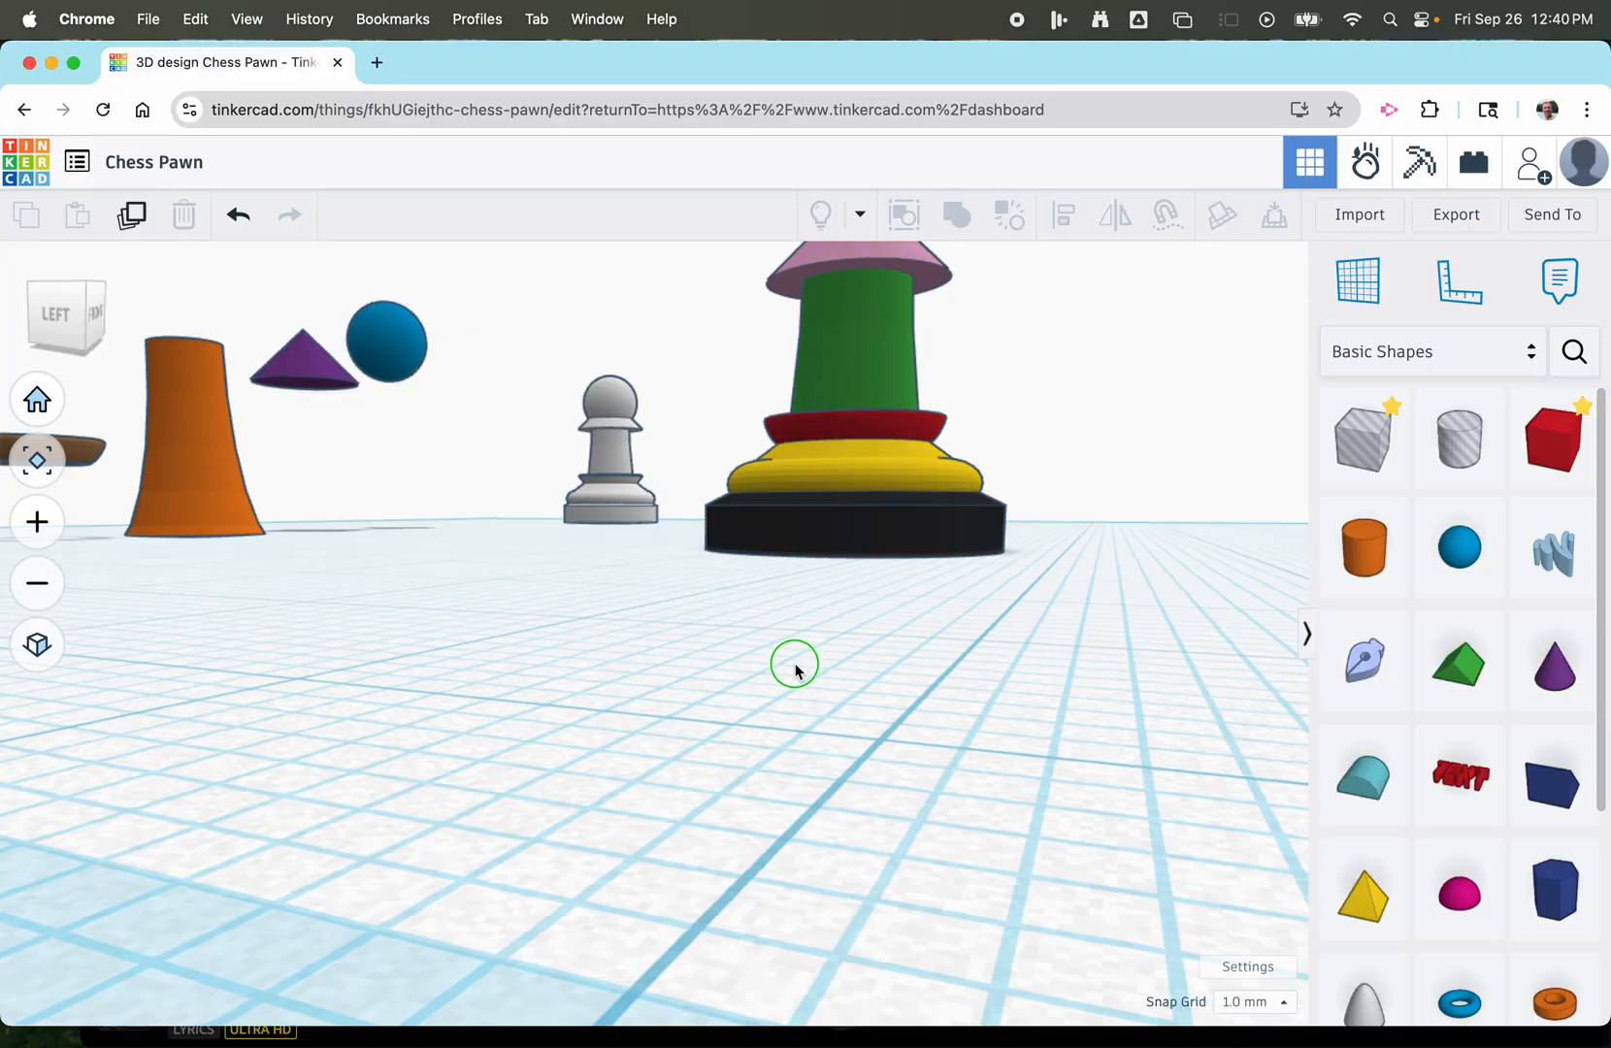
right_click_drag(795, 665, 795, 649)
scroll(792, 647, "up", 3)
scroll(792, 647, "down", 6)
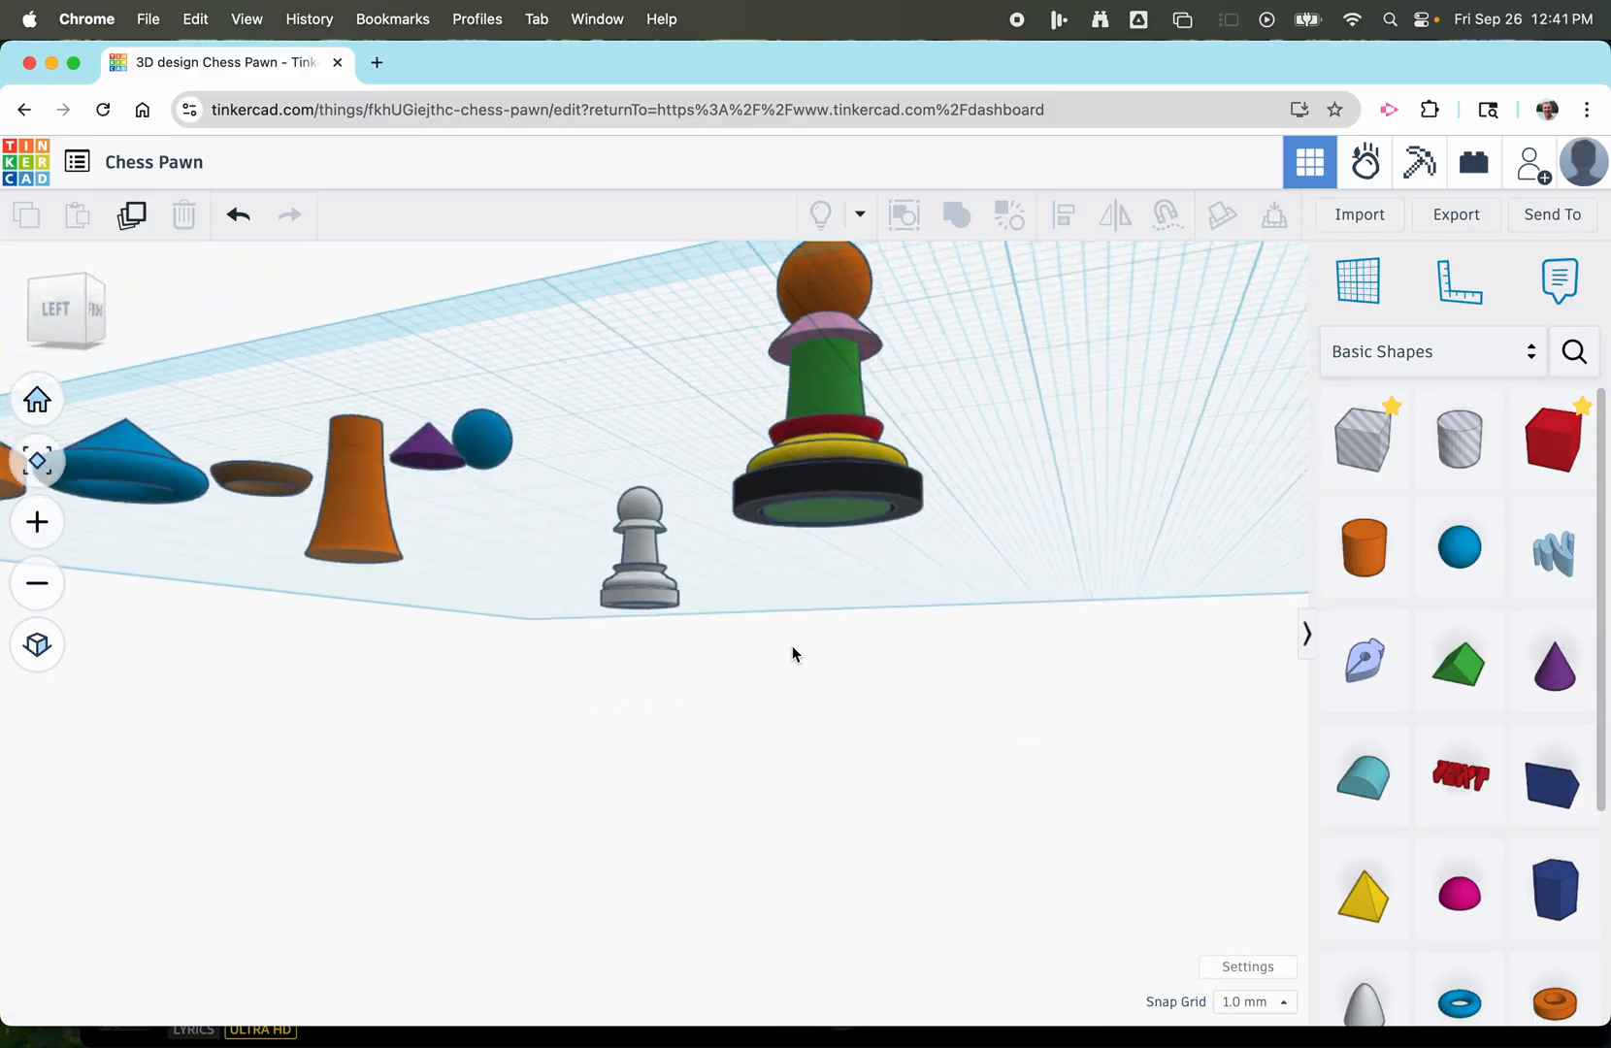
scroll(791, 645, "down", 4)
scroll(792, 601, "up", 6)
scroll(792, 602, "down", 8)
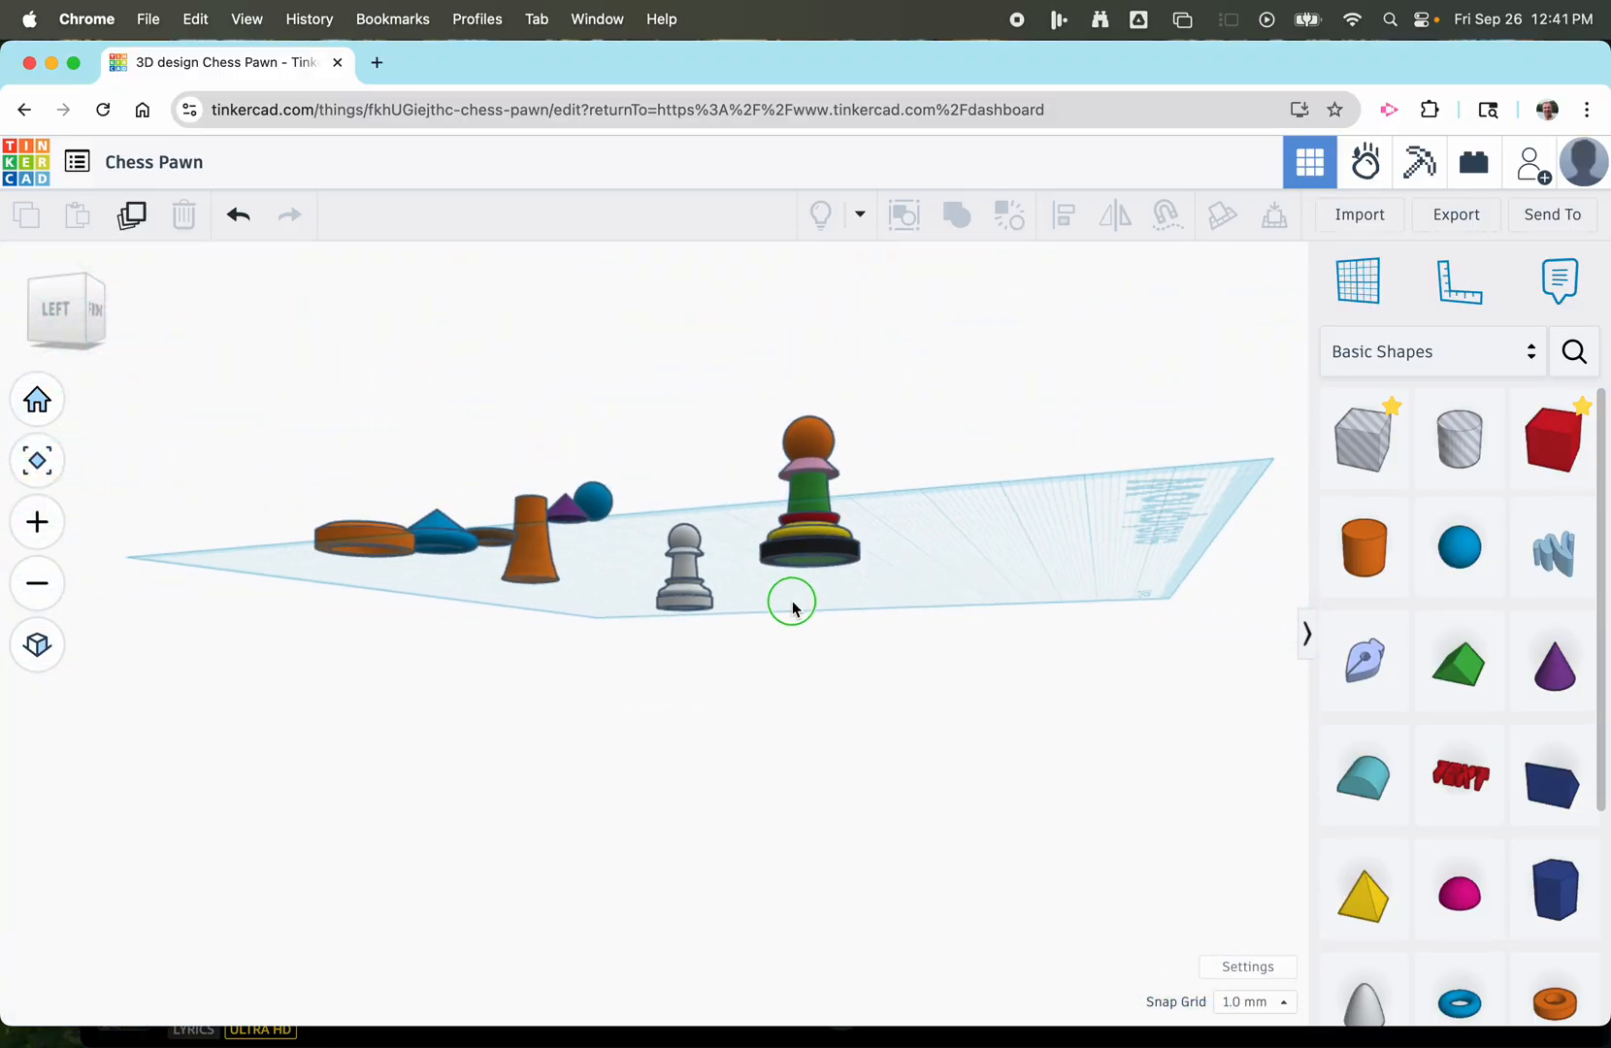
right_click_drag(792, 608, 786, 682)
scroll(784, 679, "up", 5)
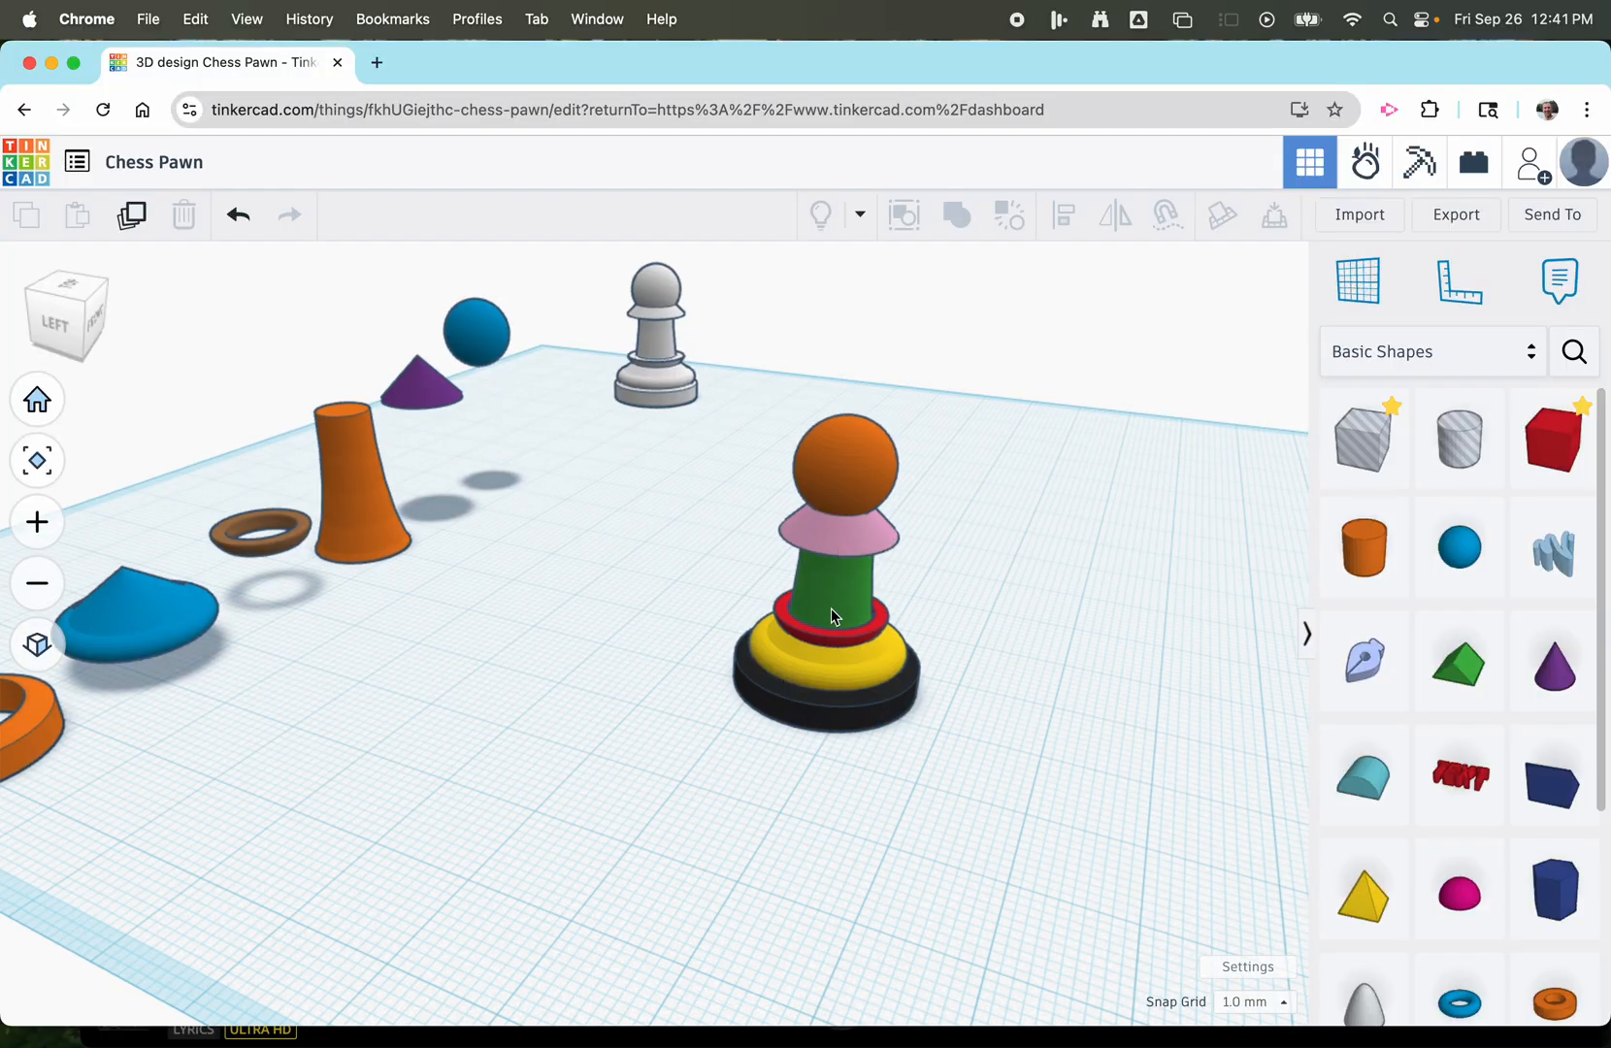
Turn off Multicolor on the grouped pawn and recolour the whole piece solid light grey.
left_click(846, 480)
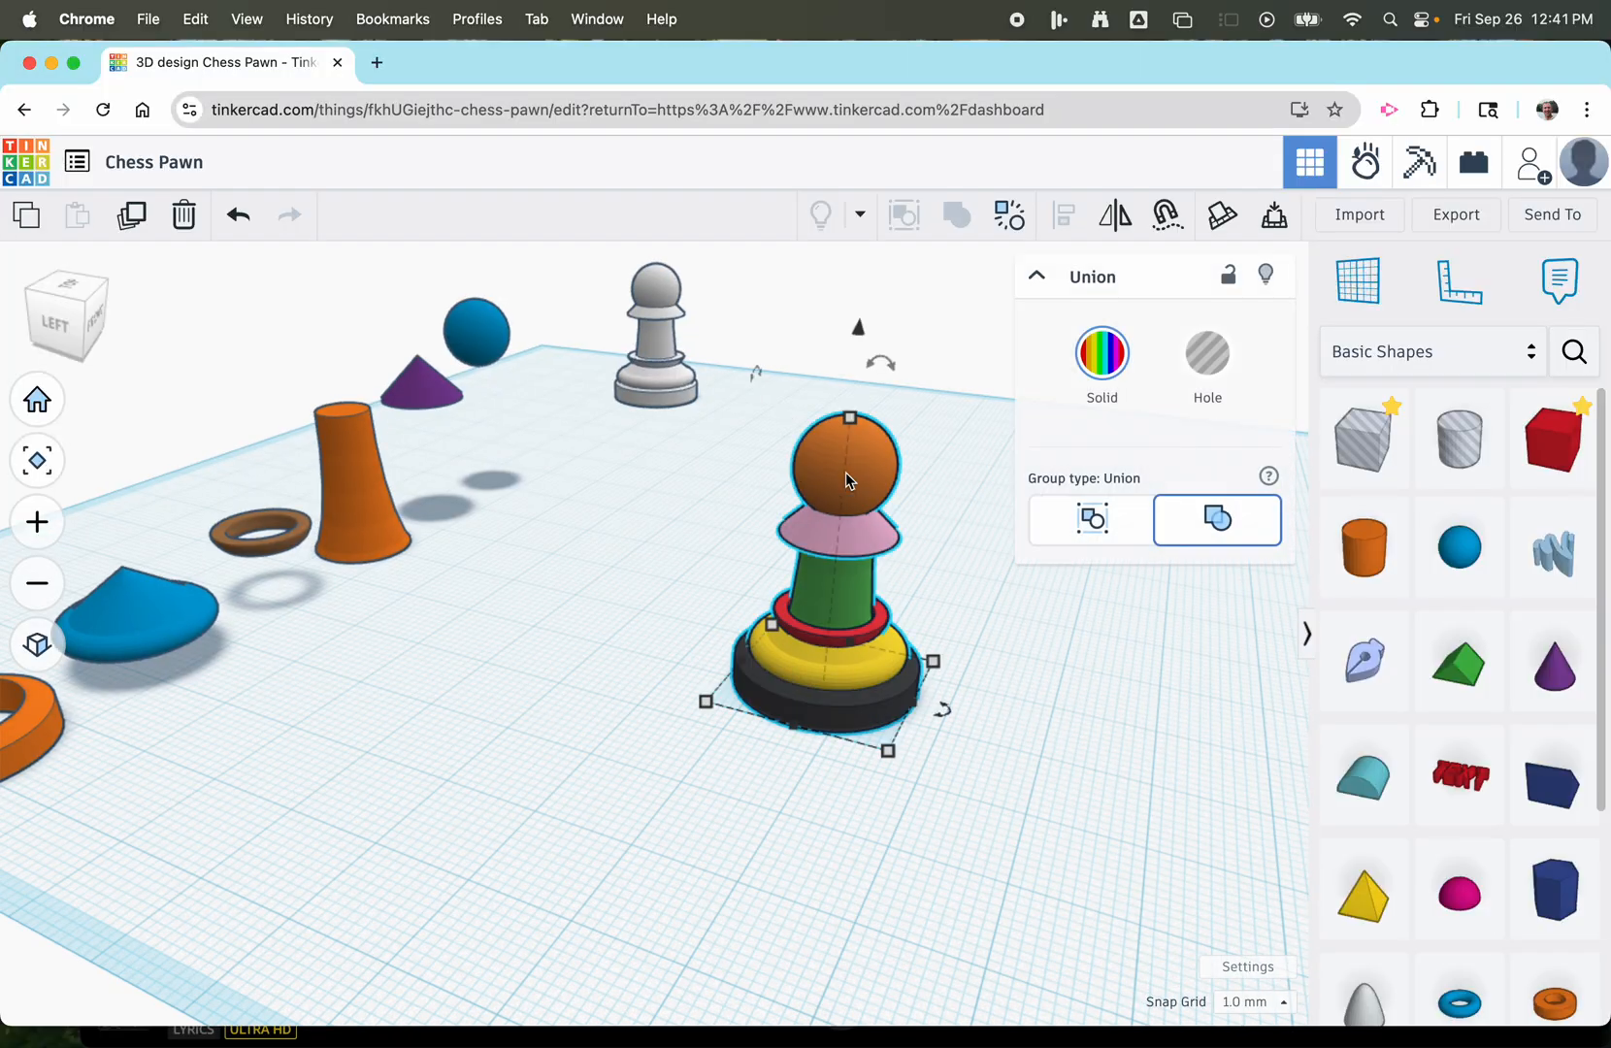
left_click(1101, 354)
left_click(911, 706)
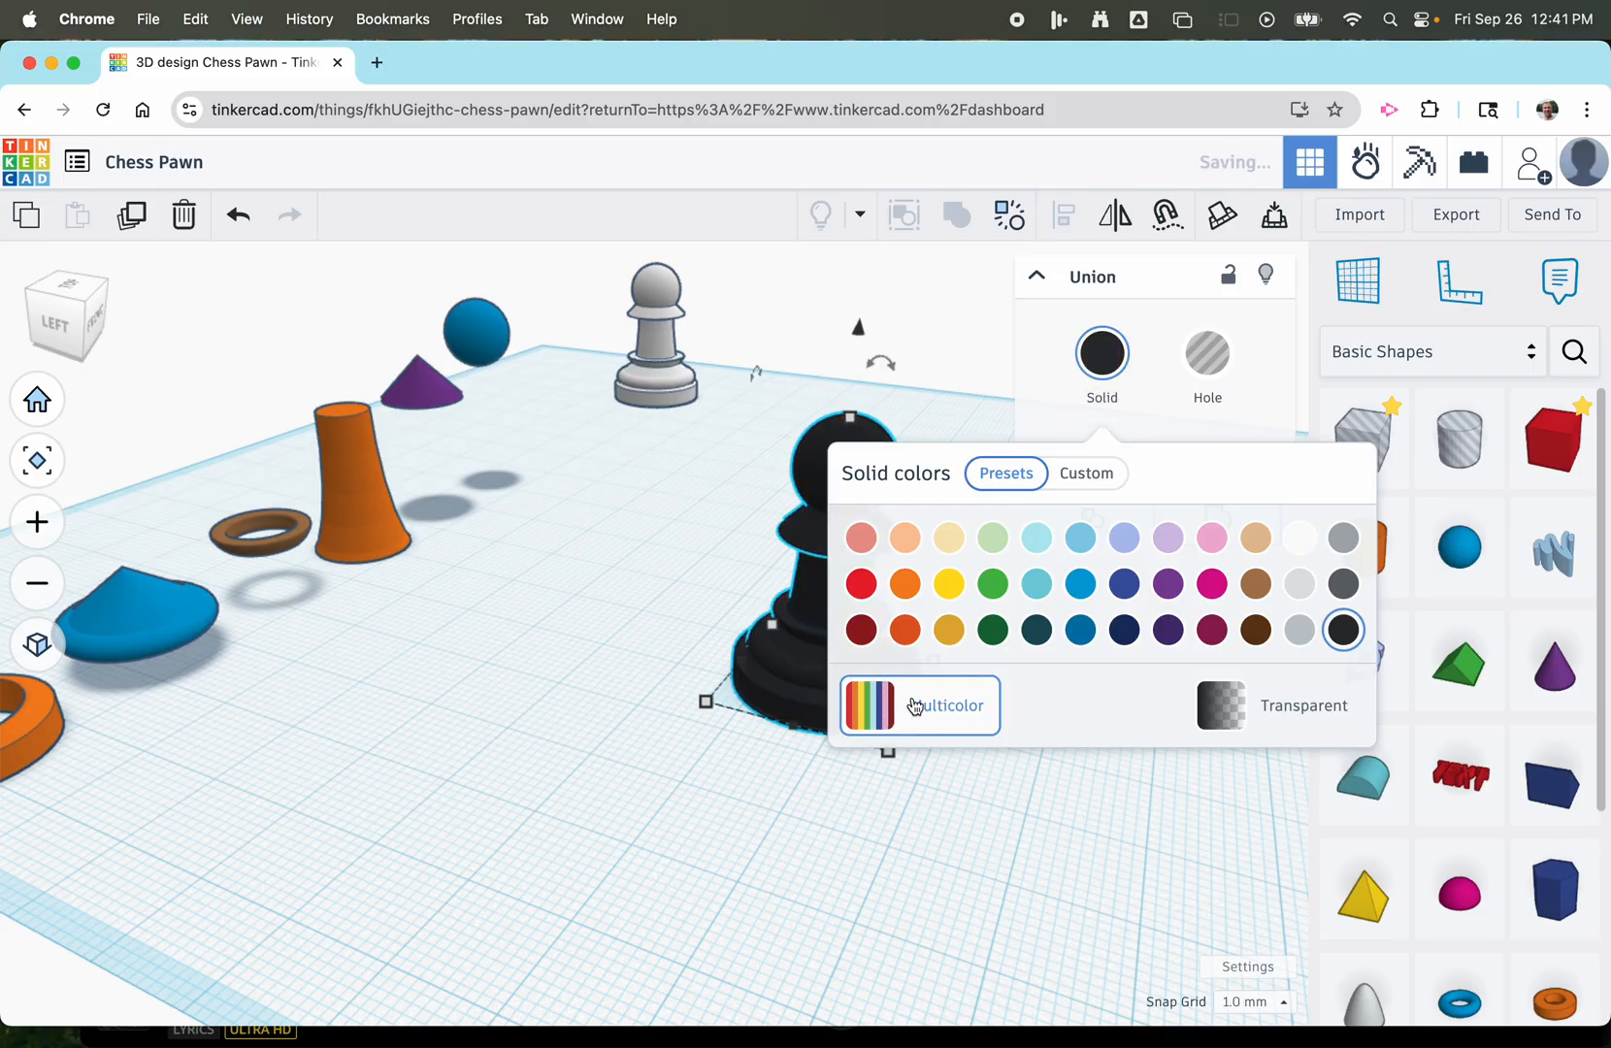
left_click(1300, 585)
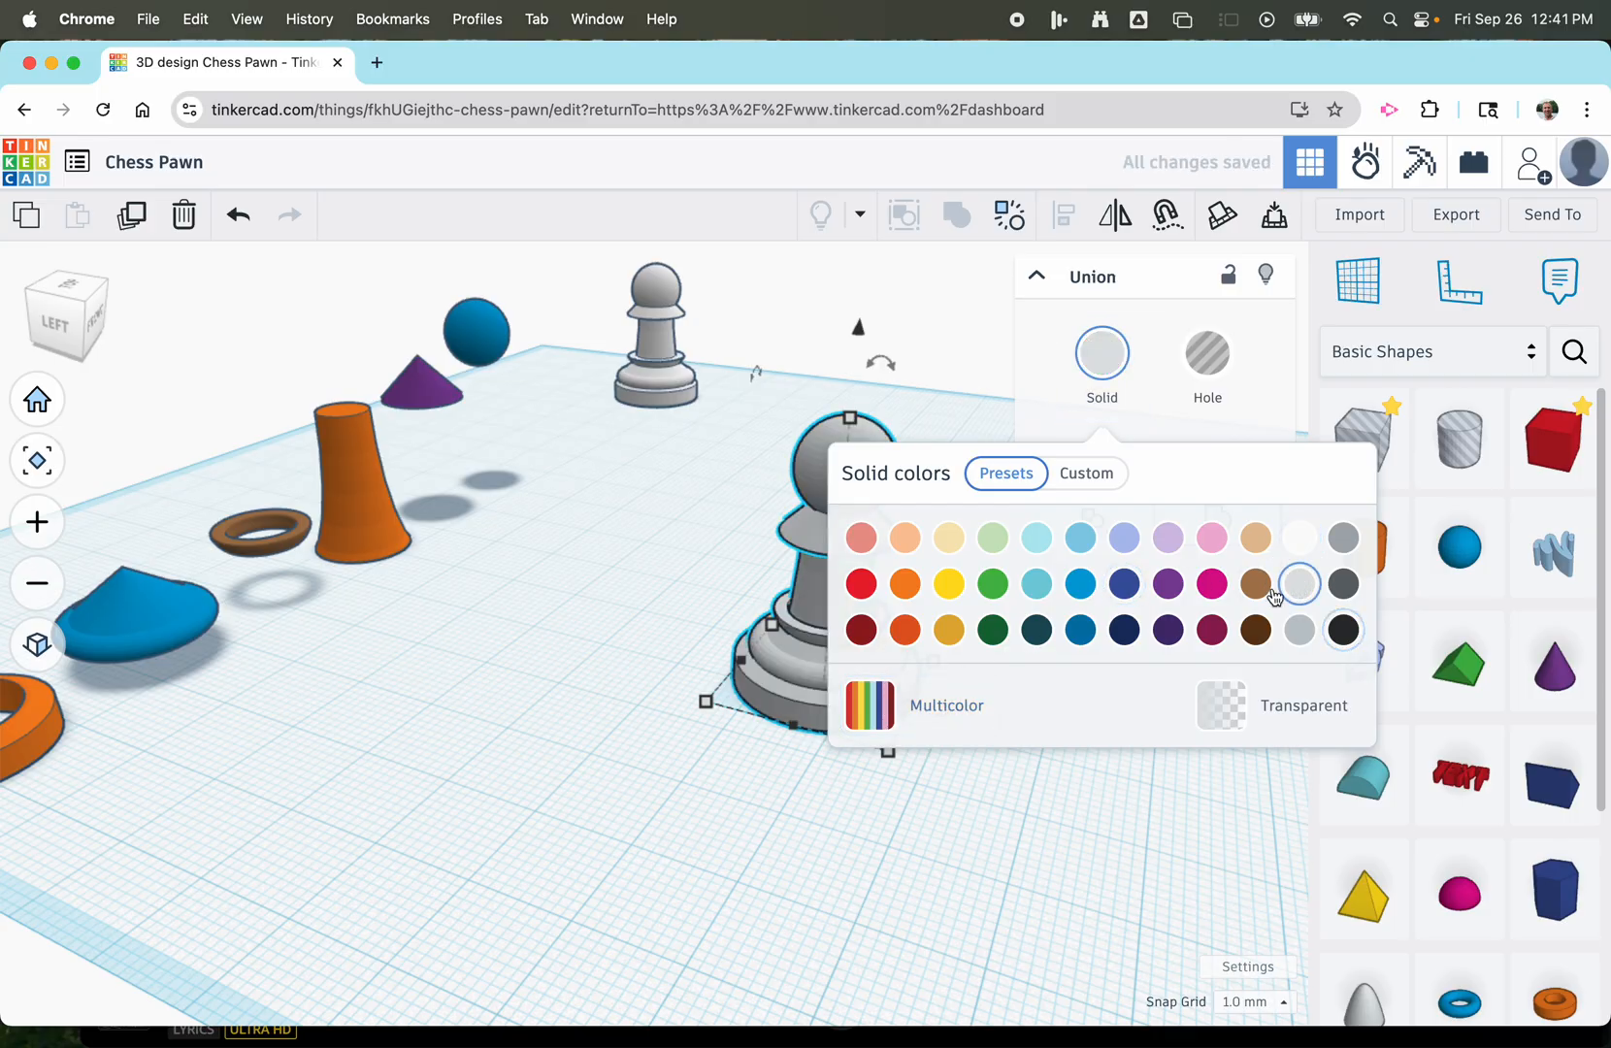
left_click(960, 855)
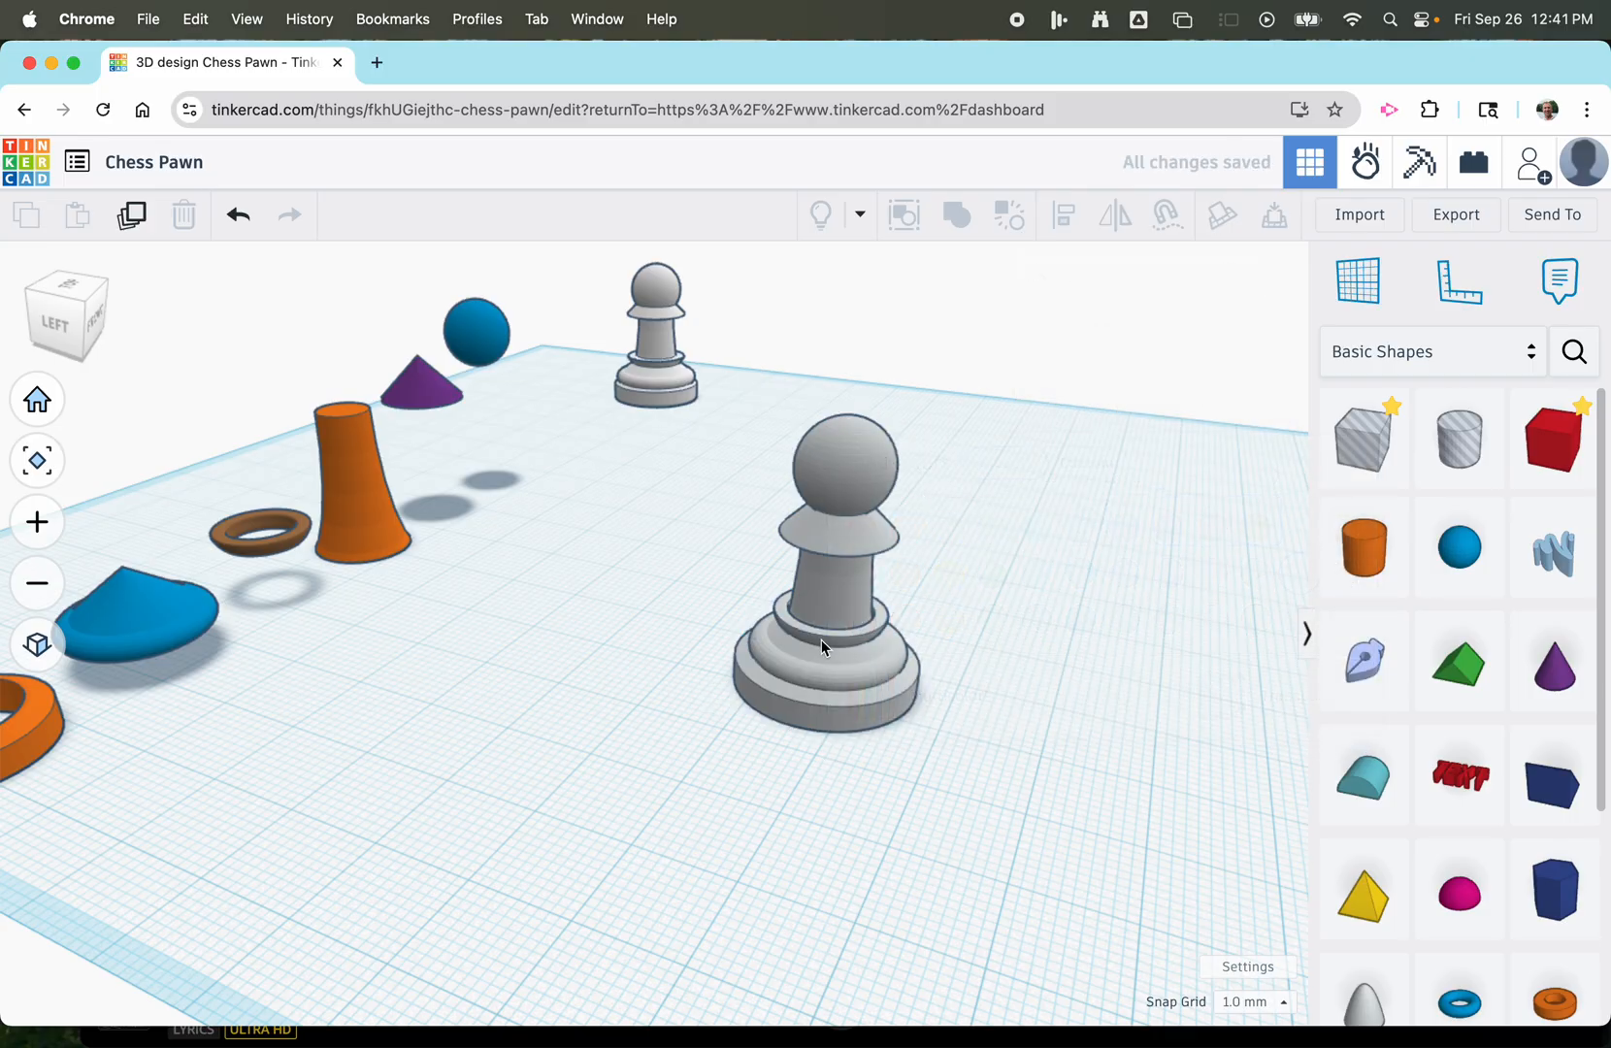
Select the grouped light grey pawn and examine it from the front alongside the row of reference parts and the reference pawn.
left_click_drag(846, 599, 720, 603)
right_click_drag(787, 855, 491, 851)
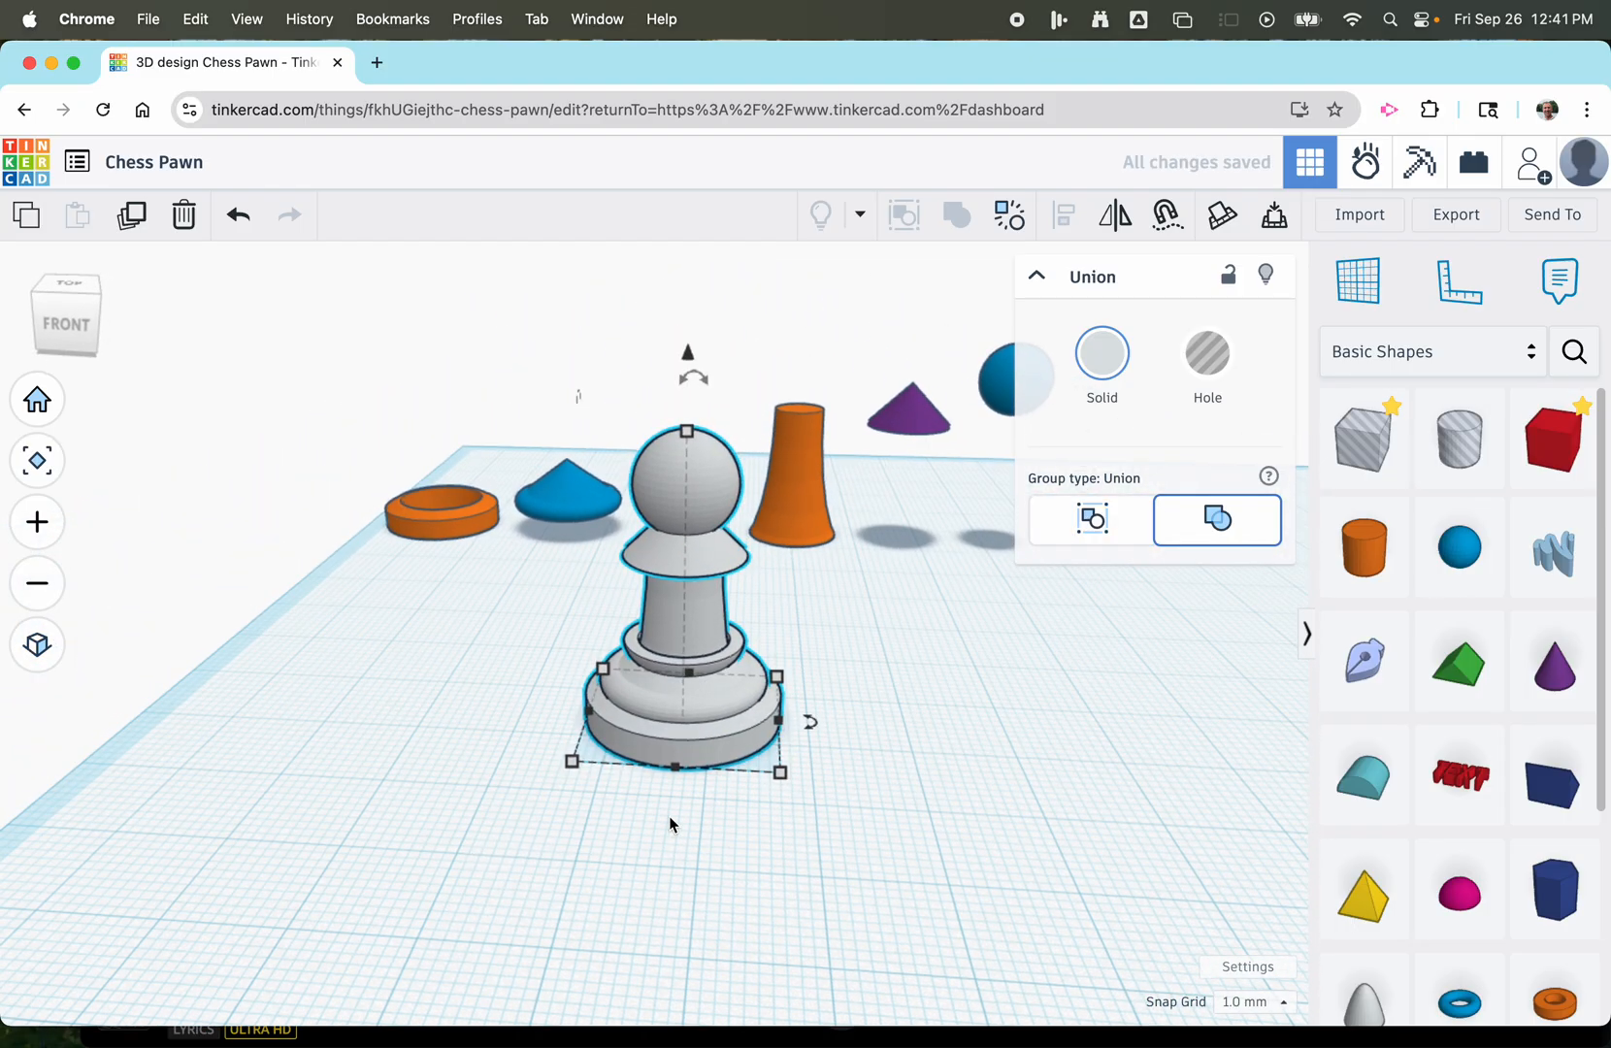
scroll(670, 824, "down", 3)
scroll(694, 874, "up", 3)
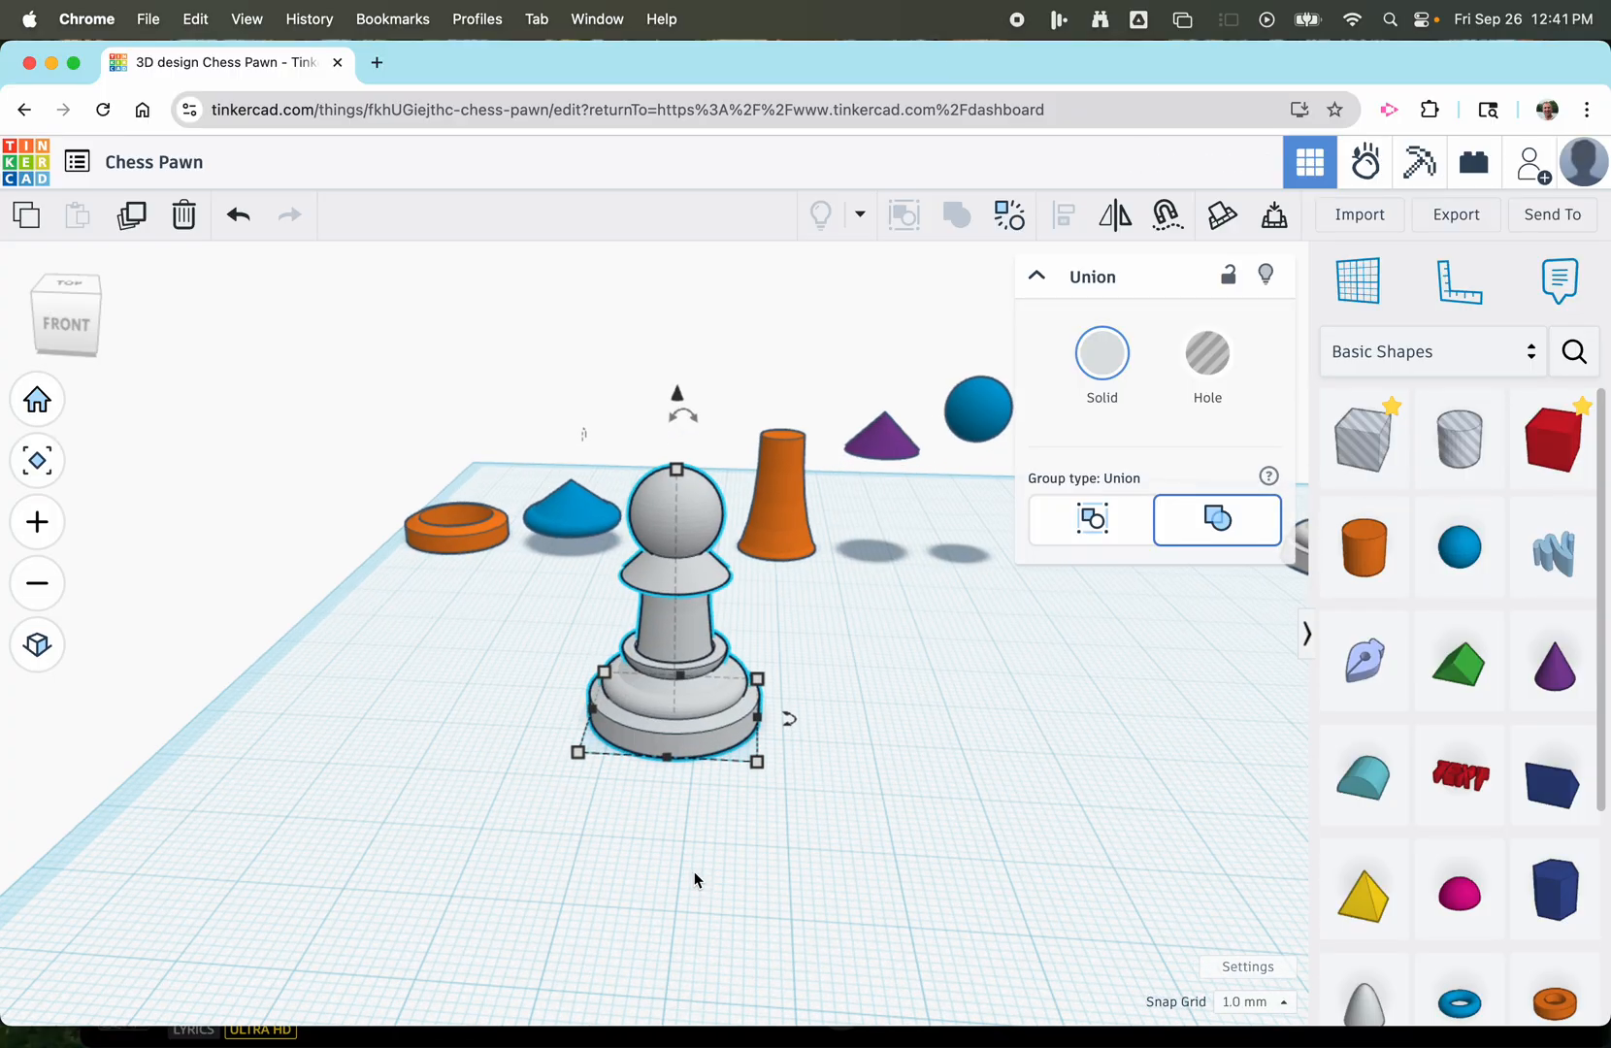
scroll(694, 871, "down", 3)
scroll(726, 762, "up", 2)
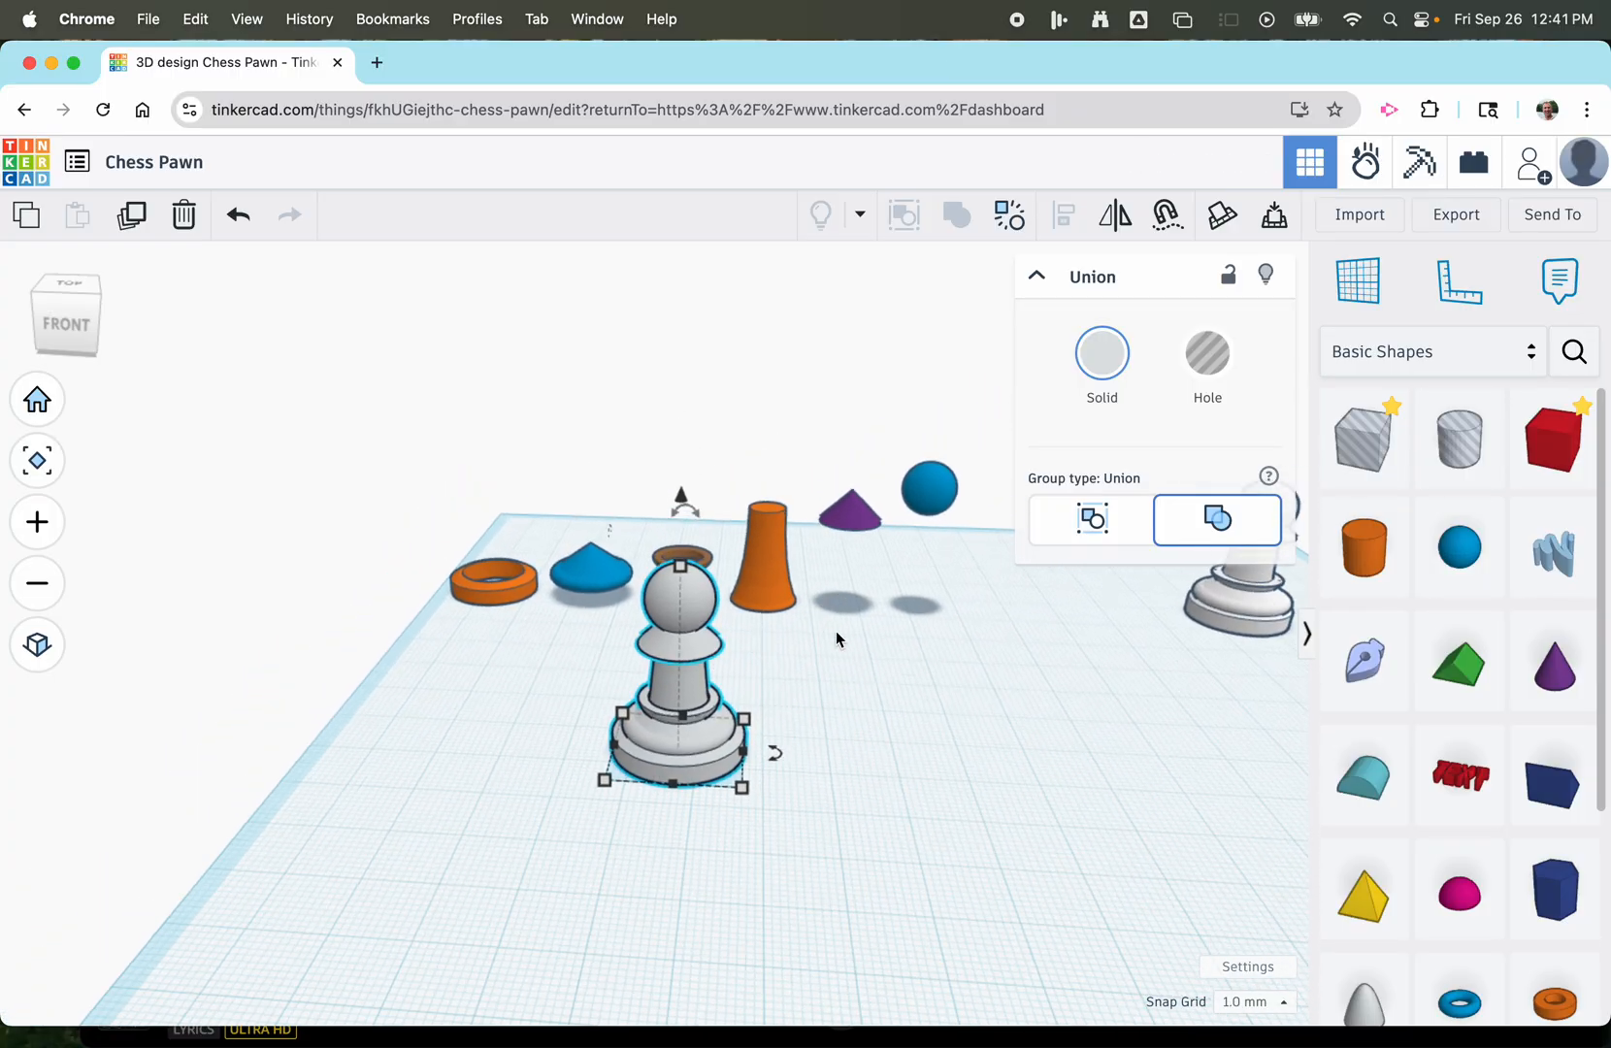
scroll(847, 795, "up", 2)
scroll(796, 815, "down", 3)
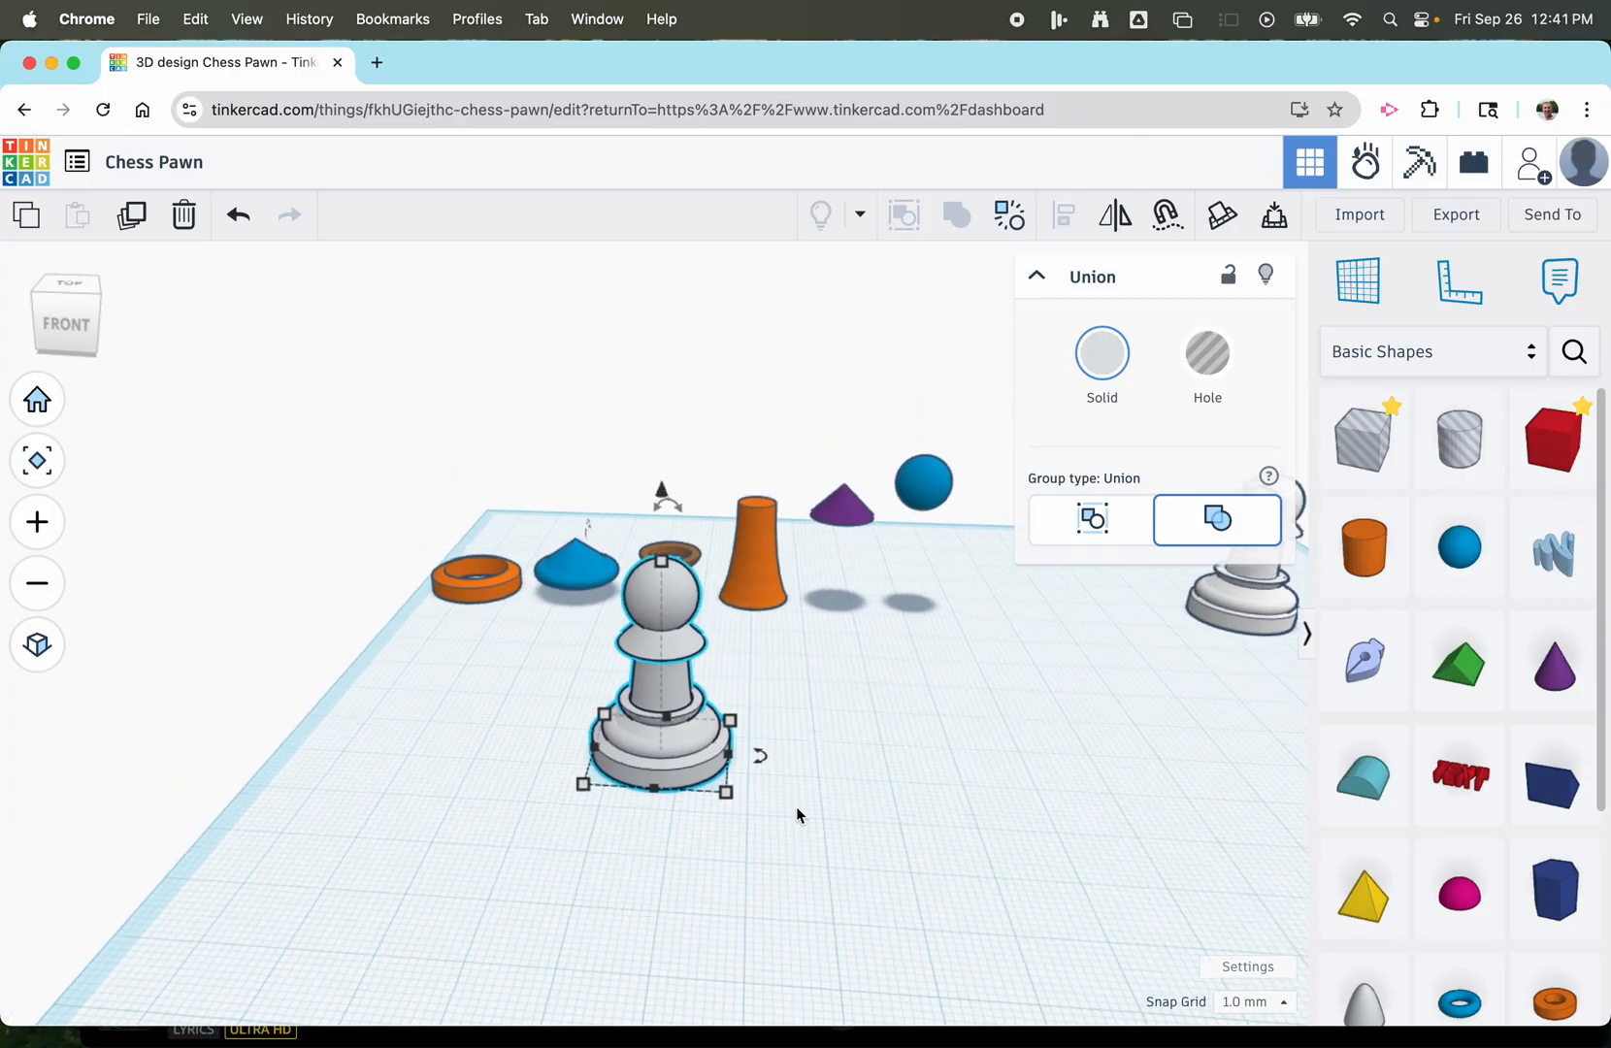
scroll(844, 802, "up", 1)
scroll(844, 802, "down", 1)
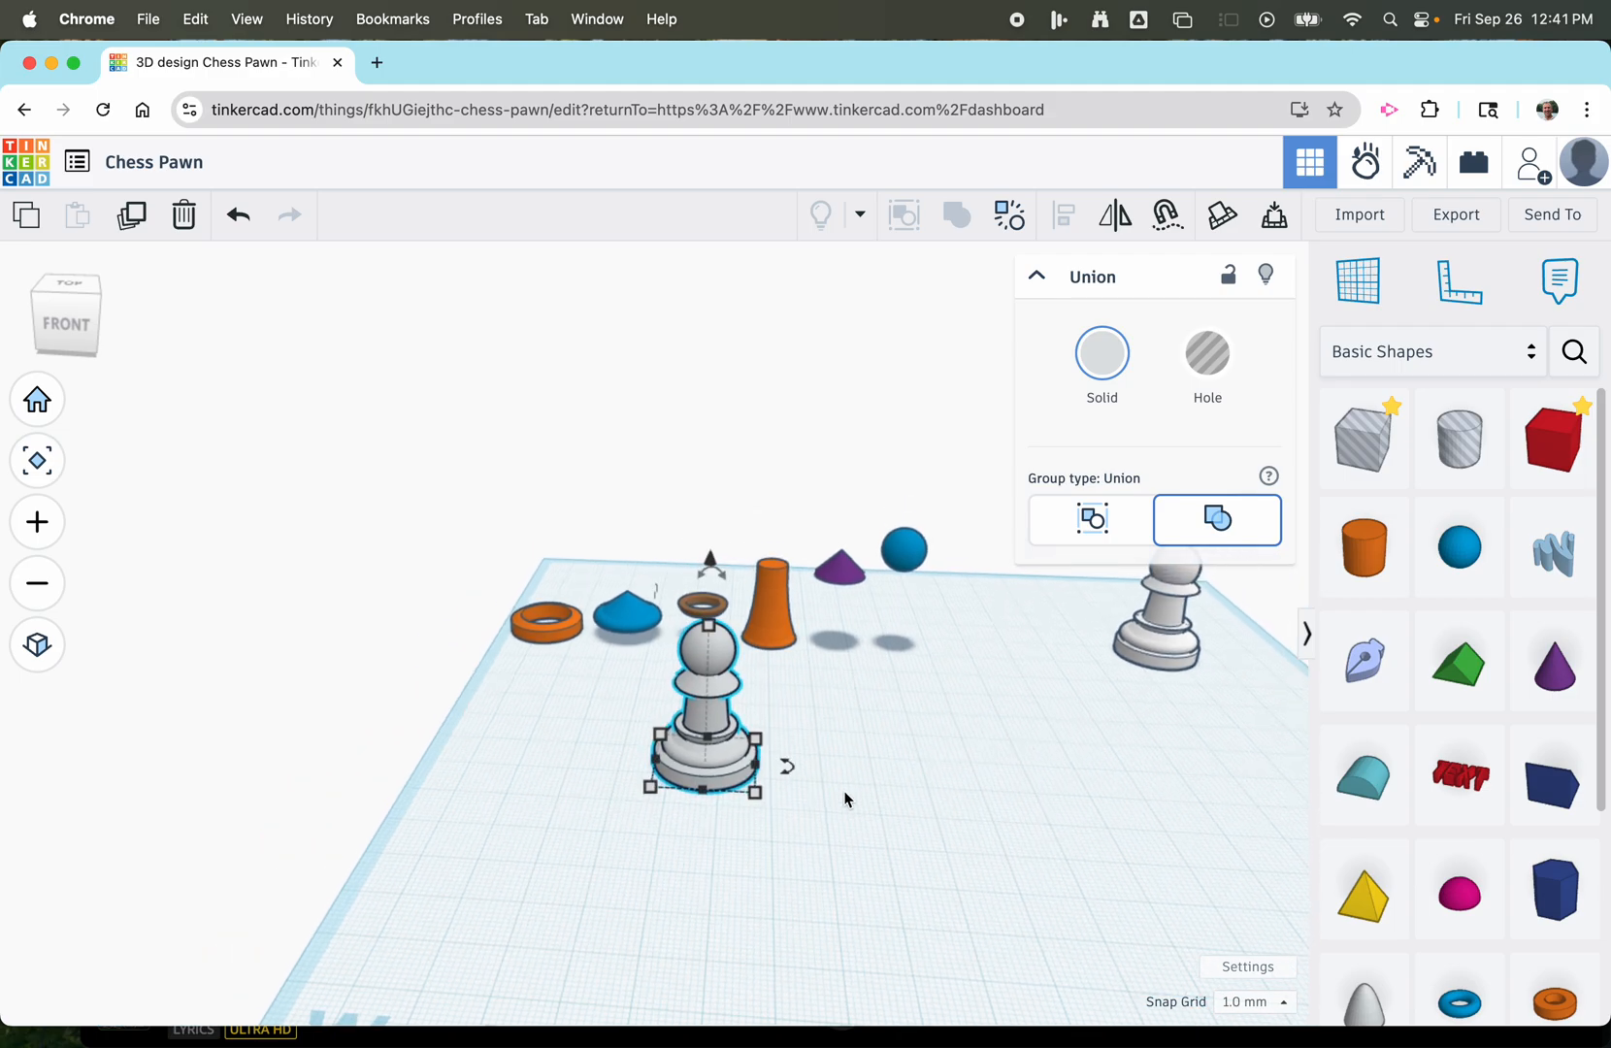
mouse_move(917, 766)
right_mouse_down()
mouse_move(867, 748)
mouse_move(912, 779)
mouse_move(924, 720)
mouse_move(931, 774)
right_mouse_up()
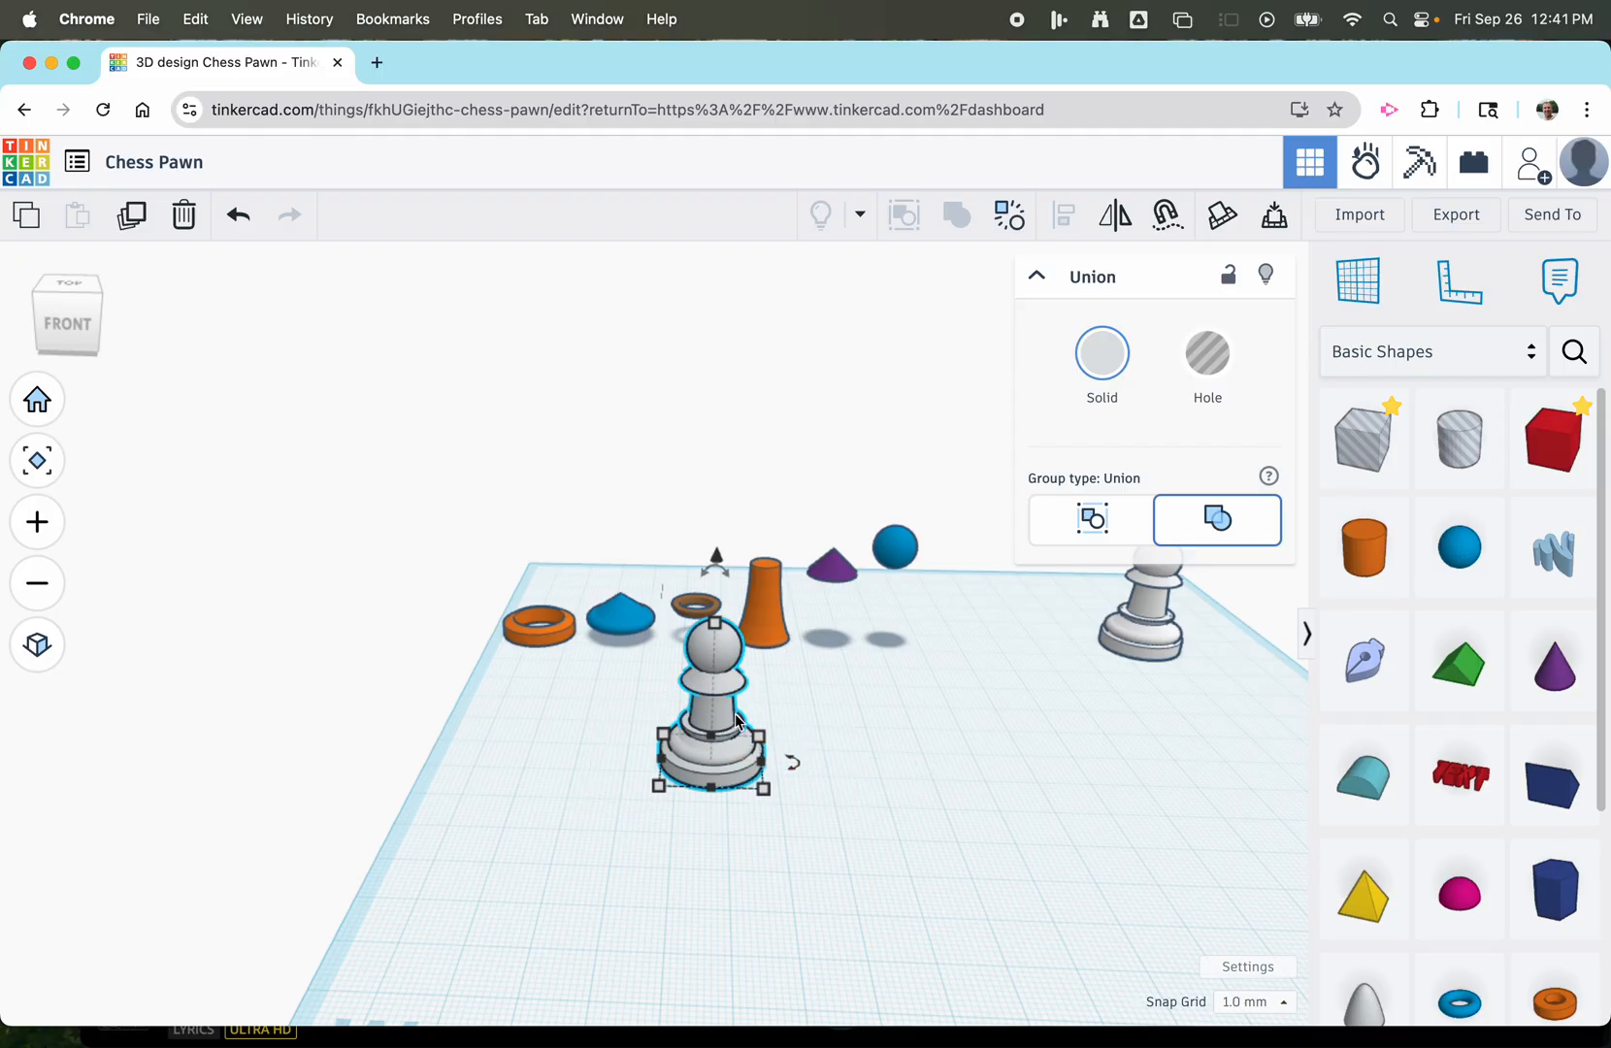
Move the selected pawn 45 mm to the right and 9 mm forward across the workplane, clear of the reference parts.
scroll(890, 778, "down", 3)
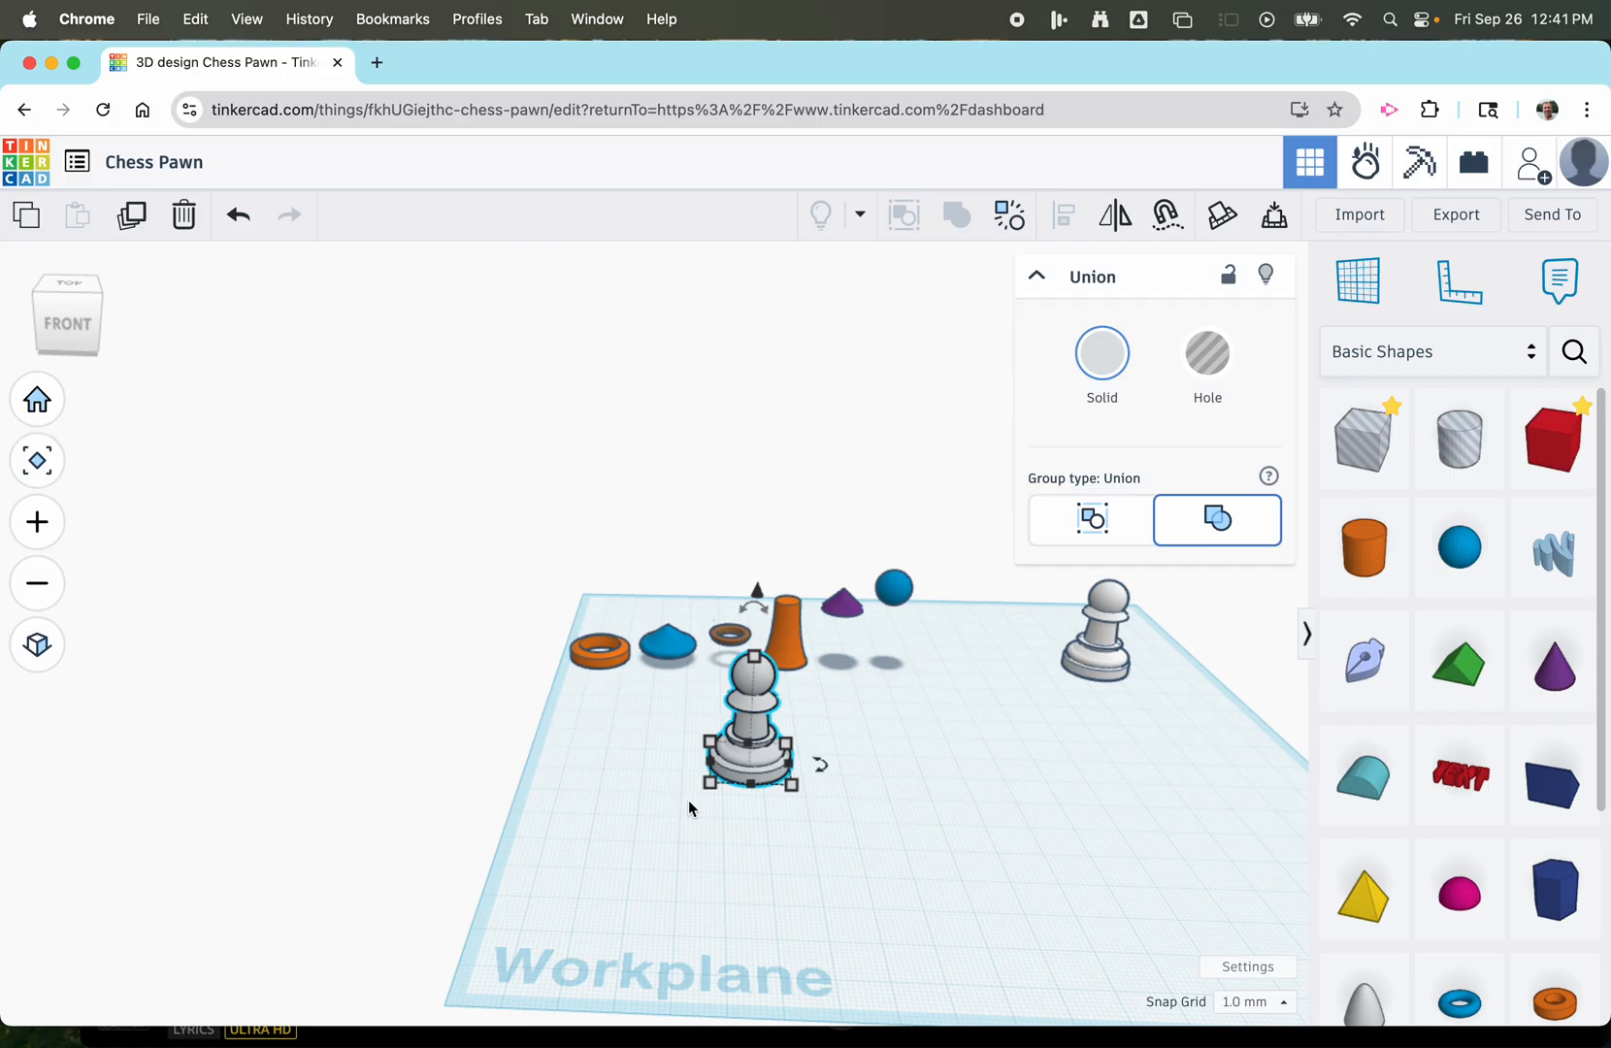
scroll(753, 837, "up", 2)
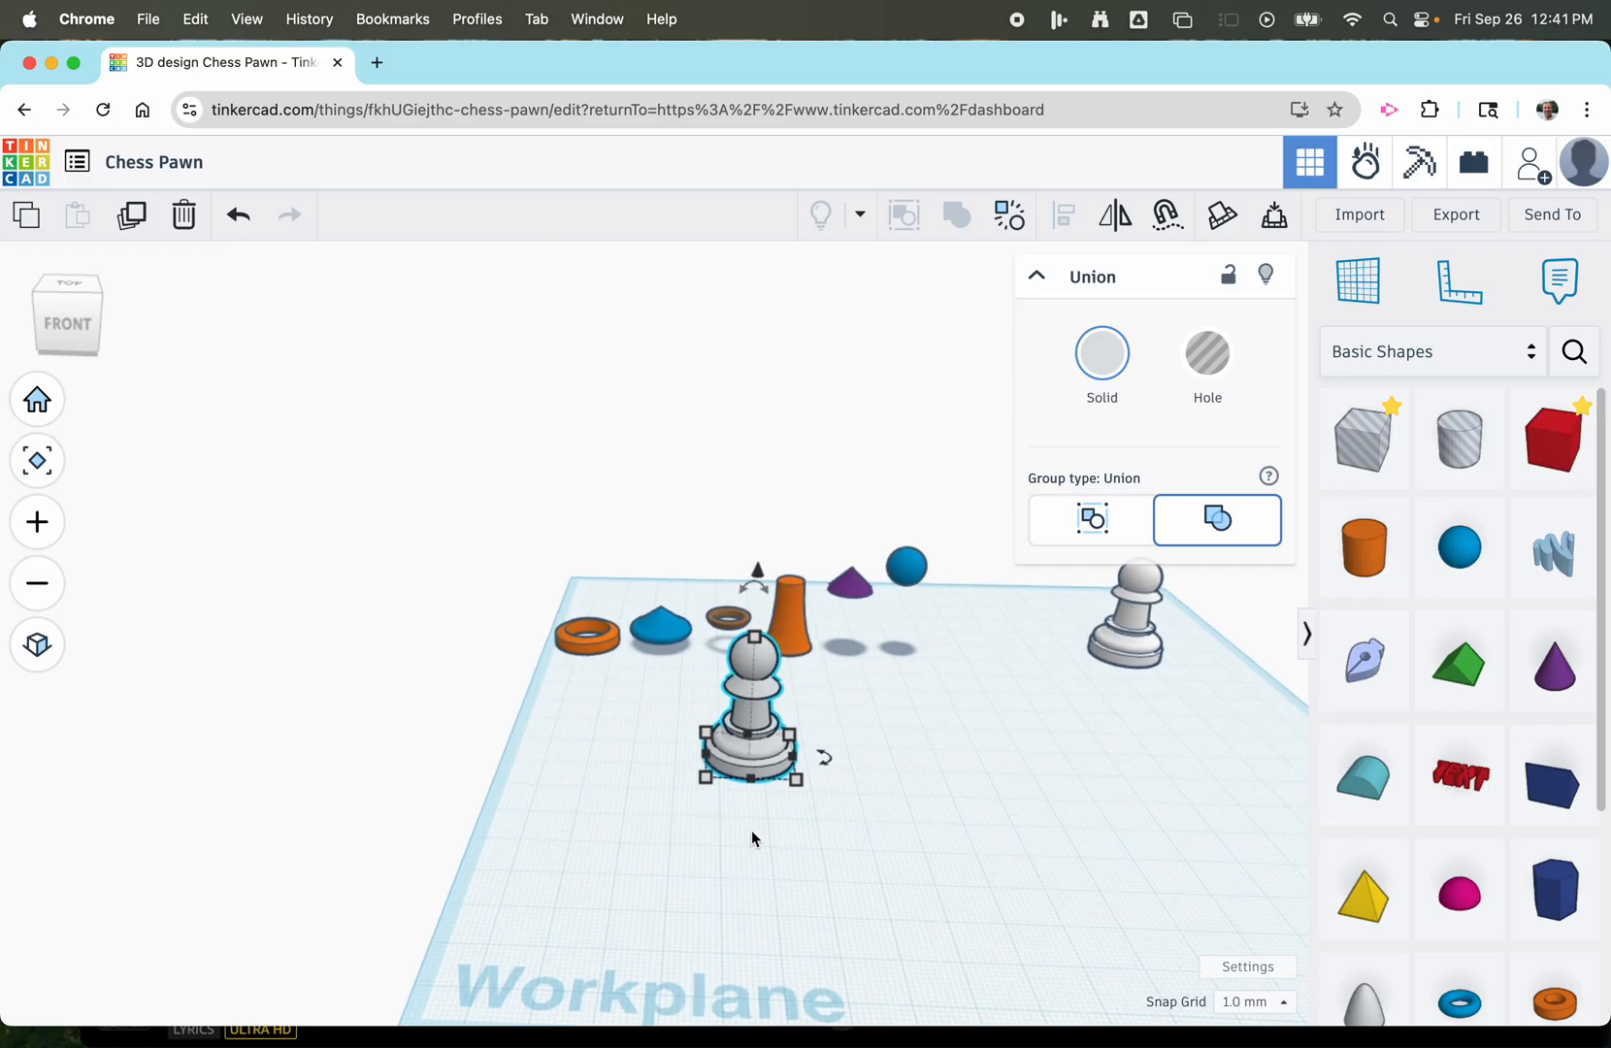
scroll(753, 831, "up", 2)
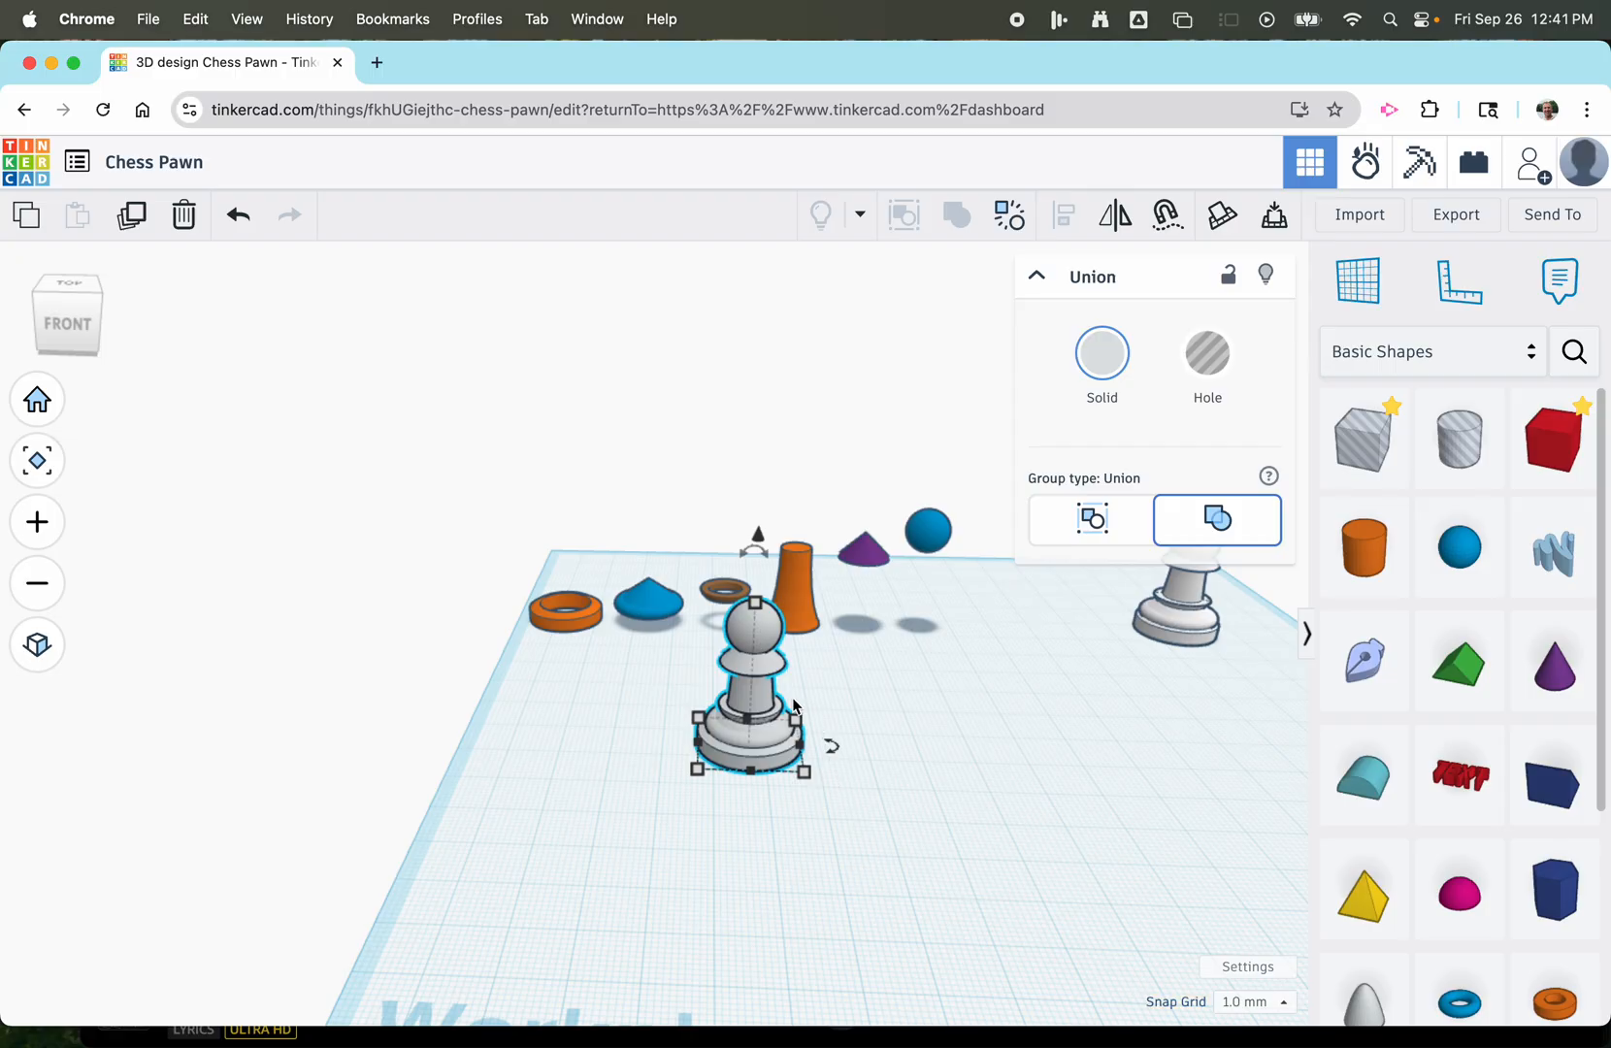
left_click_drag(794, 705, 1014, 722)
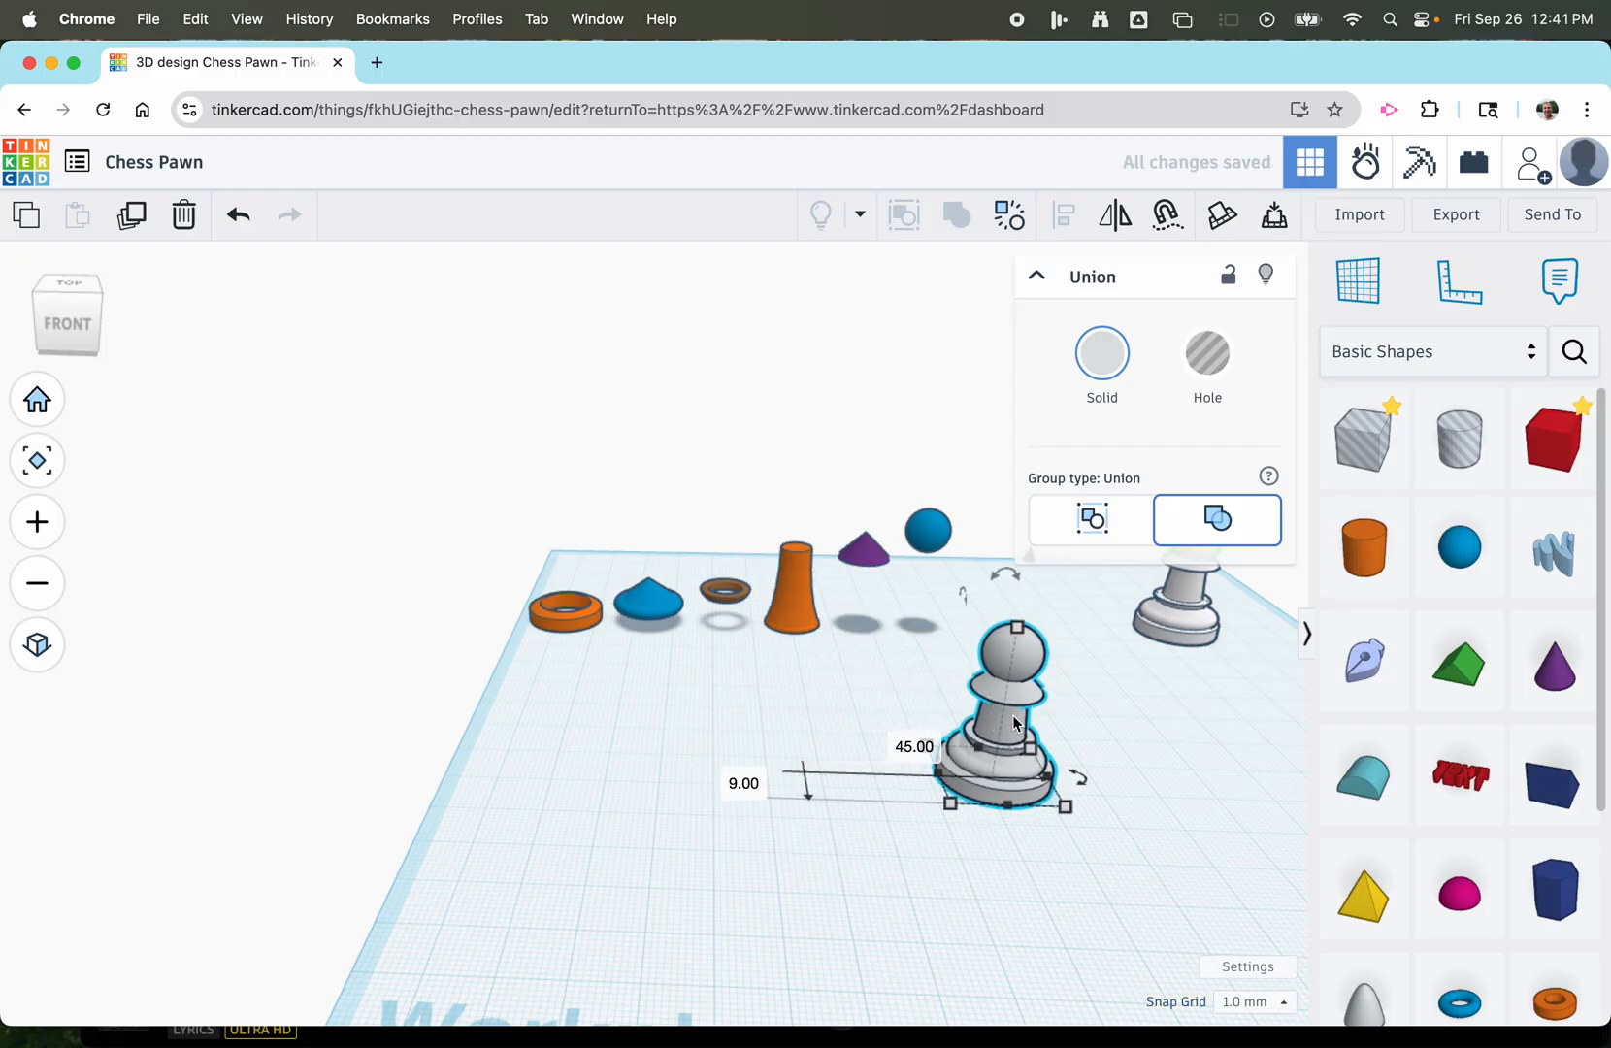